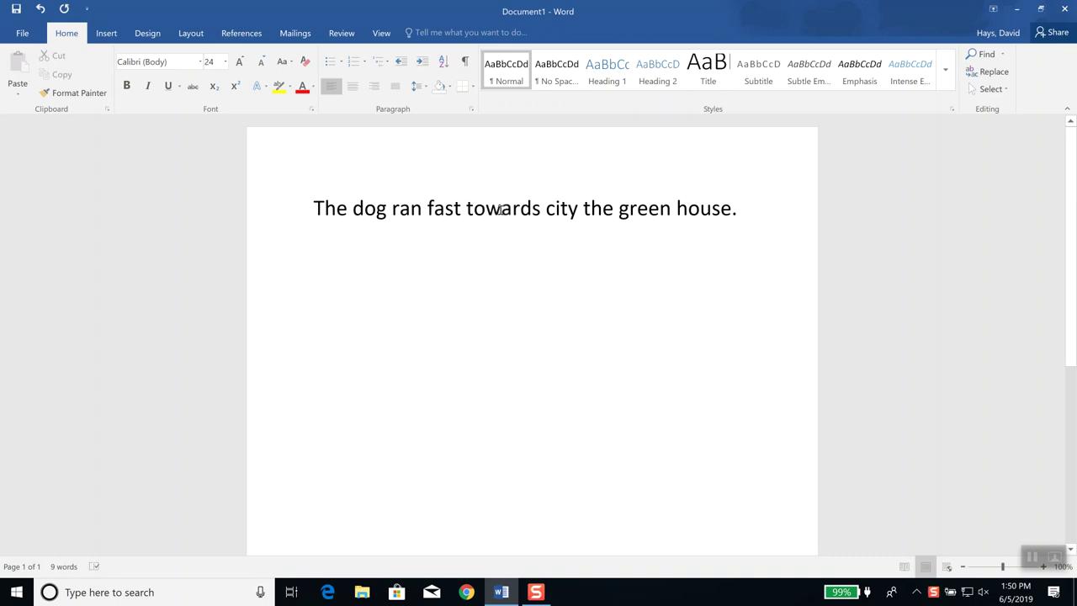
Replace the word "towards" in the sentence with its suggested synonym "to"
right_click(500, 209)
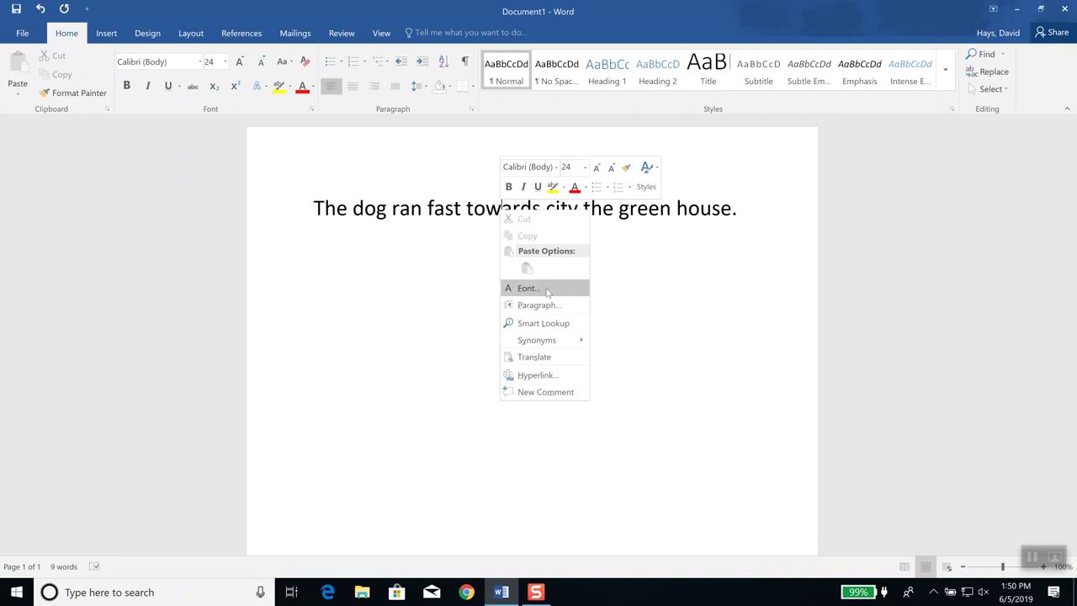
mouse_move(547, 345)
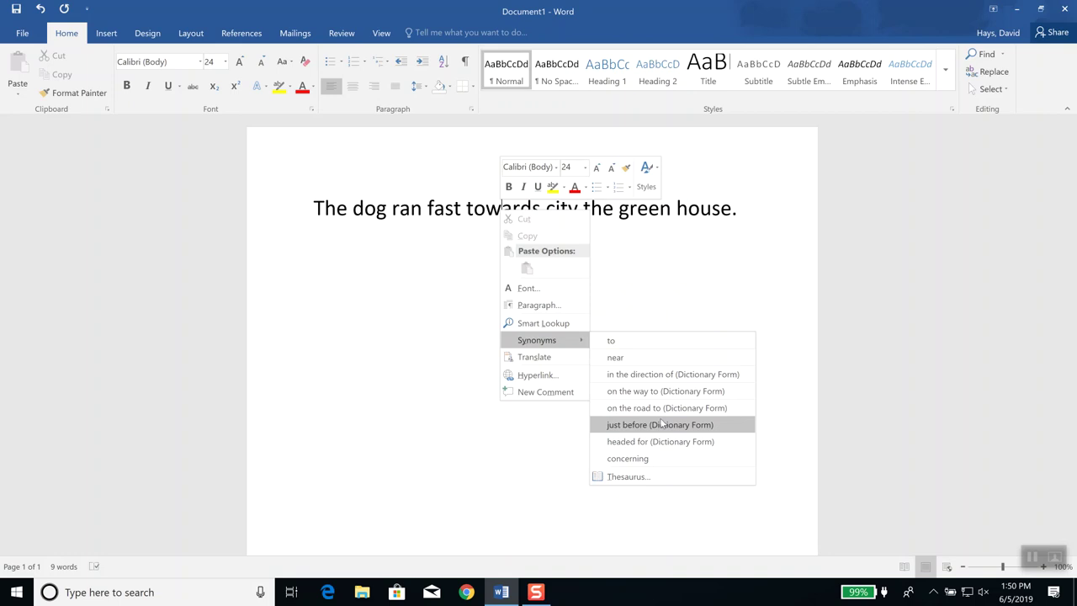
left_click(637, 340)
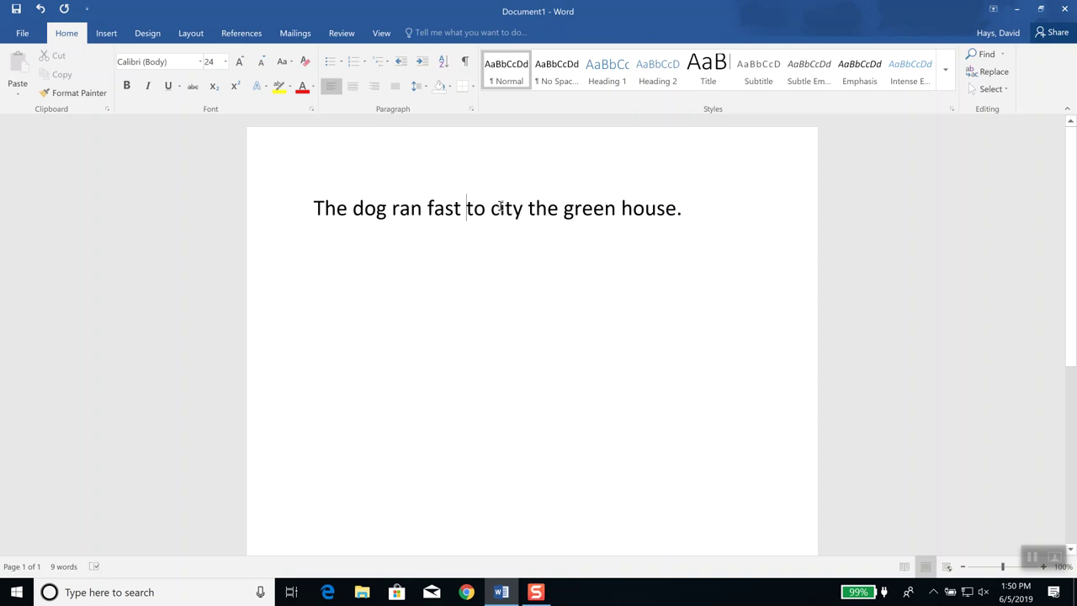
Replace the word "dog" in the sentence with its suggested synonym "canine"
right_click(372, 209)
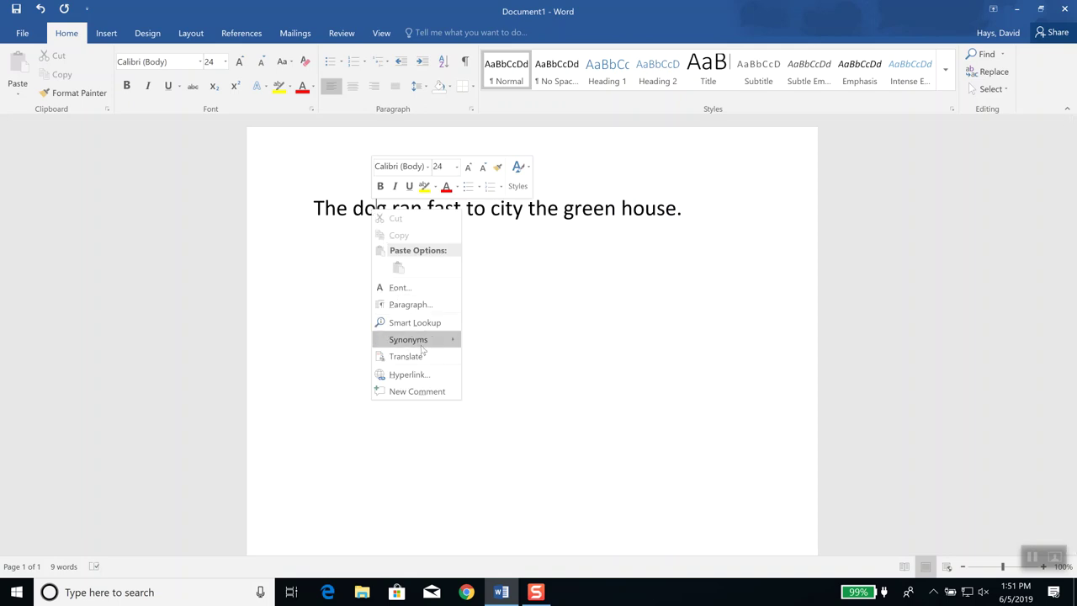
mouse_move(431, 344)
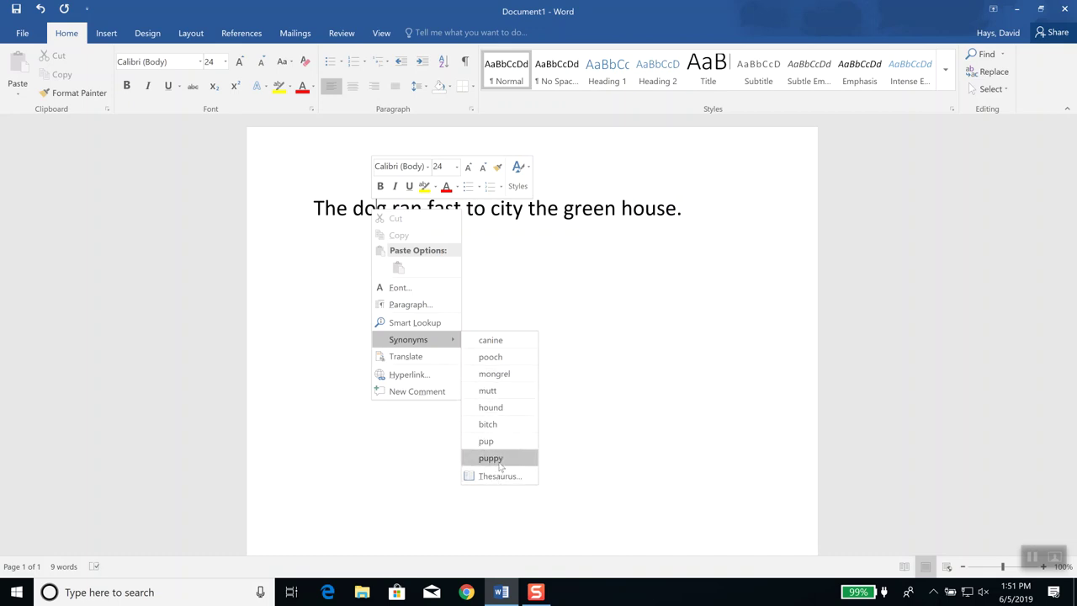
left_click(507, 342)
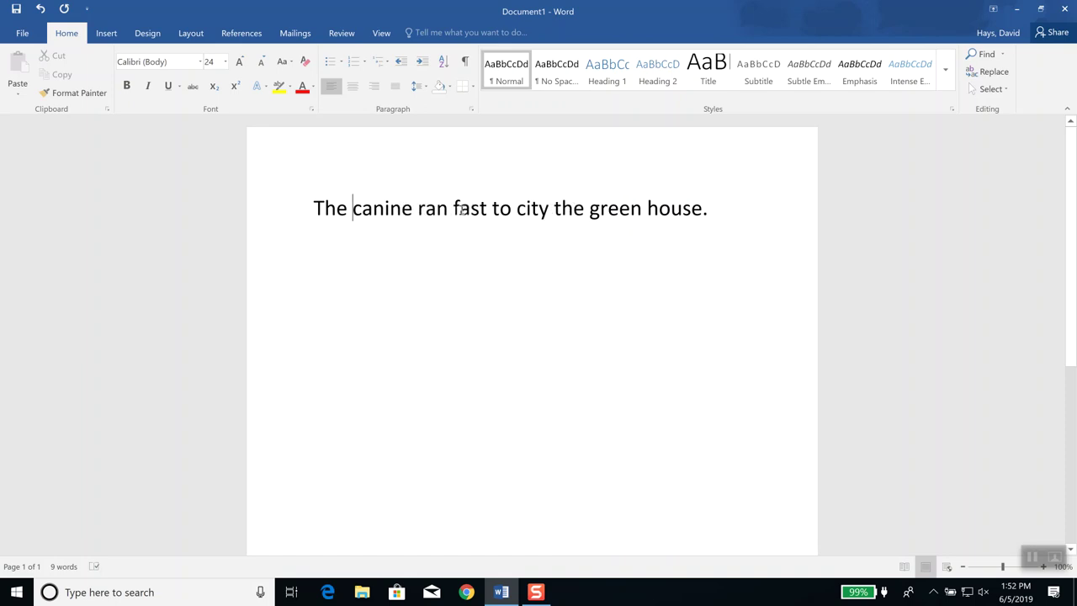
Insert the word "the" before "city" in the sentence
left_click(517, 208)
type("the")
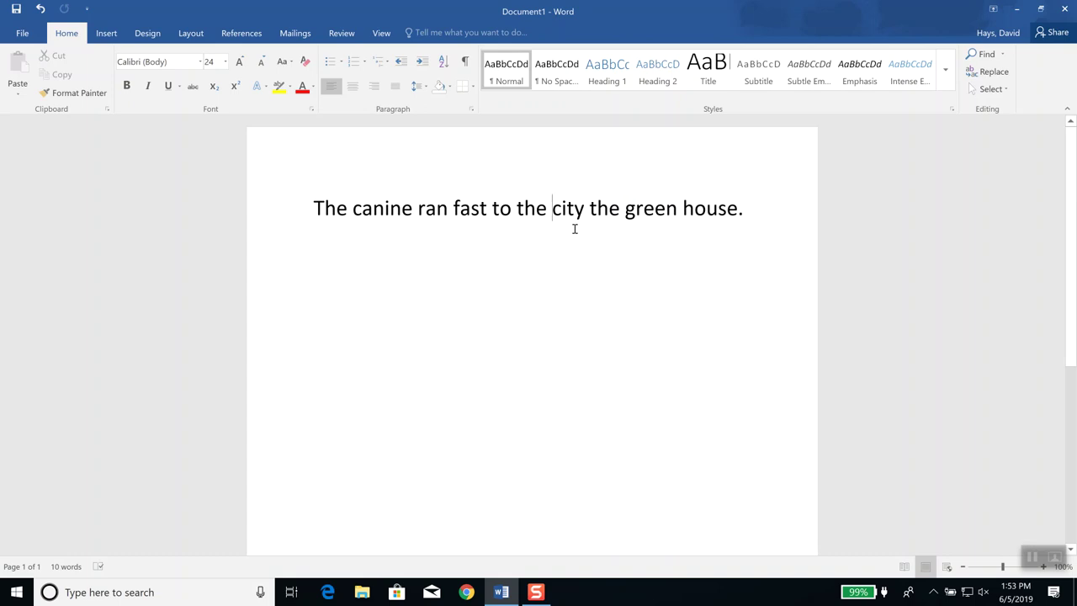
Move the insertion point character by character back through the sentence and forward again within the word "fast"
key("Left")
key("Left")
key("Left")
key("Left")
key("Left")
key("Left")
key("Left")
key("Left")
key("Left")
key("Left")
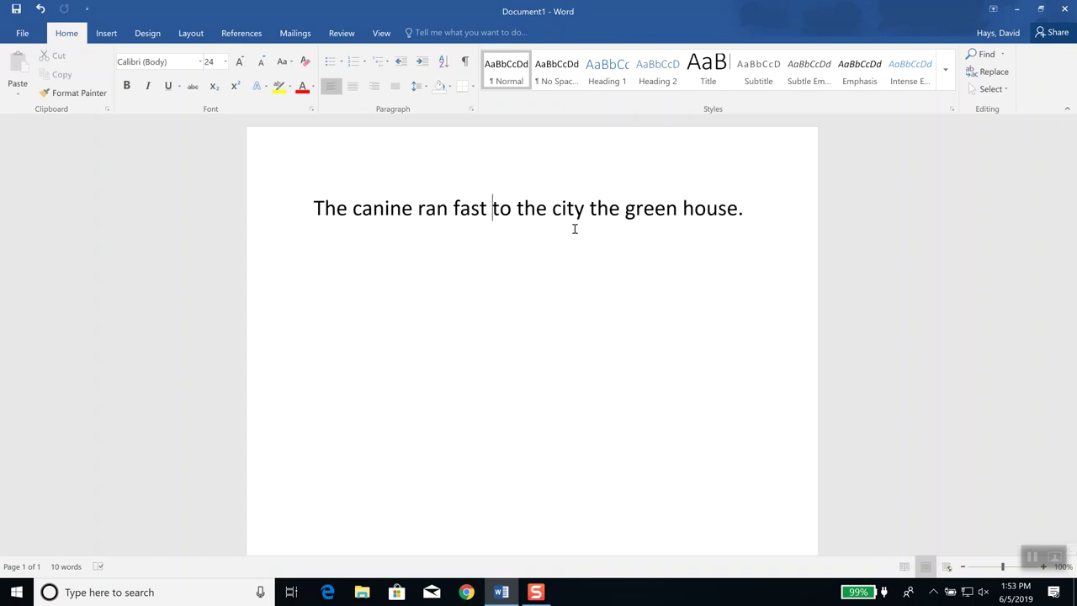
key("Left")
key("Left")
key("Left")
key("Right")
key("Right")
key("Right")
key("Right")
key("Right")
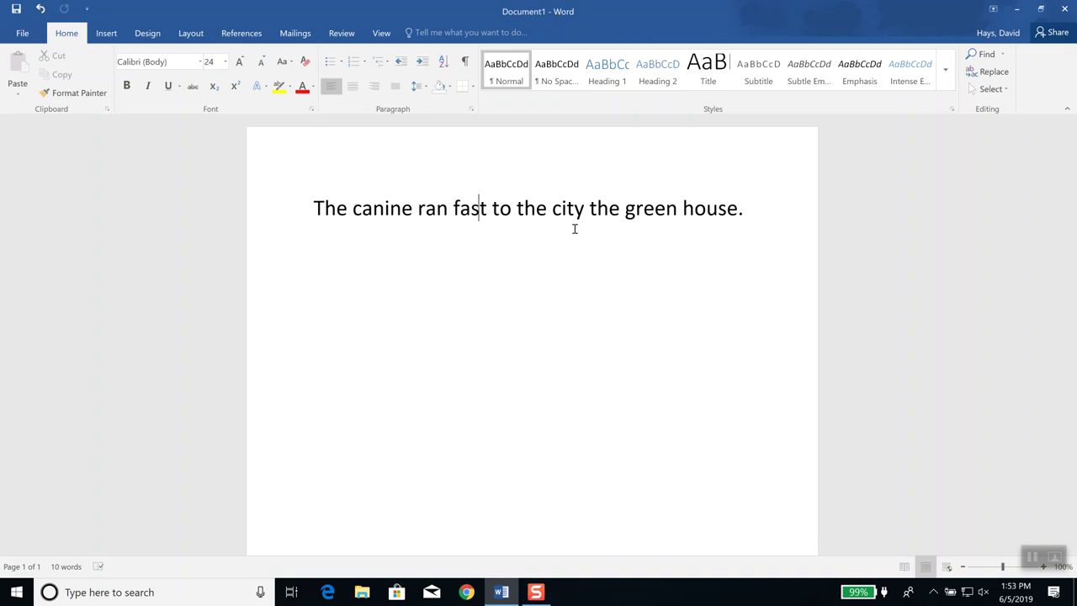
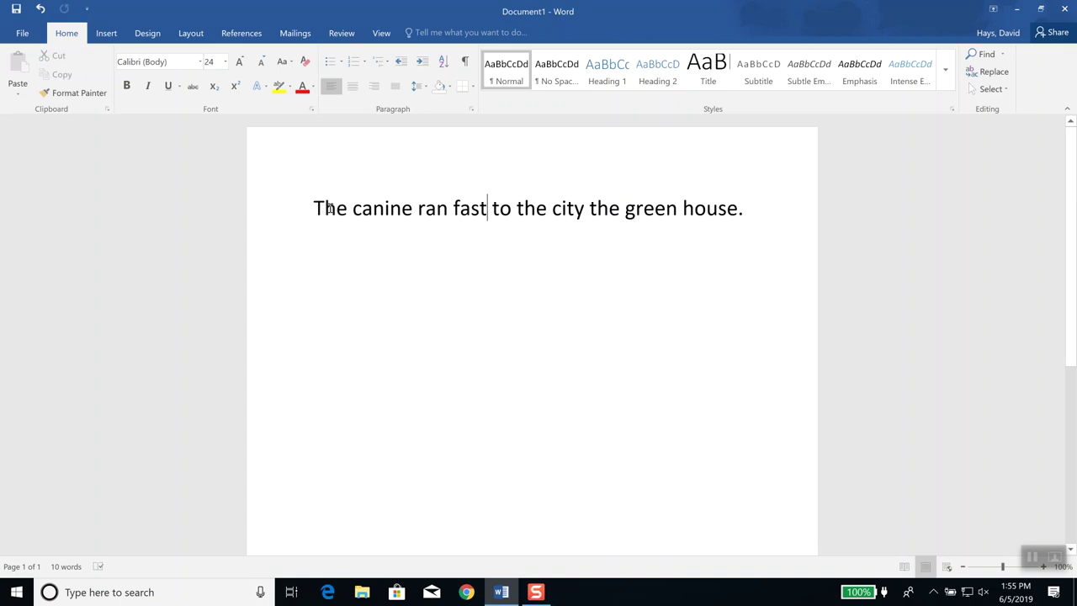
Select single words of the sentence one after another: "The", "canine", "fast" and "city"
left_click(328, 207)
double_click(318, 208)
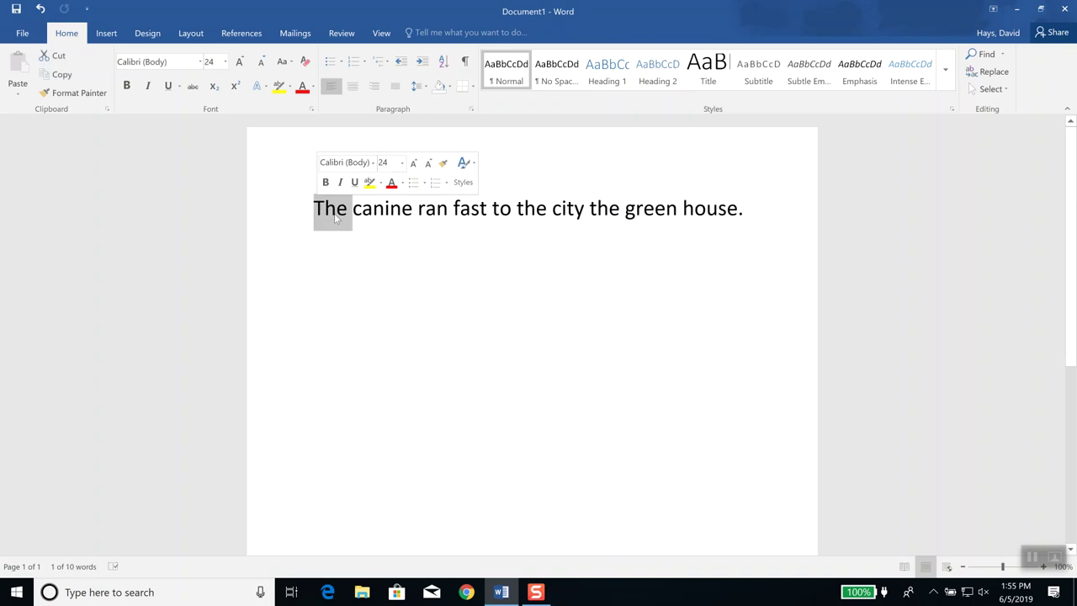
left_click(373, 208)
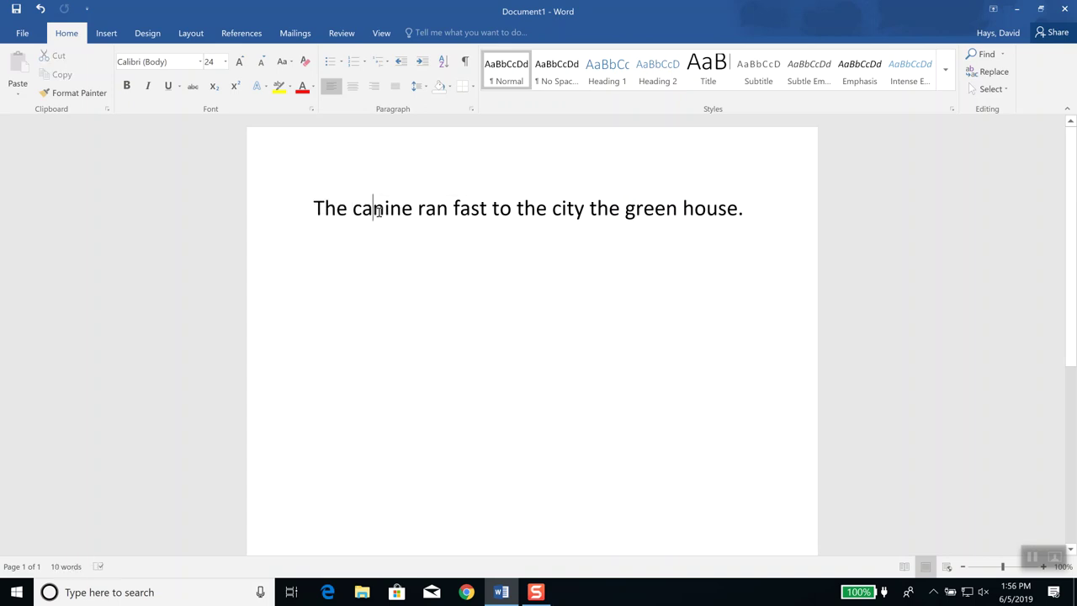
double_click(334, 209)
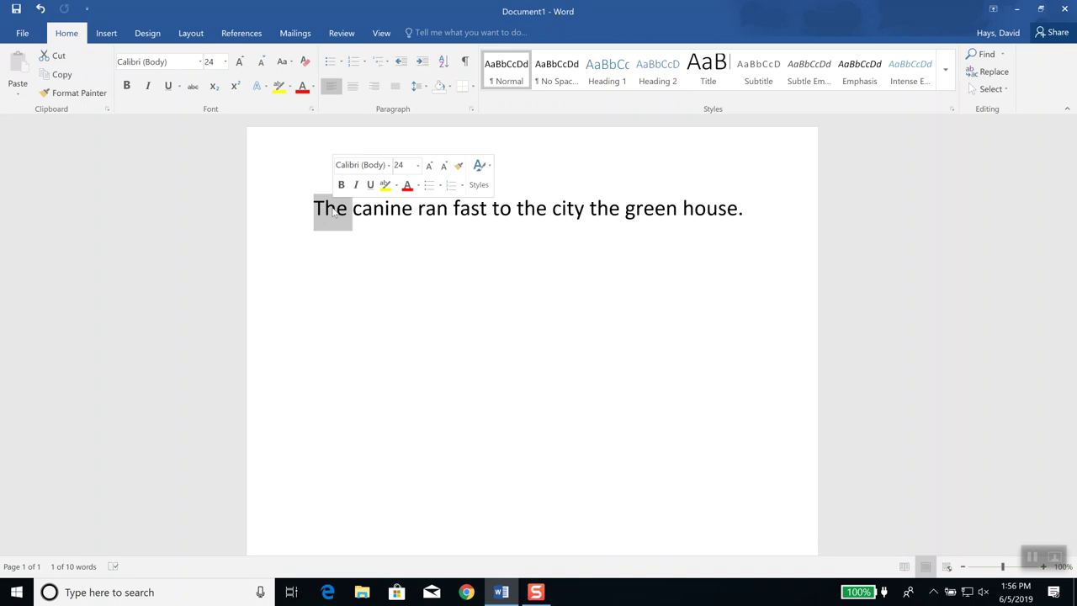
double_click(386, 210)
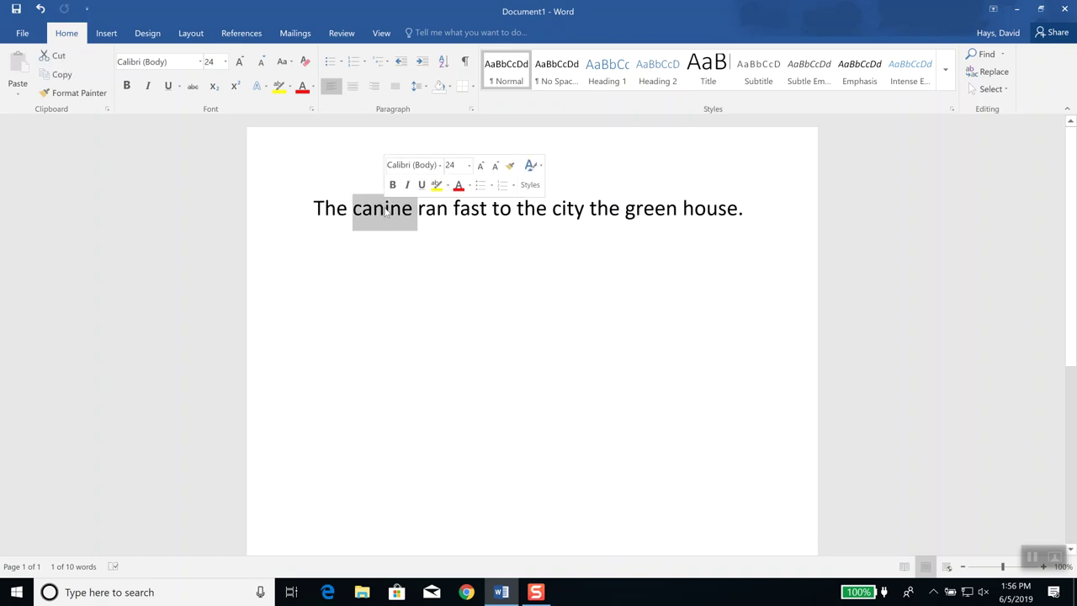
double_click(472, 212)
double_click(567, 211)
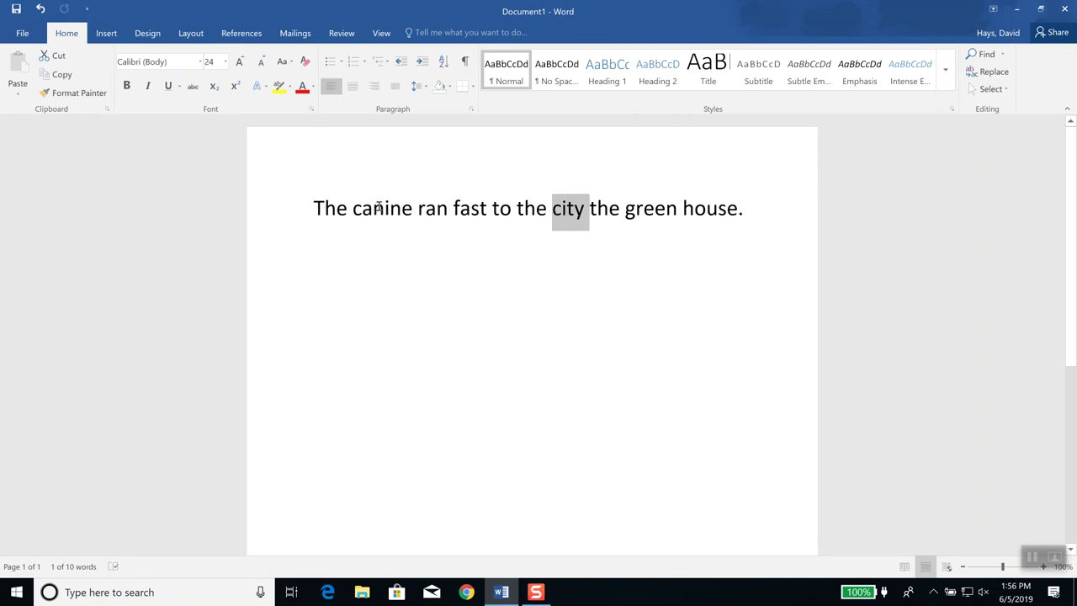
Practise selecting at the word "canine", ending with the entire sentence selected as a paragraph
triple_click(378, 208)
double_click(378, 208)
left_click(376, 209)
triple_click(378, 208)
double_click(378, 209)
left_click(375, 208)
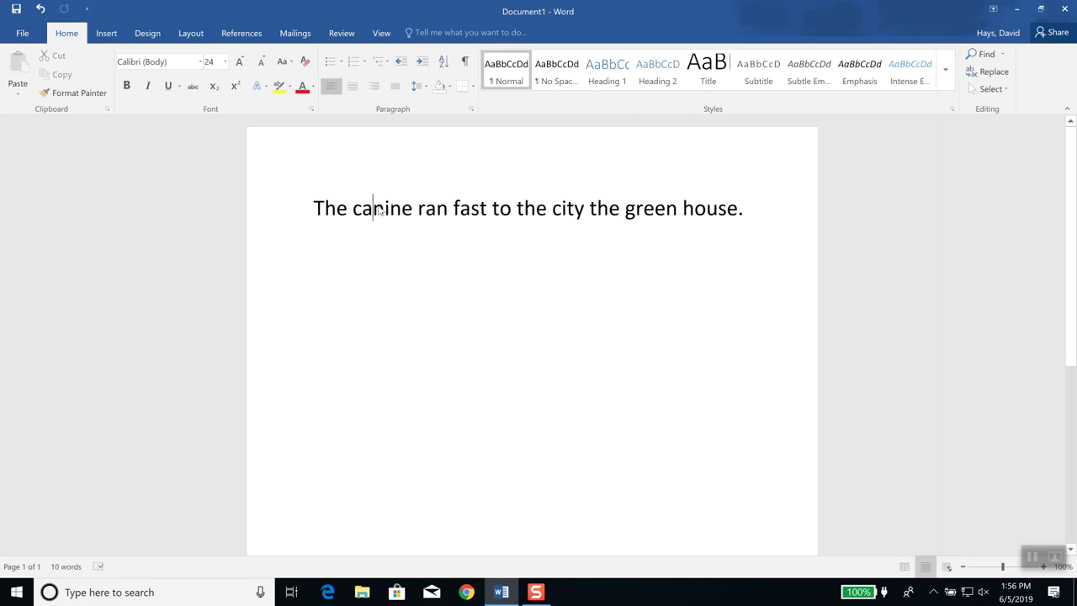
triple_click(378, 209)
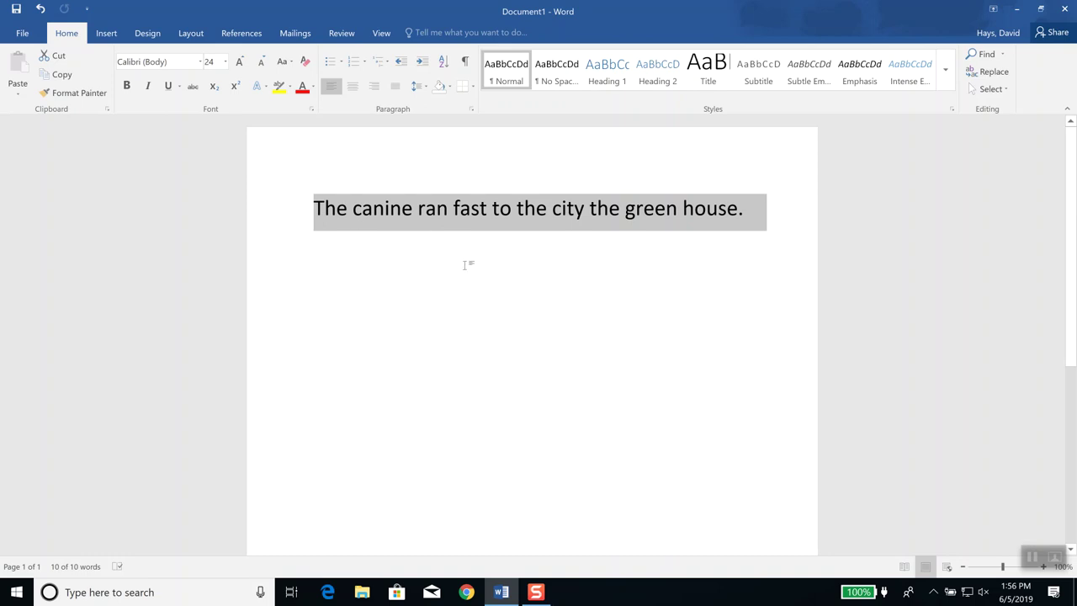
Clear the sentence selection and select only the letters of "canine", without the space after it
left_click(374, 211)
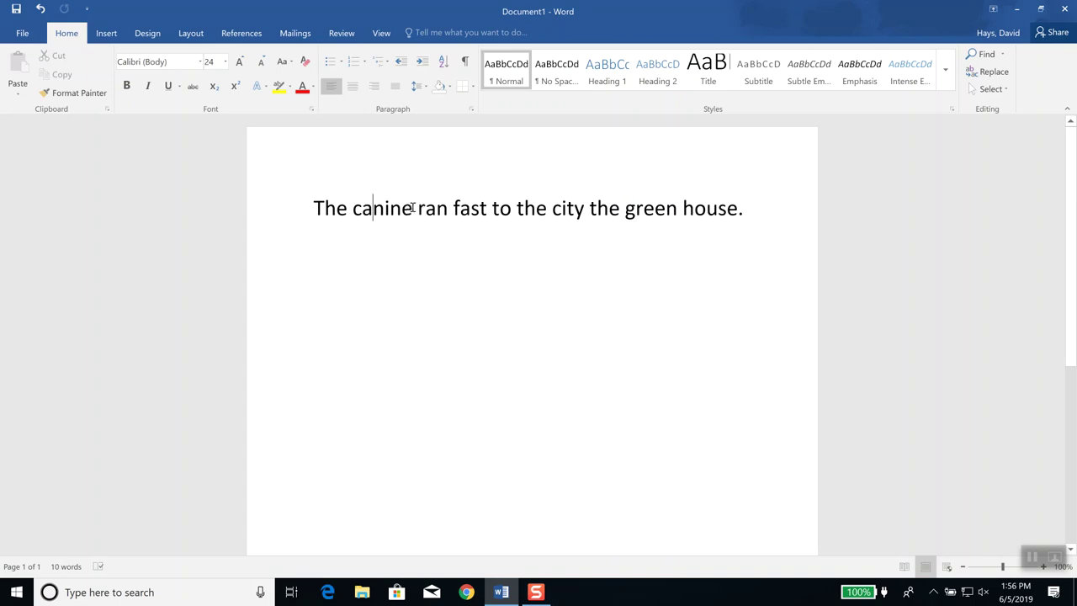
left_click_drag(412, 207, 353, 212)
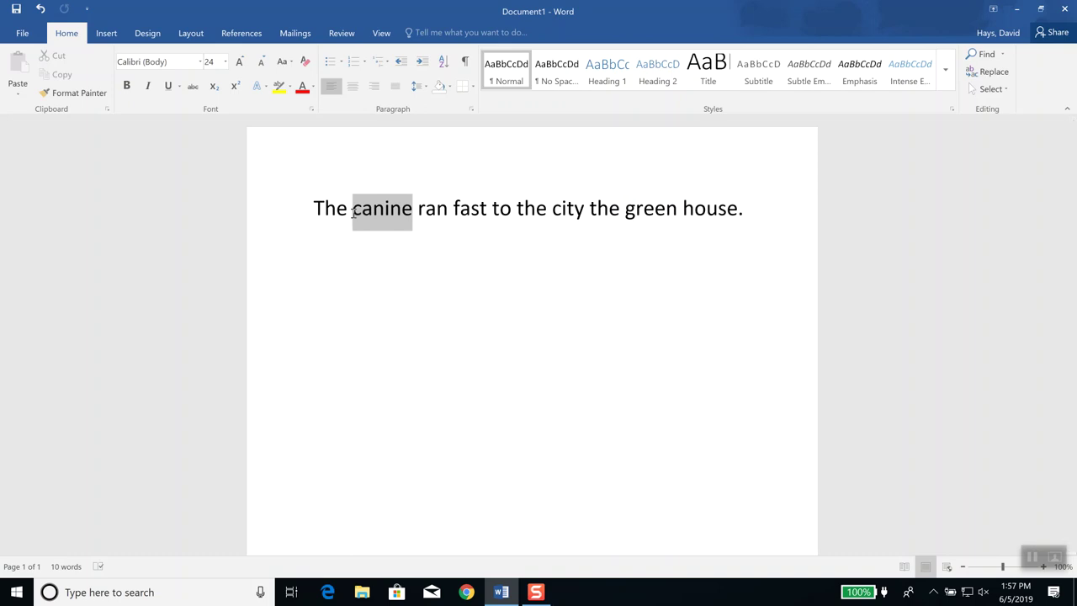
left_click_drag(353, 212, 354, 212)
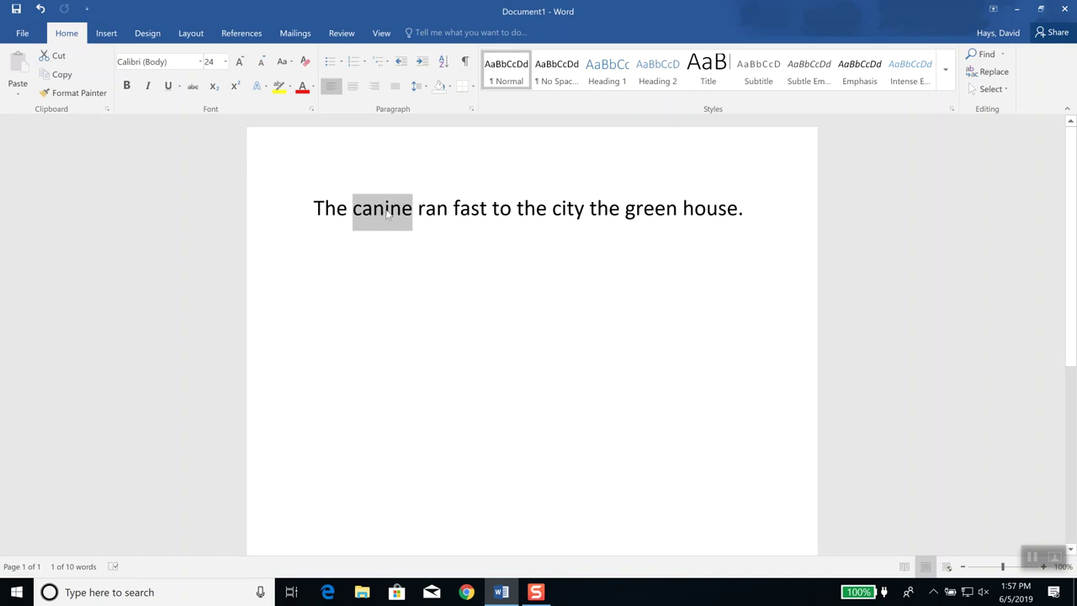
Select the first word "The" and set its font to Algerian
double_click(336, 212)
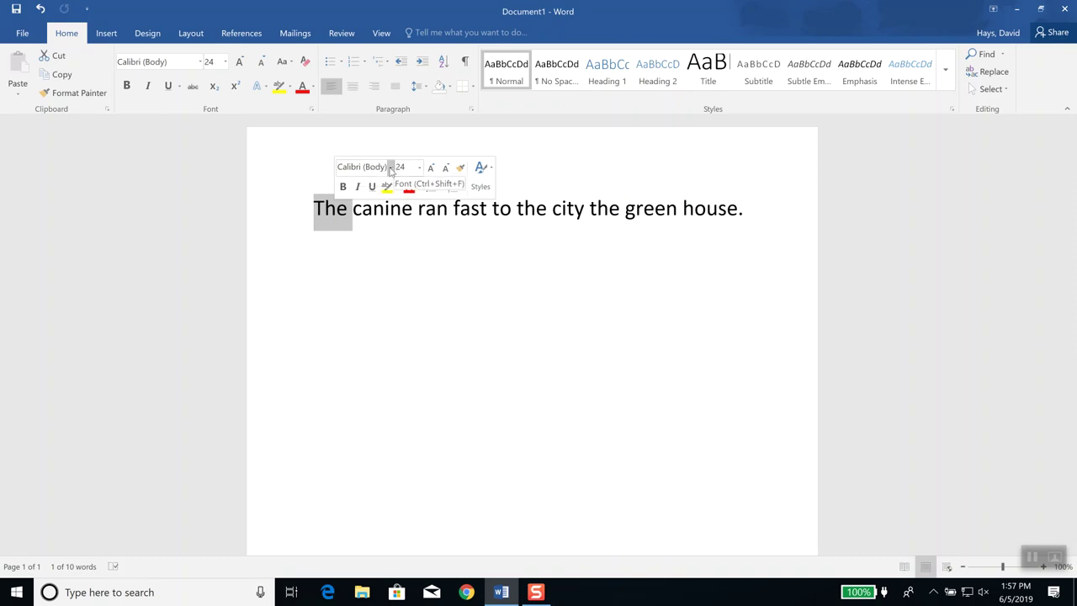
left_click(390, 168)
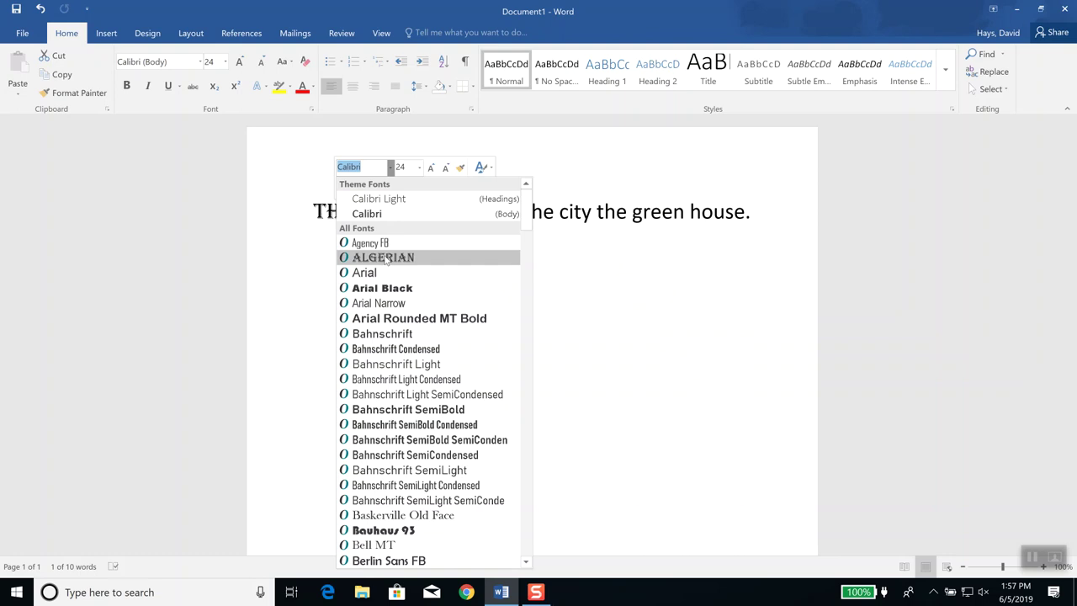
left_click(386, 258)
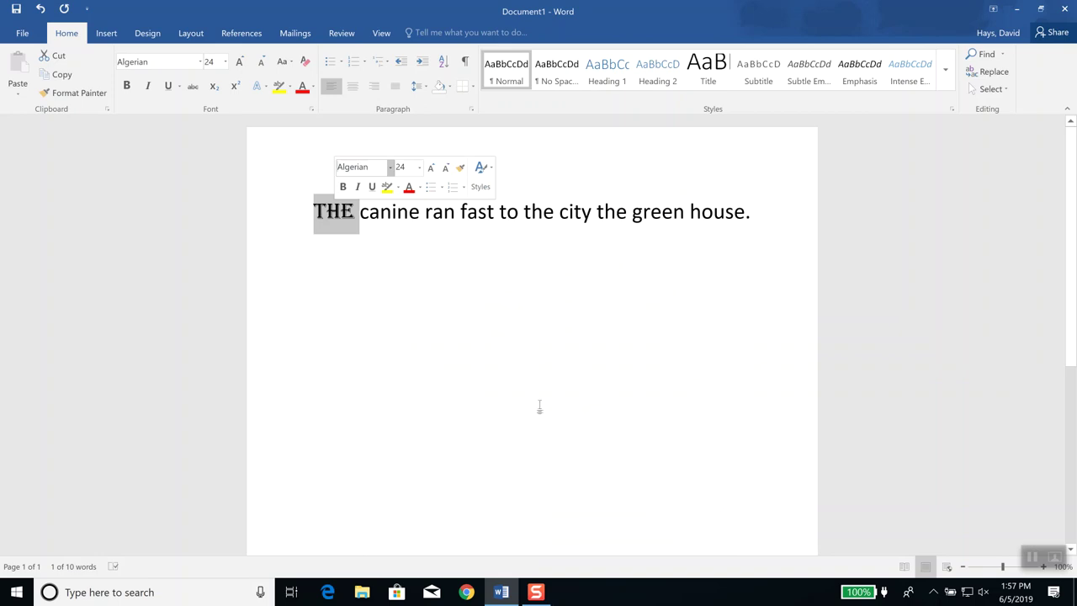
Change the font of the selected word "The" to Bauhaus 93
scroll(429, 376, "up", 3)
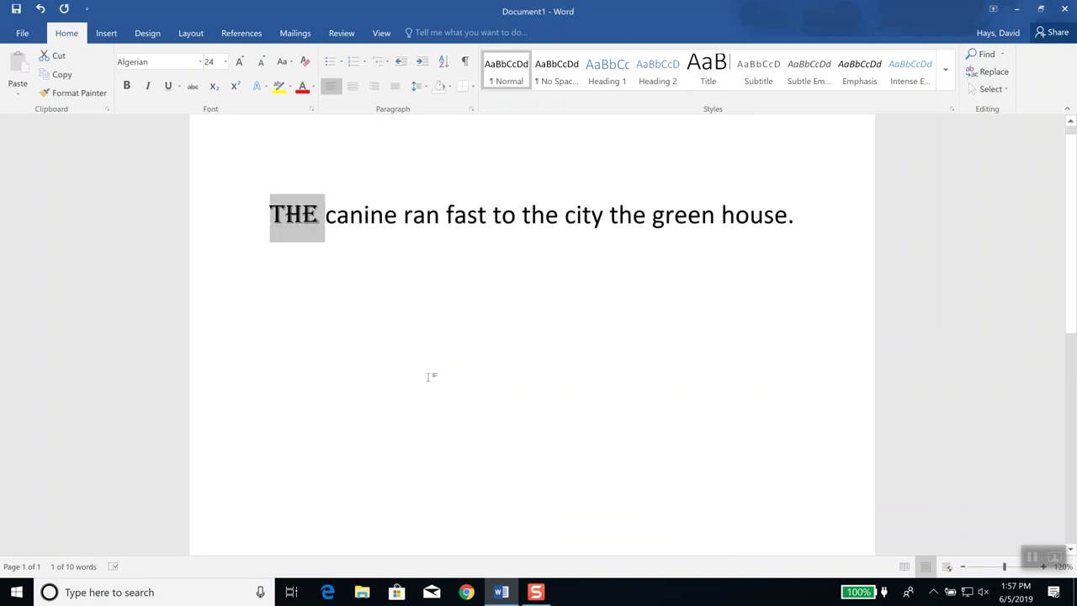
scroll(429, 376, "up", 2)
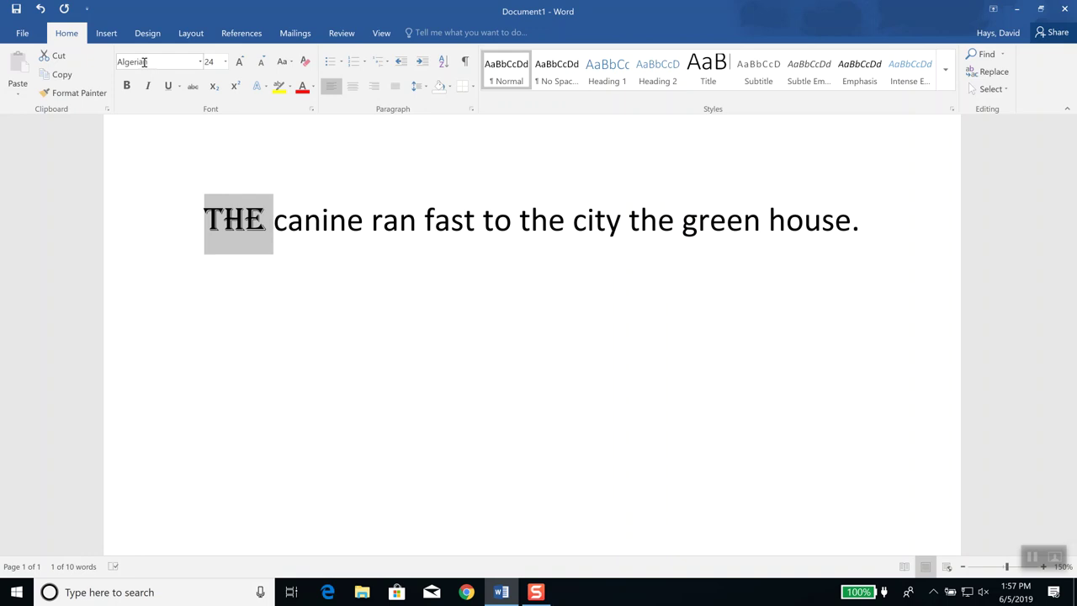
left_click(202, 62)
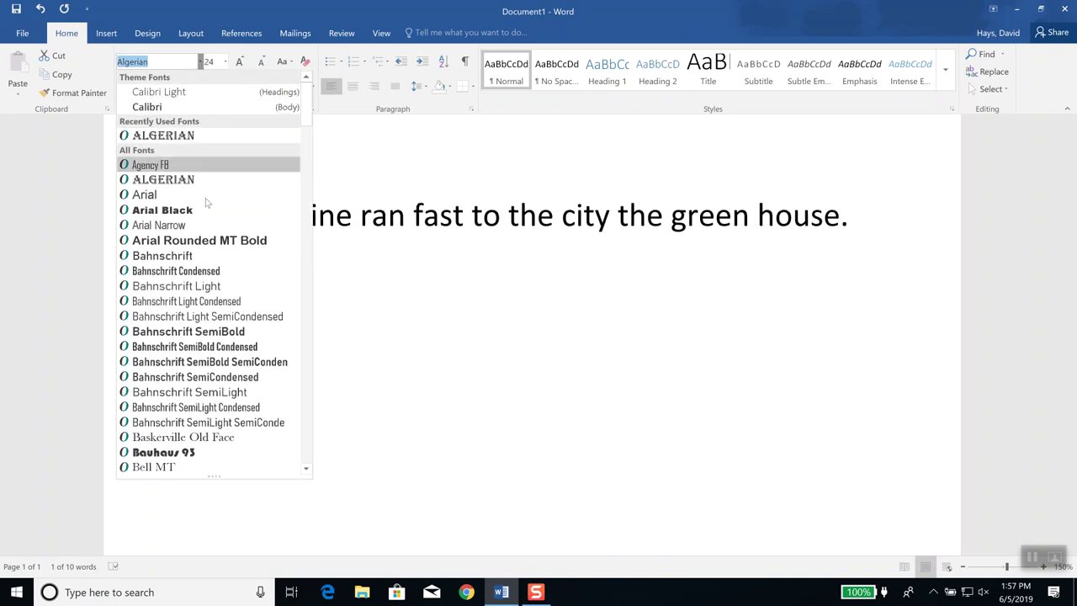
left_click(188, 454)
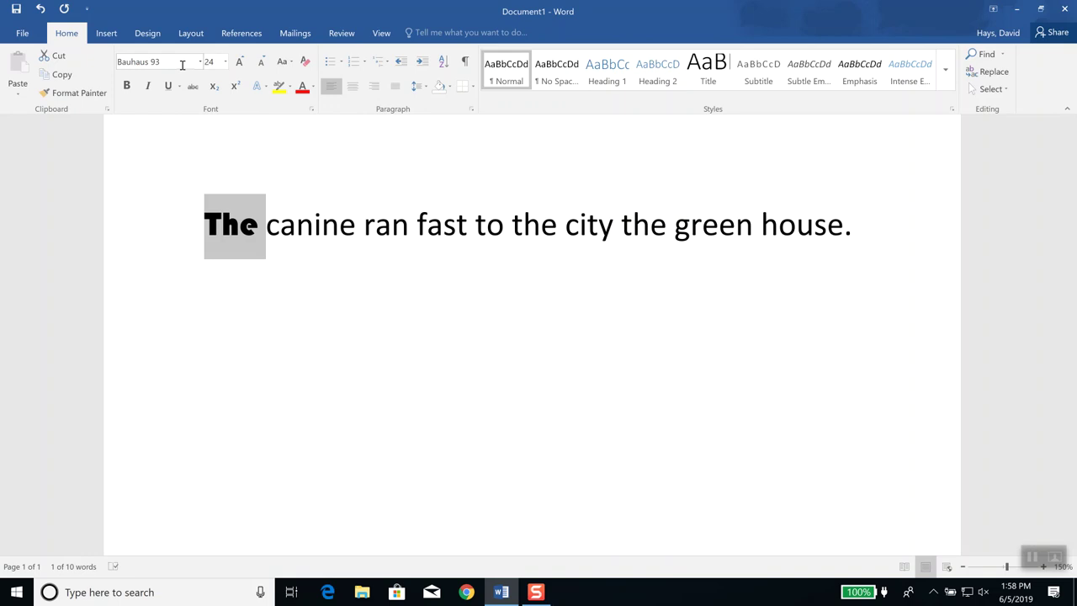
Enlarge the word "The" to font size 72, and reduce it to font size 26
left_click(225, 62)
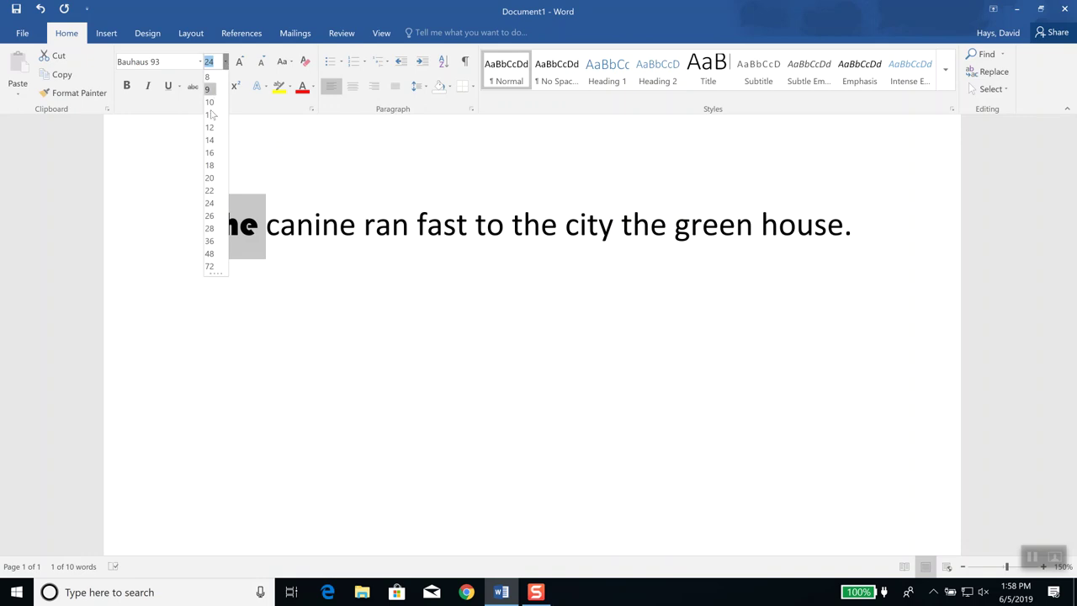
left_click(210, 266)
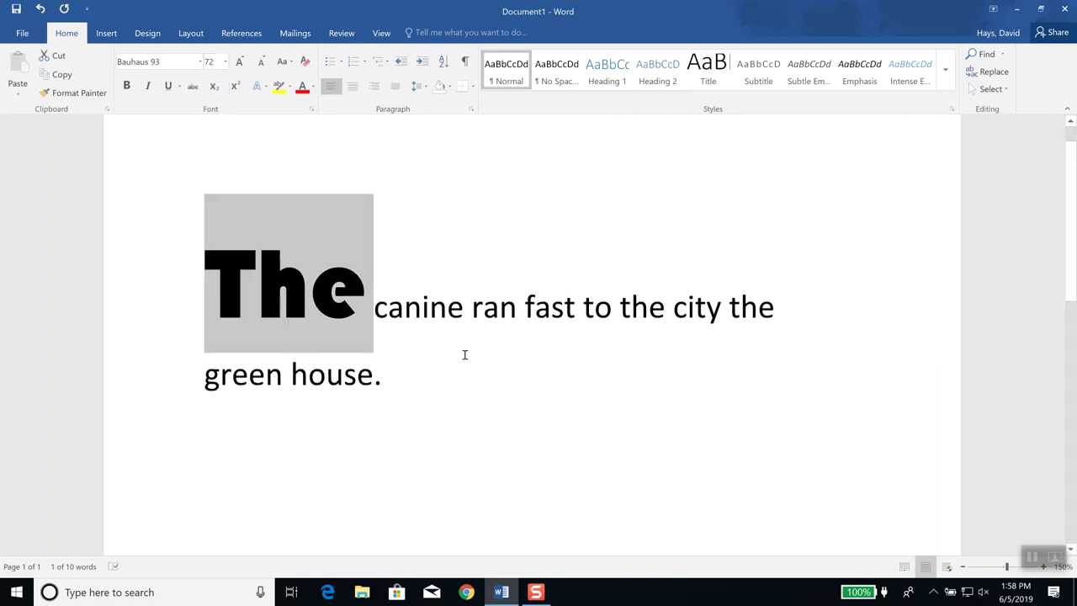
left_click(226, 62)
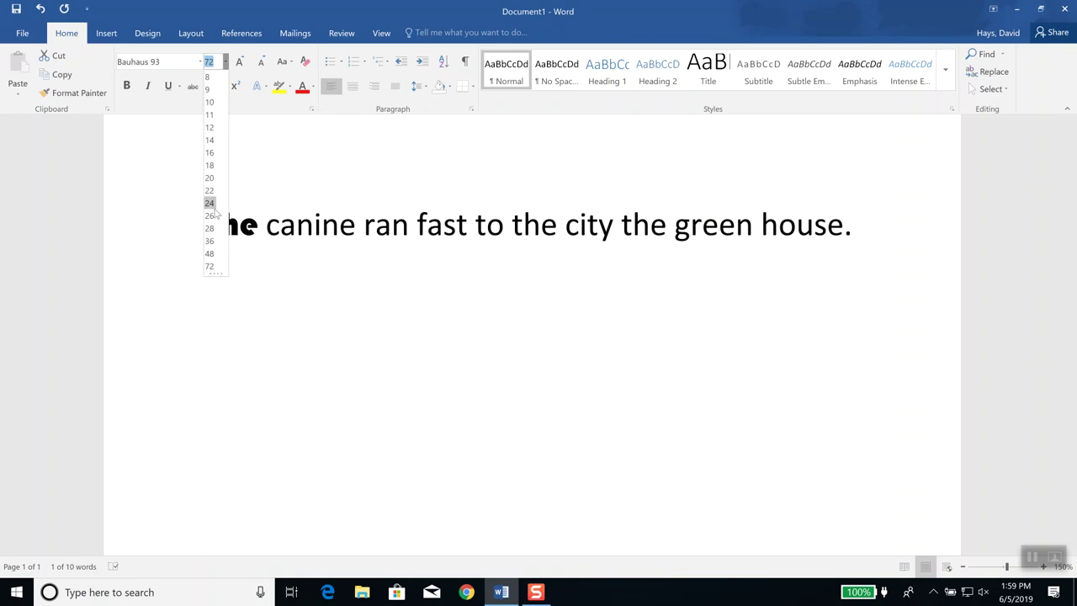
left_click(211, 216)
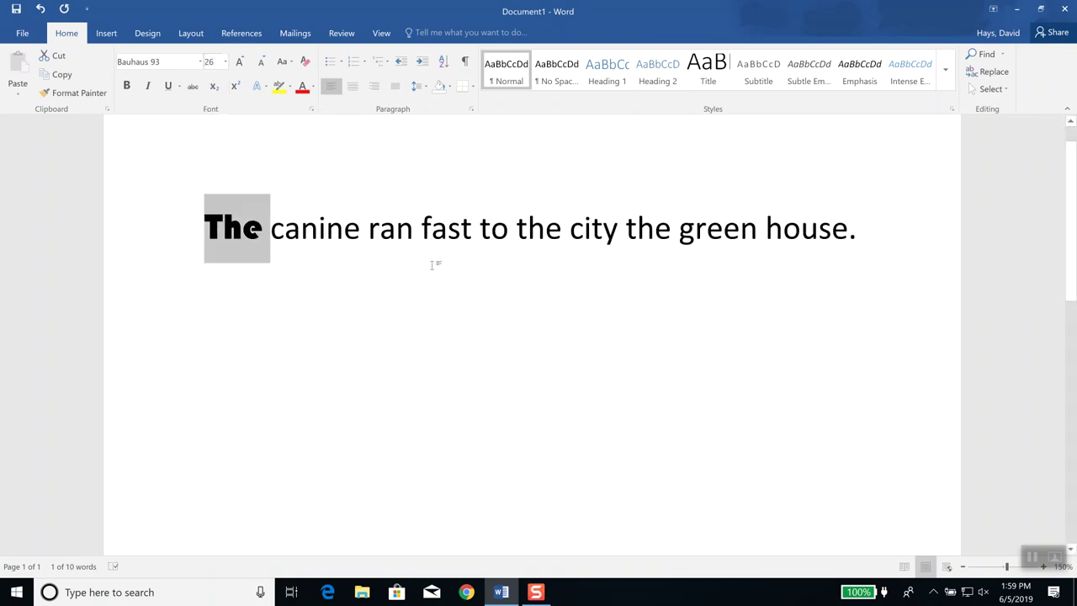
left_click(226, 62)
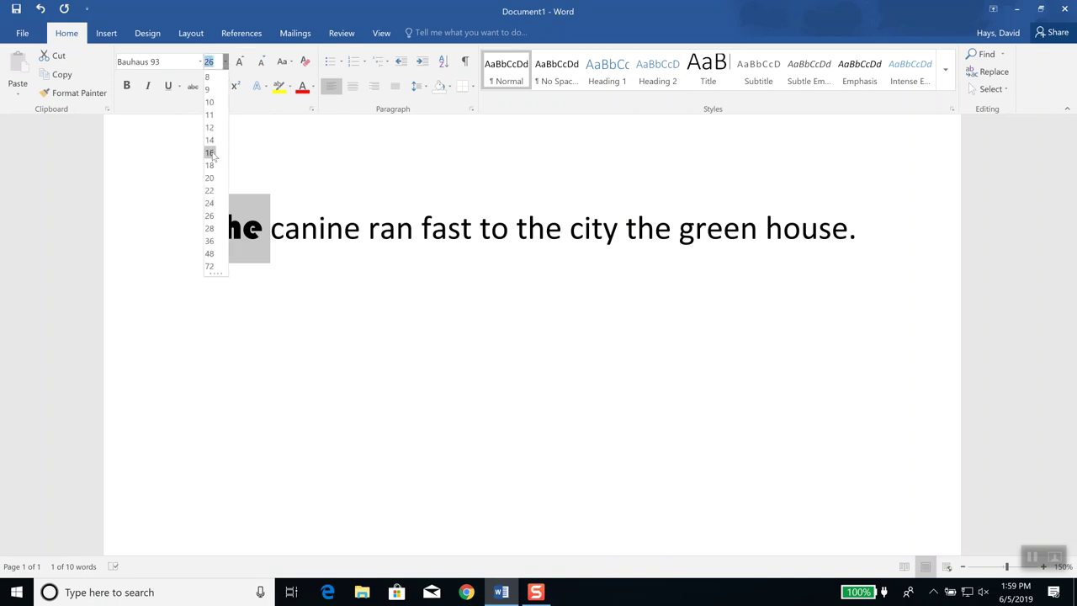
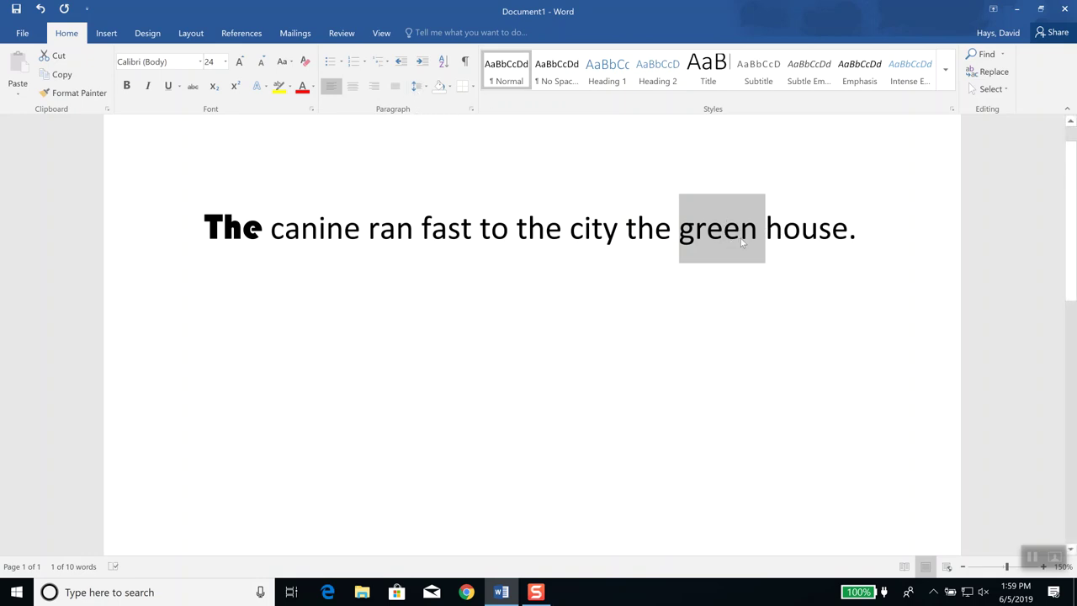
Set the font size of the selected word "green" to the custom value 42, and raise it to 42.5
left_click(215, 64)
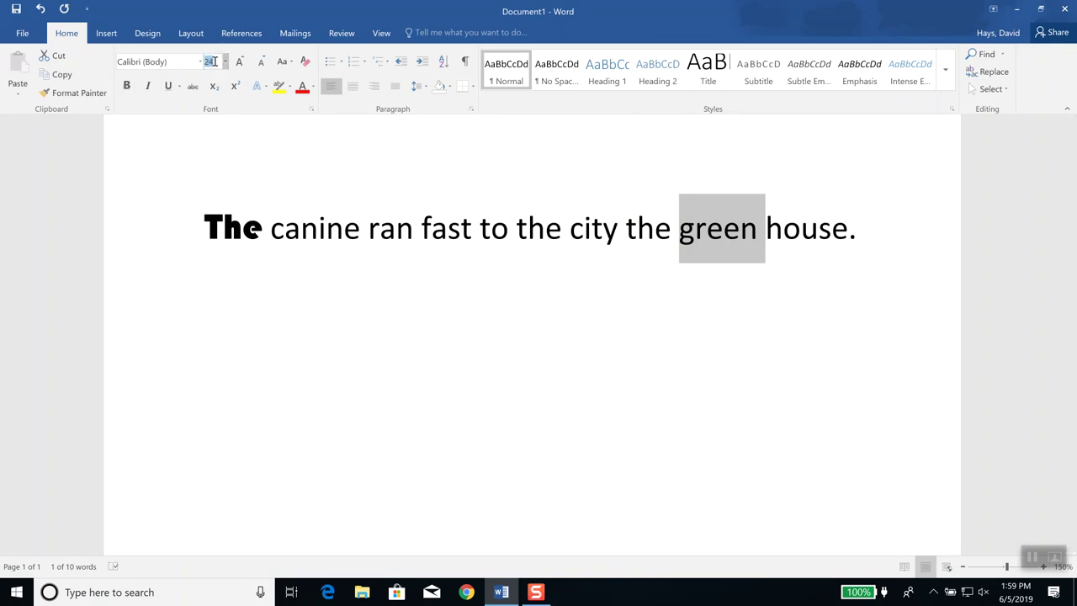
left_click(225, 64)
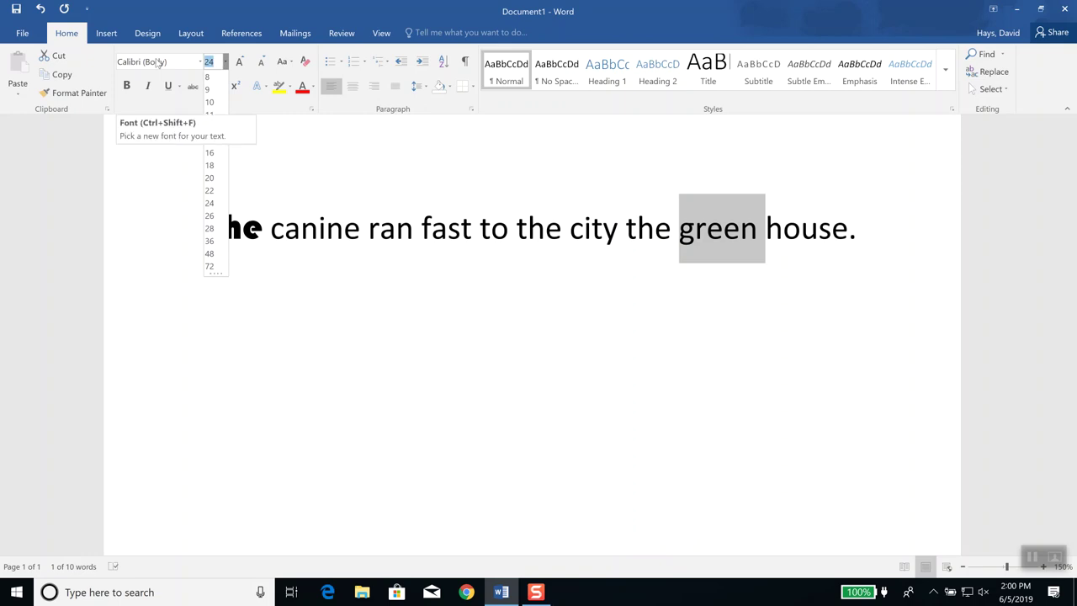
type("42")
key("Return")
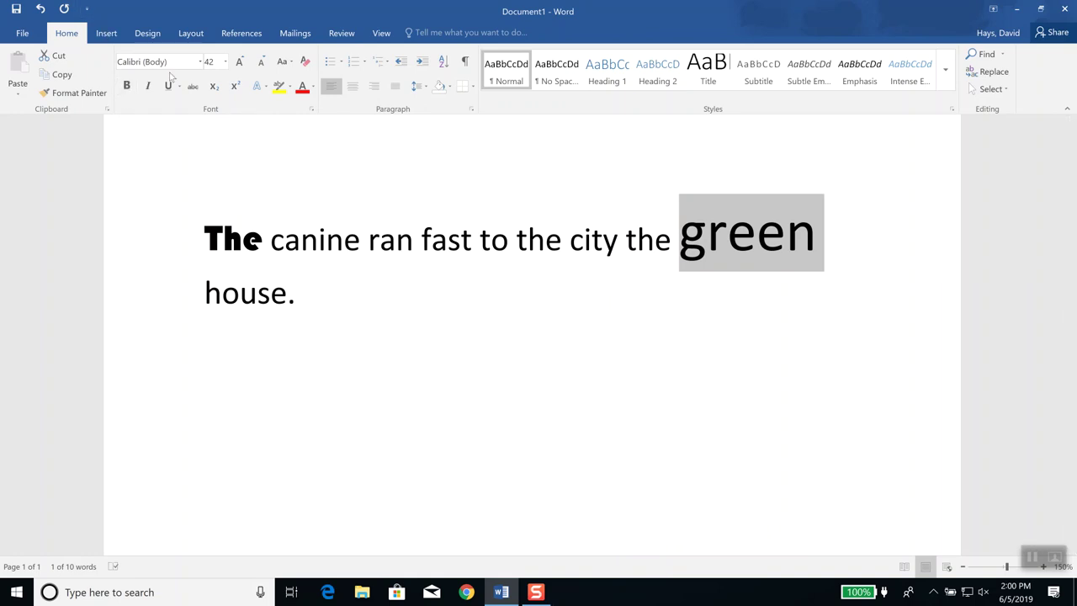
left_click(220, 61)
type("42.5")
key("Return")
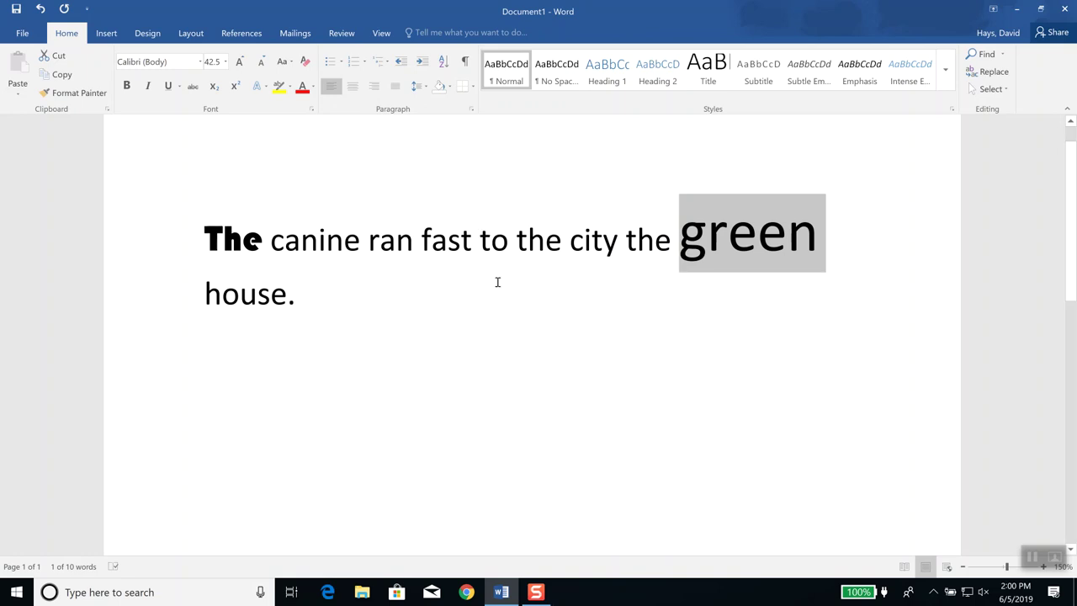
Set the font size of the word "green" to 45.5, and lower it to 45
left_click(216, 61)
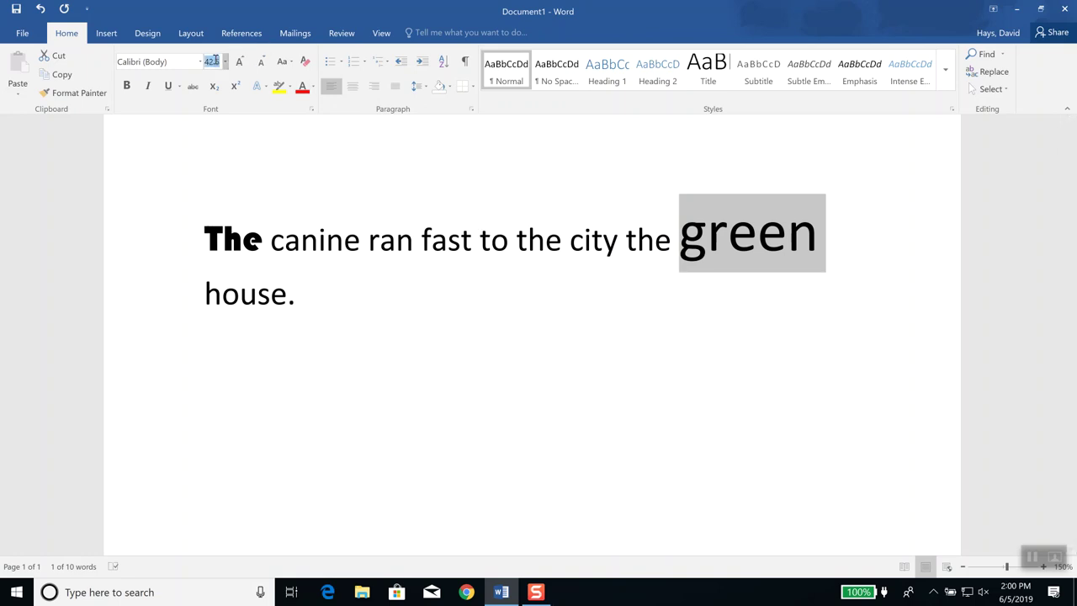
type("45.5")
key("Return")
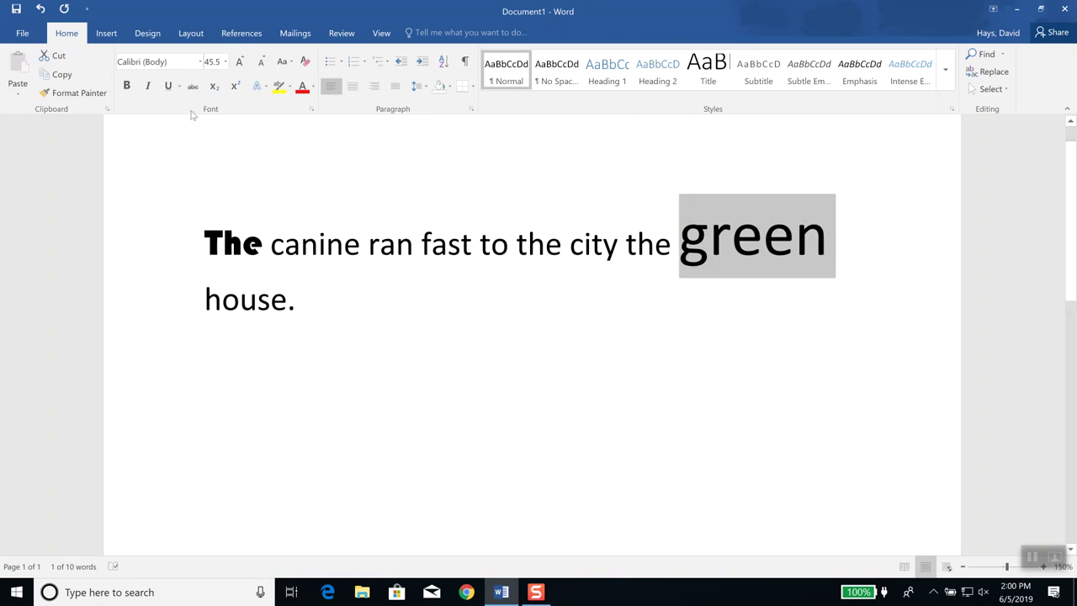
left_click(217, 62)
type("4")
key("Return")
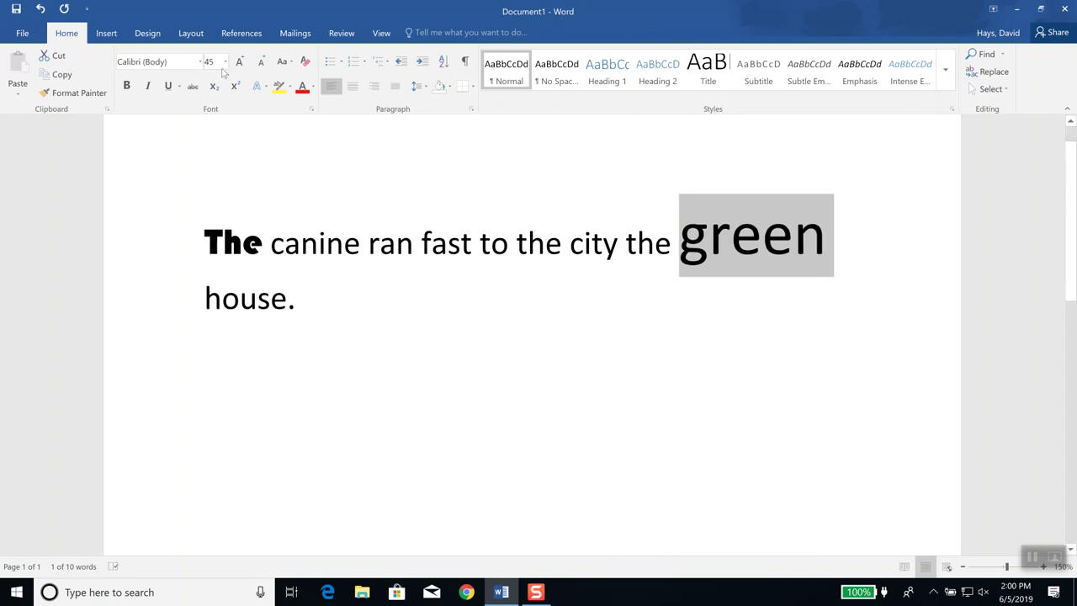
Try to give the word "green" a font size with several decimals, 45.1337
left_click(222, 63)
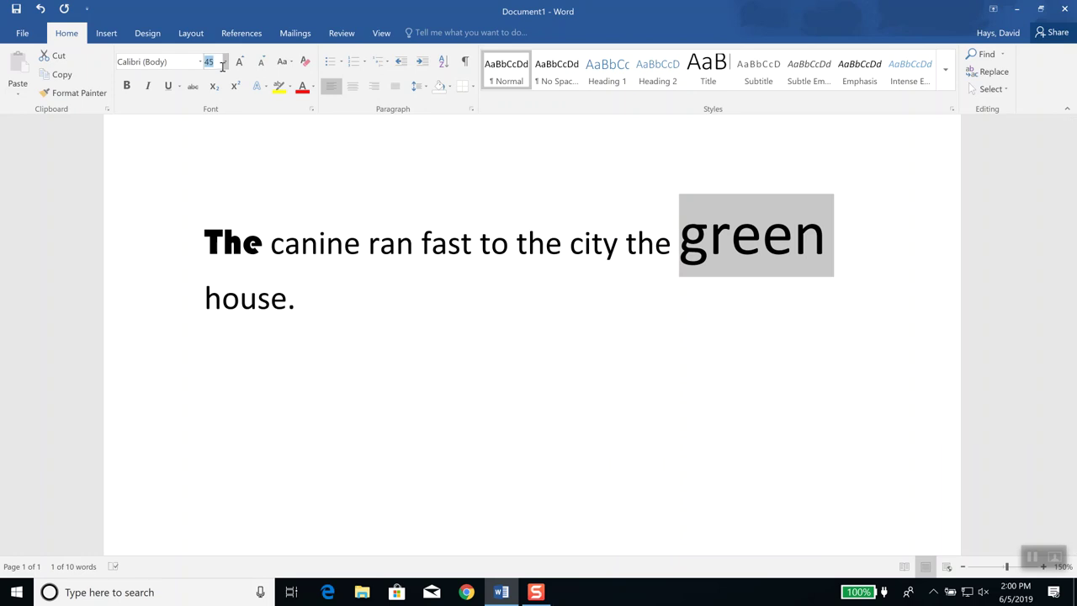
type("45.133")
type("k")
key("BackSpace")
type("7")
key("Return")
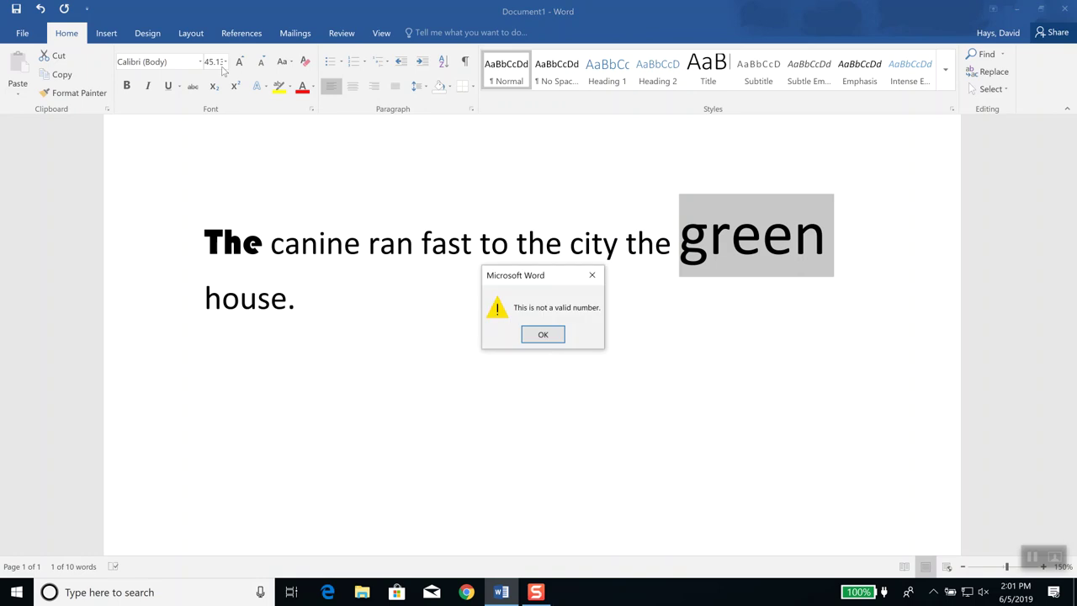
key("Return")
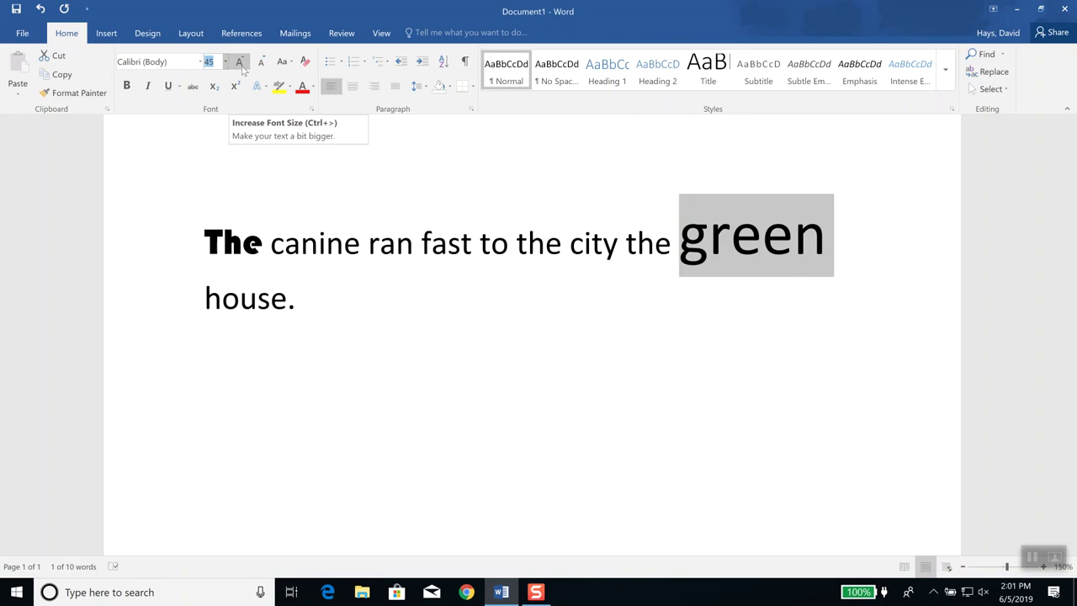
Try to set the font size of "green" to 45.2 and to 45.75
left_click(241, 68)
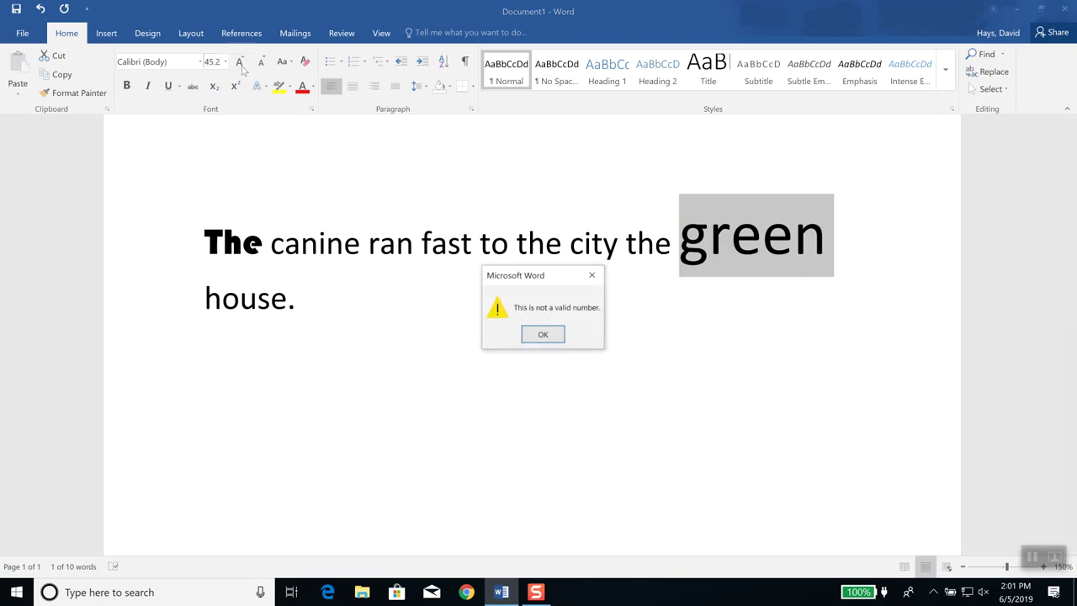
key("Return")
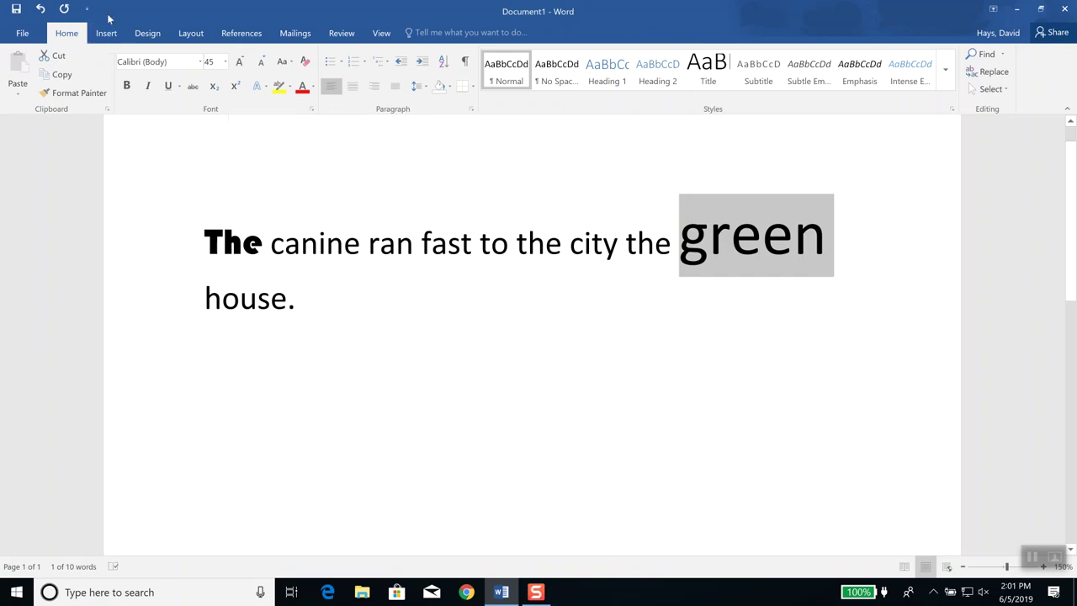
left_click(218, 64)
type("45.75")
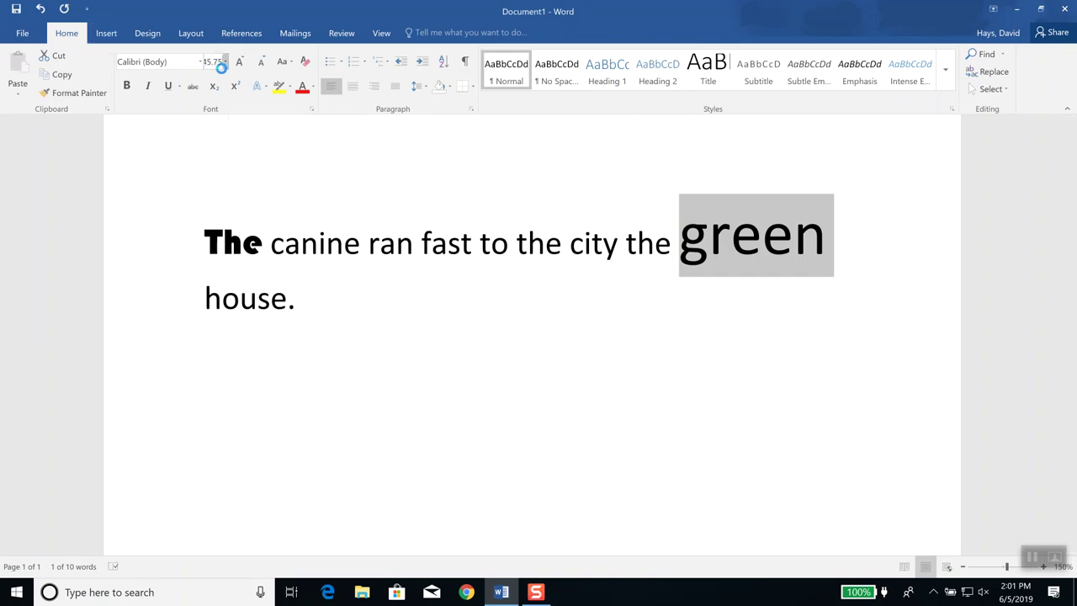
key("Return")
key("Return")
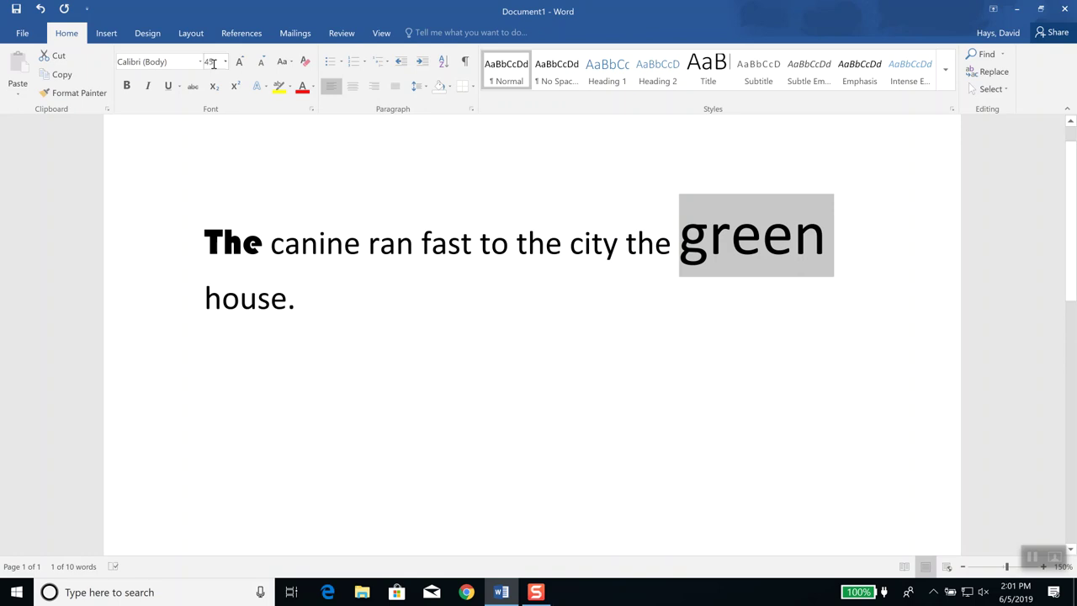
Look through the full list of available fonts for the word "green" and close it without choosing one
left_click(216, 64)
key("Escape")
left_click(202, 64)
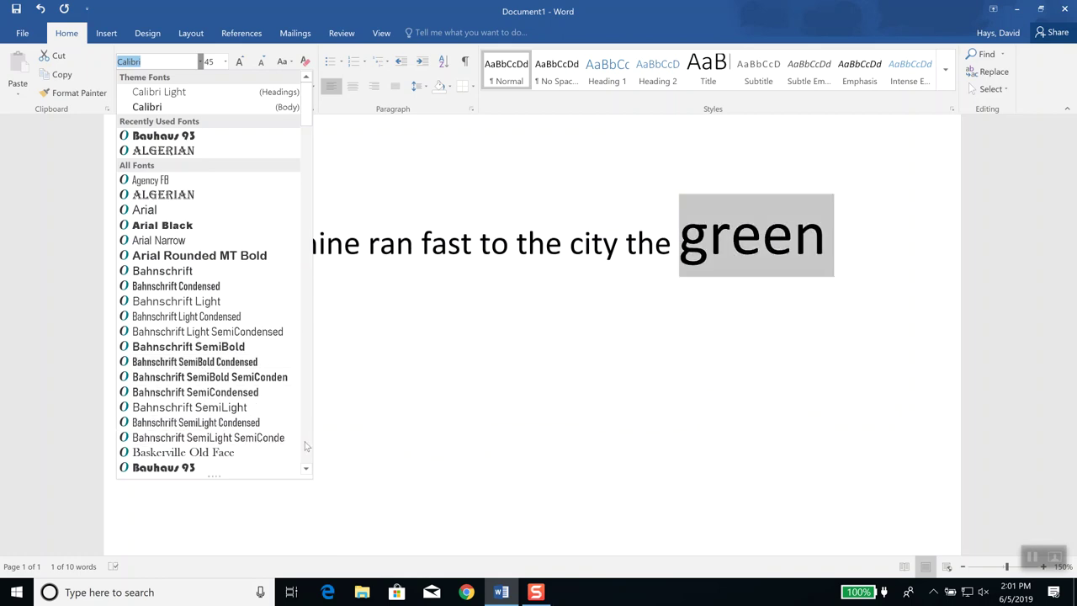
scroll(306, 446, "down", 15)
scroll(307, 448, "down", 20)
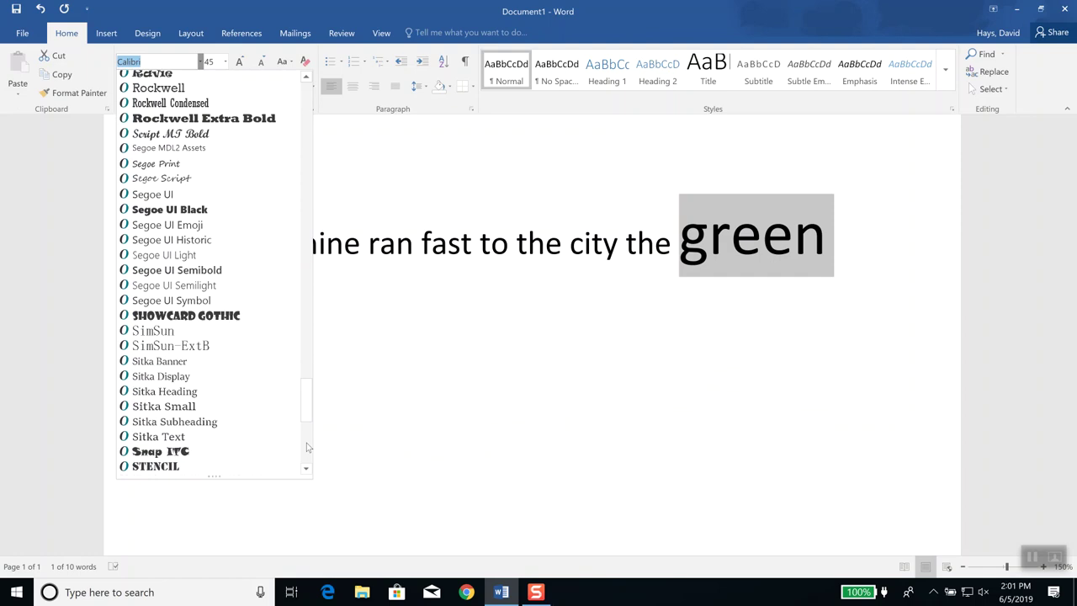
scroll(307, 448, "down", 9)
left_click_drag(307, 447, 284, 97)
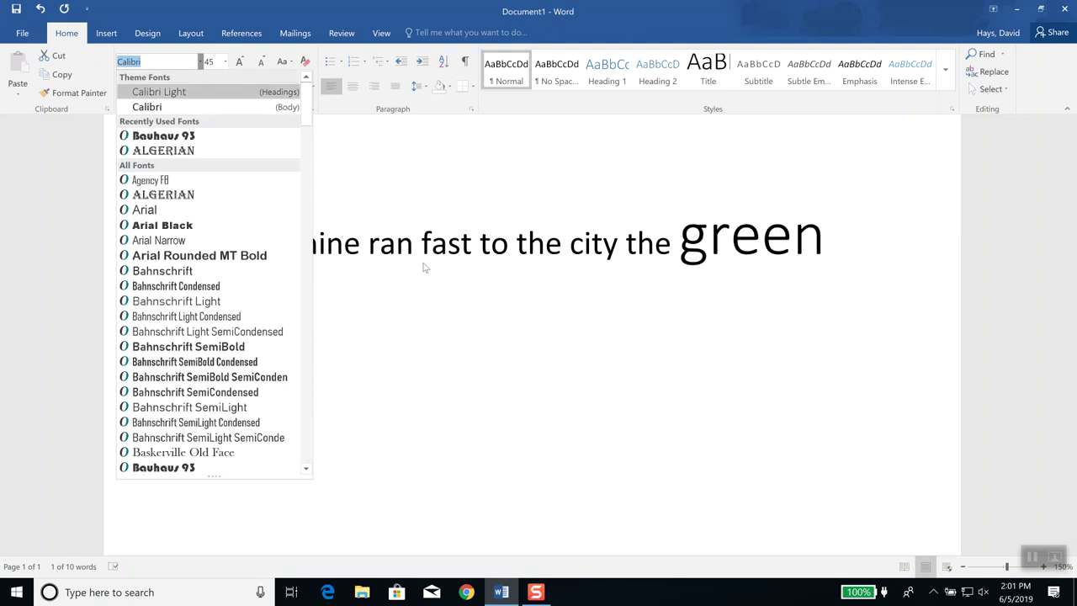
left_click(580, 248)
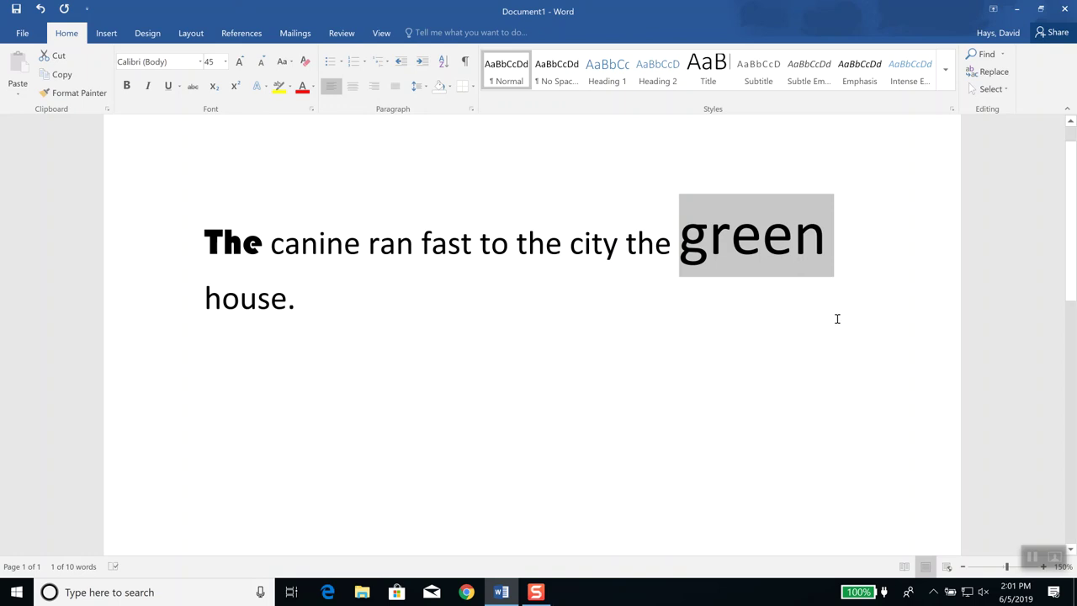
Shrink the word "green" one font size increment at a time down to size 11
left_click(263, 64)
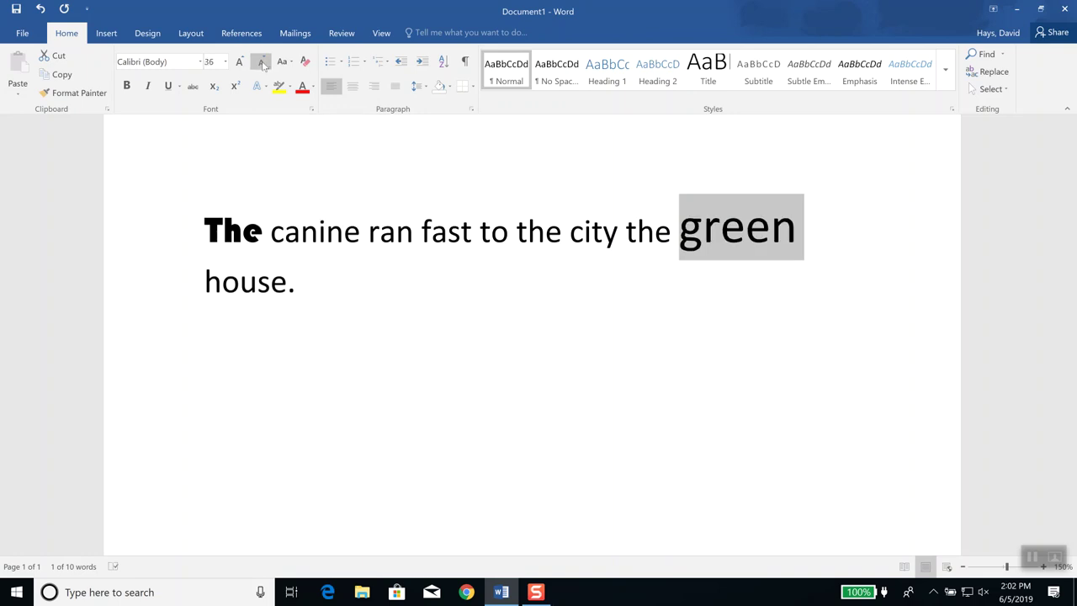
left_click(263, 65)
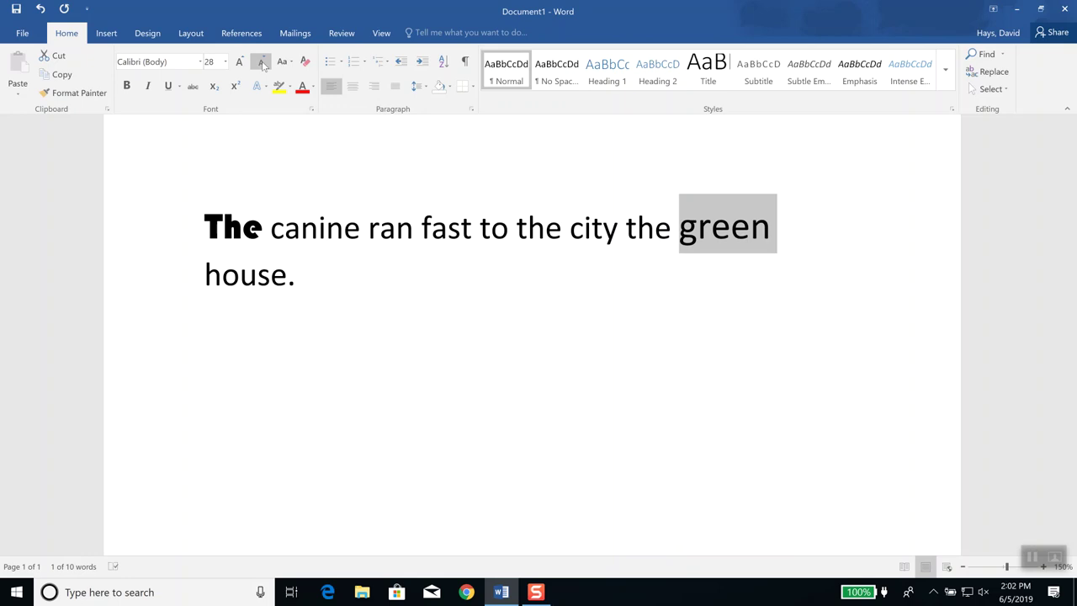
left_click(264, 65)
left_click(264, 65)
left_click(264, 65)
left_click(264, 65)
left_click(264, 65)
left_click(264, 65)
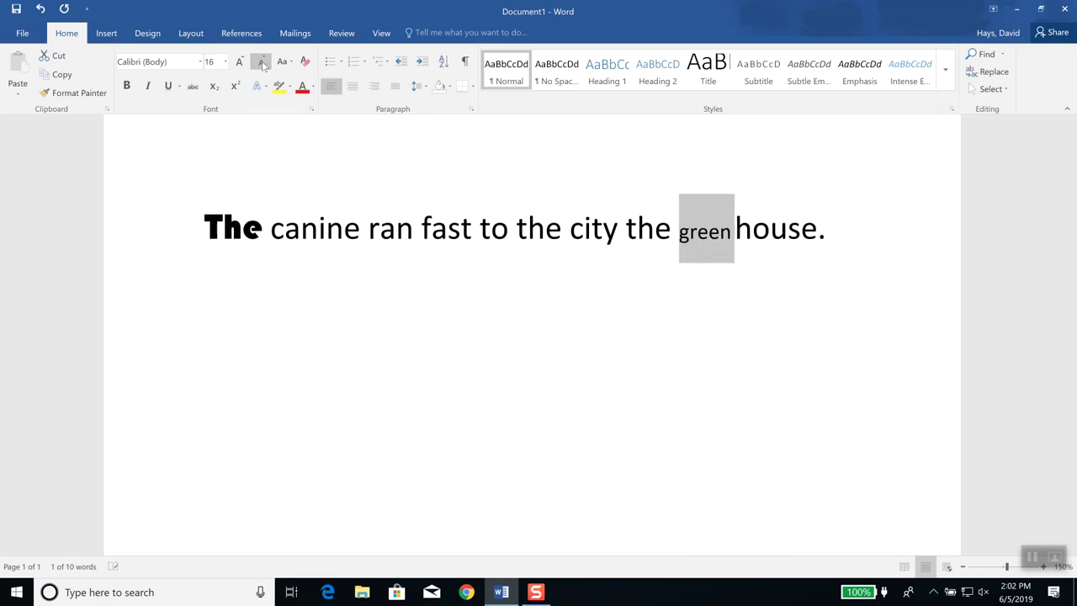
left_click(263, 65)
left_click(263, 65)
left_click(263, 65)
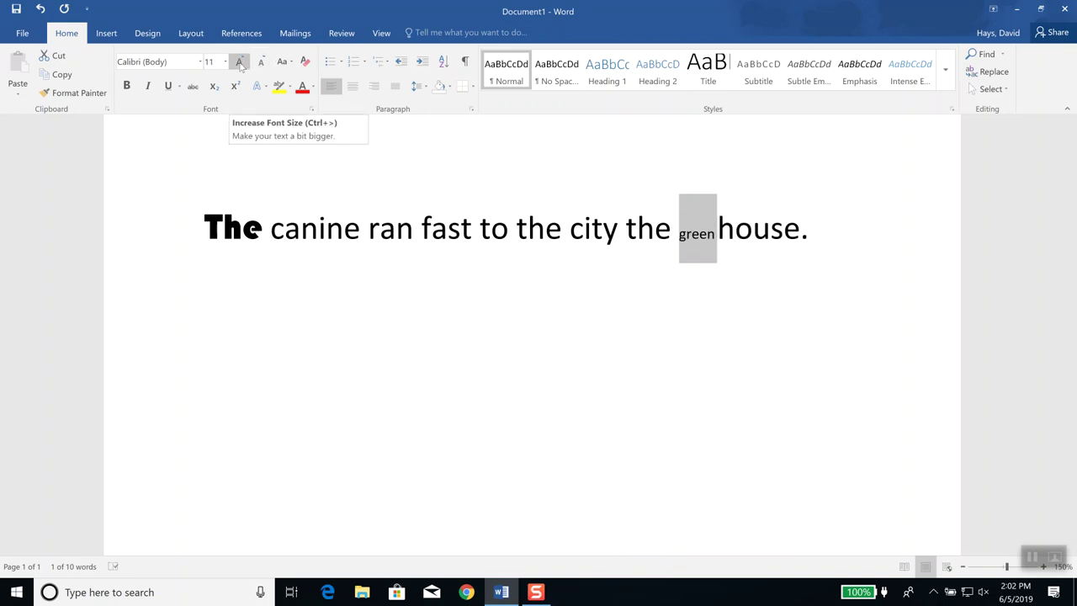
Grow the word "green" one font size increment at a time up to 26, and bring it back down to 24
left_click(240, 64)
left_click(240, 64)
left_click(240, 64)
left_click(240, 64)
left_click(239, 64)
left_click(240, 64)
left_click(240, 64)
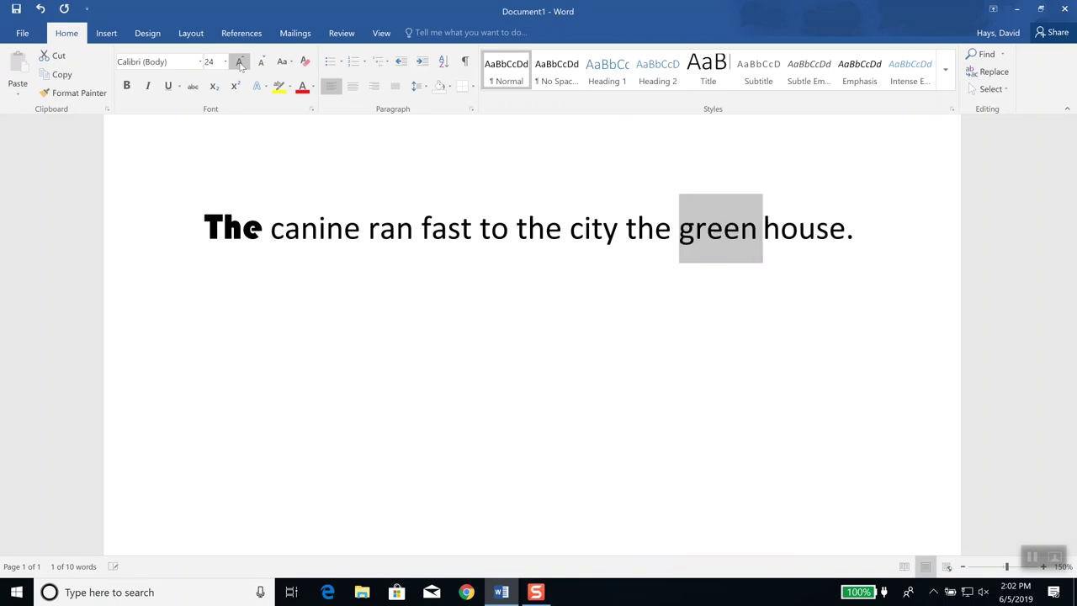
left_click(240, 64)
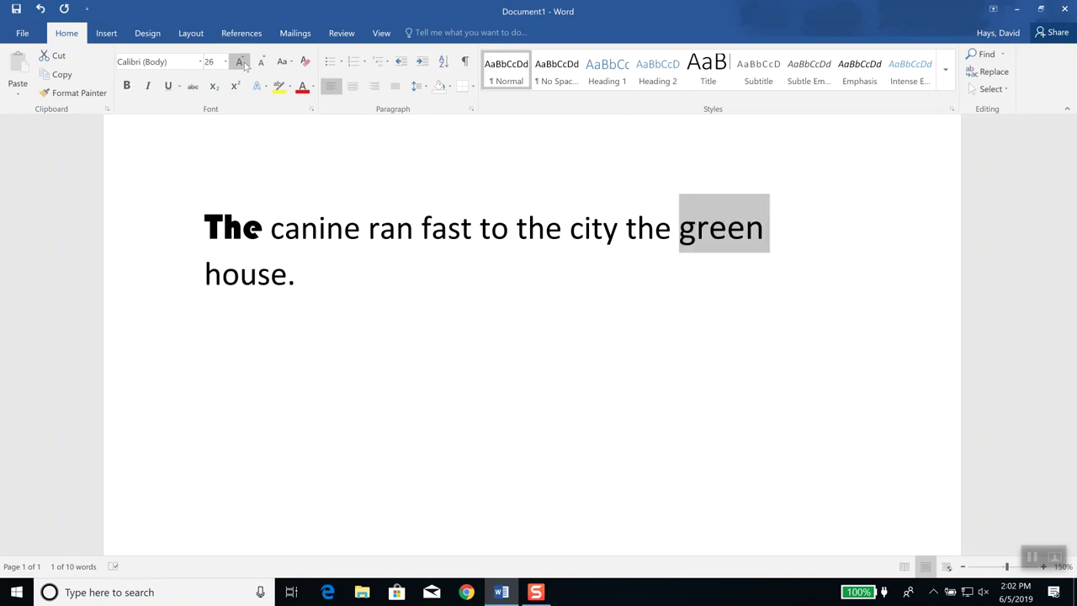
left_click(261, 64)
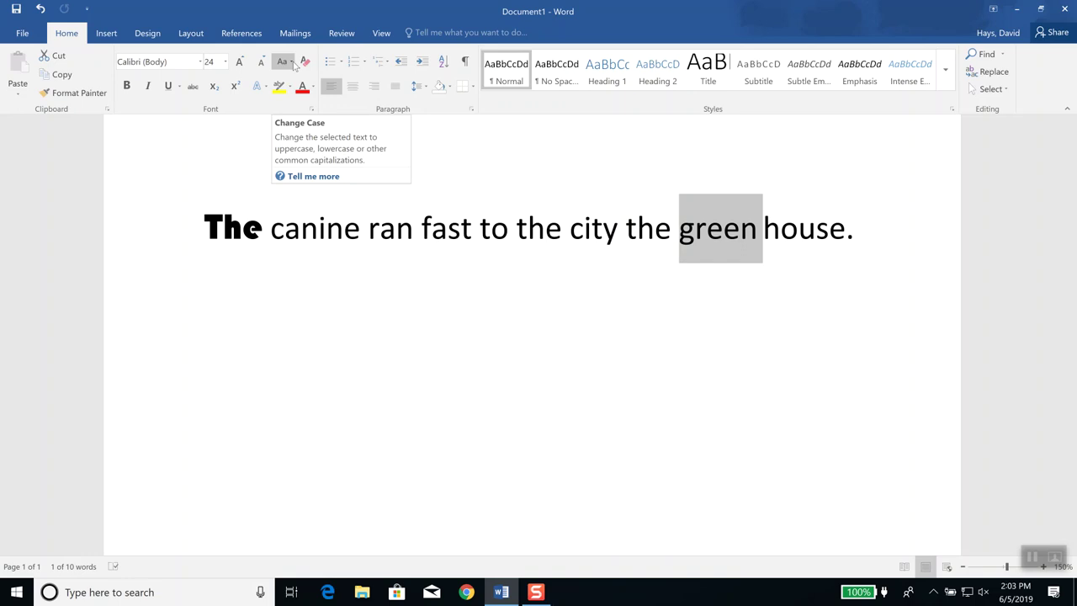
Change the case of the word "green" to UPPERCASE, and return it to lowercase
left_click(294, 65)
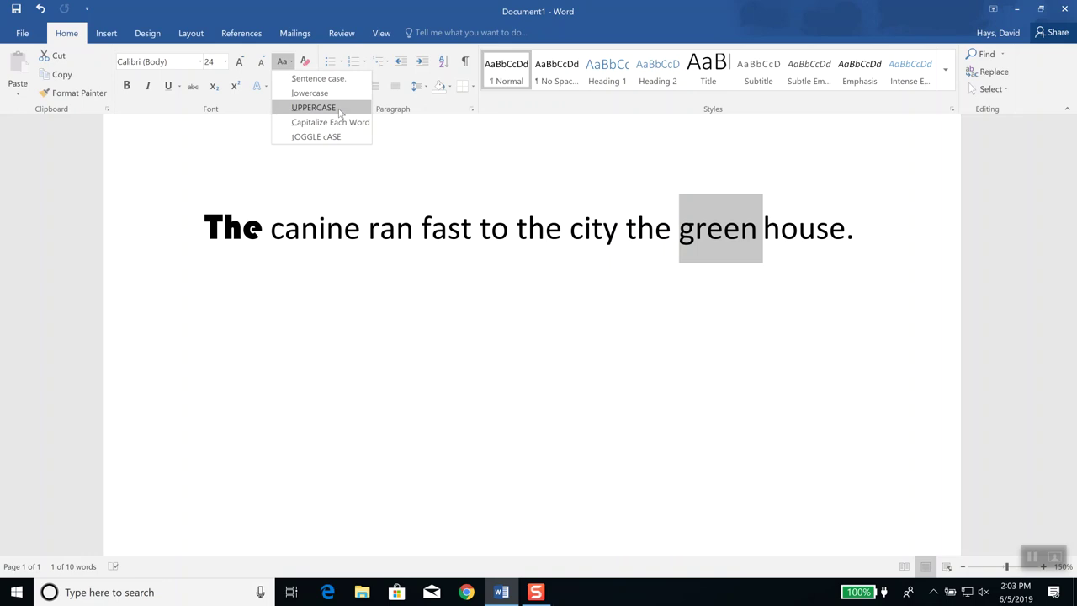
left_click(313, 108)
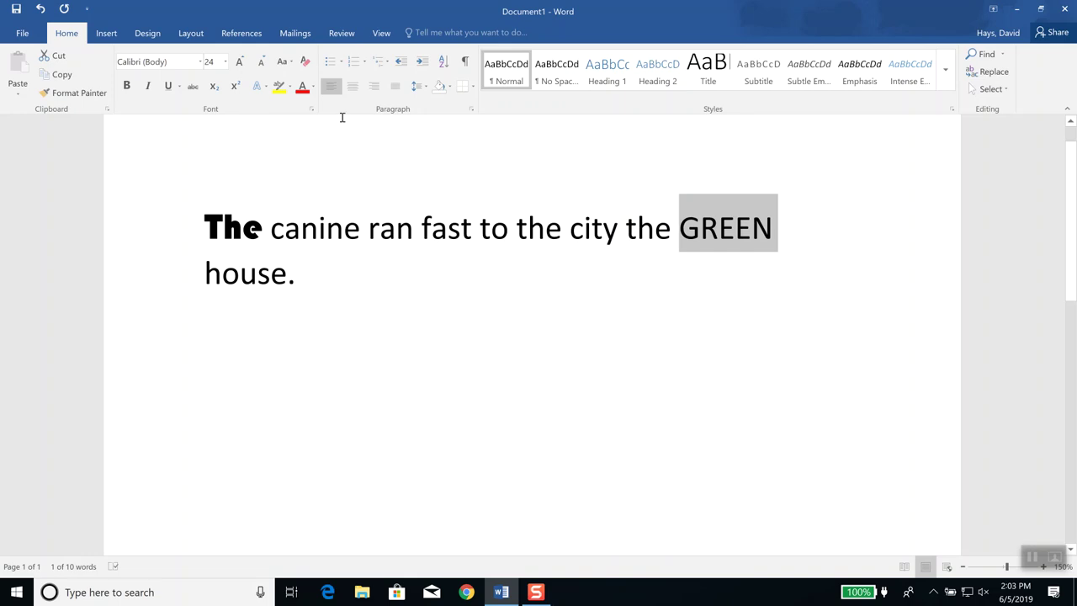
left_click(292, 65)
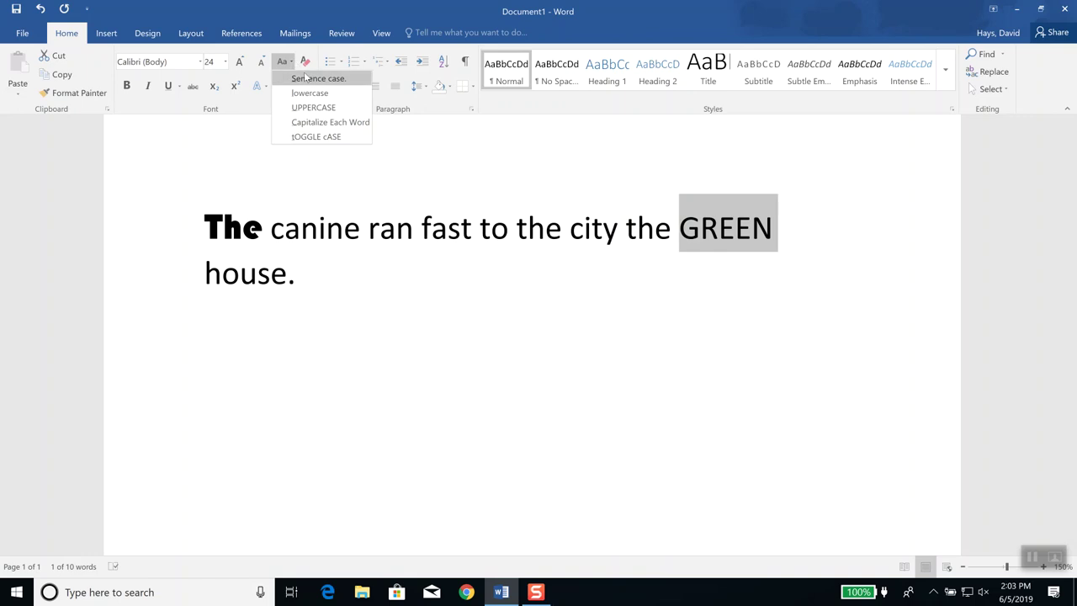
left_click(309, 93)
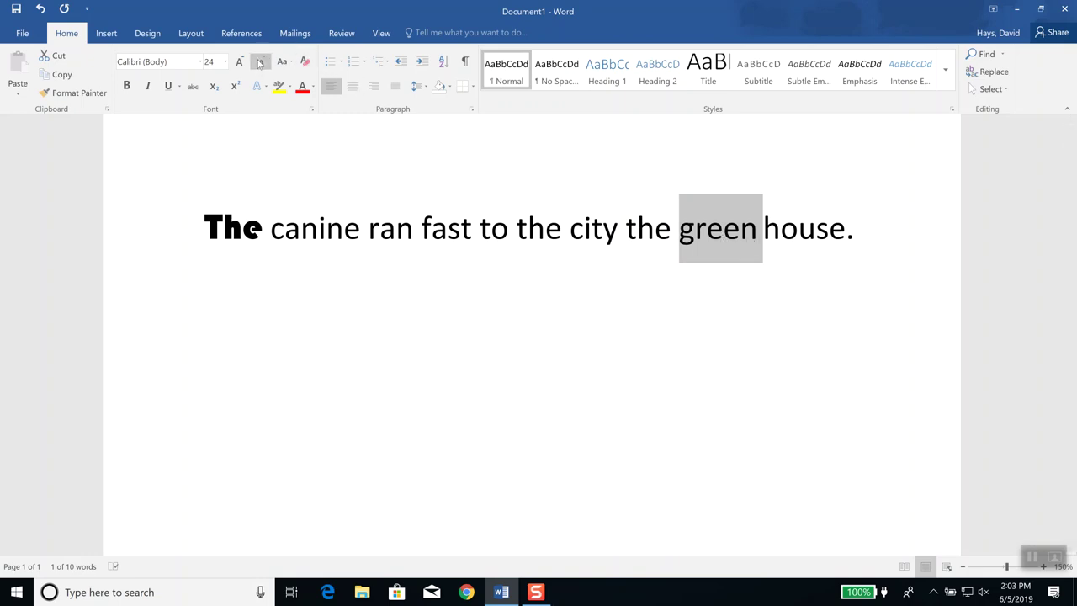
Select the whole sentence and change its case to UPPERCASE
left_click(292, 66)
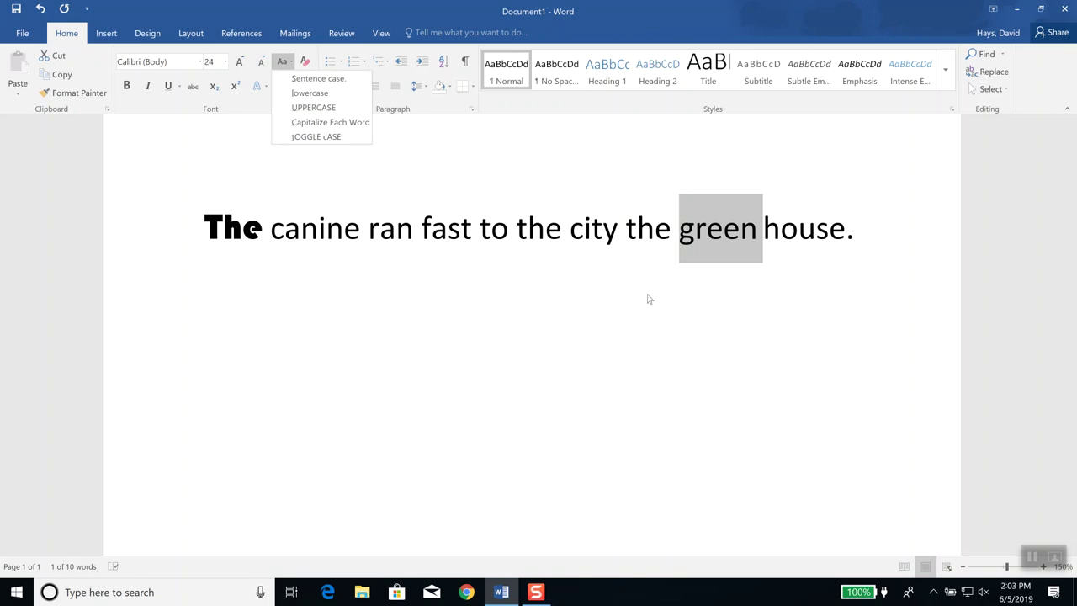
left_click(802, 239)
double_click(802, 239)
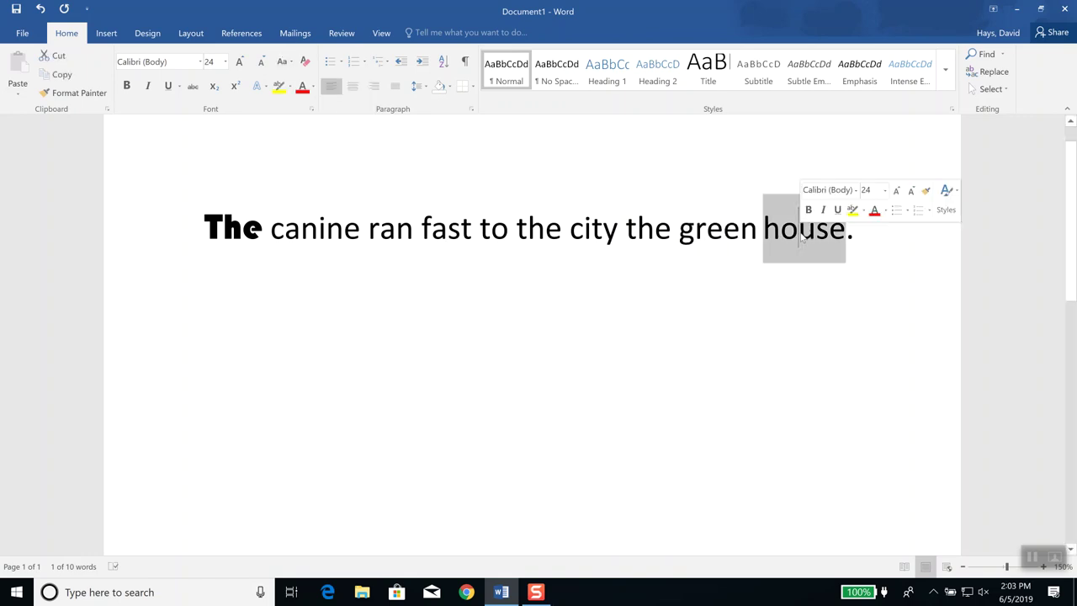
mouse_move(803, 239)
left_mouse_down()
mouse_move(555, 239)
mouse_move(800, 239)
left_mouse_up()
left_click(802, 239)
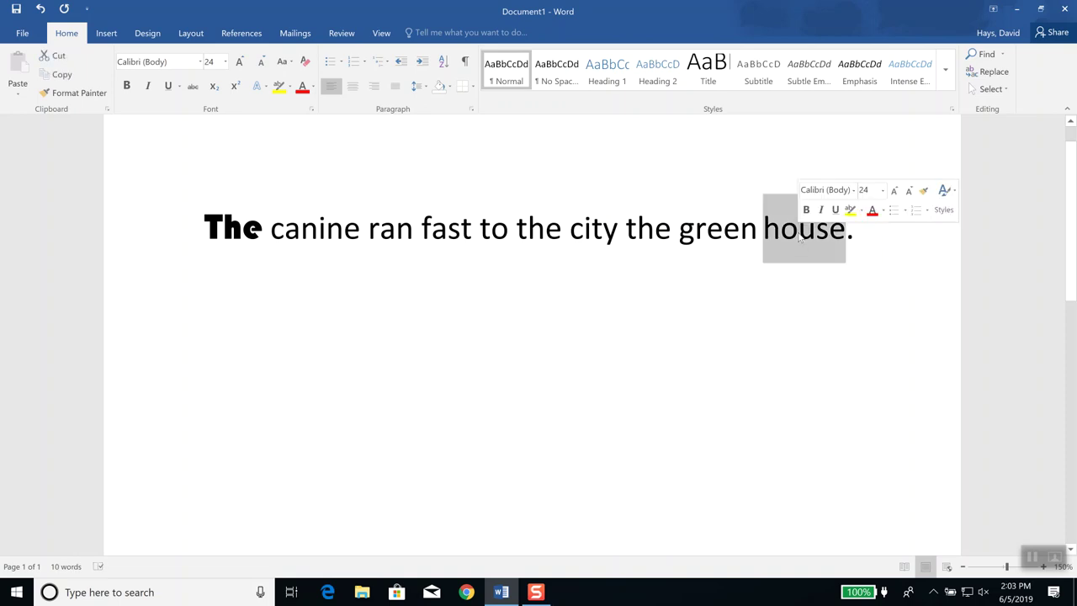
triple_click(802, 239)
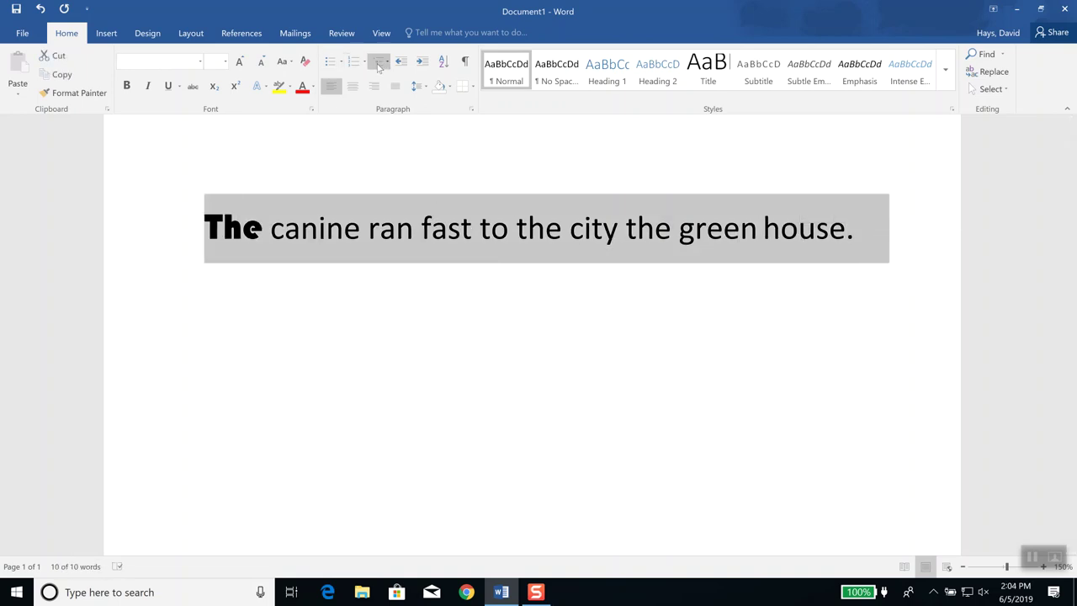
left_click(291, 65)
left_click(312, 109)
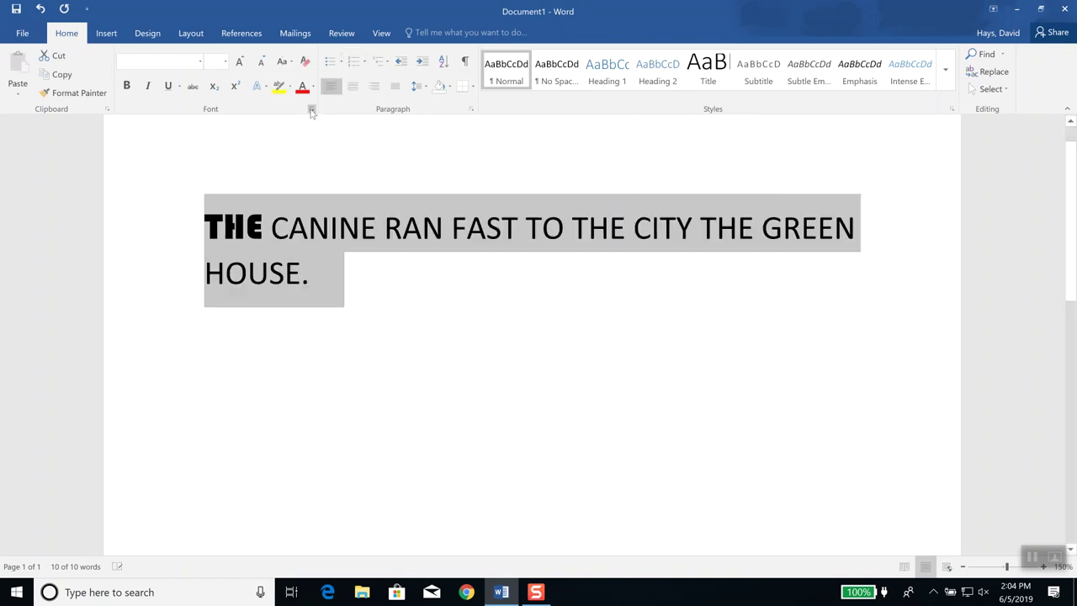
Change the case of the selected sentence to Sentence case, and switch it to Capitalize Each Word
left_click(291, 62)
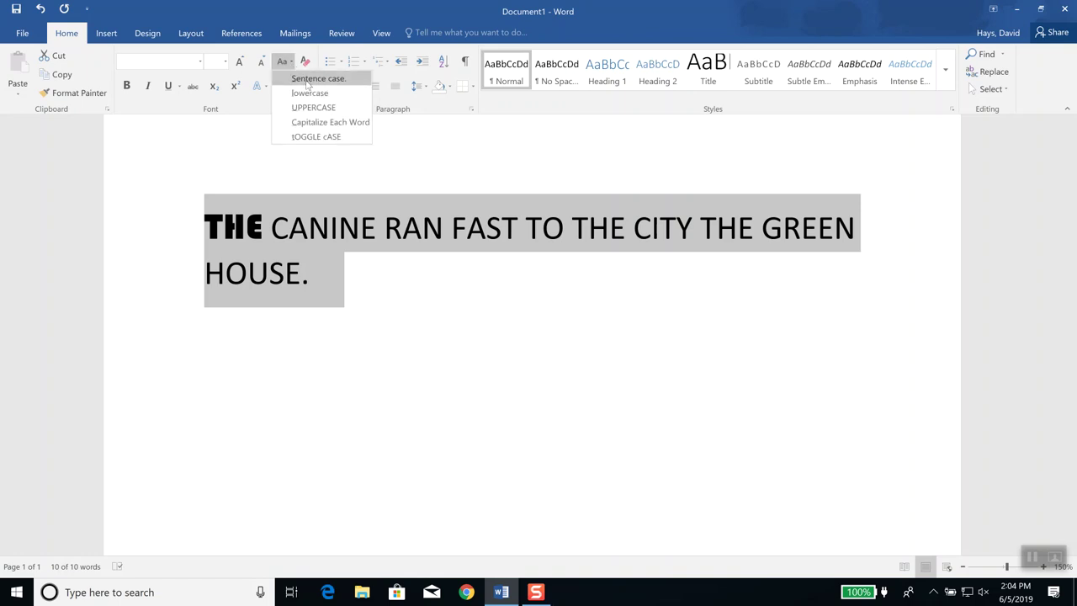
left_click(310, 77)
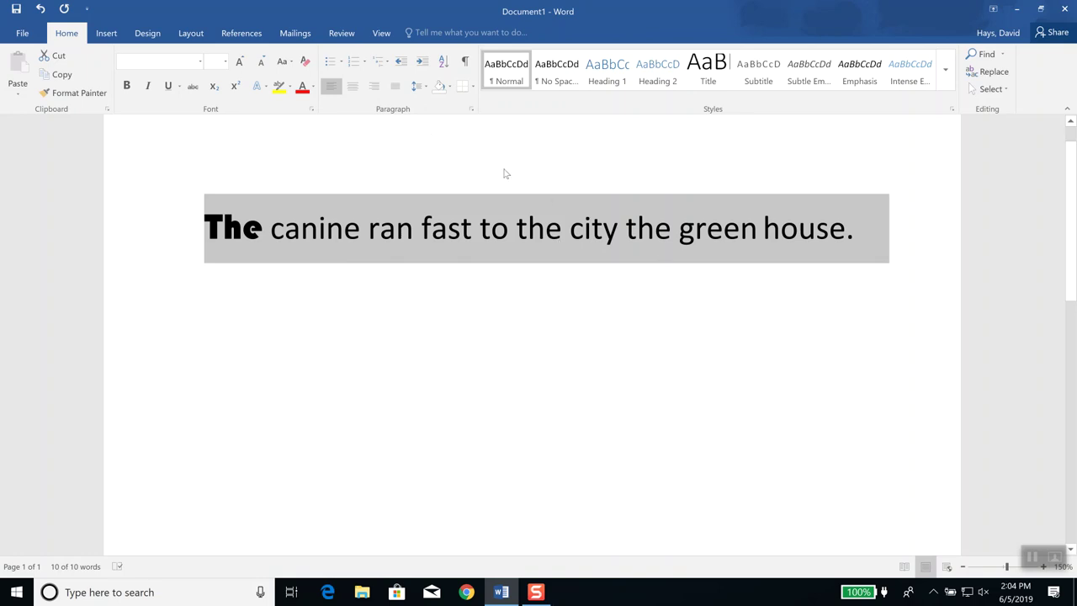
left_click(292, 62)
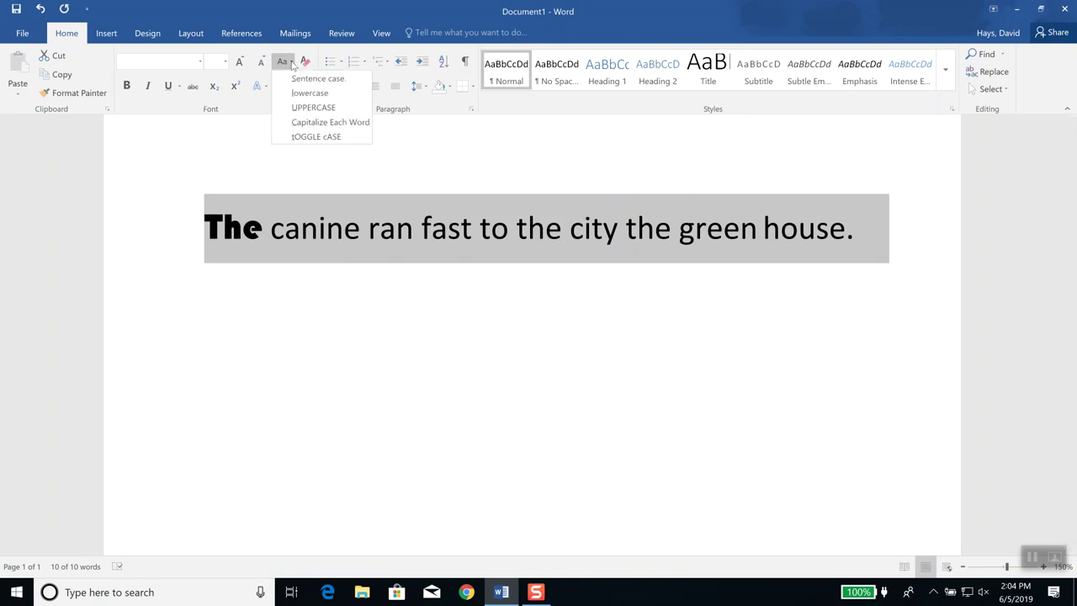
left_click(330, 123)
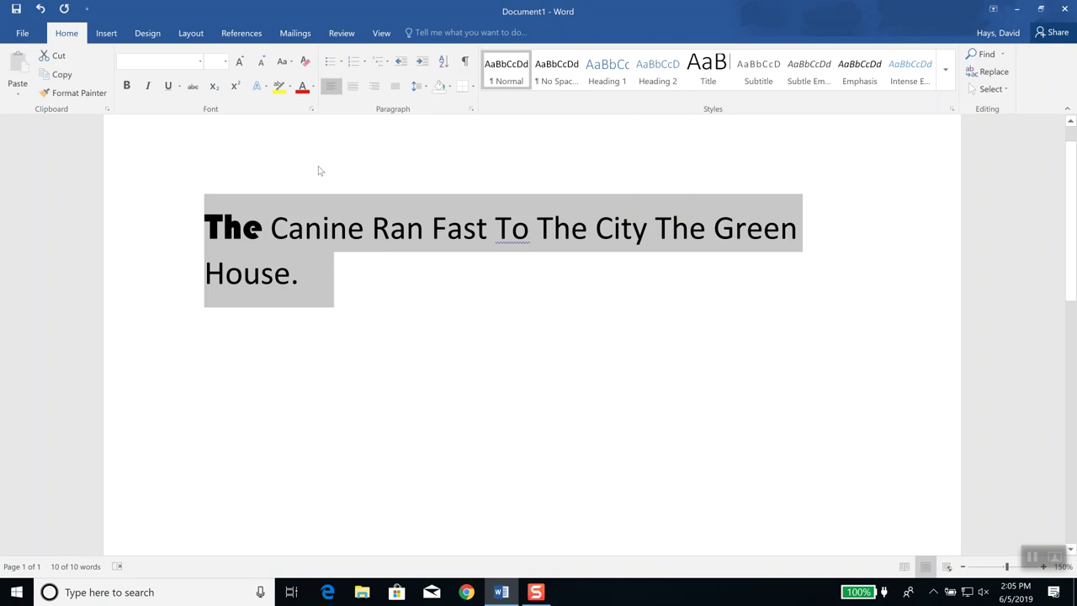
Return the selected sentence to Sentence case and clear all its formatting
left_click(293, 66)
left_click(309, 78)
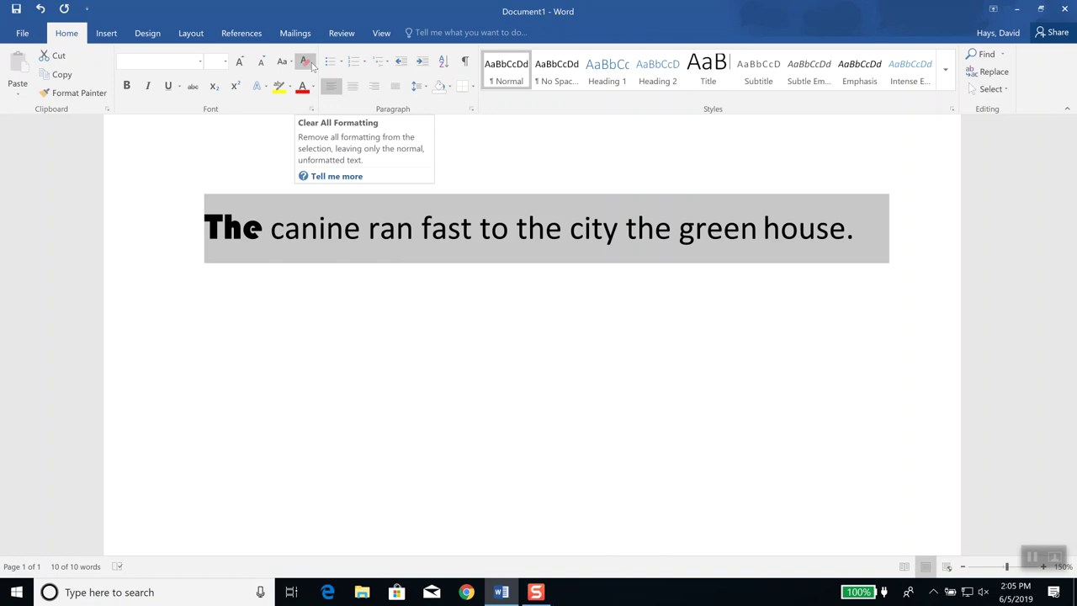
left_click(307, 64)
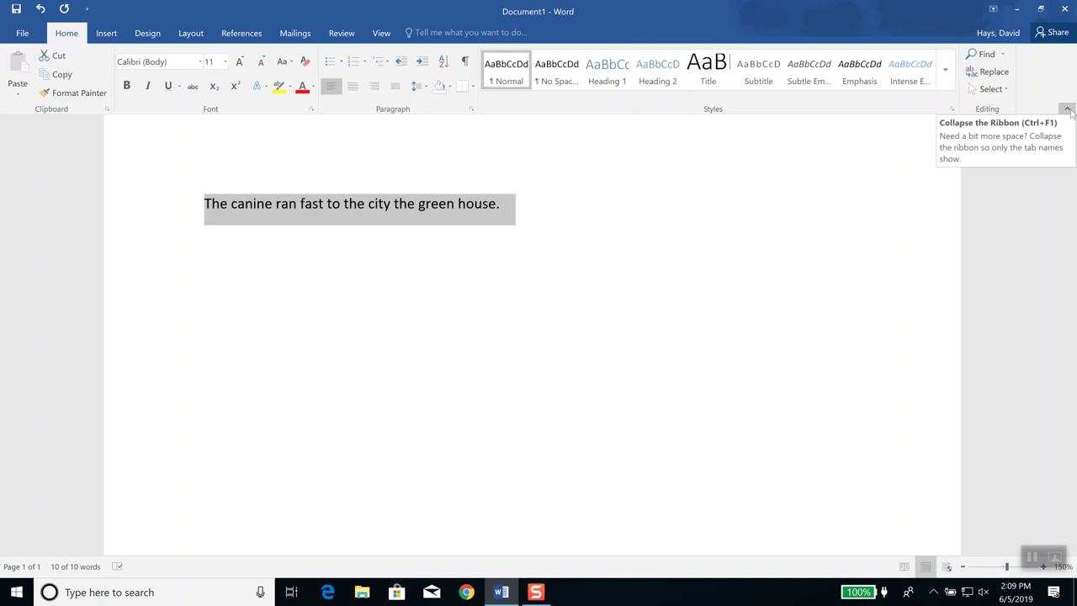
Collapse the ribbon, bring up the Layout commands temporarily, and pin the ribbon open again with the Home commands showing
left_click(1068, 111)
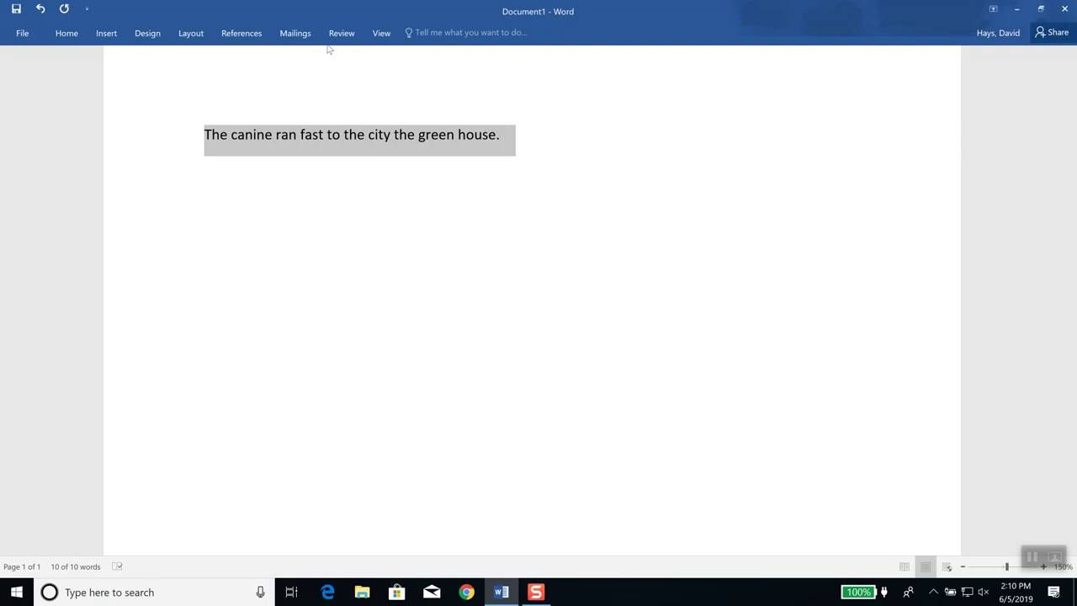
left_click(191, 39)
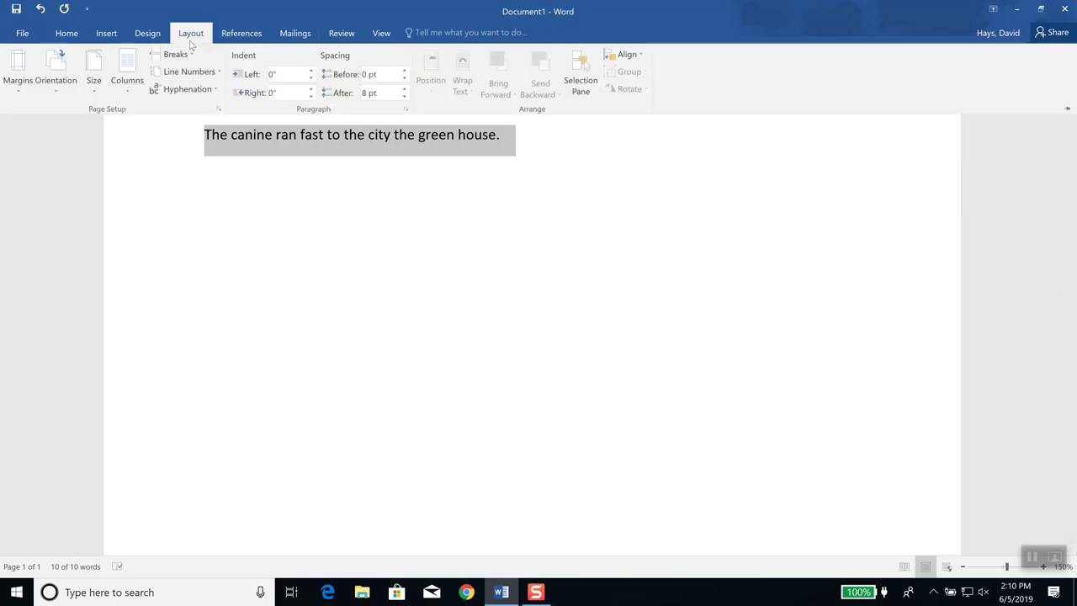
left_click(1067, 108)
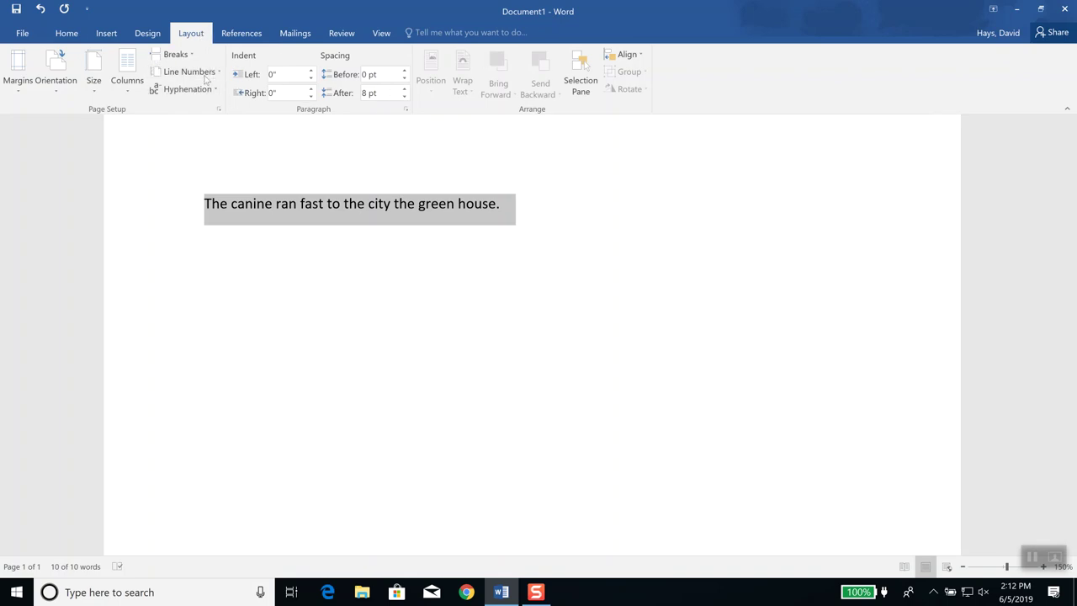
left_click(66, 34)
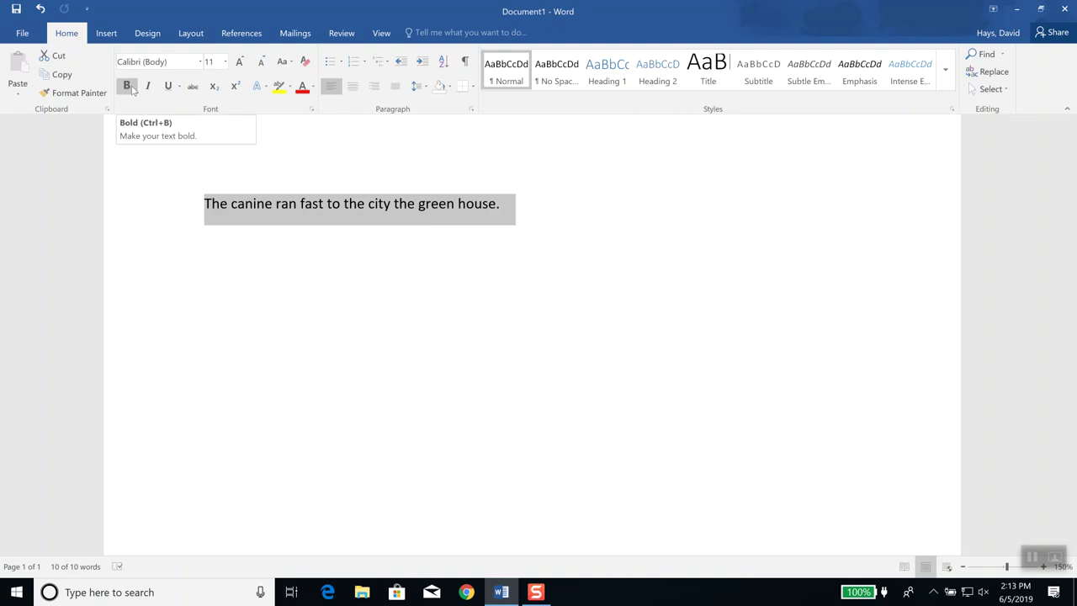
Make the word "canine" bold, and apply italics to it and remove them again
left_click(246, 206)
double_click(247, 207)
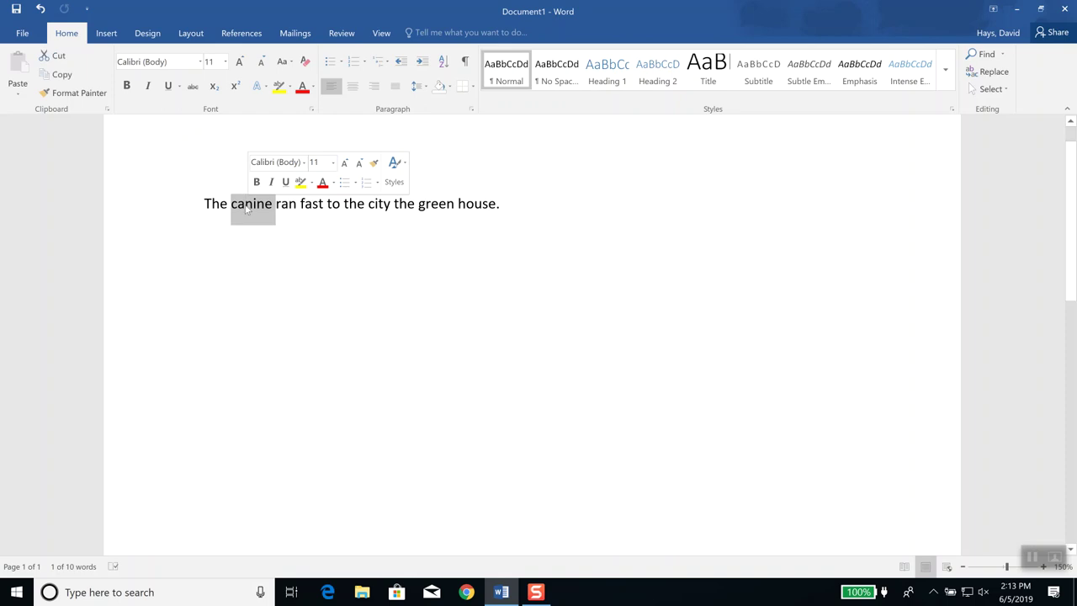
left_click(127, 88)
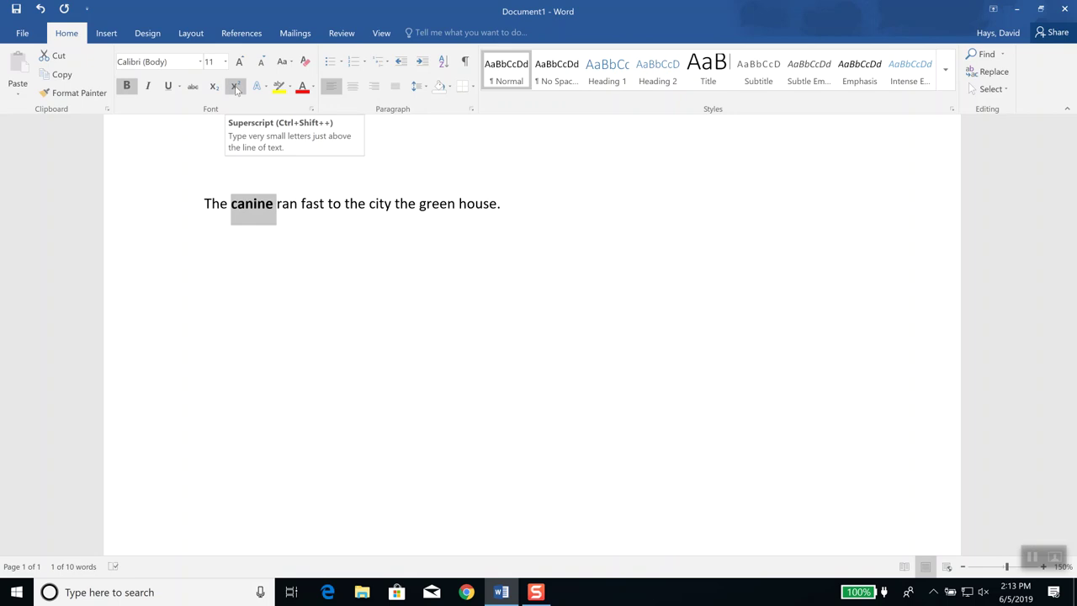
left_click(149, 86)
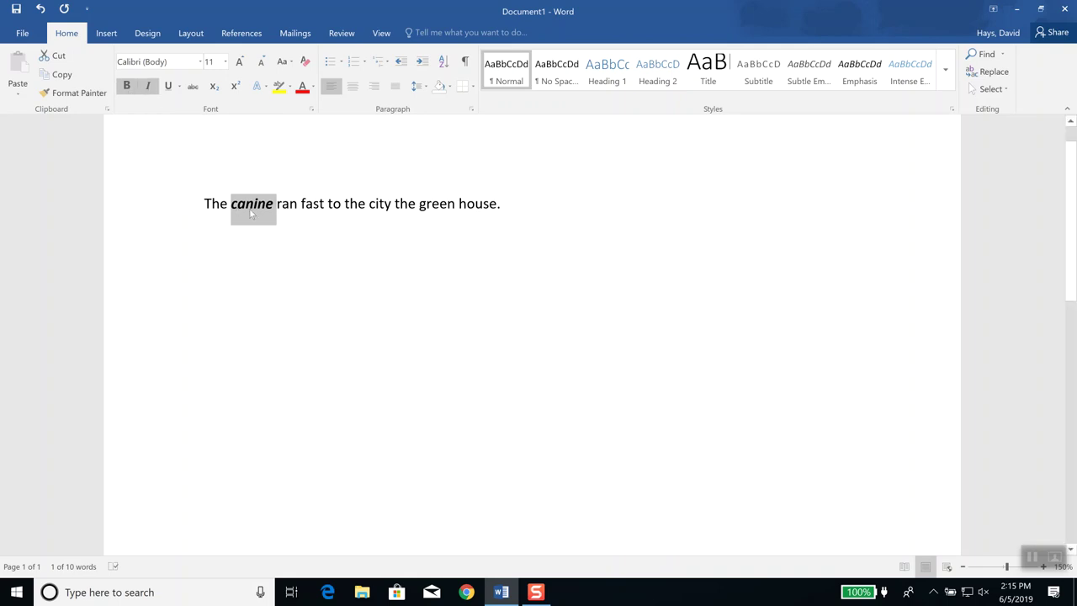
left_click(150, 86)
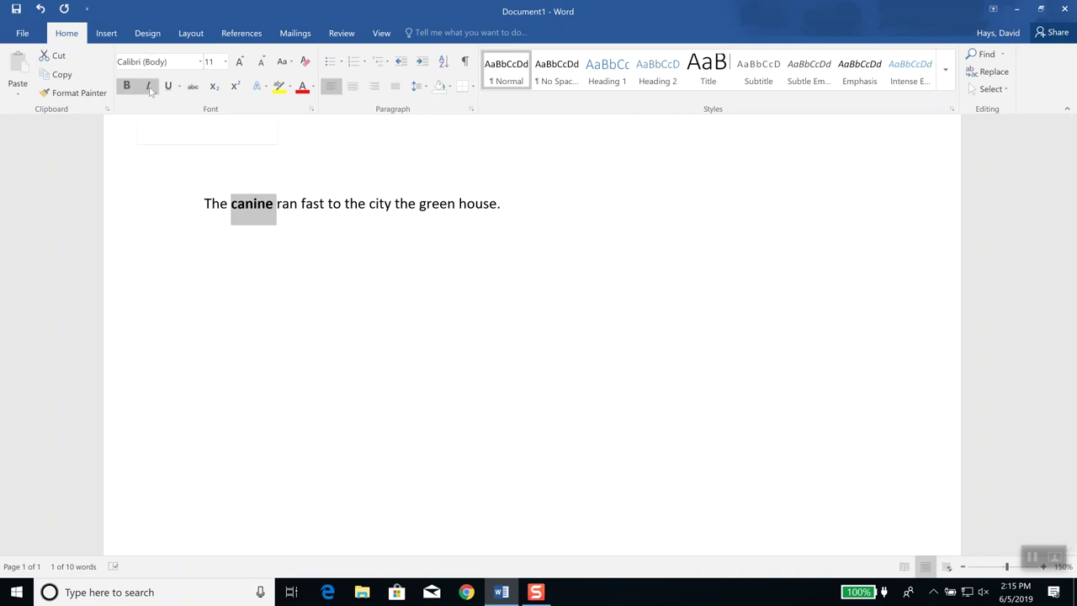
Insert the text "so now if I type something then" before "fast" in bold, italic and underlined formatting
left_click(301, 203)
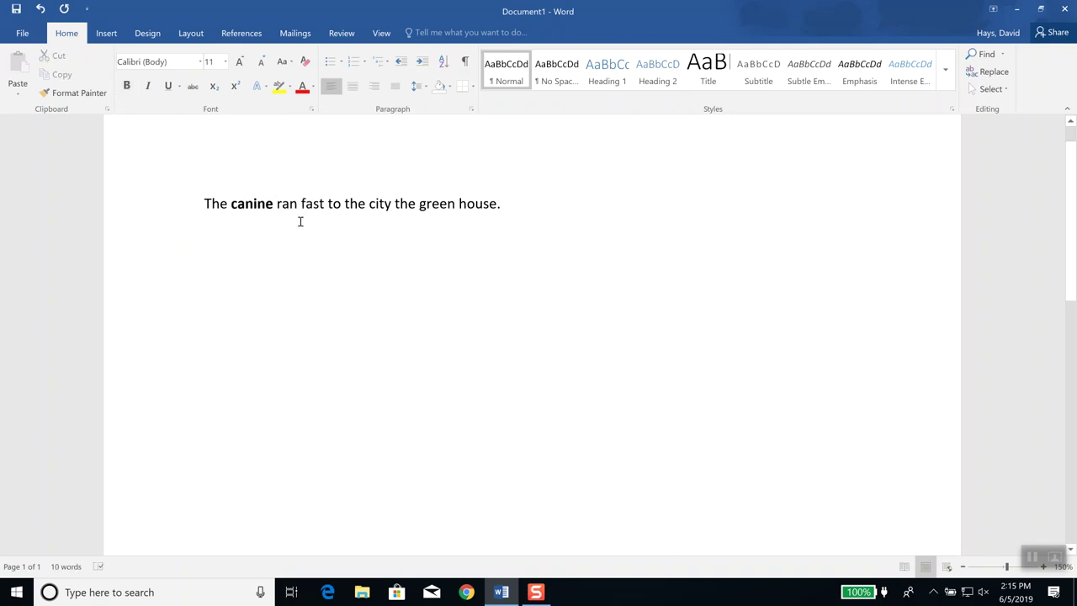
left_click(149, 89)
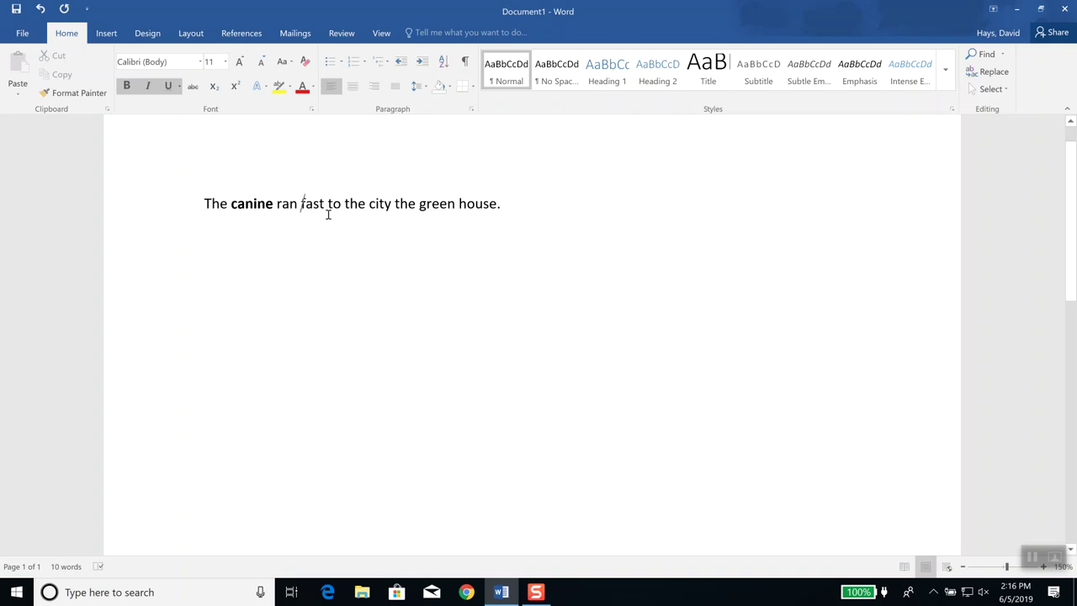
type("so now if ")
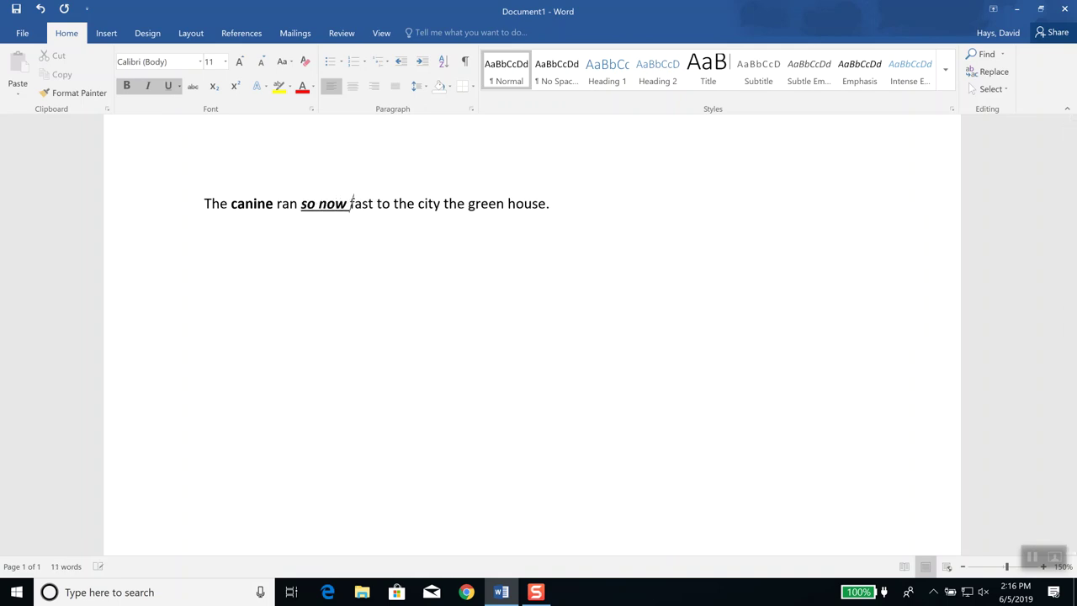
type("I type osm")
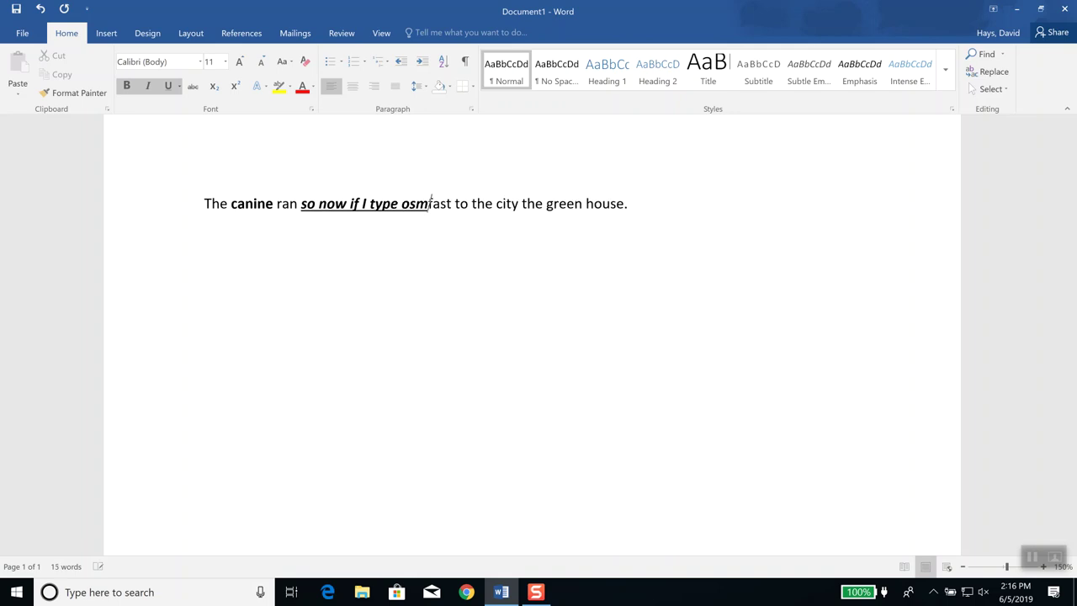
key("BackSpace")
key("BackSpace")
key("BackSpace")
type("something ")
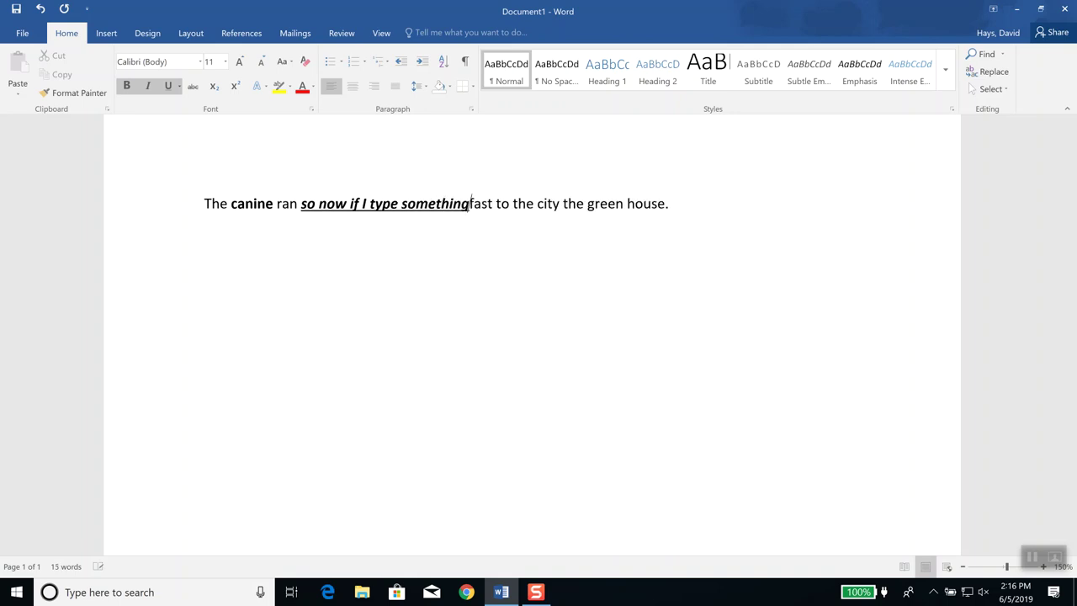
type("then")
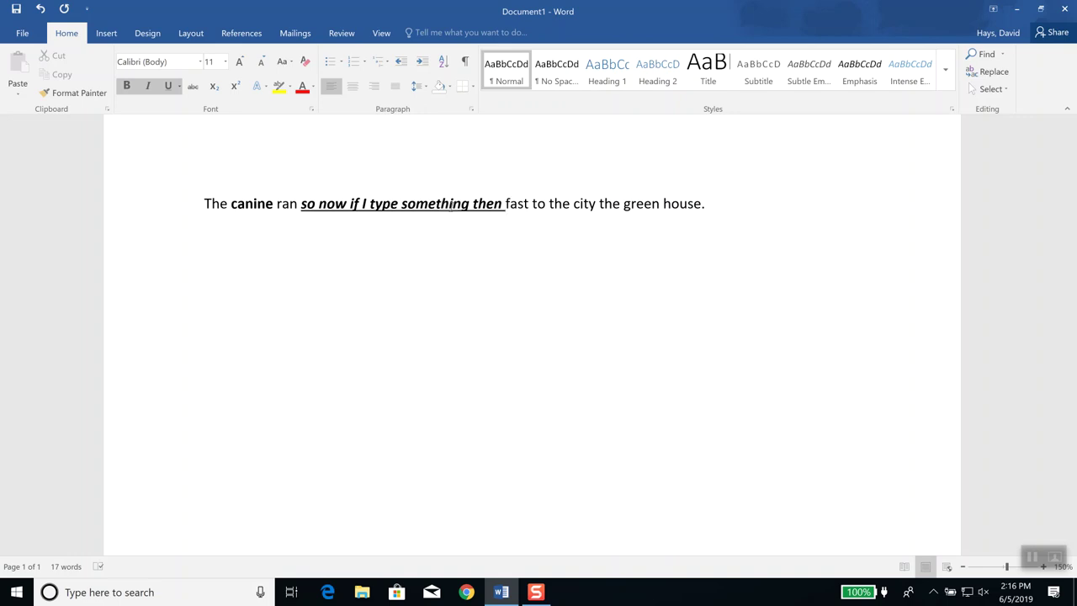
Clear all formatting from the inserted phrase "so now if I type something then" and deselect it
left_click_drag(507, 204, 298, 212)
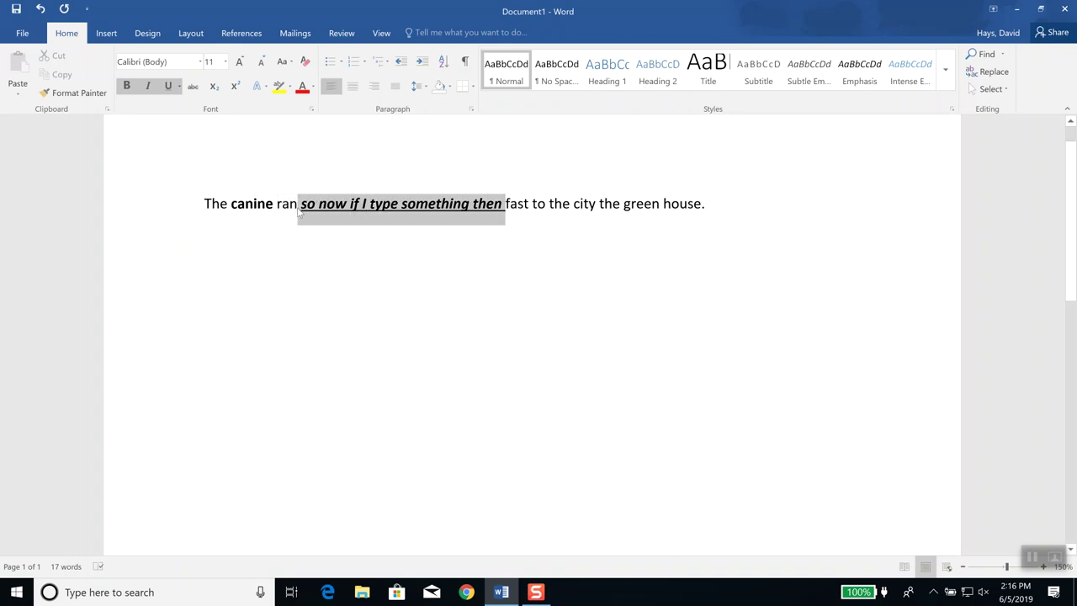
left_click(305, 62)
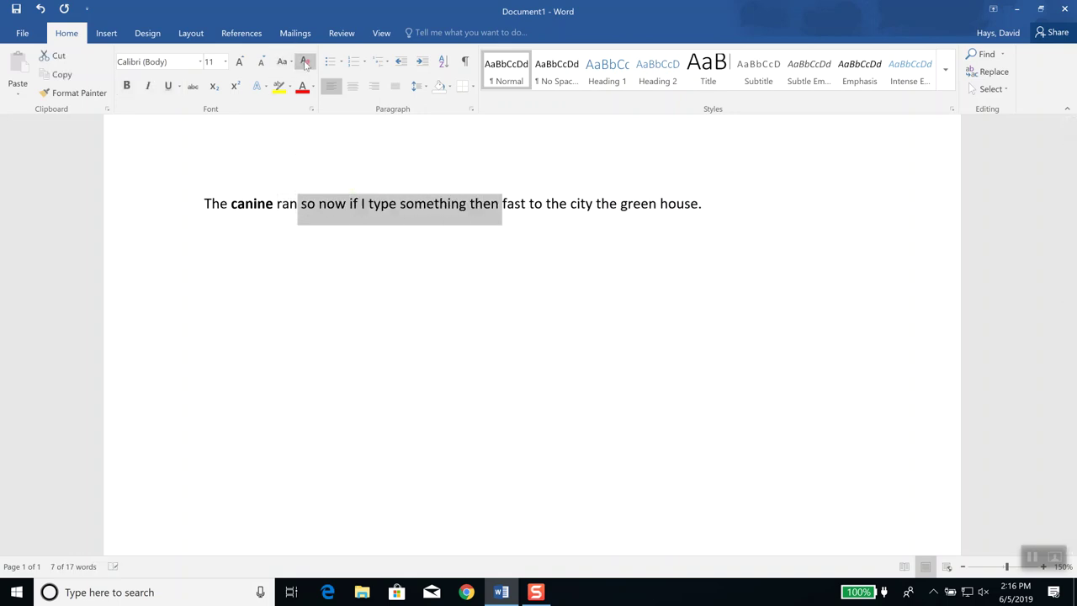
left_click(543, 208)
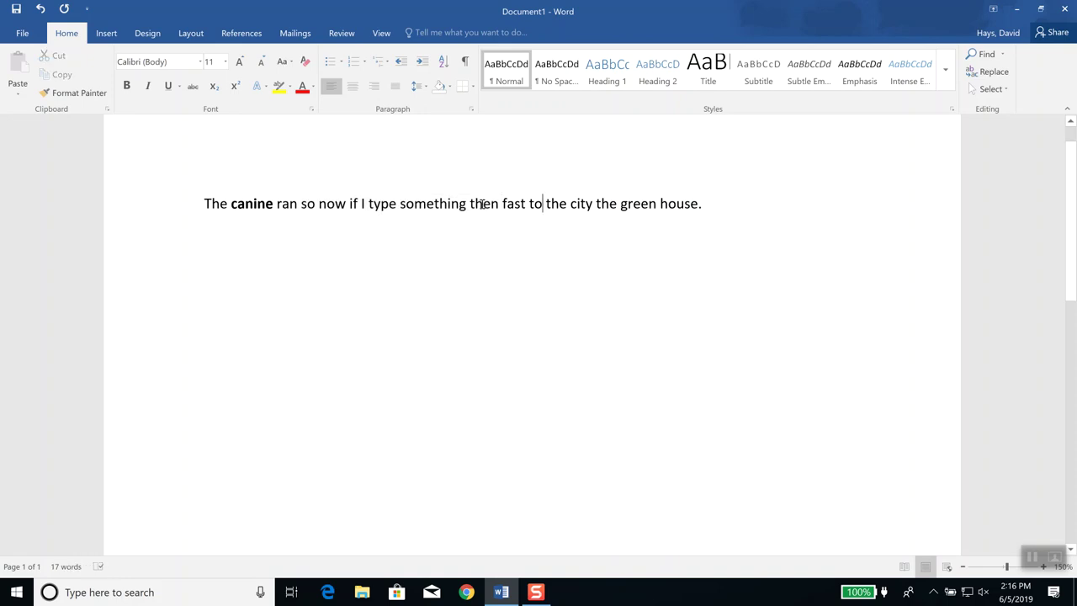
Apply a wavy underline to the word "something" and color the underline blue
double_click(414, 205)
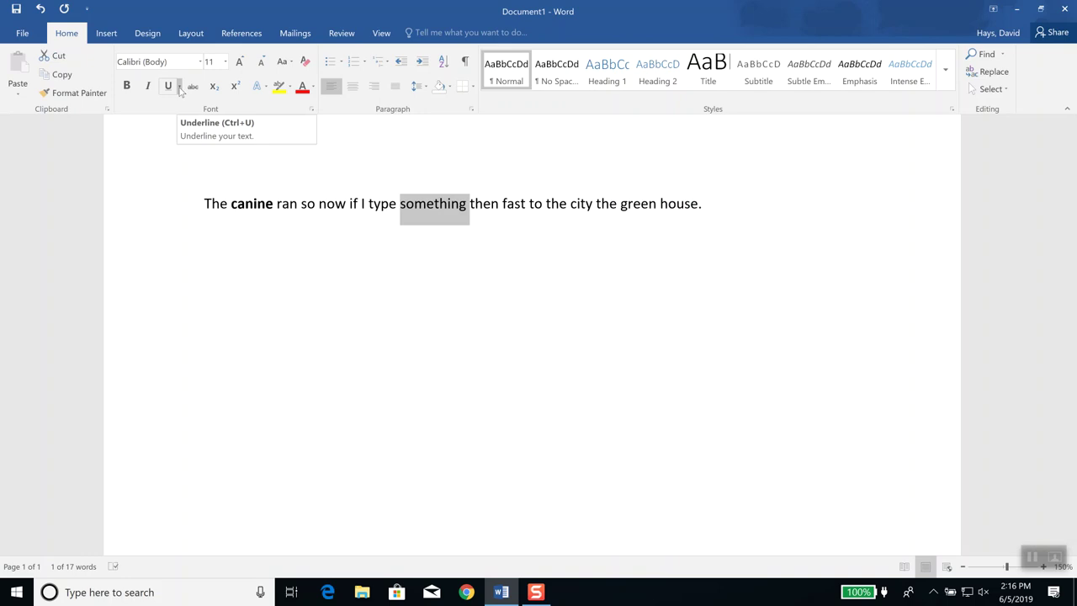
left_click(179, 87)
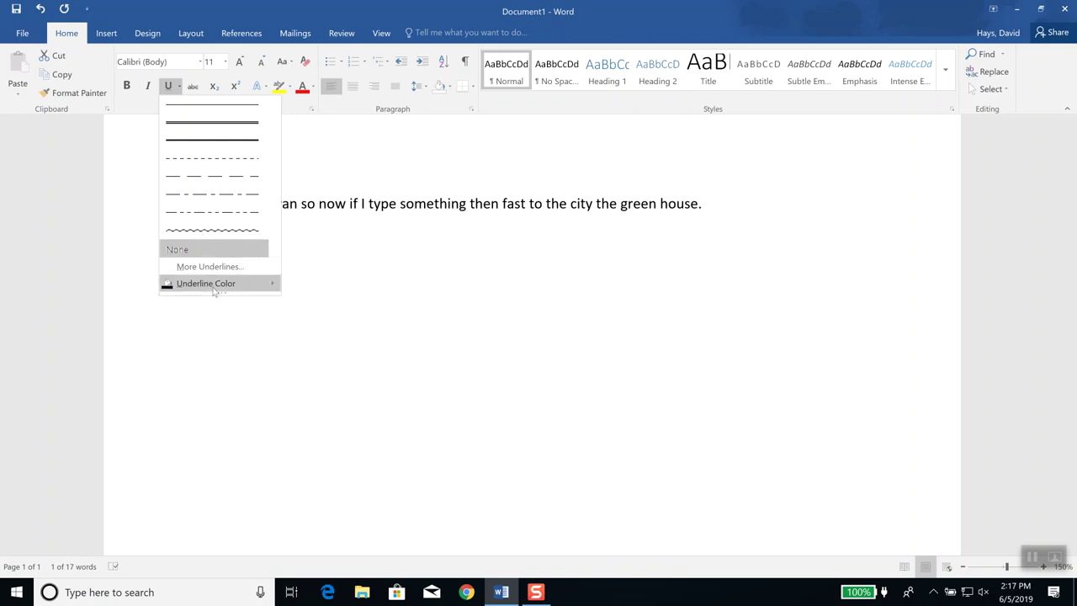
left_click(214, 236)
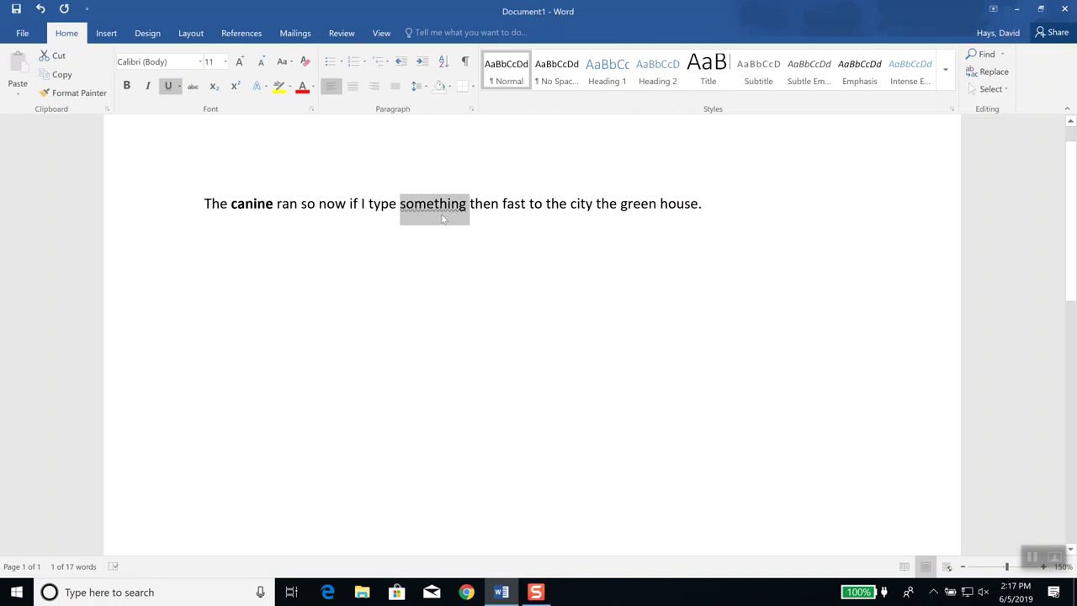
left_click(179, 86)
mouse_move(221, 288)
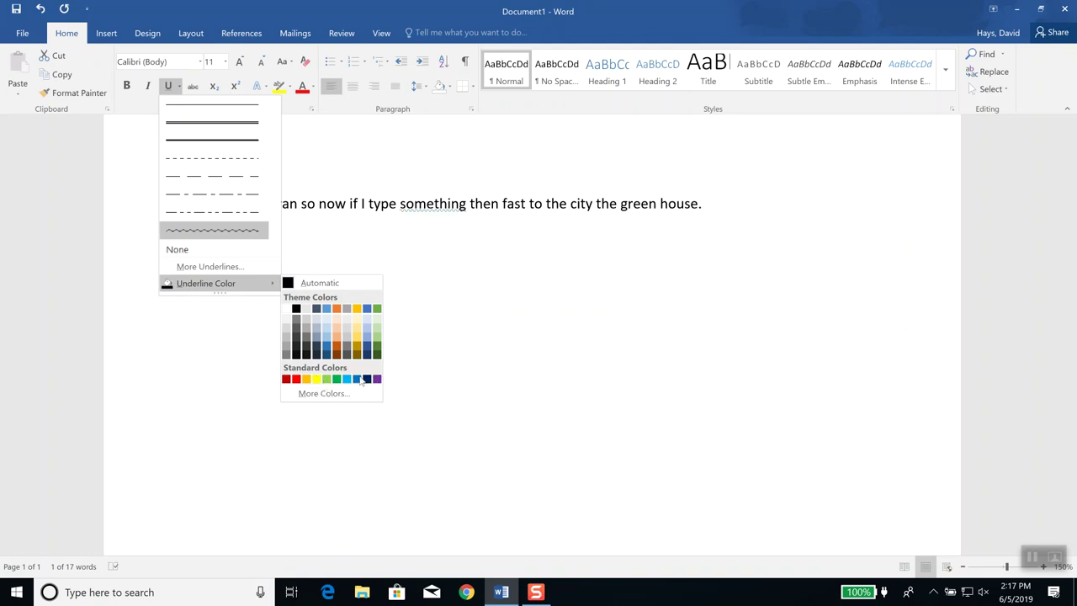
left_click(356, 378)
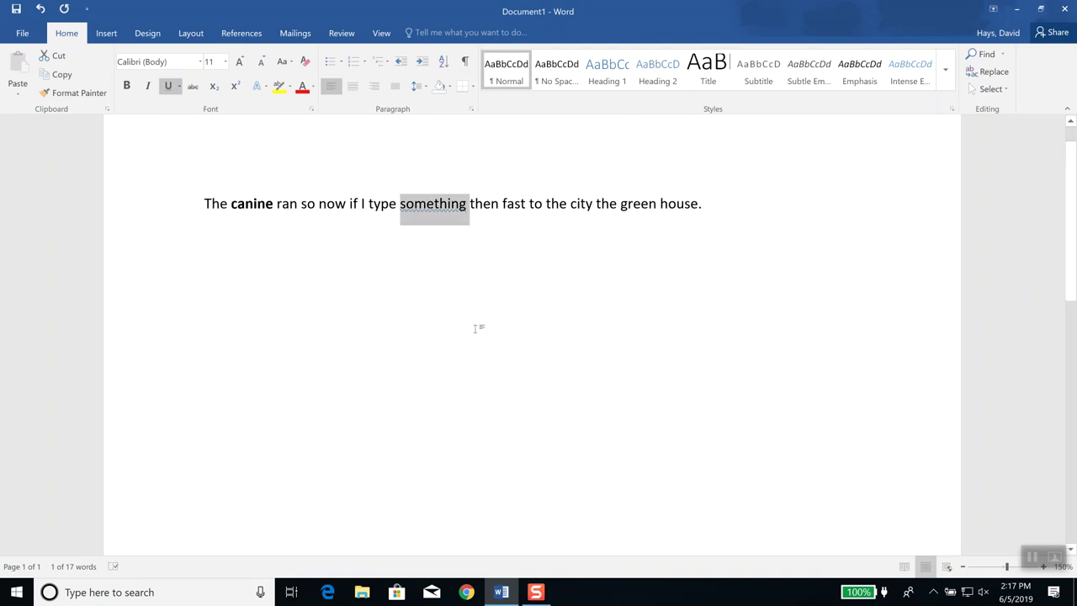
scroll(475, 328, "up", 2)
scroll(475, 328, "up", 10)
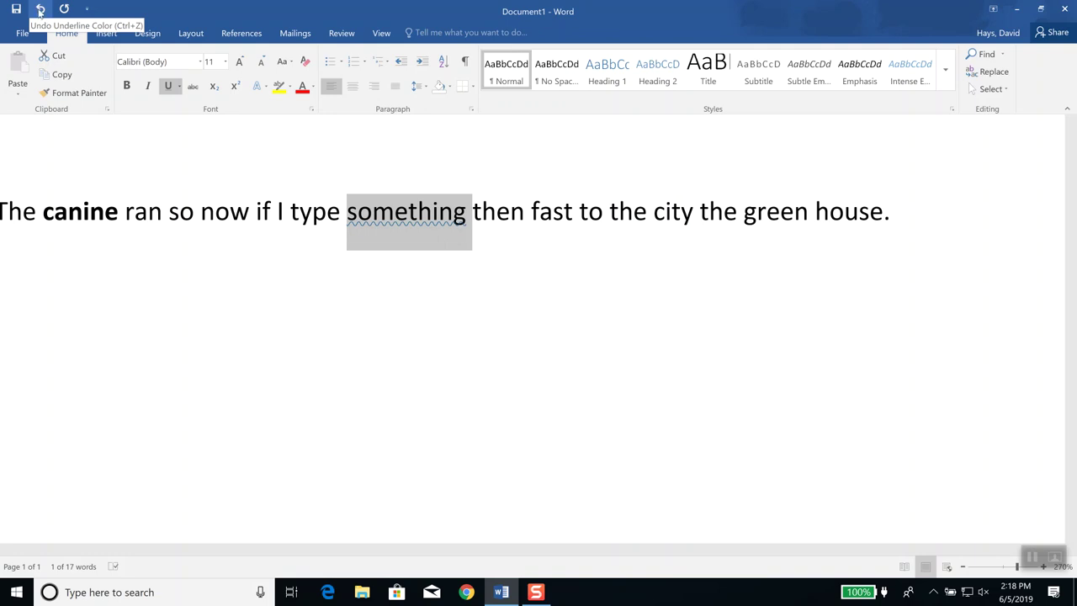
Undo the underline color, the wavy underline and the cleared formatting, and redo the clearing of the phrase's formatting
left_click(40, 9)
left_click(40, 9)
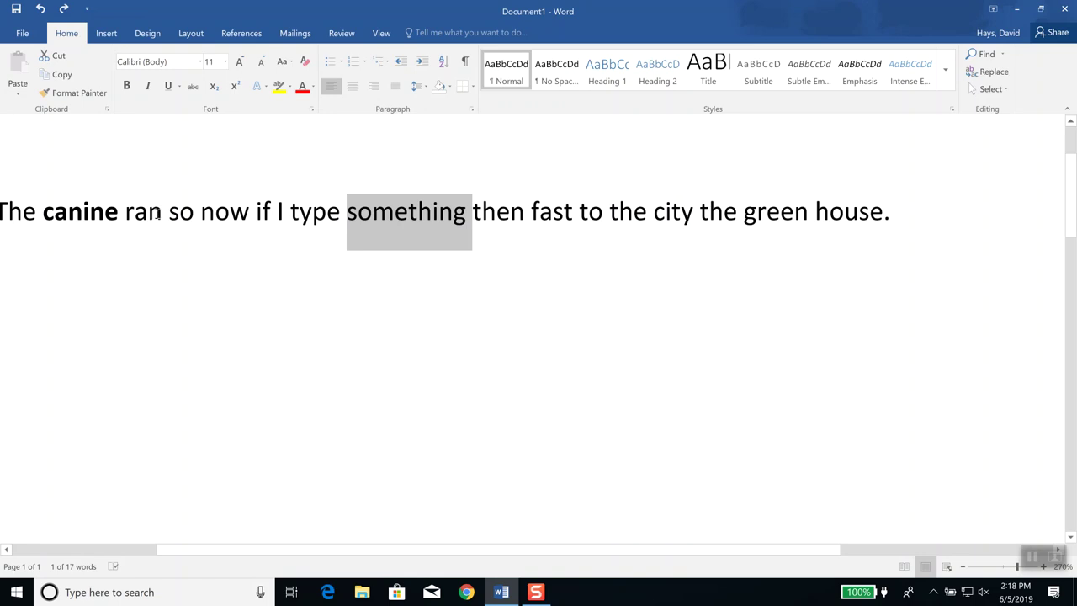
left_click(40, 9)
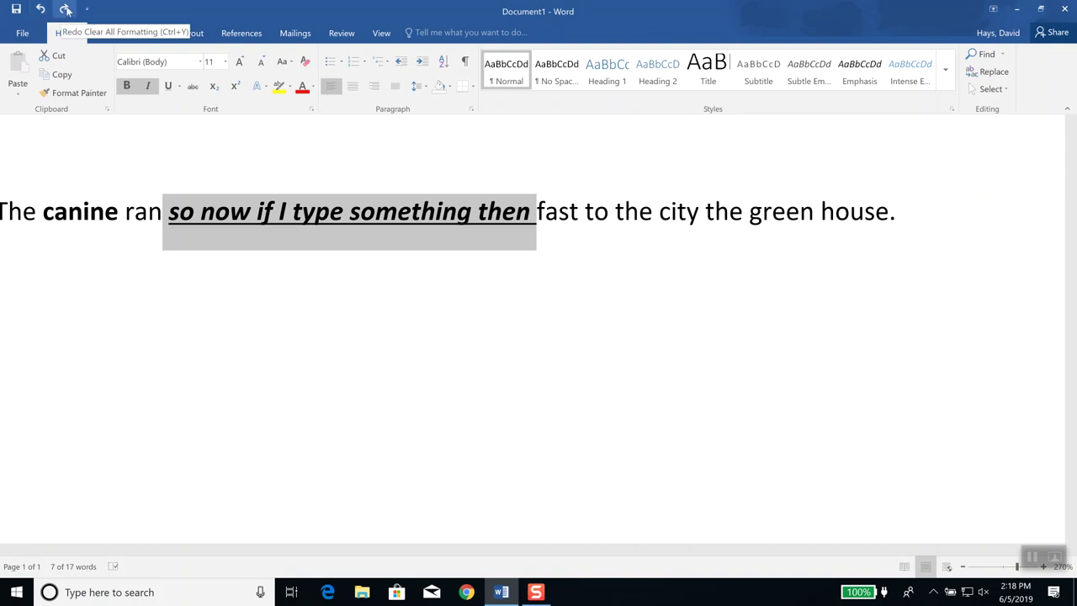
left_click(67, 10)
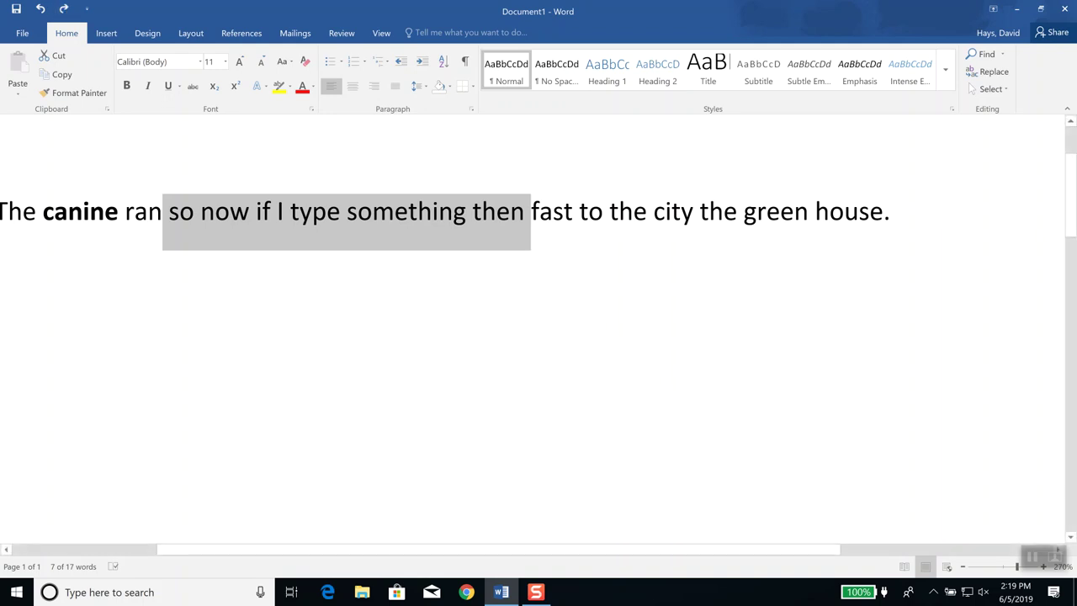
Add the line "In every windows package: CTRL-Z undoes whatever" two paragraphs below the canine sentence
left_click(947, 216)
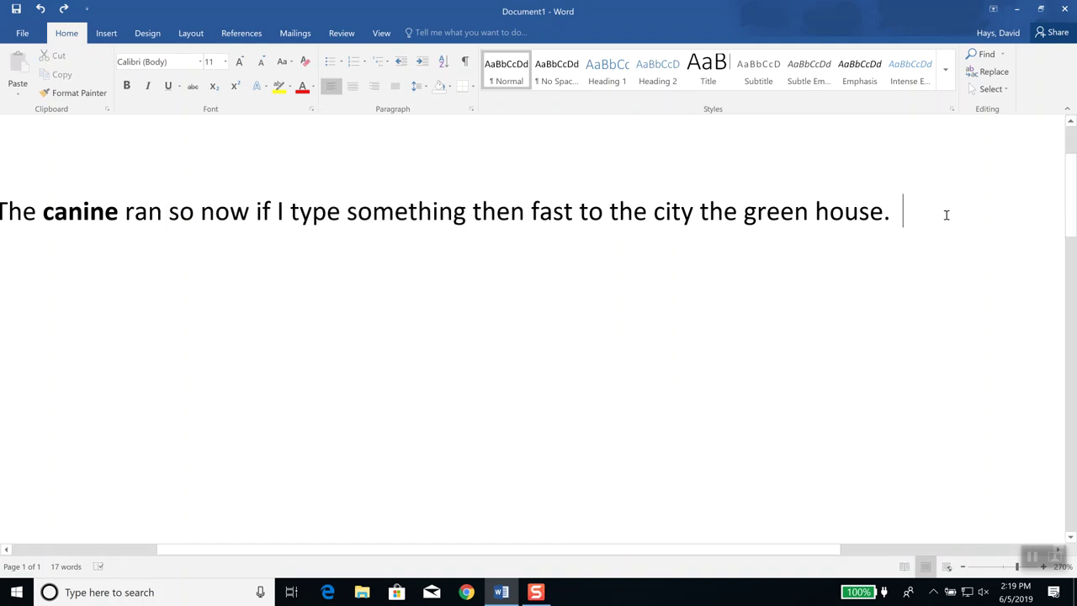
key("Return")
key("Return")
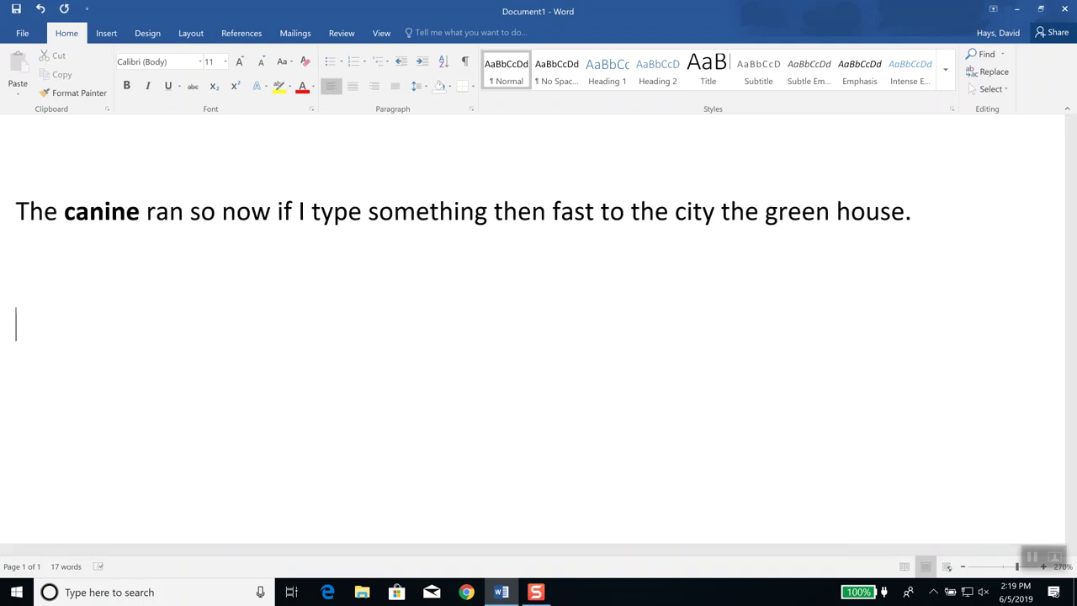
type("In every win")
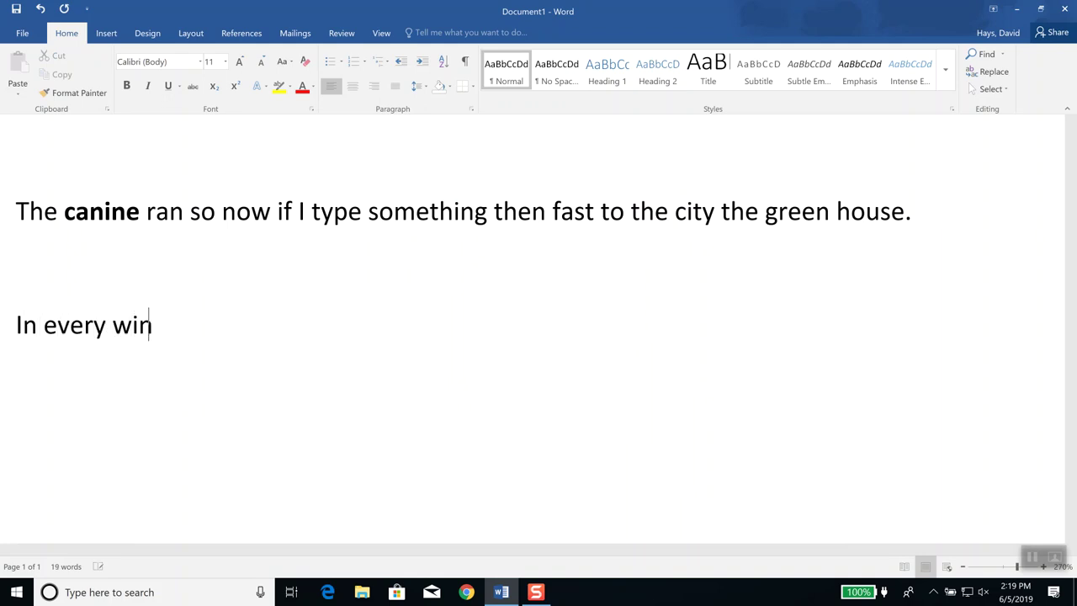
type("dows package")
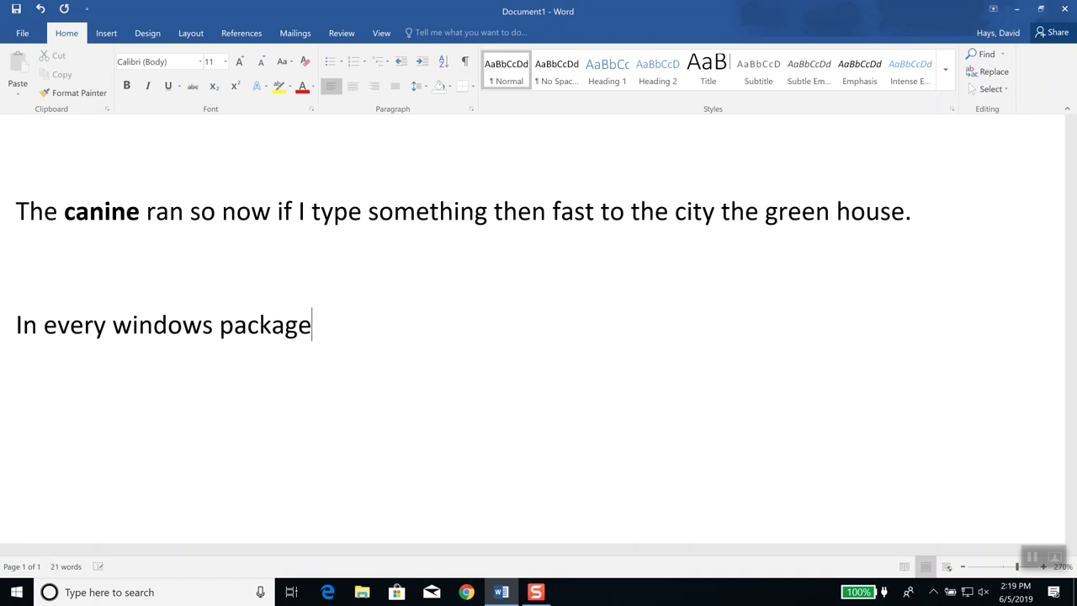
type(": XT")
key("BackSpace")
key("BackSpace")
key("BackSpace")
type("CTRL-Z  ")
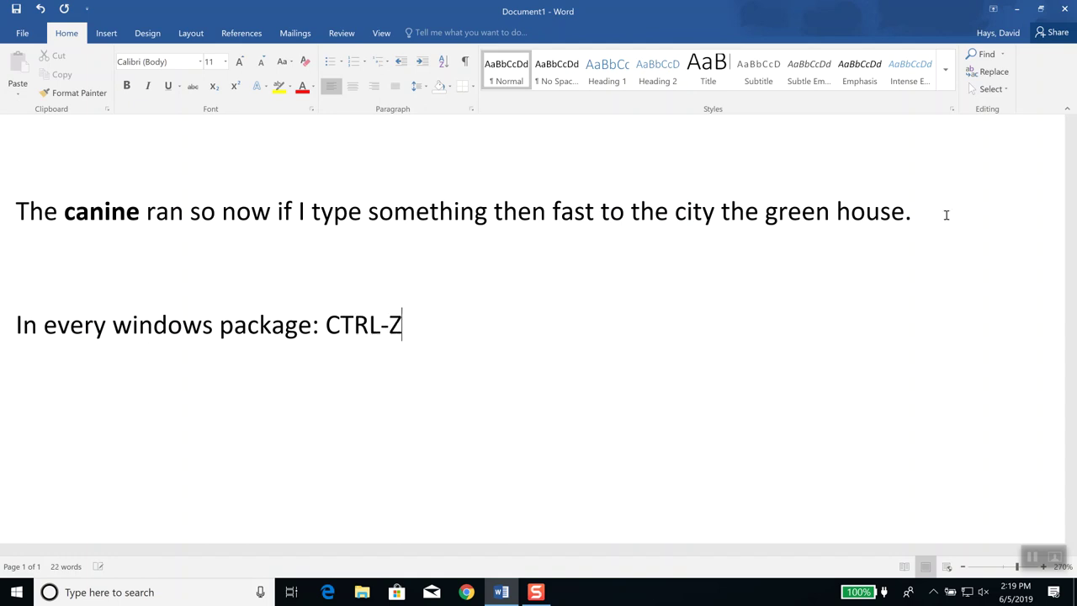
type("undoes ")
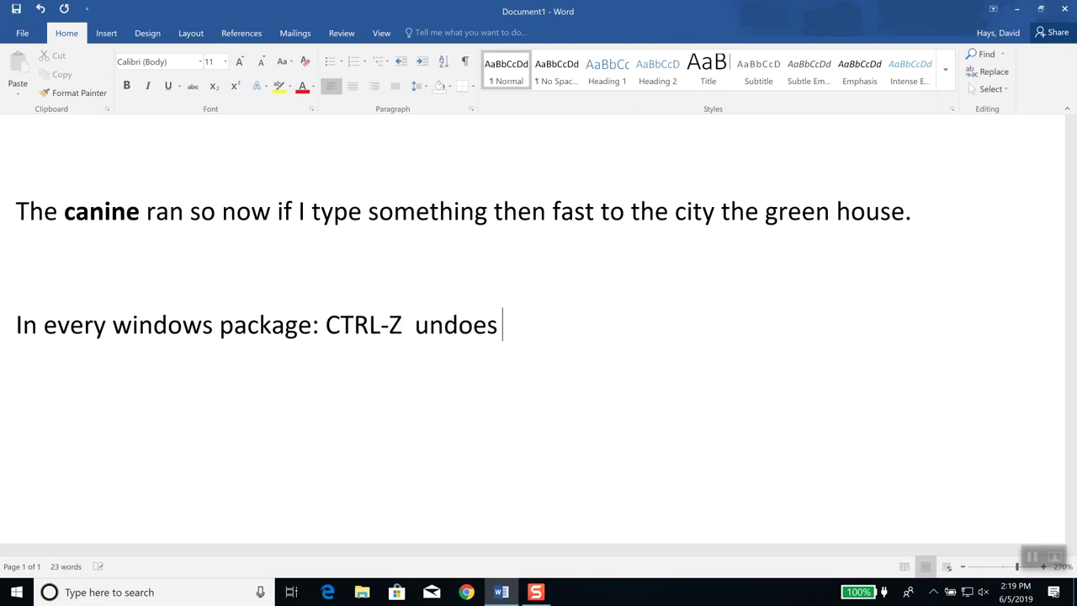
type("whatever")
key("Return")
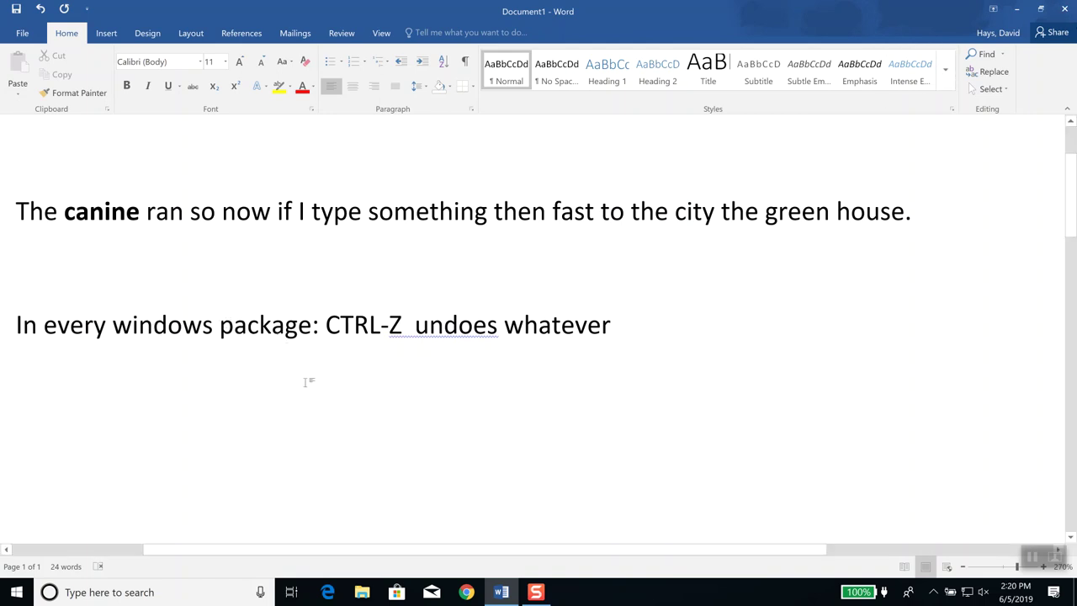
Delete the whole "In every windows package" line and undo the deletion
double_click(259, 324)
left_click(259, 324)
triple_click(259, 324)
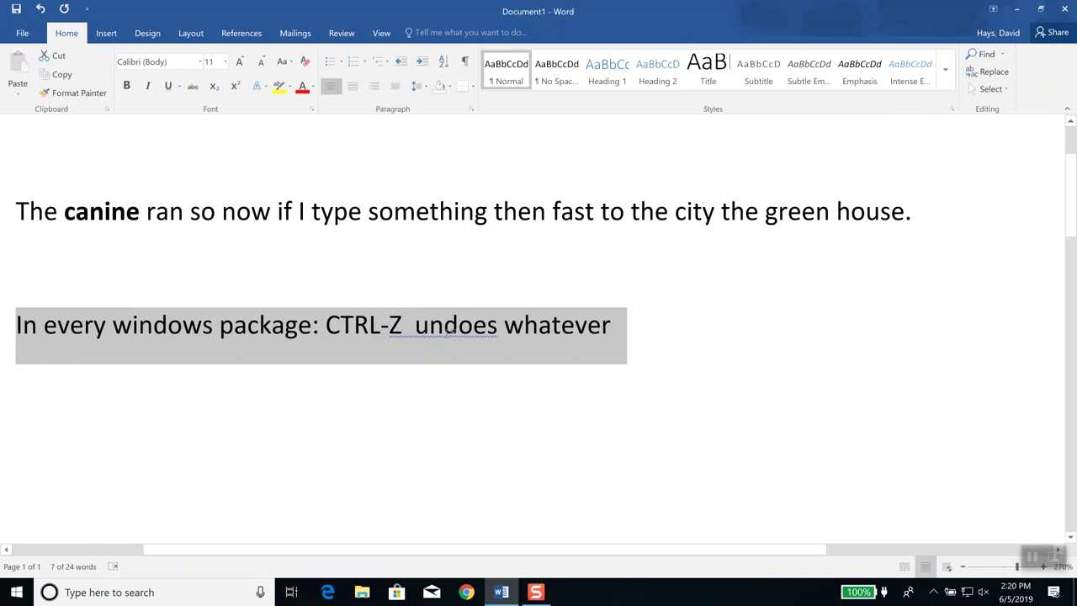
key("Delete")
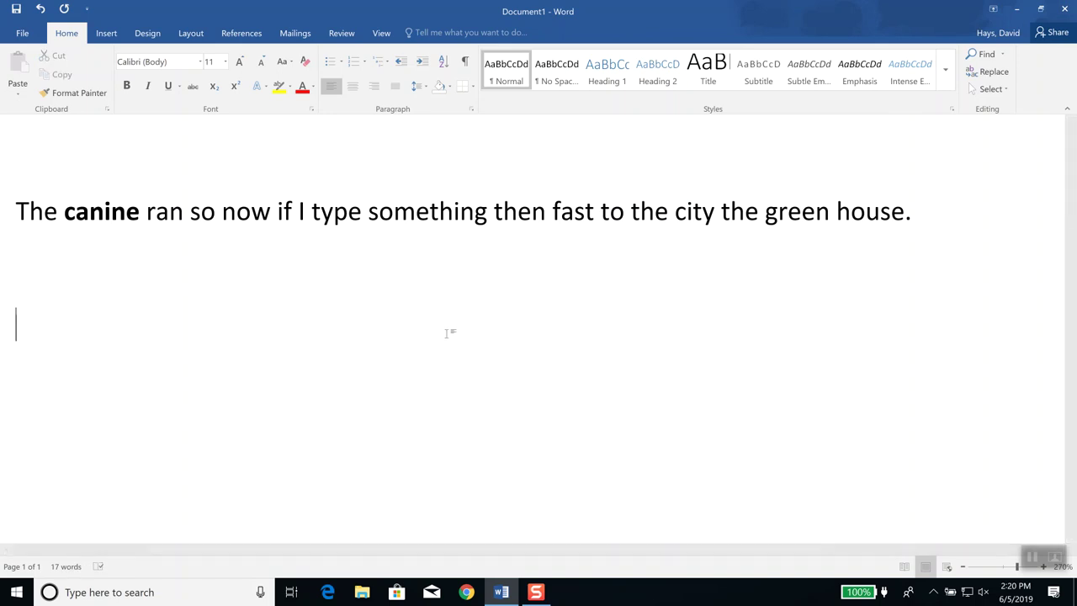
key("ctrl+z")
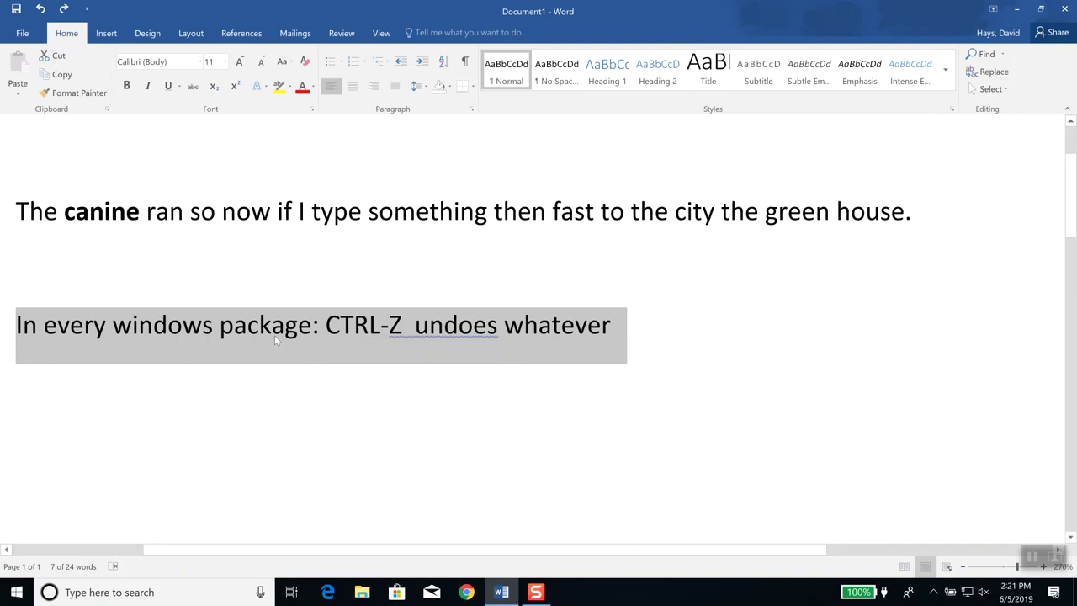
Apply and remove strikethrough on the word "something", and do the same with subscript
double_click(433, 215)
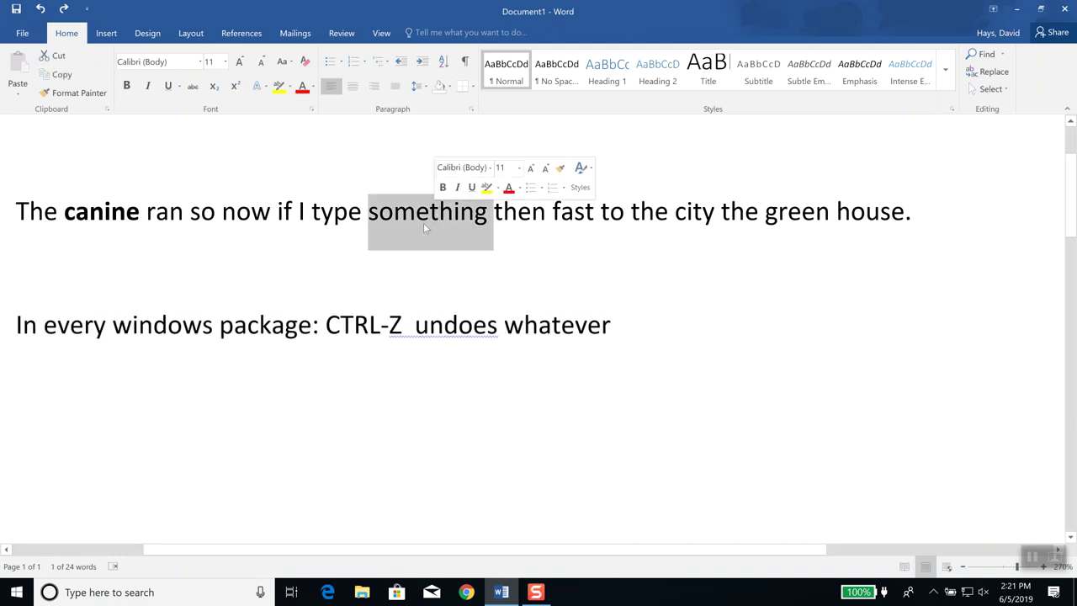
left_click(193, 88)
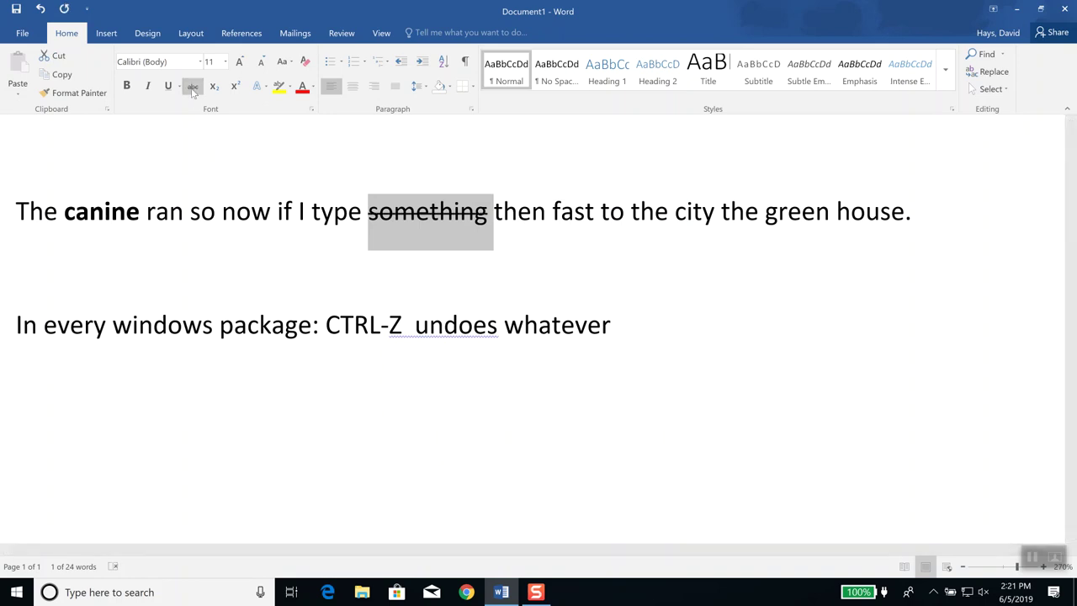
left_click(192, 88)
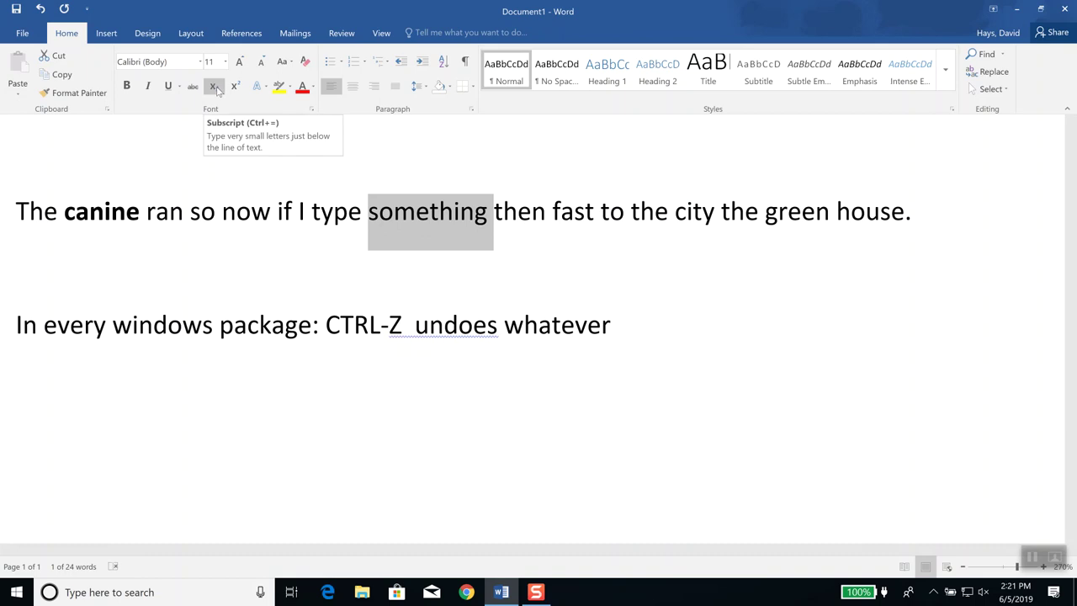
left_click(216, 88)
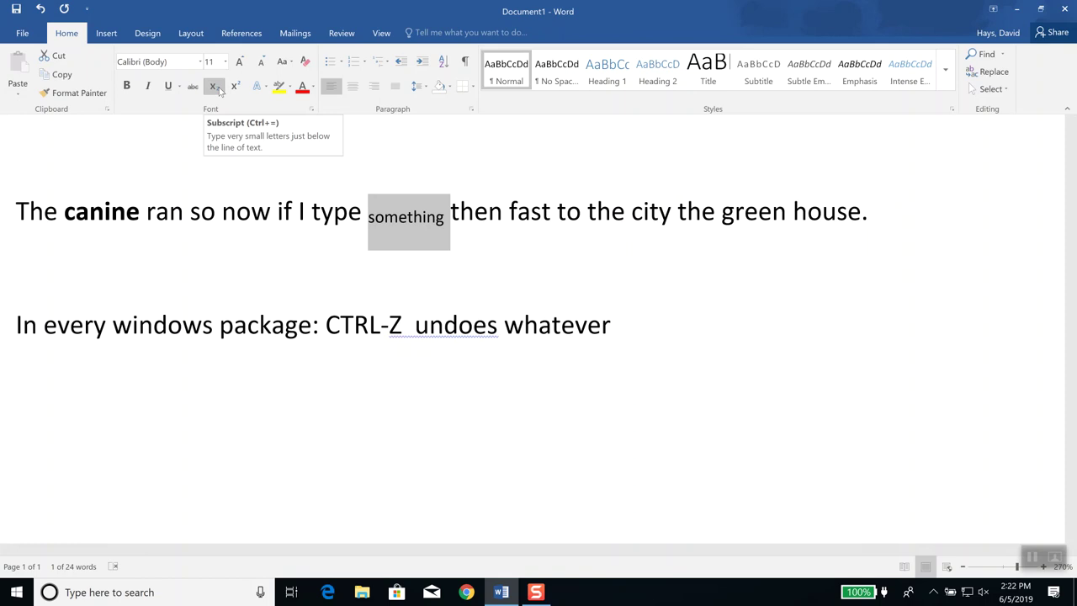
left_click(218, 90)
Insert a 5 directly after the word "something" and format it as superscript
left_click(492, 211)
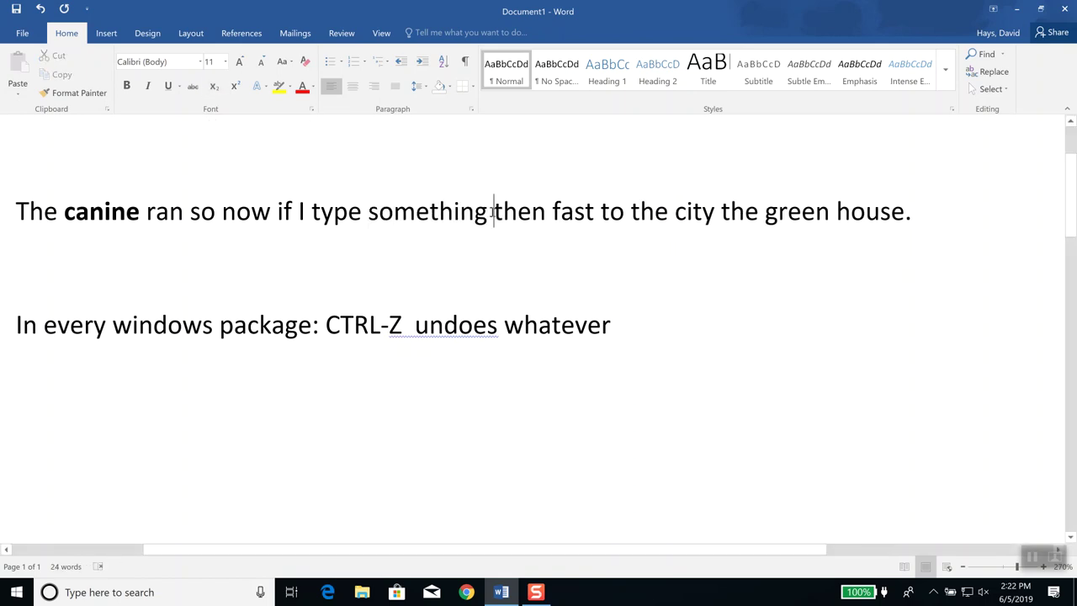
left_click(480, 216)
type("5")
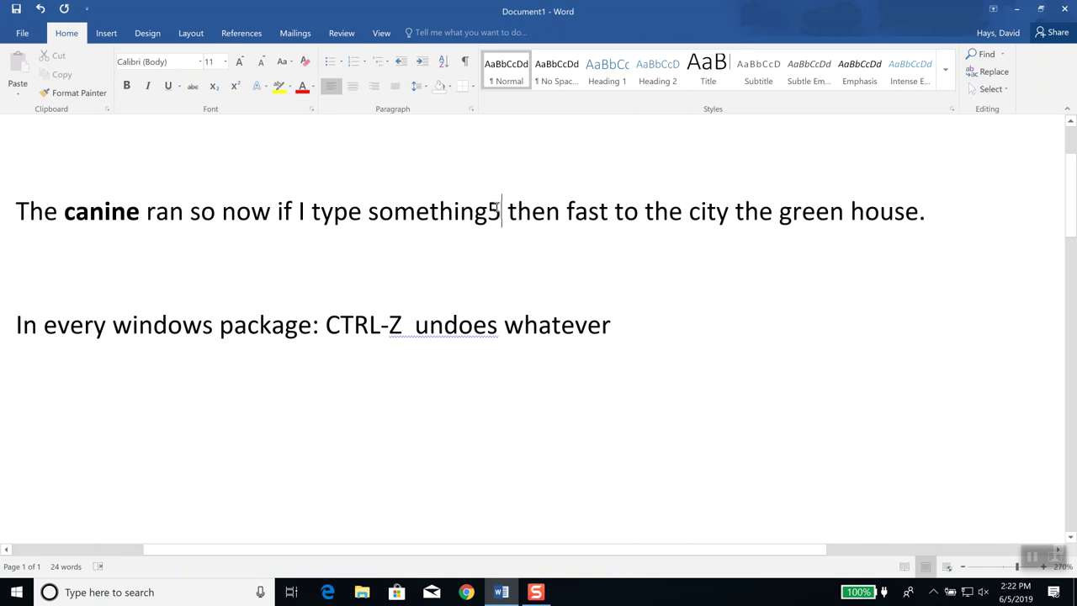
double_click(496, 210)
left_click(498, 212)
key("shift+Left")
left_click(236, 87)
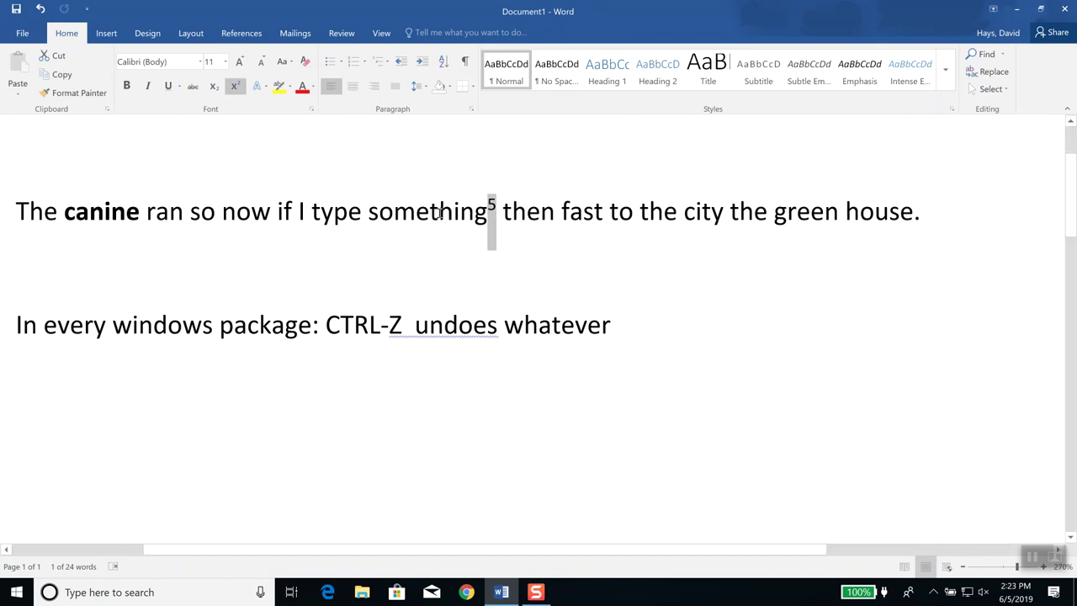
Apply the white-filled, blue-outlined text effect to the word "fast"
double_click(574, 213)
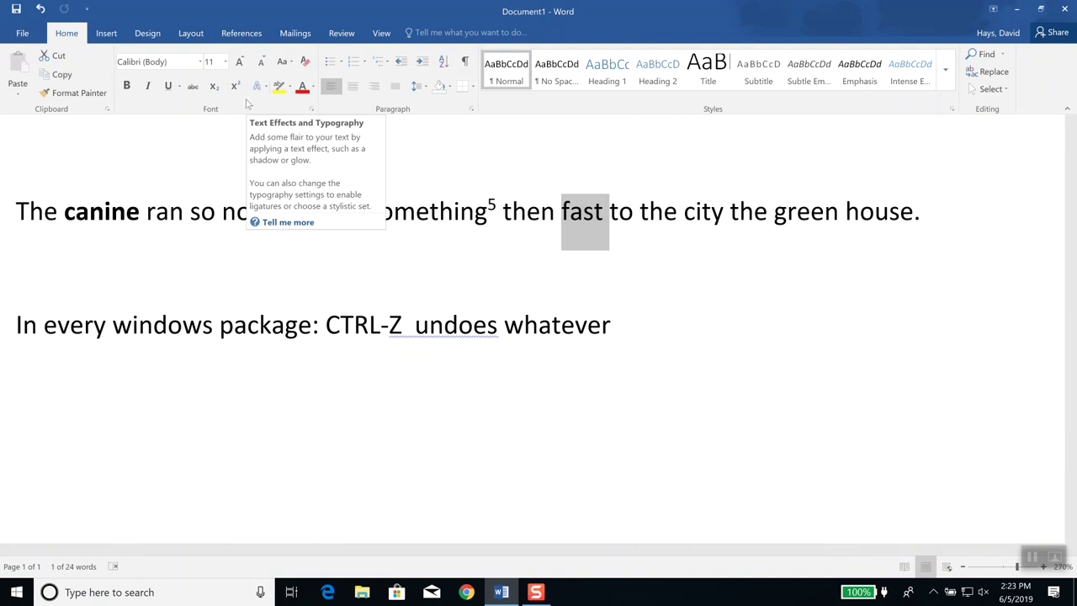
left_click(261, 87)
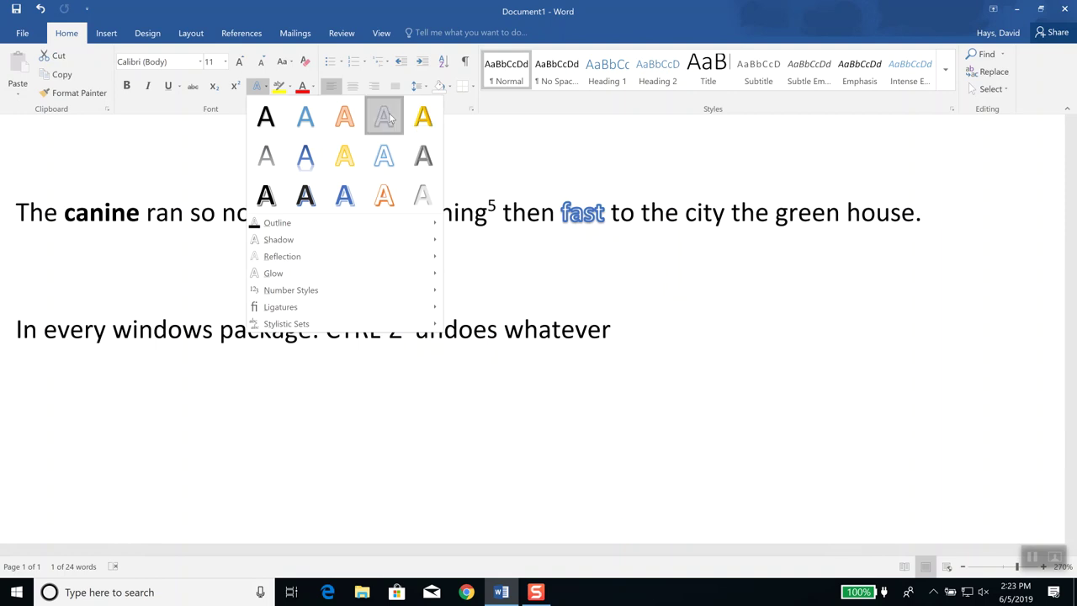
left_click(388, 118)
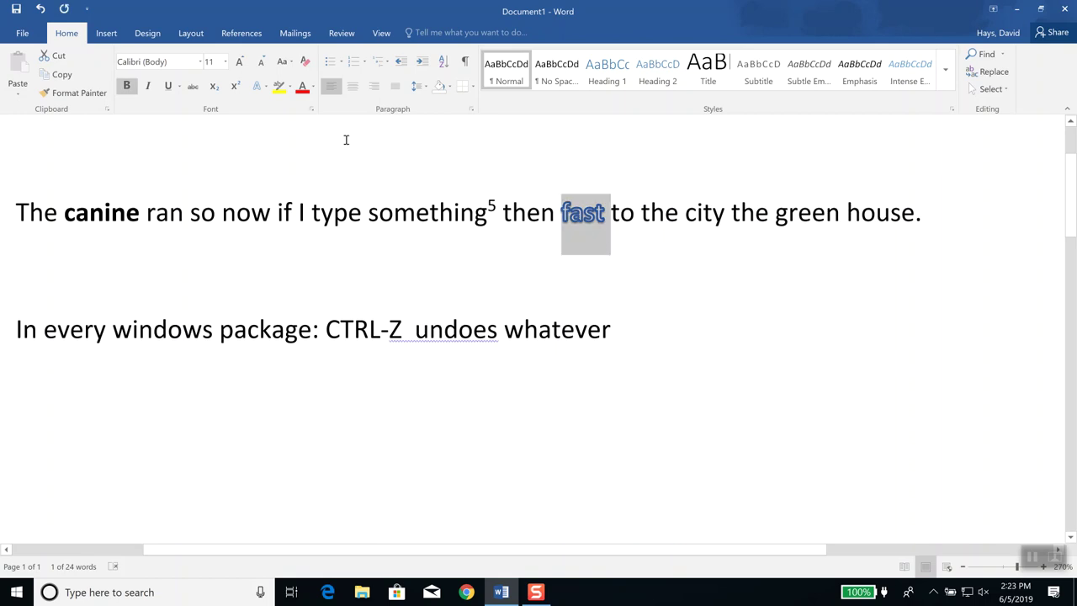
left_click(265, 88)
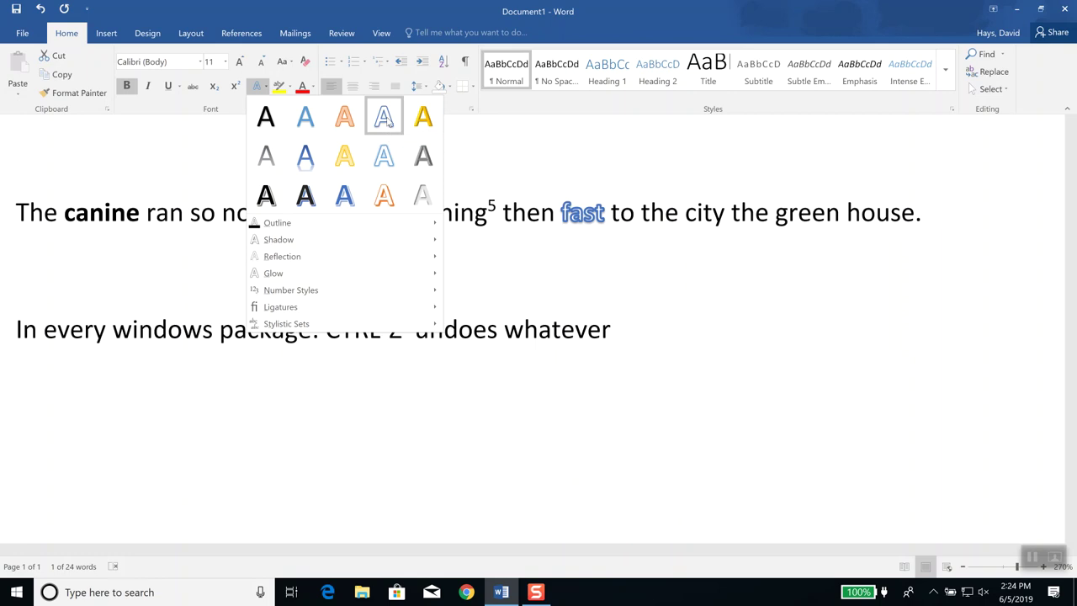
left_click(646, 318)
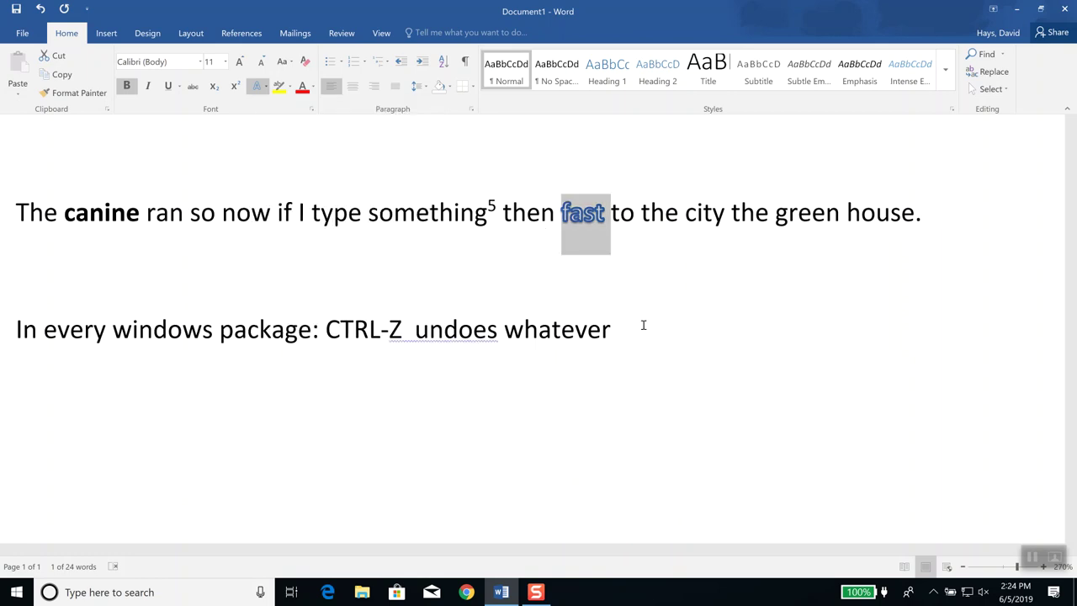
Add the line "DINNER ON SUNDAY" two paragraphs below the "In every windows package" line
left_click(651, 329)
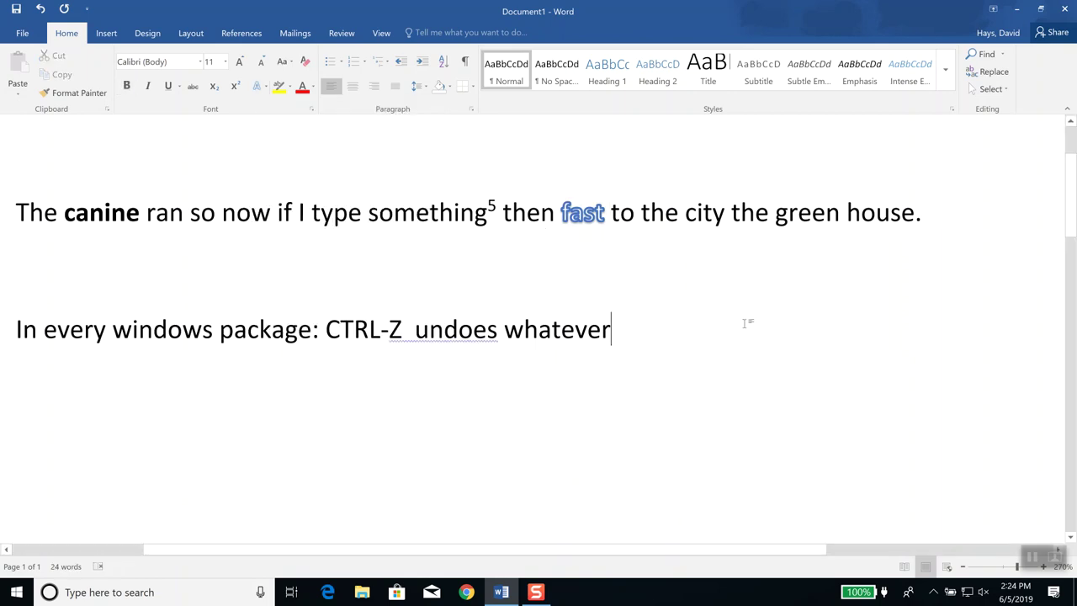
key("Return")
key("Return")
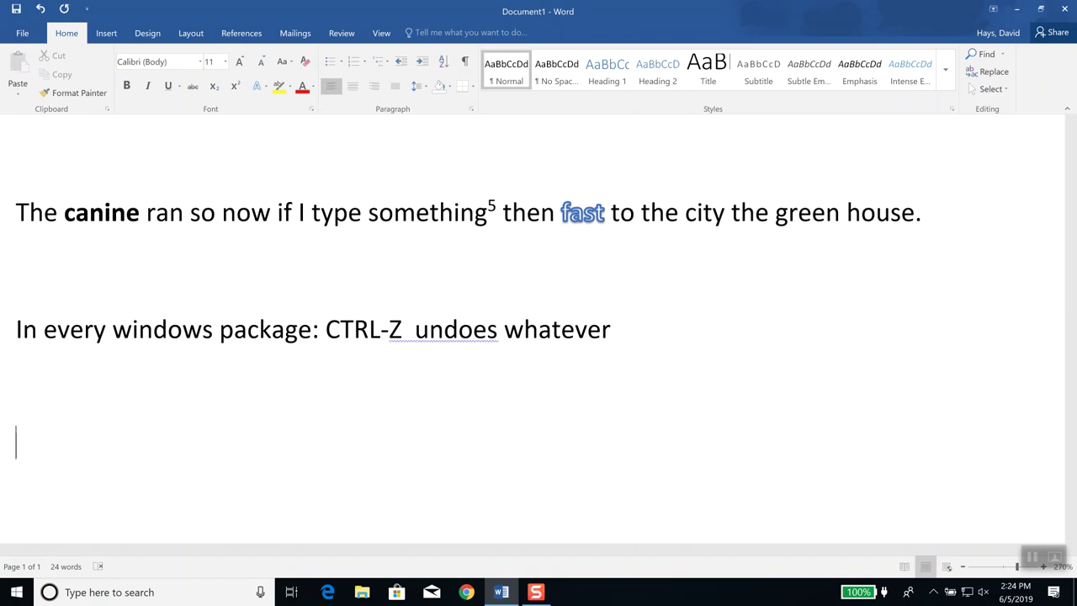
left_click(648, 325)
key("Return")
key("Return")
type("DINNER ON SUNDAY")
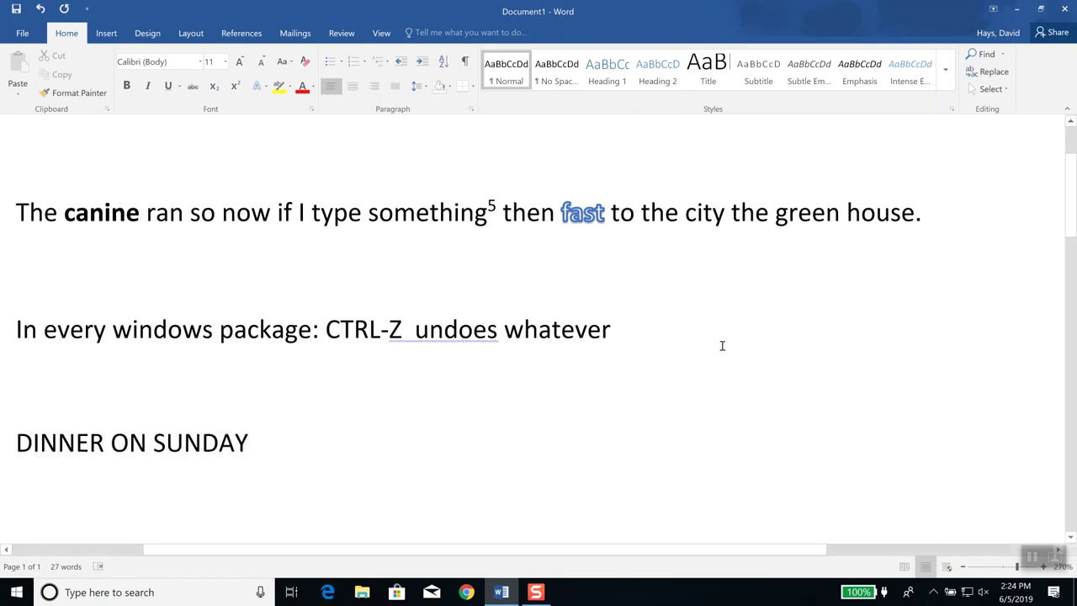
Set "DINNER ON SUNDAY" to size 28 with the text effect Fill - White, Outline - Accent 2, Hard Shadow - Accent 2
left_click_drag(255, 450, 6, 449)
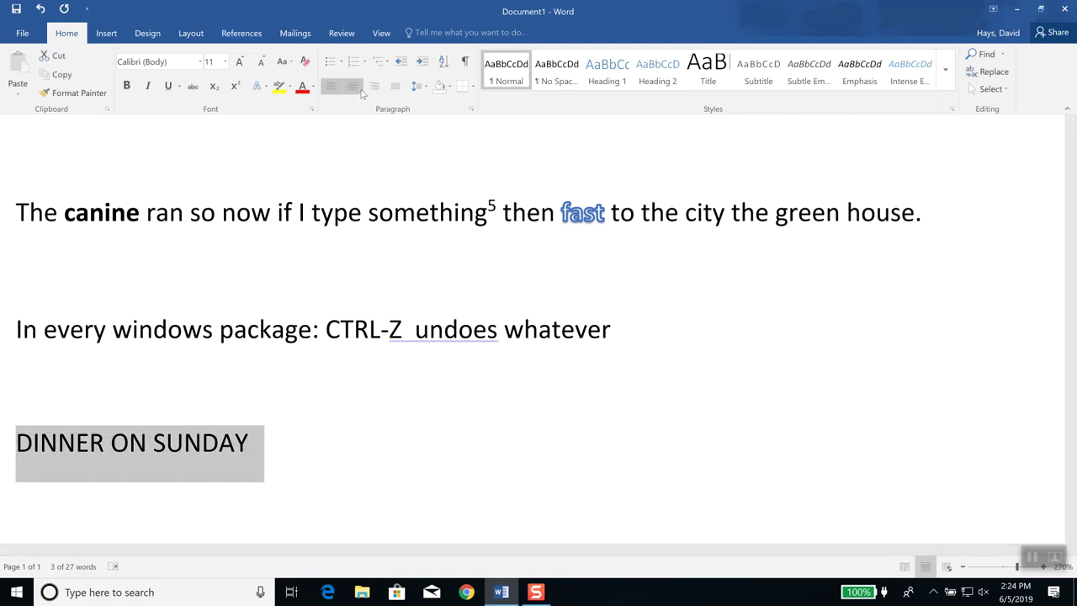
left_click(225, 62)
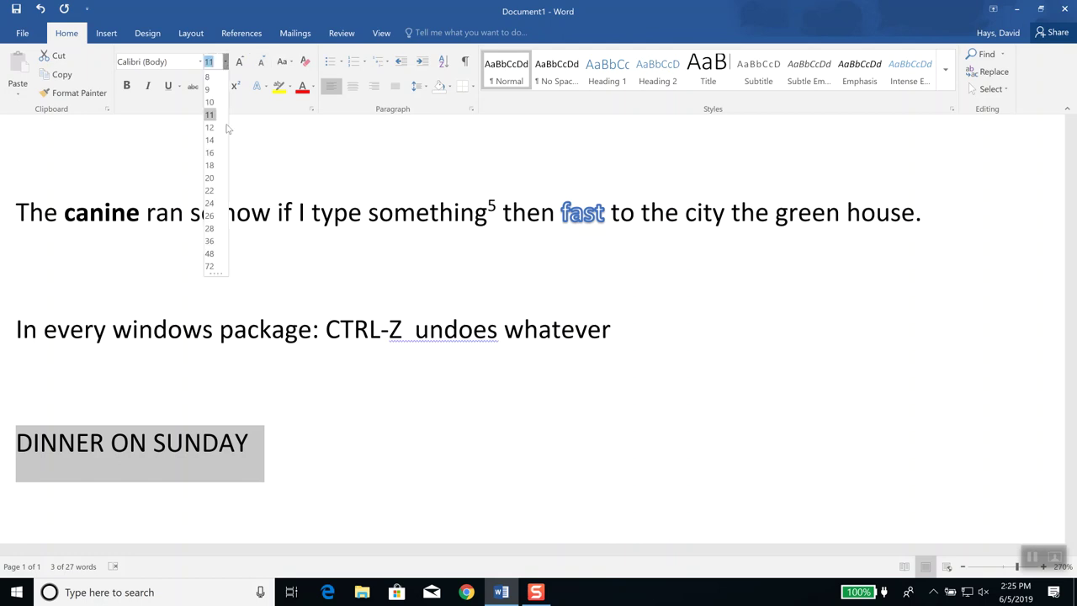
left_click(210, 229)
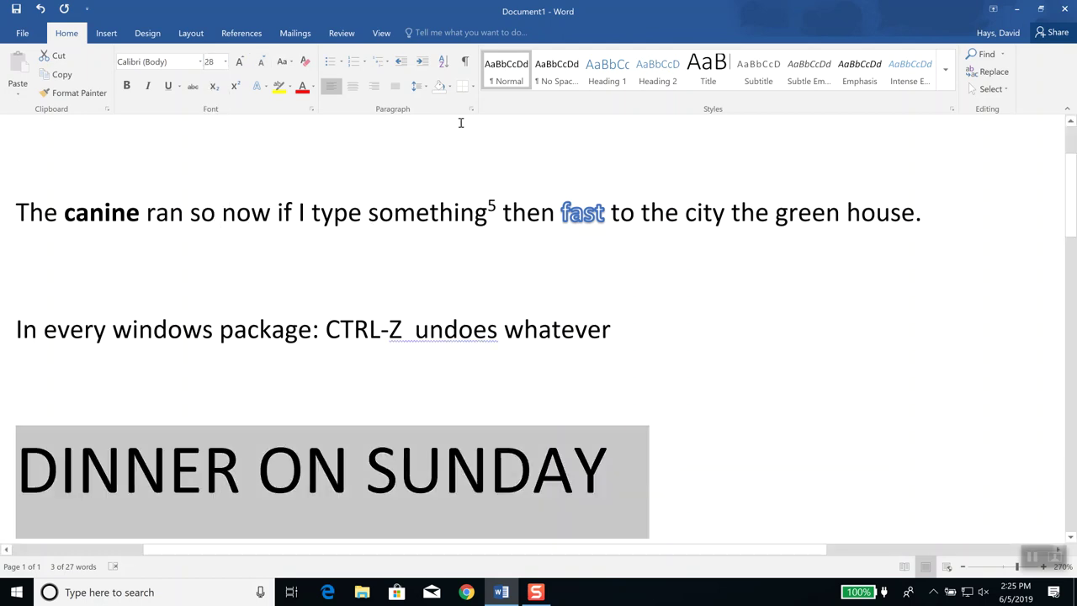
left_click(266, 89)
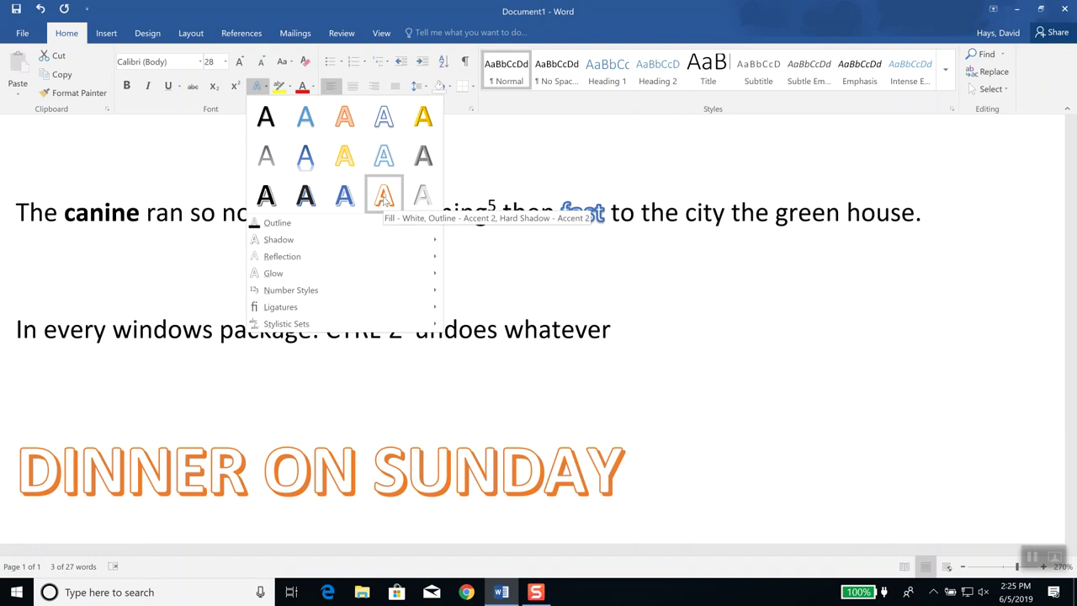
left_click(384, 196)
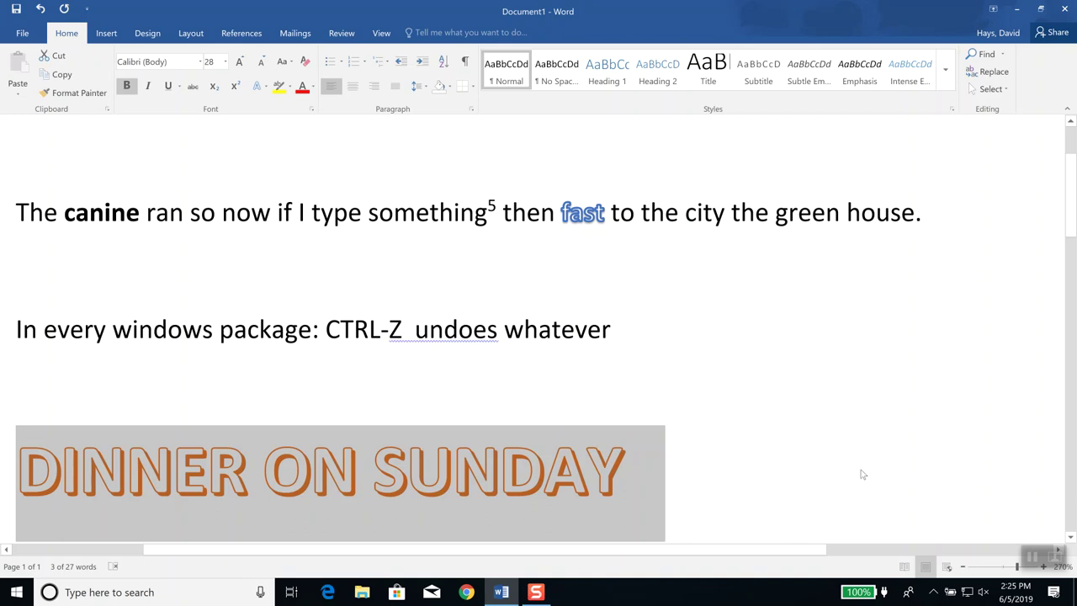
Apply a blue glow from the third row of glow variations to the "DINNER ON SUNDAY" line
left_click(262, 87)
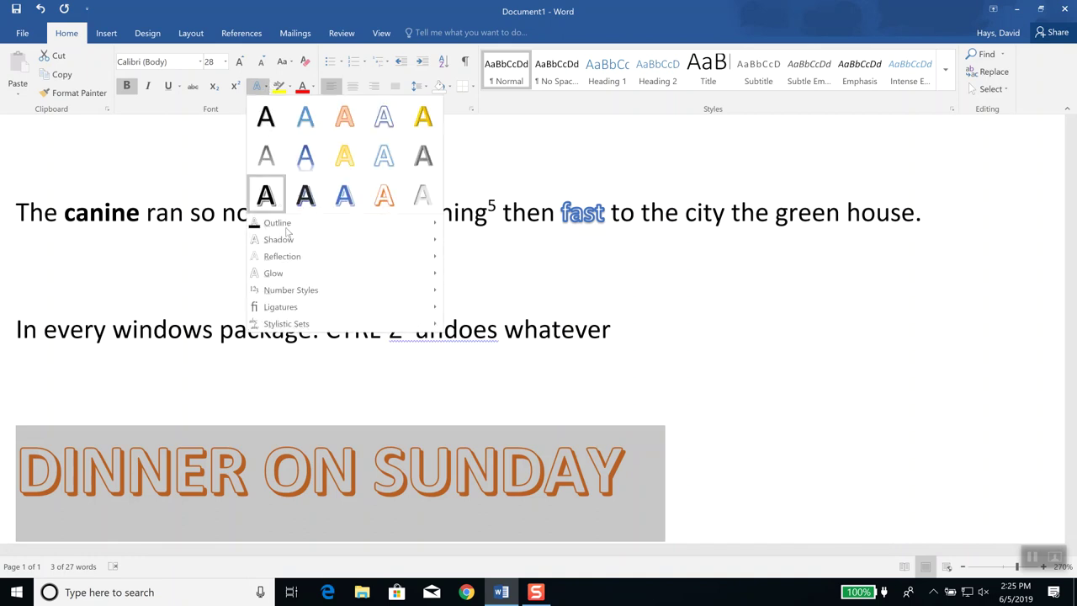
mouse_move(309, 224)
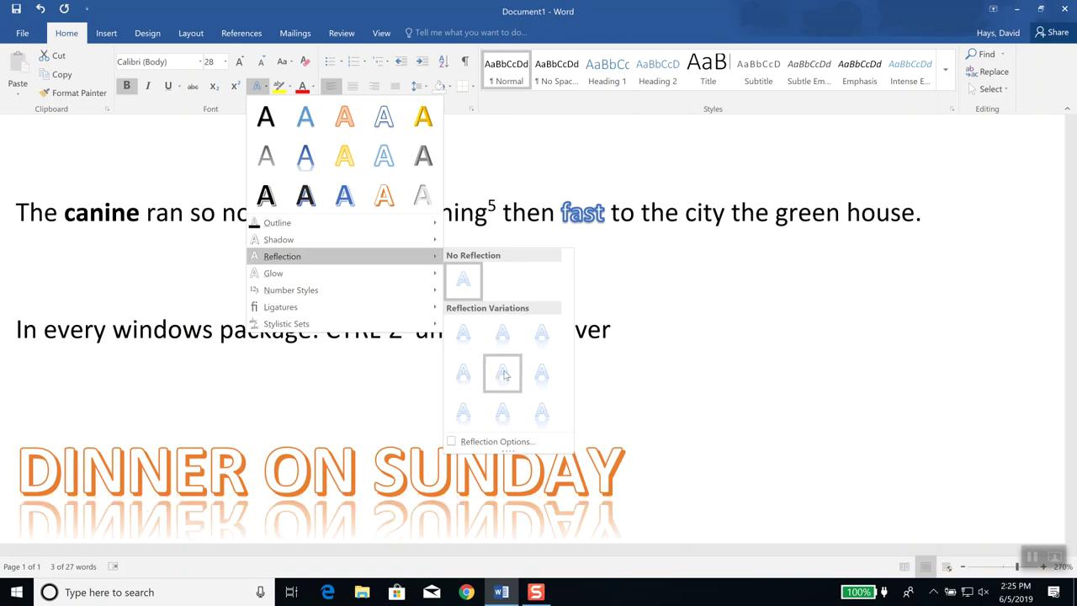
mouse_move(329, 278)
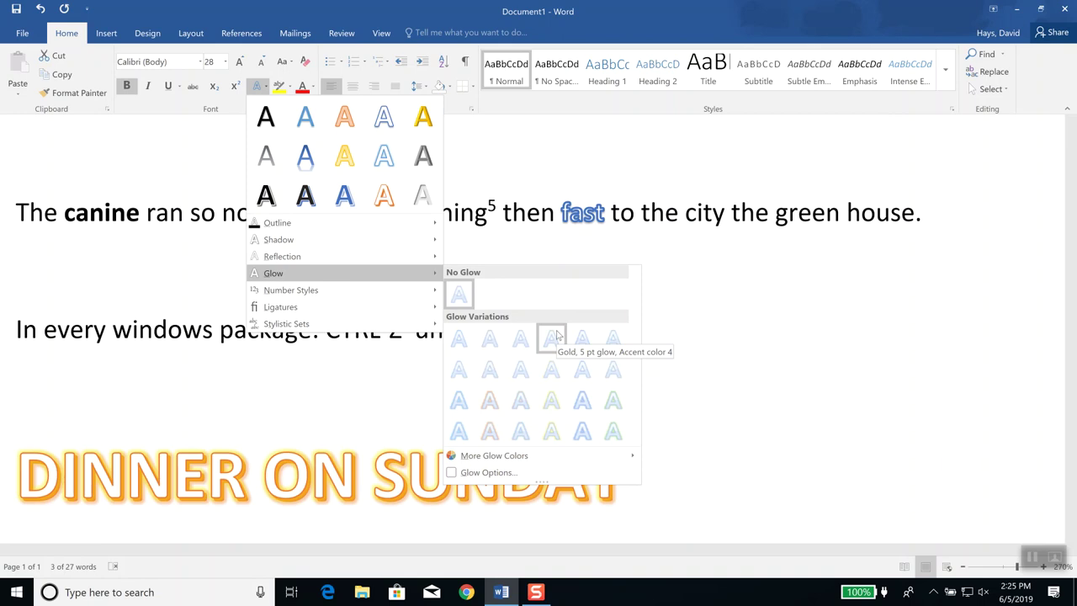
mouse_move(395, 289)
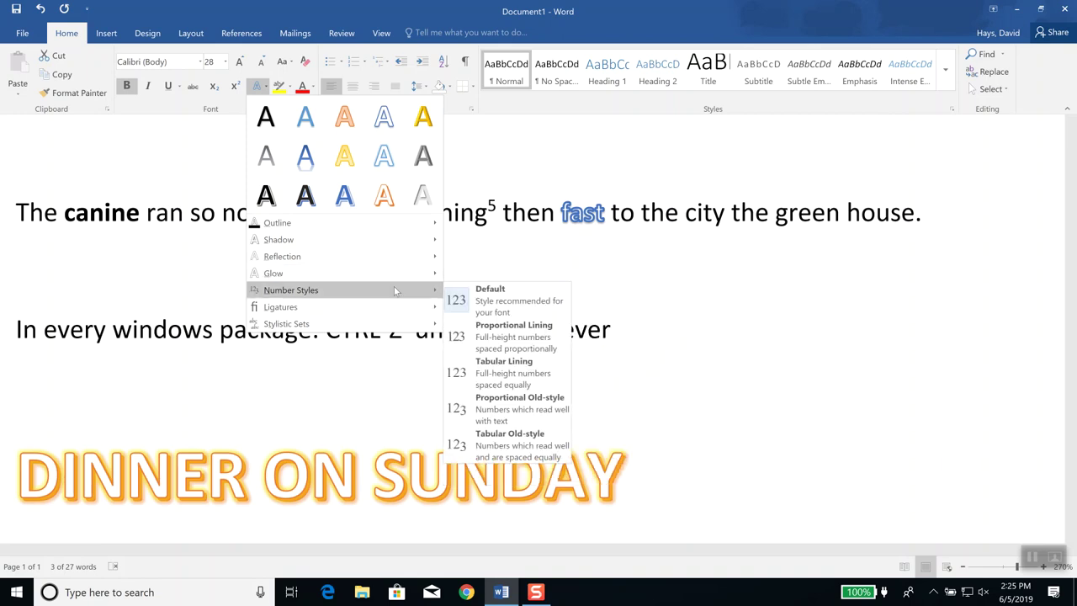
mouse_move(384, 313)
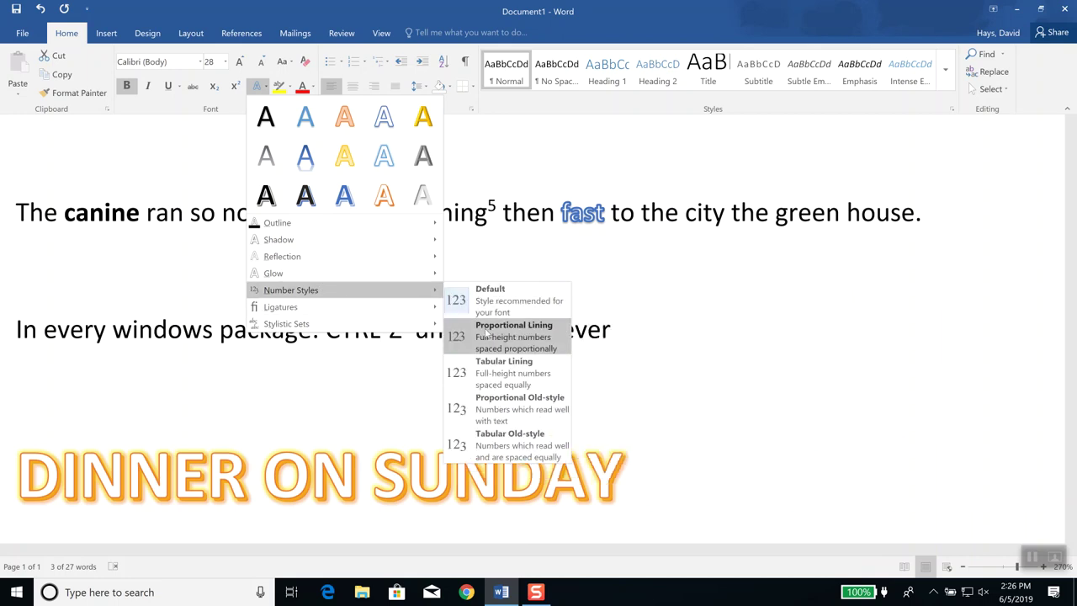
mouse_move(374, 270)
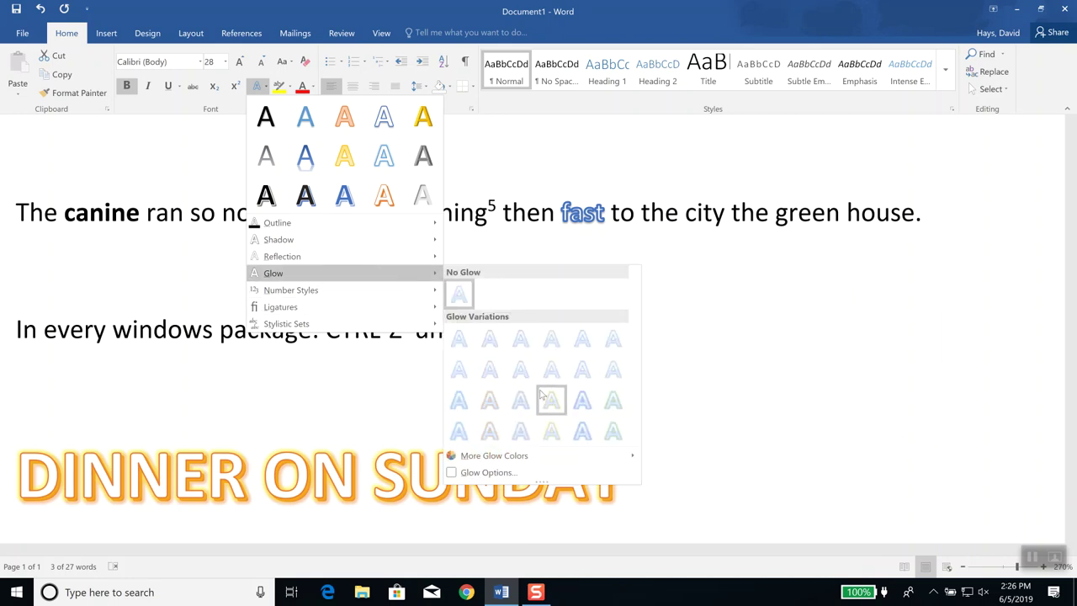
left_click(592, 392)
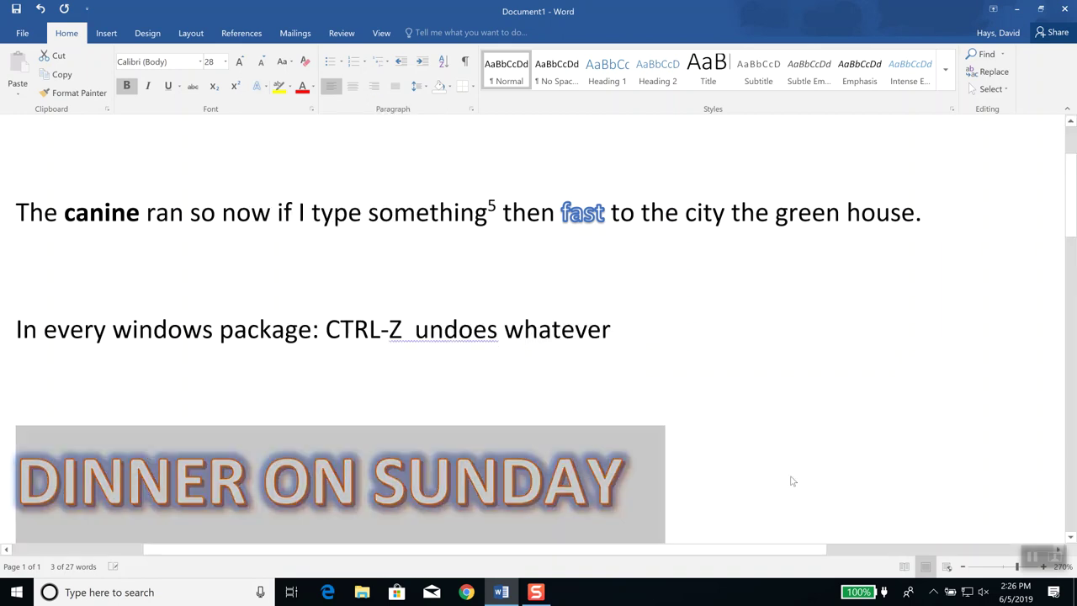
left_click(804, 480)
scroll(816, 446, "down", 3)
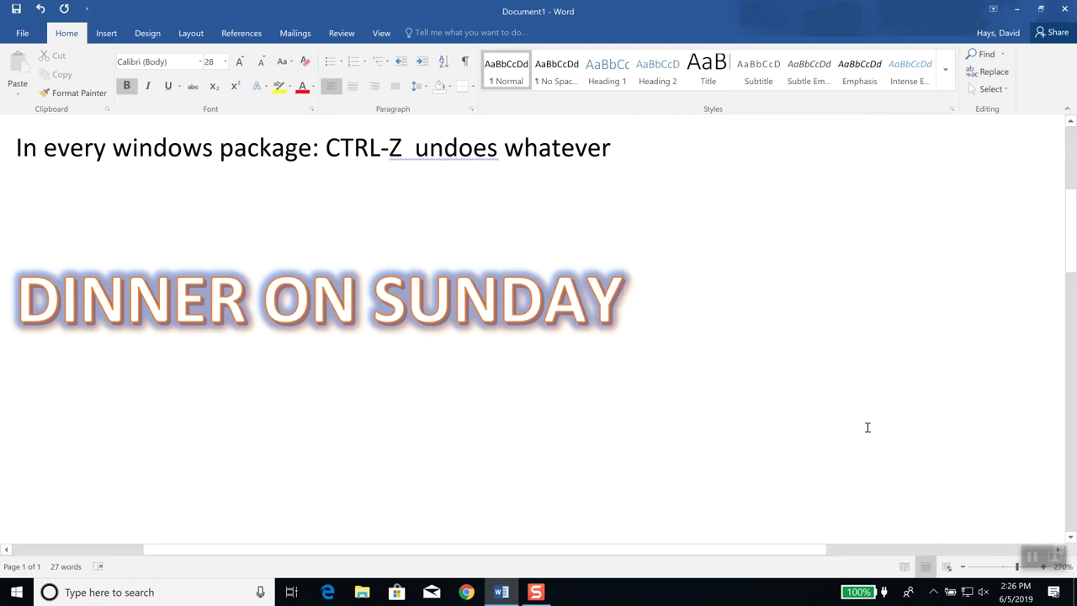
scroll(871, 426, "up", 1)
scroll(871, 426, "up", 1)
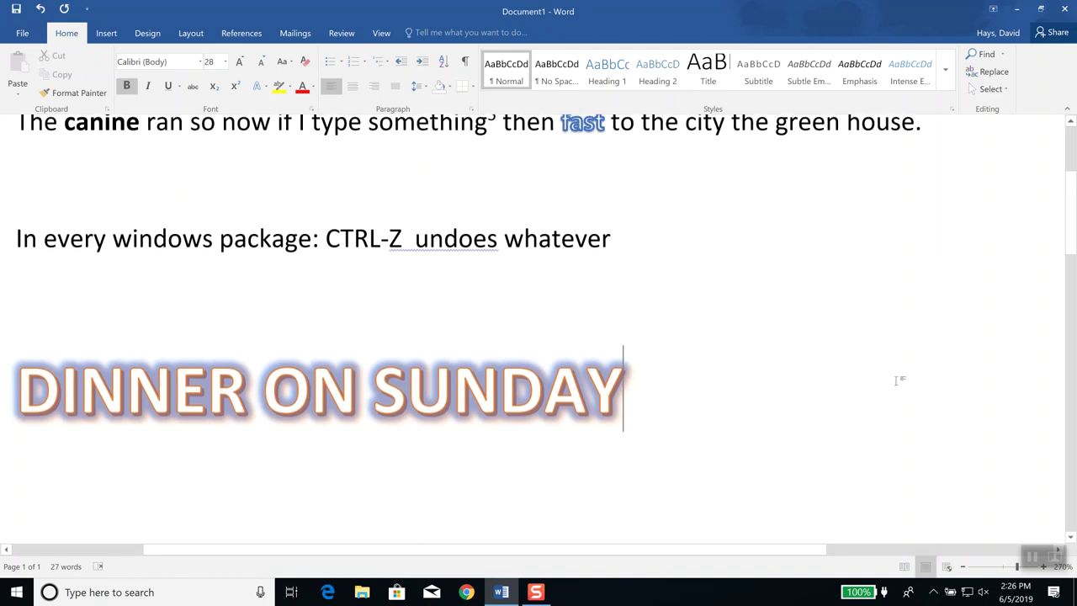
Change the glow on "DINNER ON SUNDAY" to the largest orange glow variation
left_click_drag(631, 401, 16, 396)
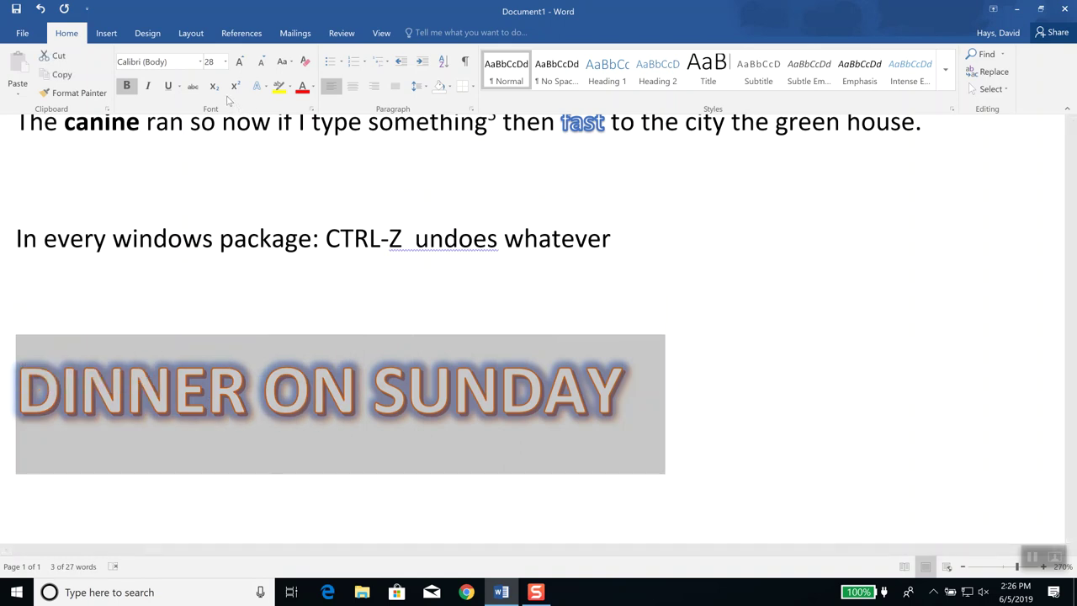
left_click(264, 87)
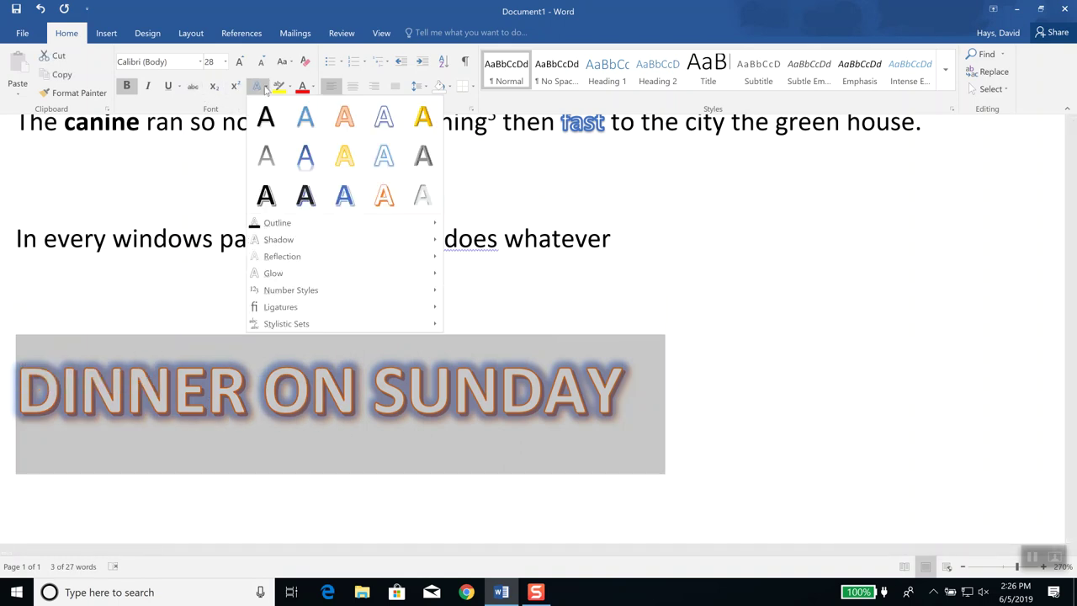
mouse_move(304, 272)
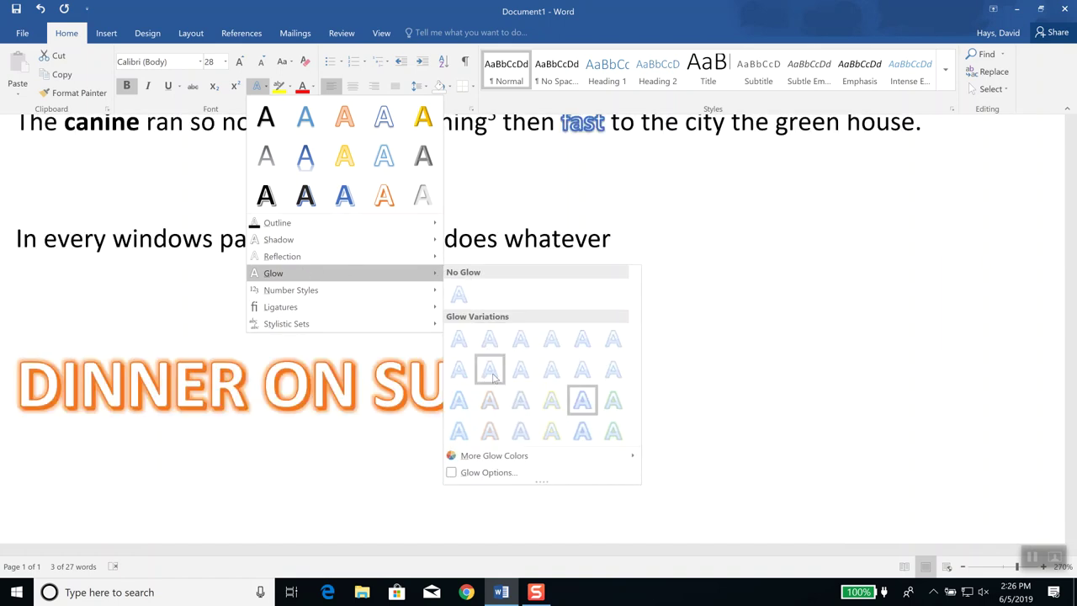
left_click(490, 432)
left_click(847, 432)
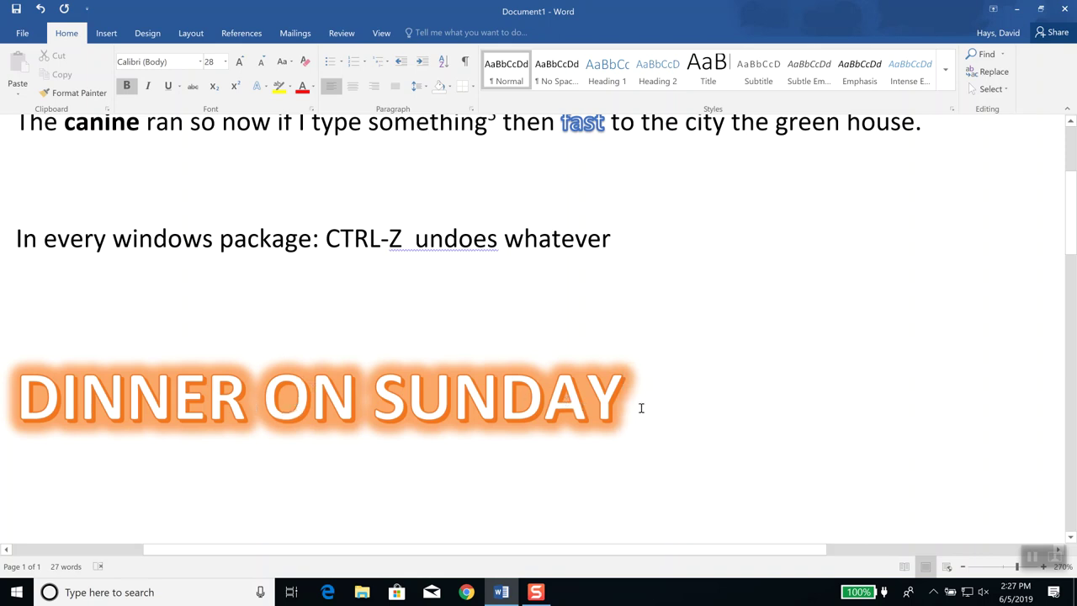
left_click(254, 86)
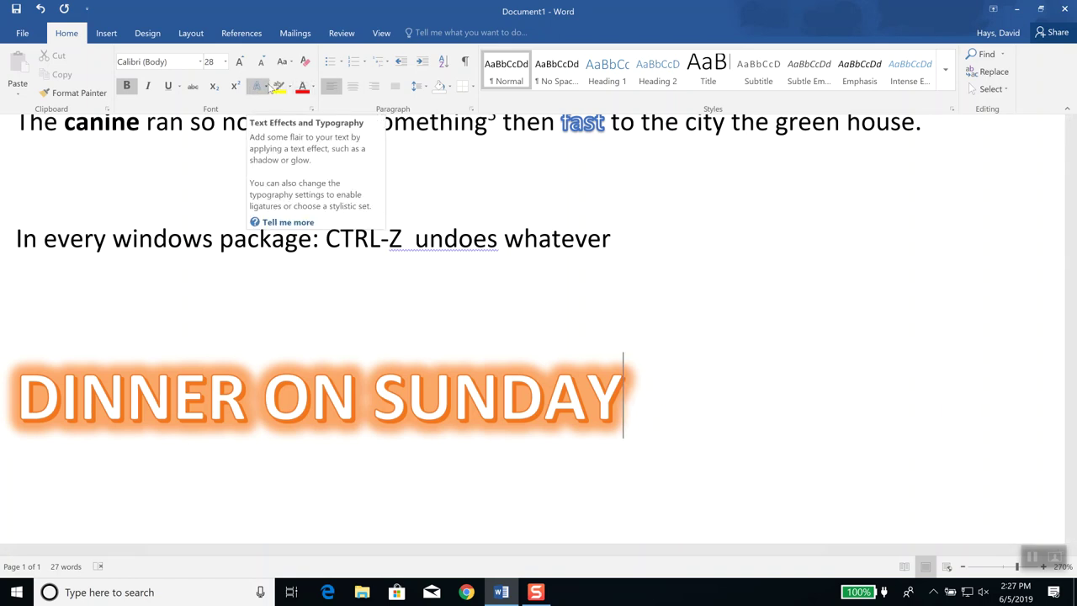
left_click(268, 87)
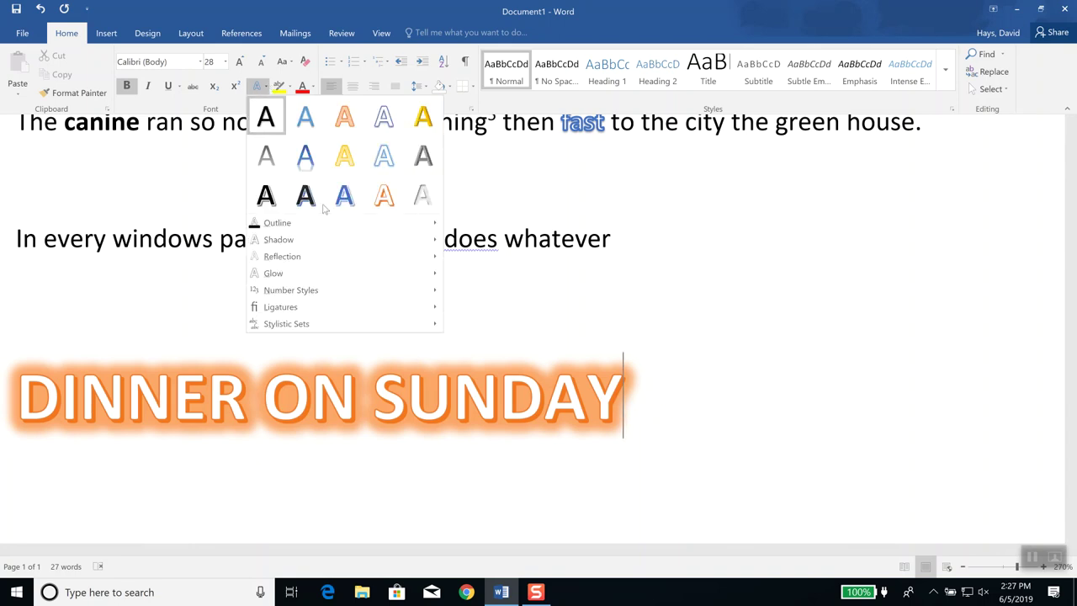
mouse_move(339, 258)
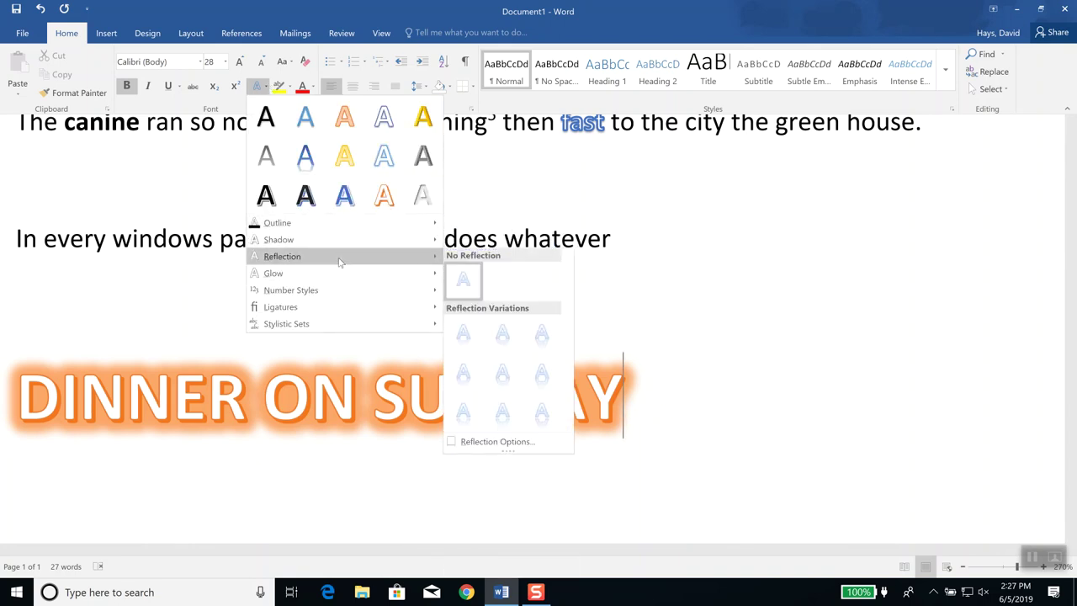
mouse_move(344, 286)
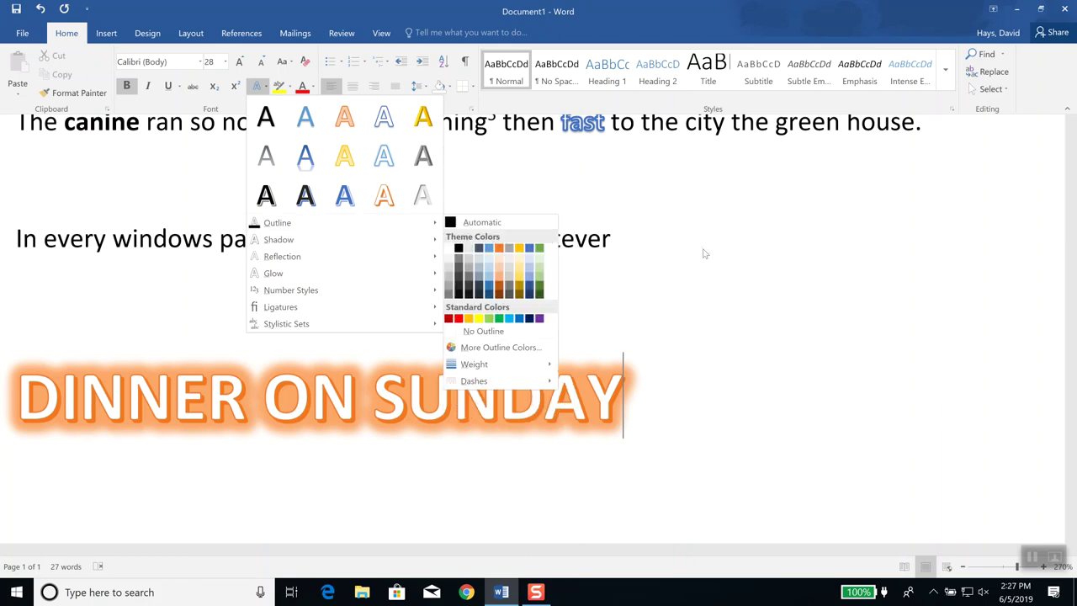
key("Escape")
key("Escape")
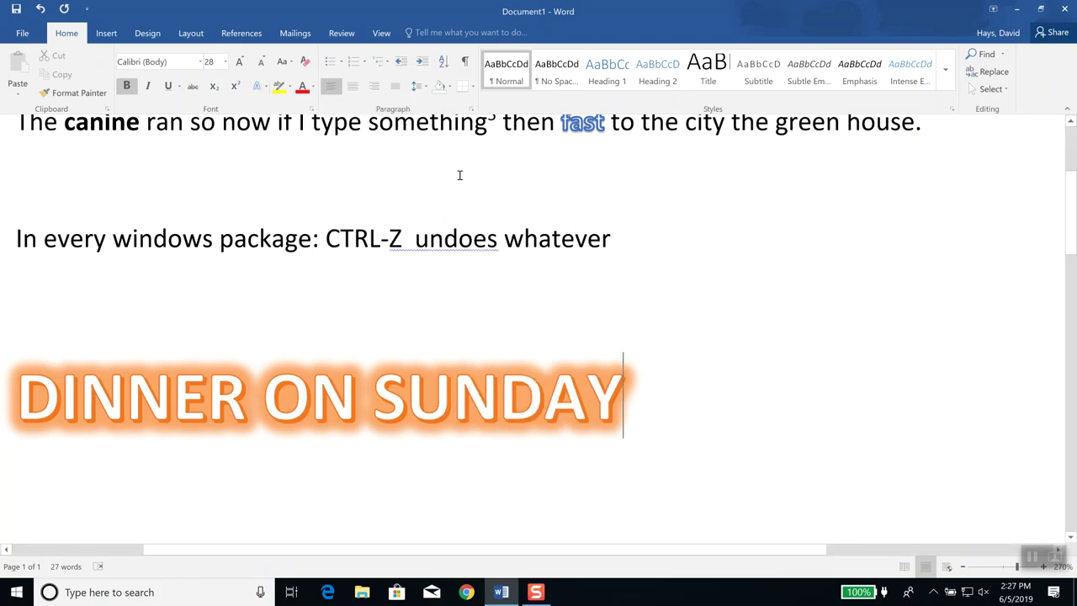
Highlight the word "canine" in bright green
scroll(445, 168, "up", 2)
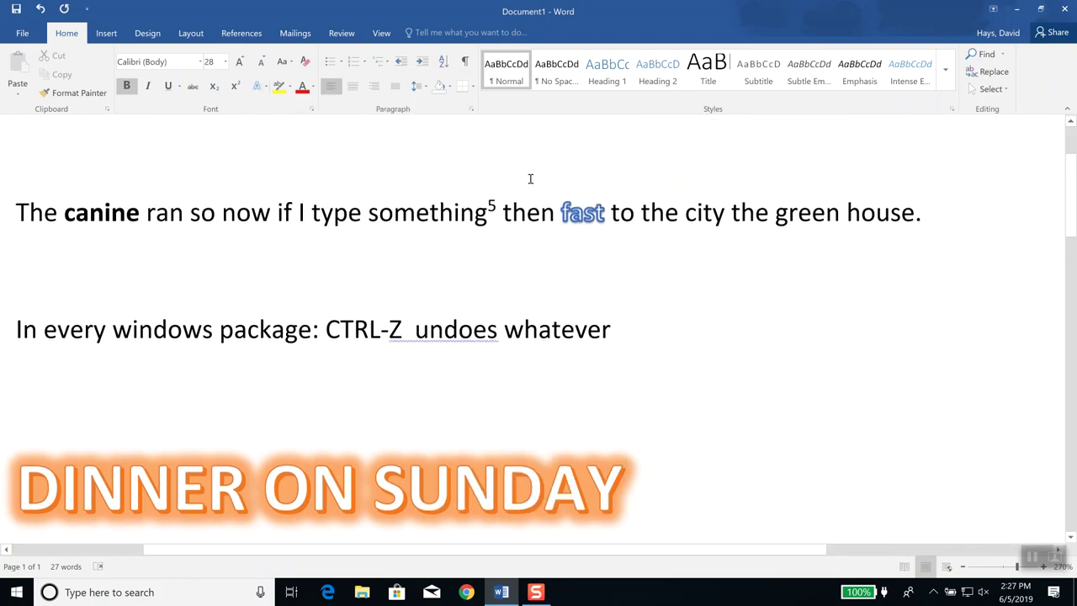
double_click(88, 215)
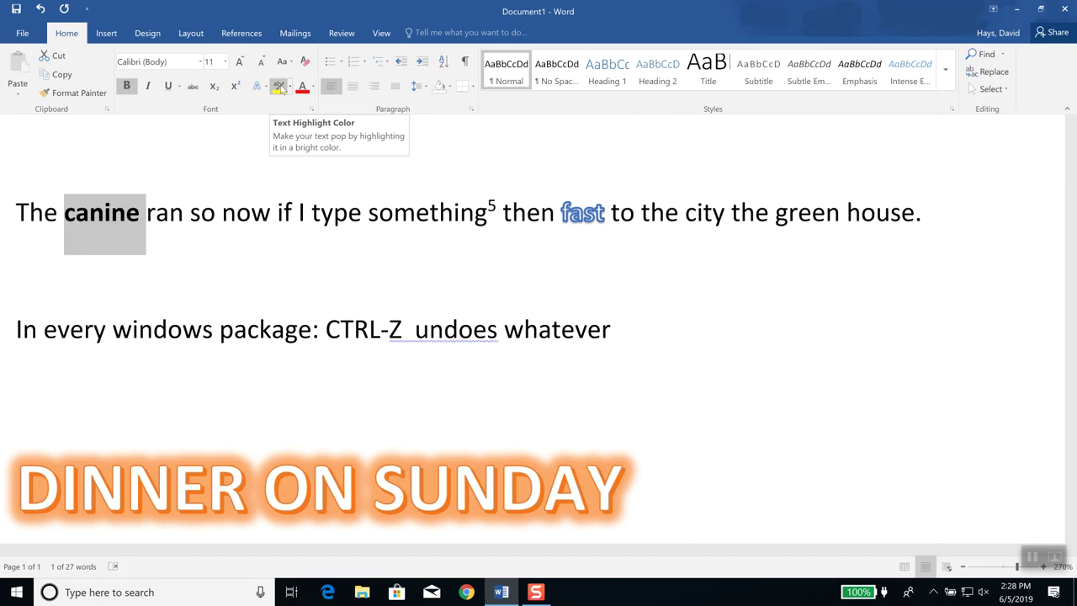
left_click(290, 88)
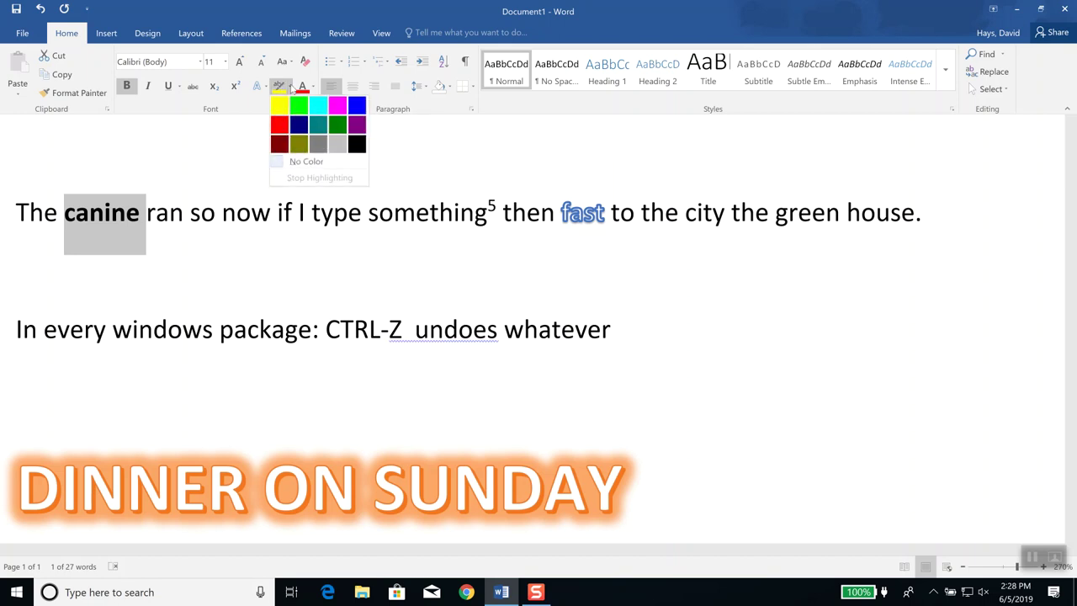
left_click(301, 106)
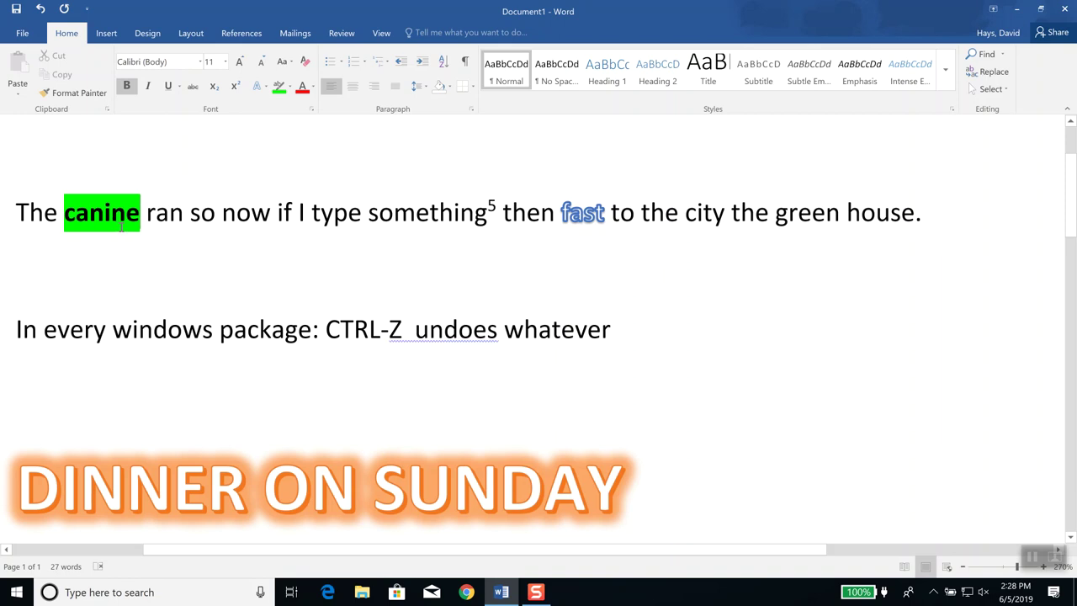
Open the full font color picker for the word "canine" and view its standard palette, custom spectrum and color model choices
left_click(313, 88)
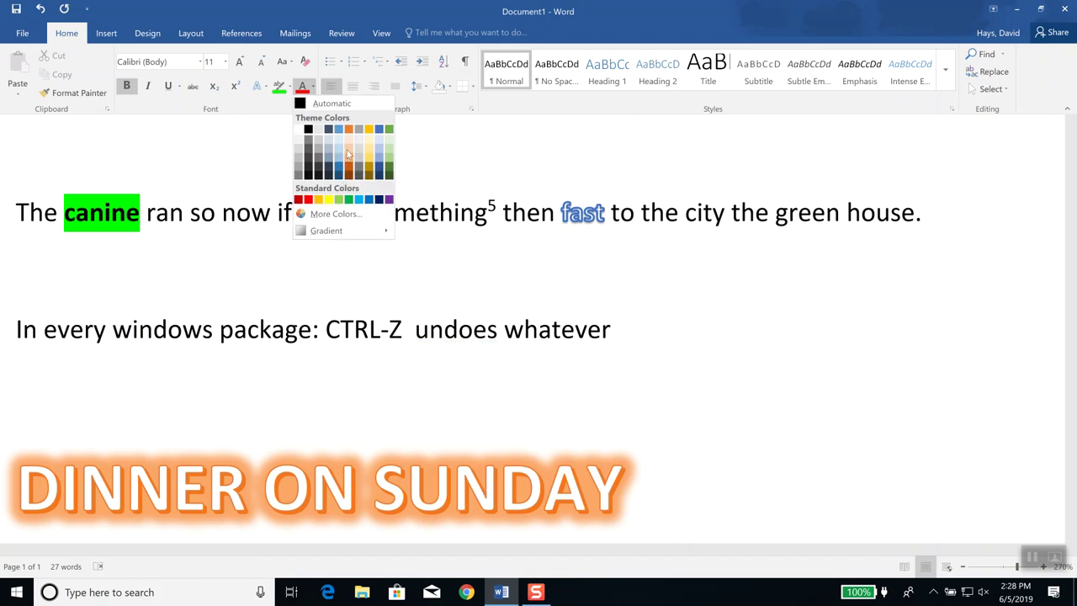
left_click(125, 217)
double_click(125, 217)
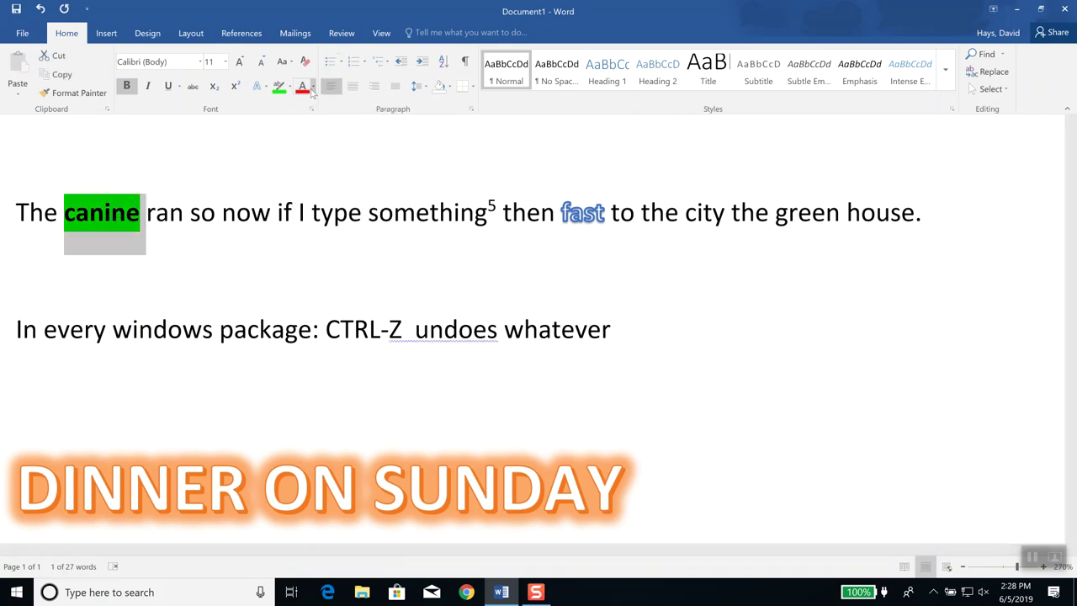
left_click(312, 88)
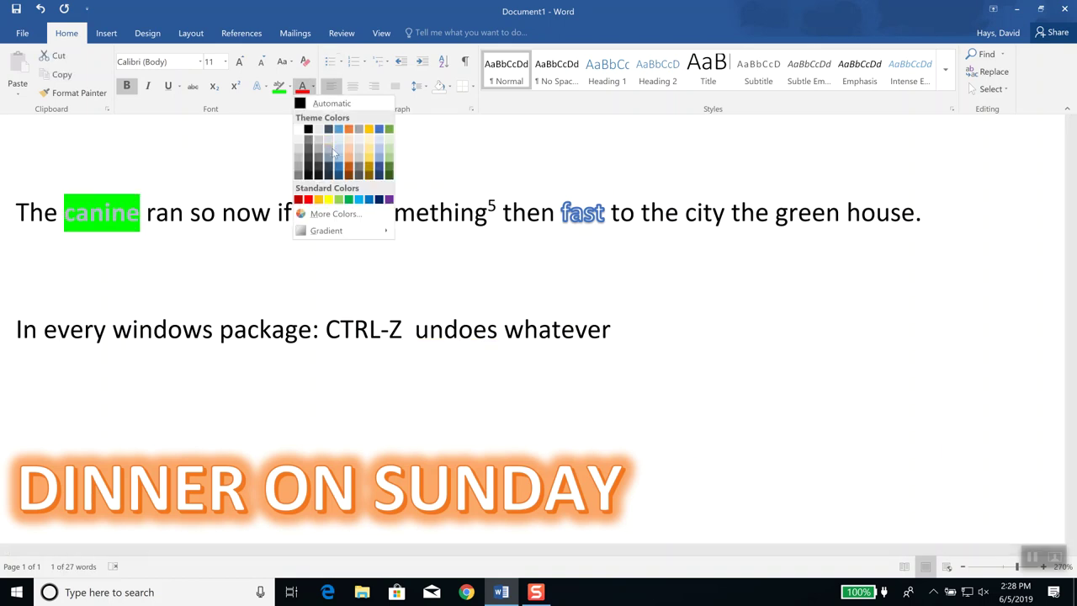
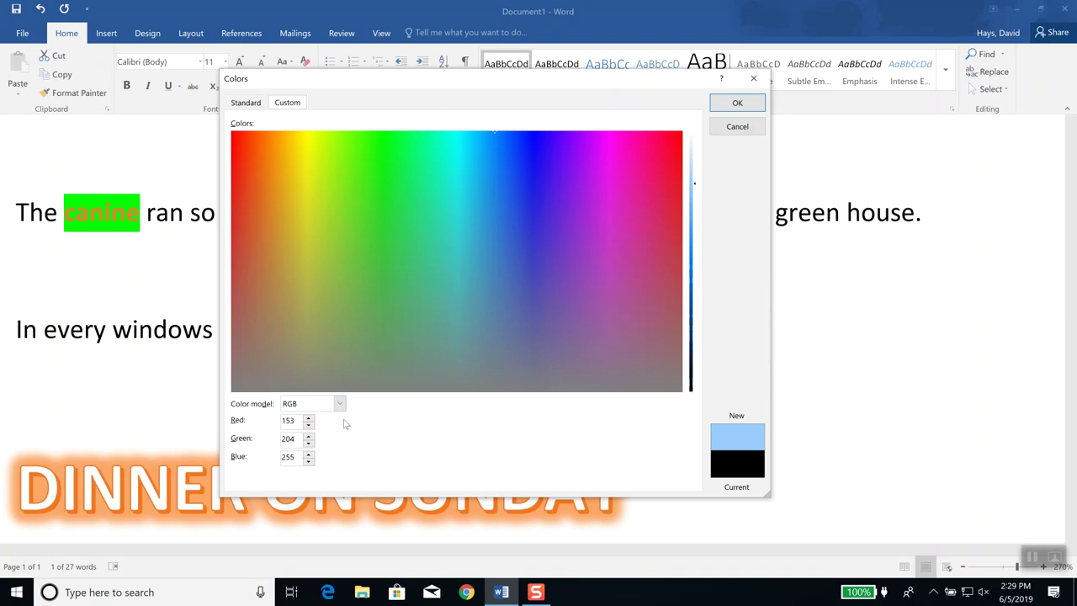
left_click(247, 104)
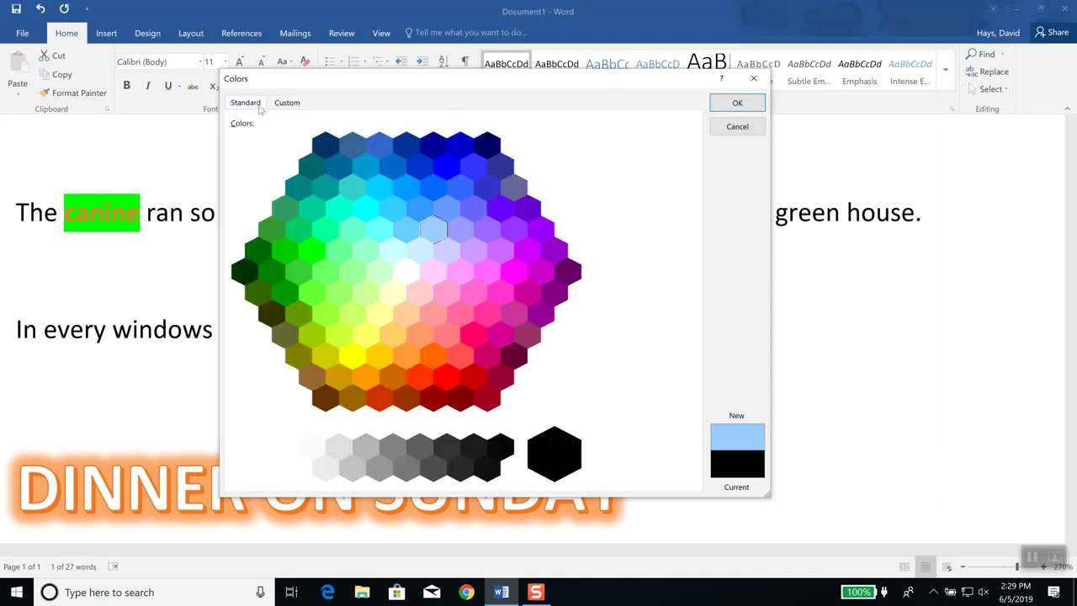
left_click(286, 104)
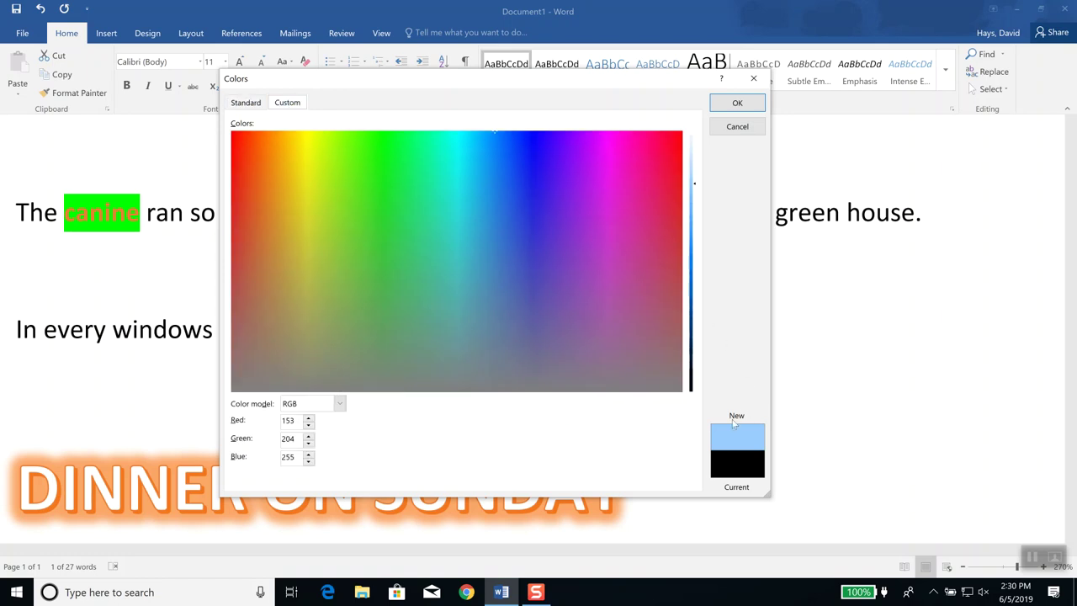
left_click(344, 409)
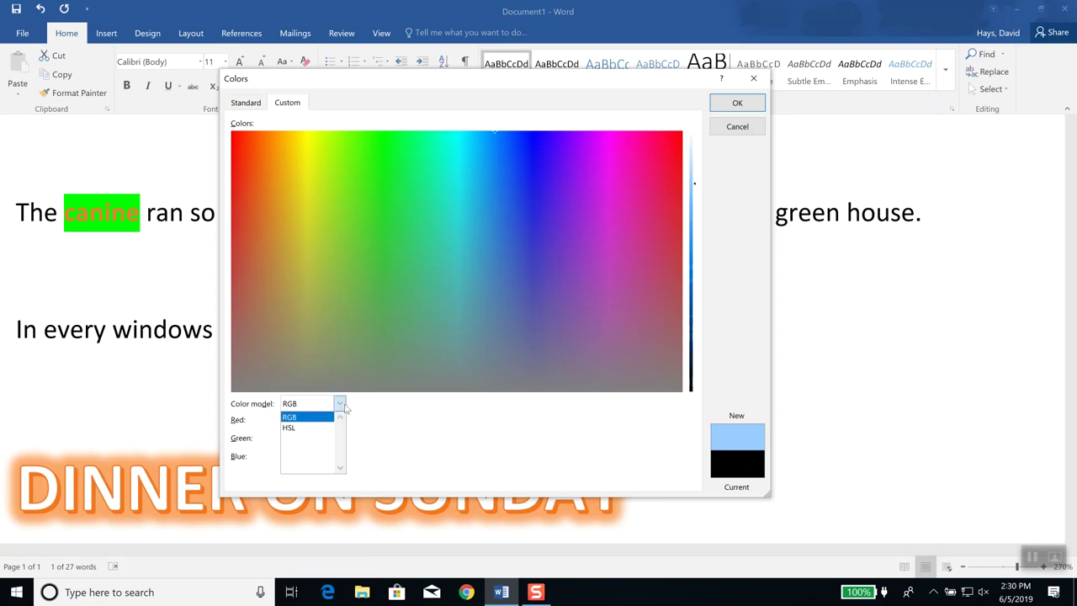
left_click(344, 409)
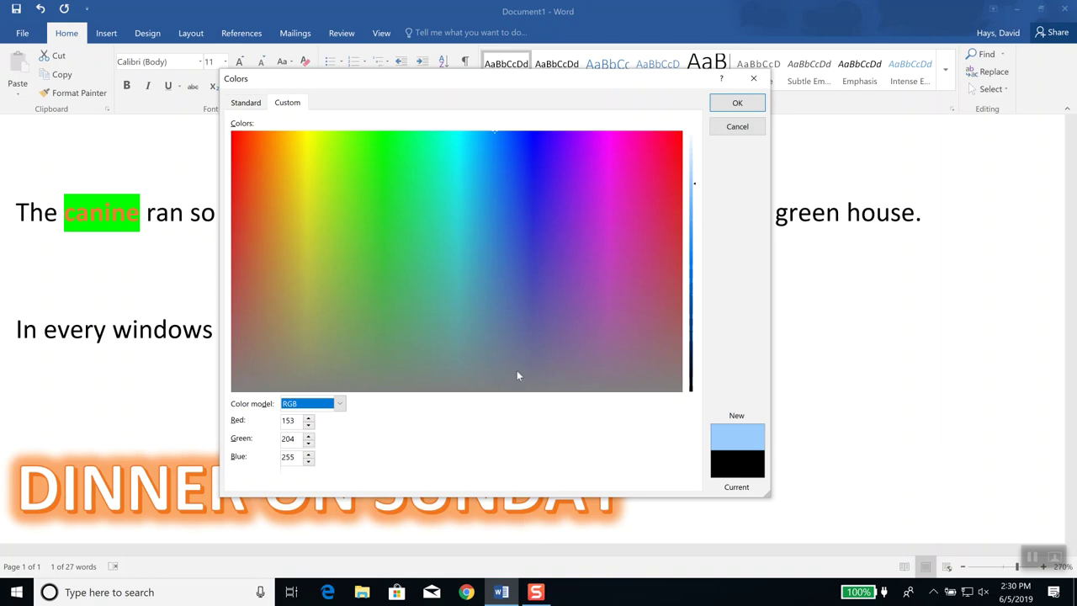
Try a turquoise and a pink shade in the custom spectrum, and set the red, green and blue values to 0
left_click_drag(621, 241, 447, 177)
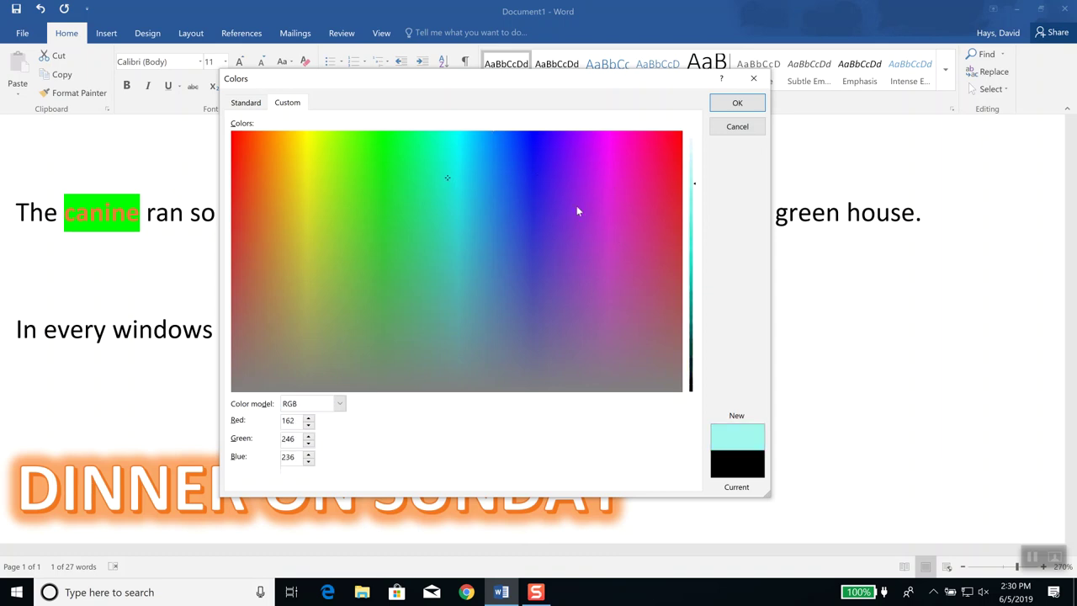
left_click(616, 216)
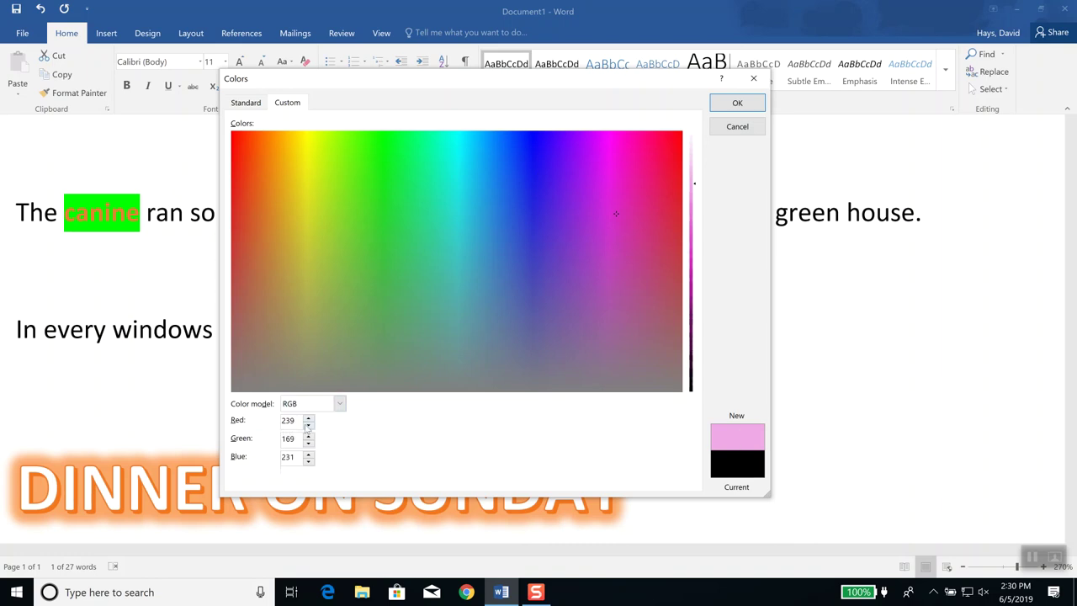
left_click_drag(300, 419, 237, 418)
type("0")
key("Tab")
type("0")
key("Tab")
type("0")
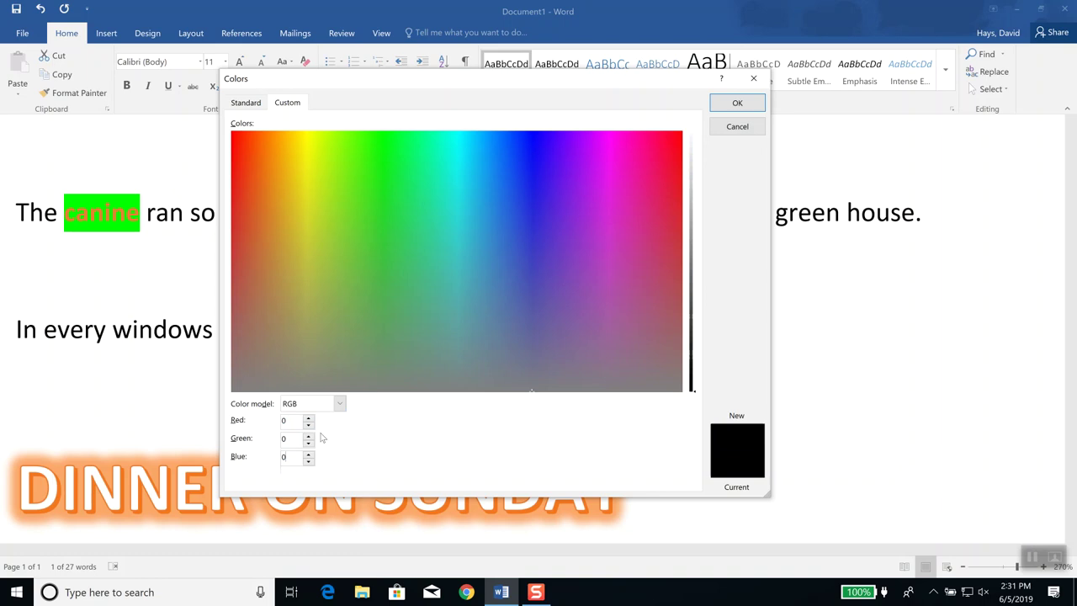
Set the custom color's red, green and blue values to 255 each
left_click(308, 421)
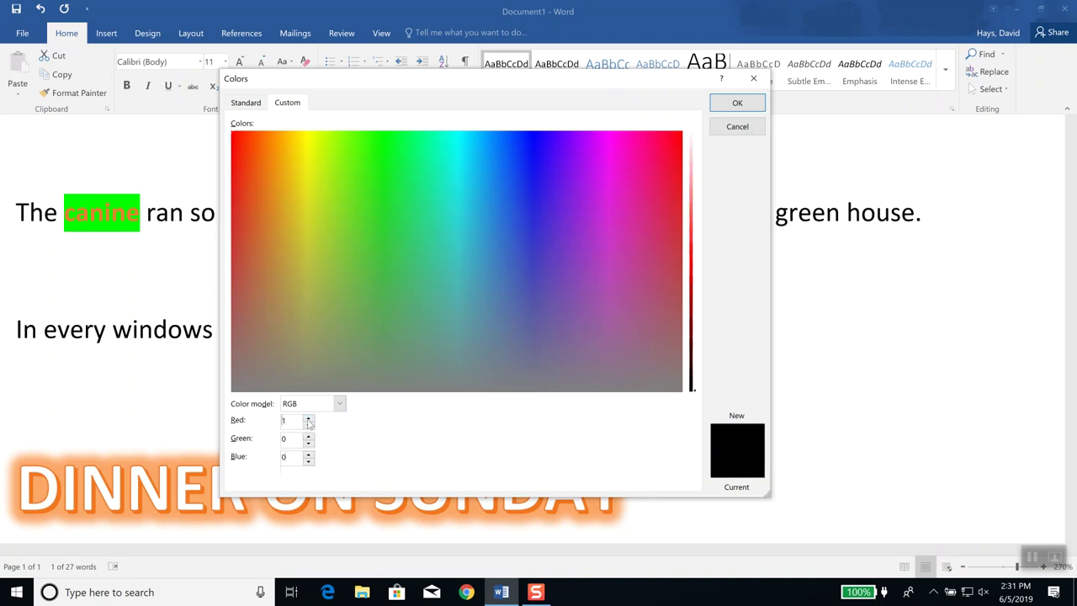
left_click_drag(297, 420, 225, 412)
type("55")
type("0")
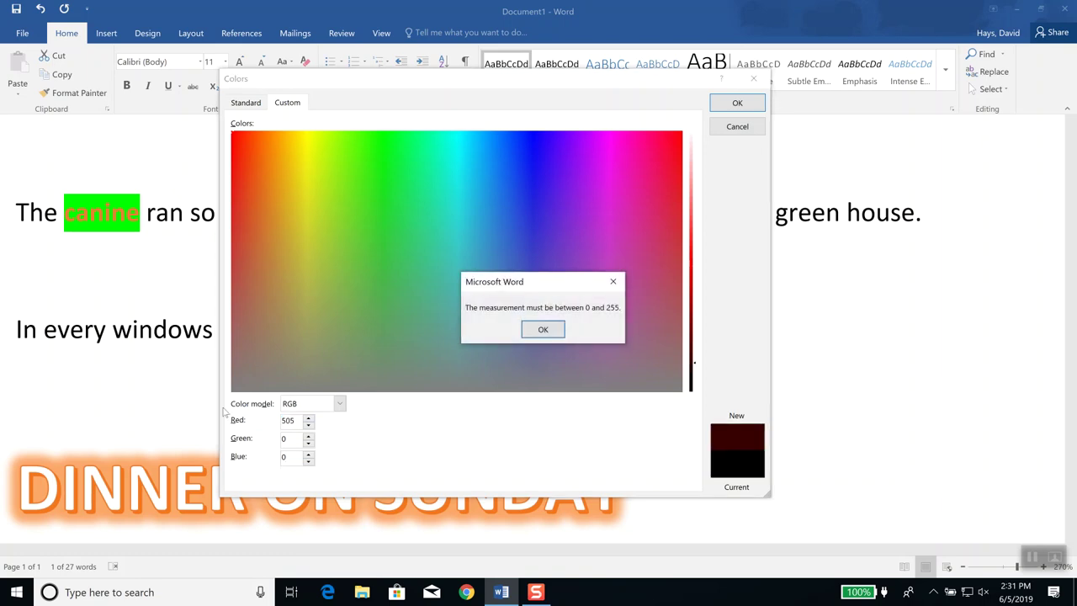
key("Return")
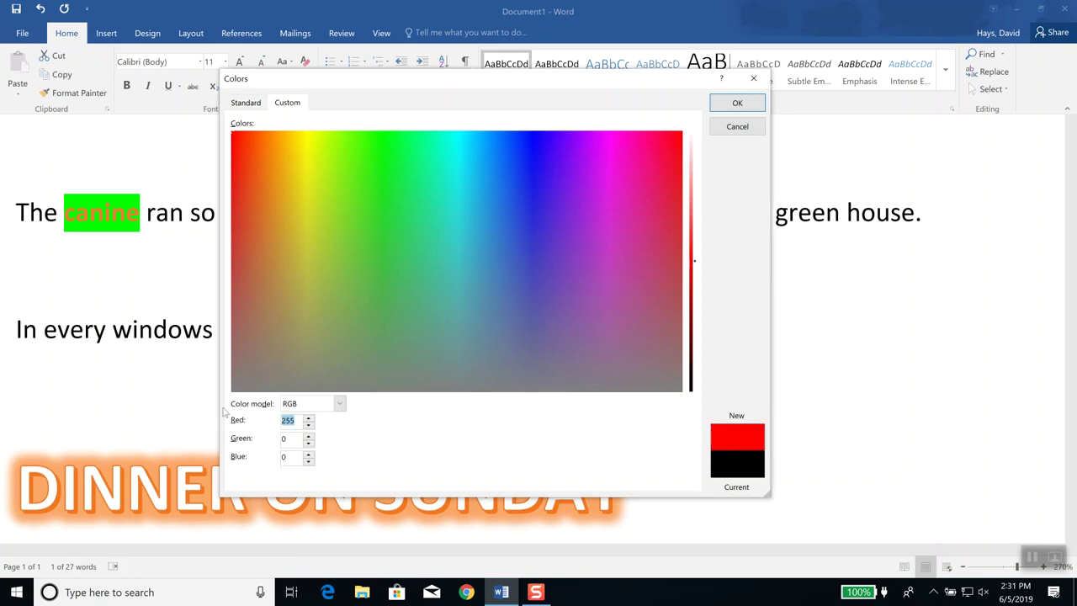
key("Tab")
type("255")
key("Tab")
type("255")
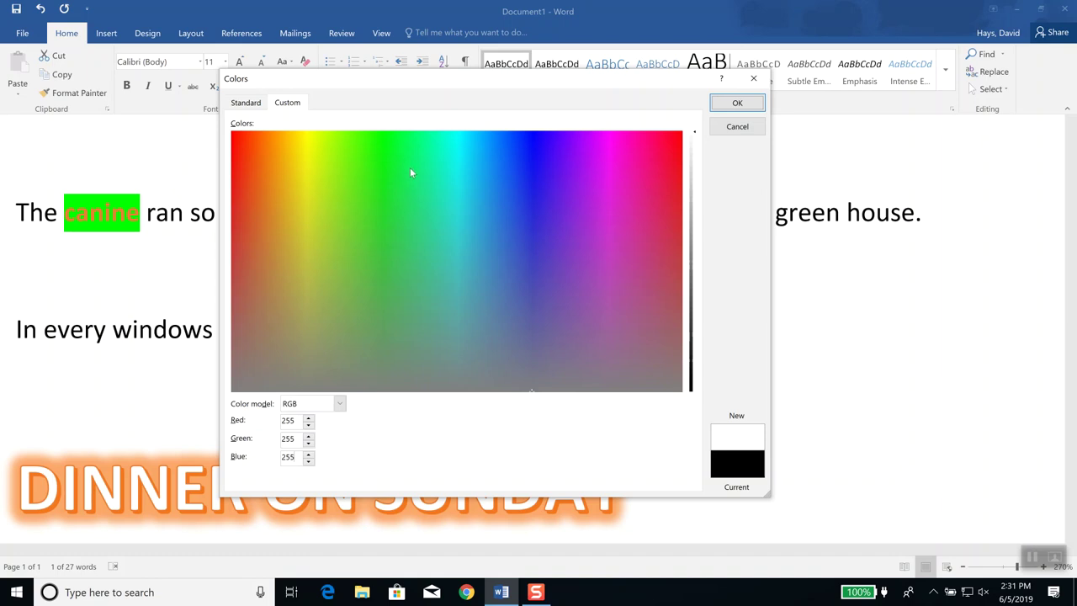
Switch the color model to HSL to view its hue, saturation and luminance values, and return it to RGB
left_click(339, 405)
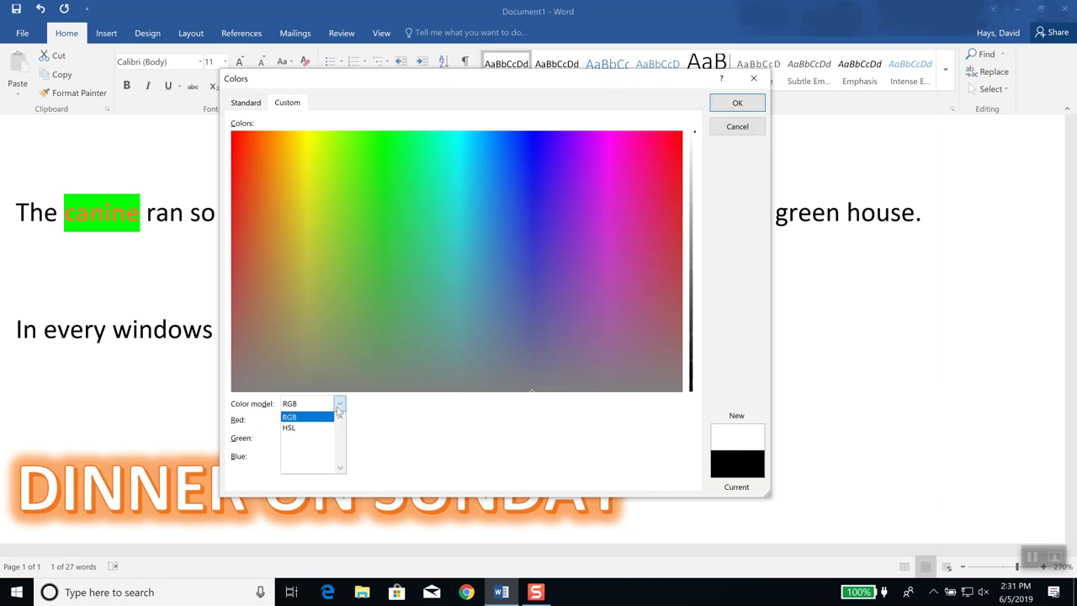
left_click(296, 430)
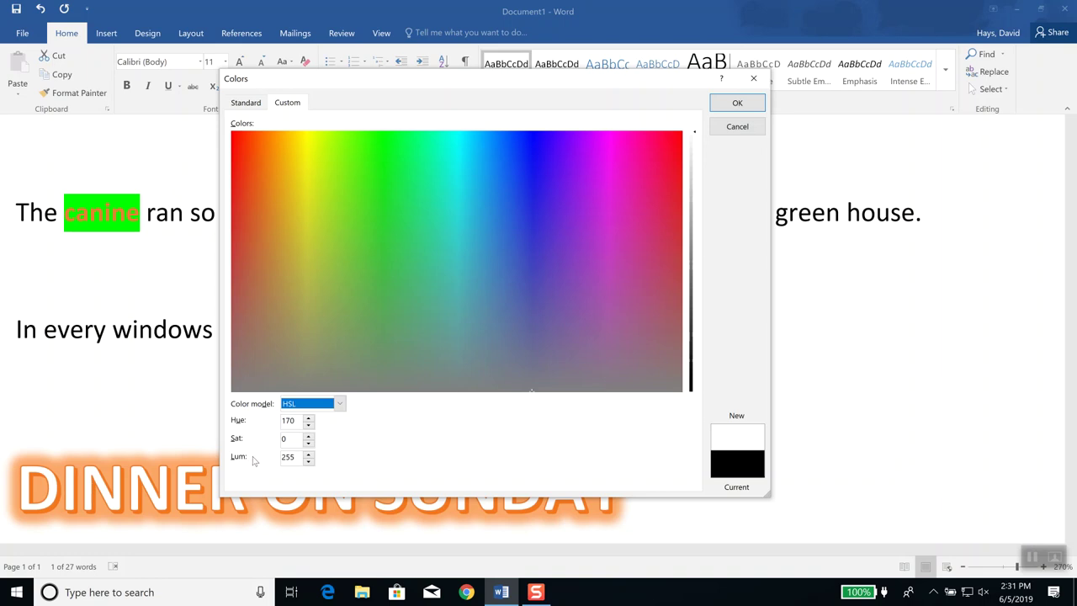
left_click(343, 406)
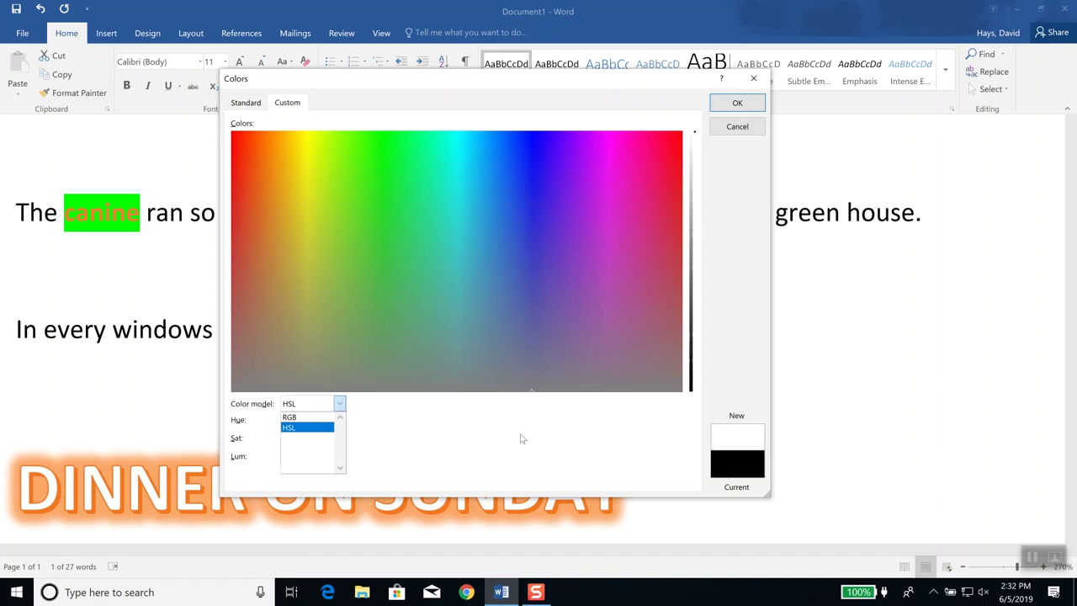
left_click(303, 417)
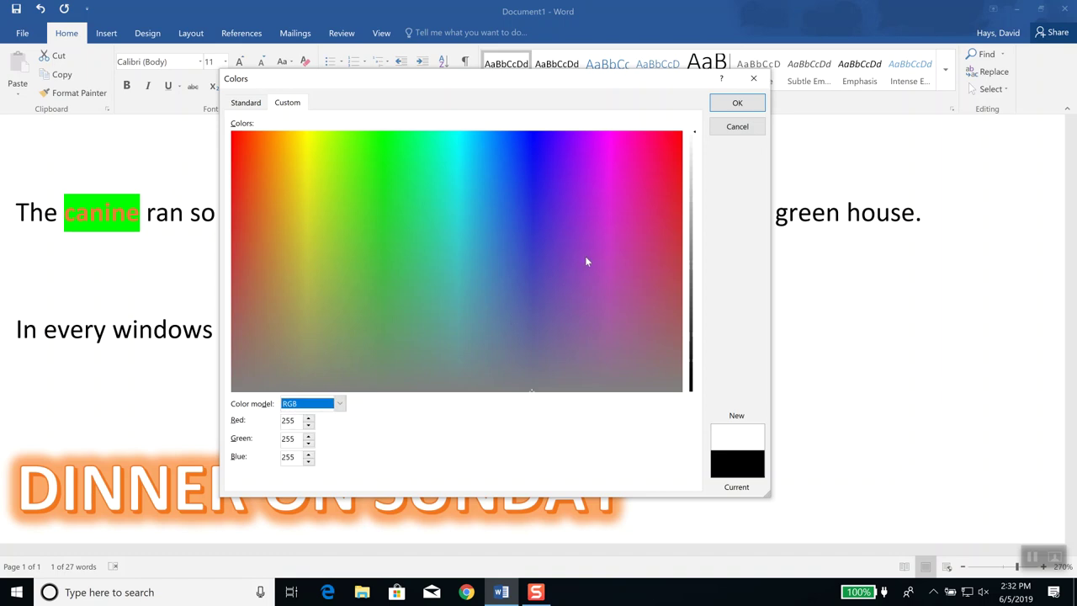
Pick a magenta shade in the custom spectrum and lower its red, green and blue values slightly
left_click(612, 180)
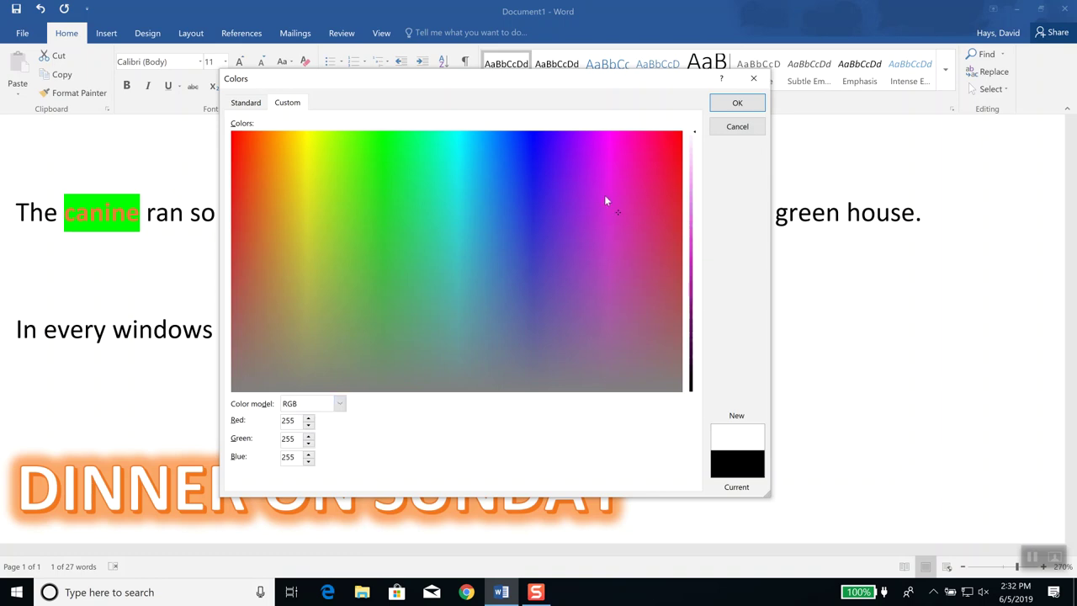
left_click(309, 425)
left_click(309, 442)
left_click(309, 442)
left_click(309, 443)
left_click(309, 461)
left_click(309, 461)
Try blue, cyan and violet shades in the custom spectrum, and apply a magenta shade as the font color
left_click(515, 243)
left_click(446, 244)
left_click(529, 243)
left_click(570, 280)
left_click(606, 226)
left_click(732, 105)
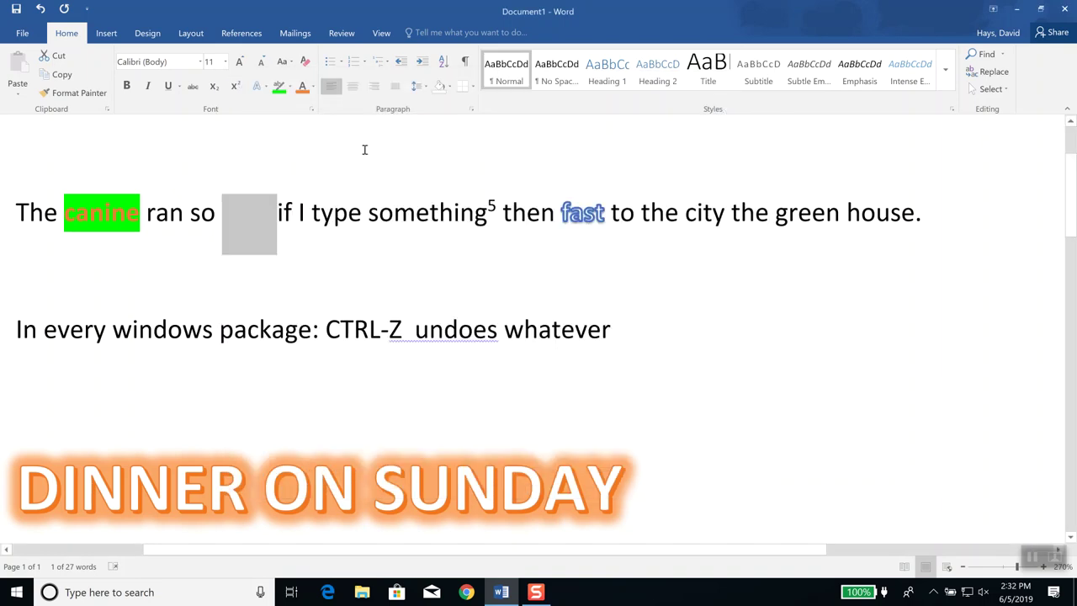
Select the unreadable white word between "so" and "if" and open its font color choices
left_click(336, 215)
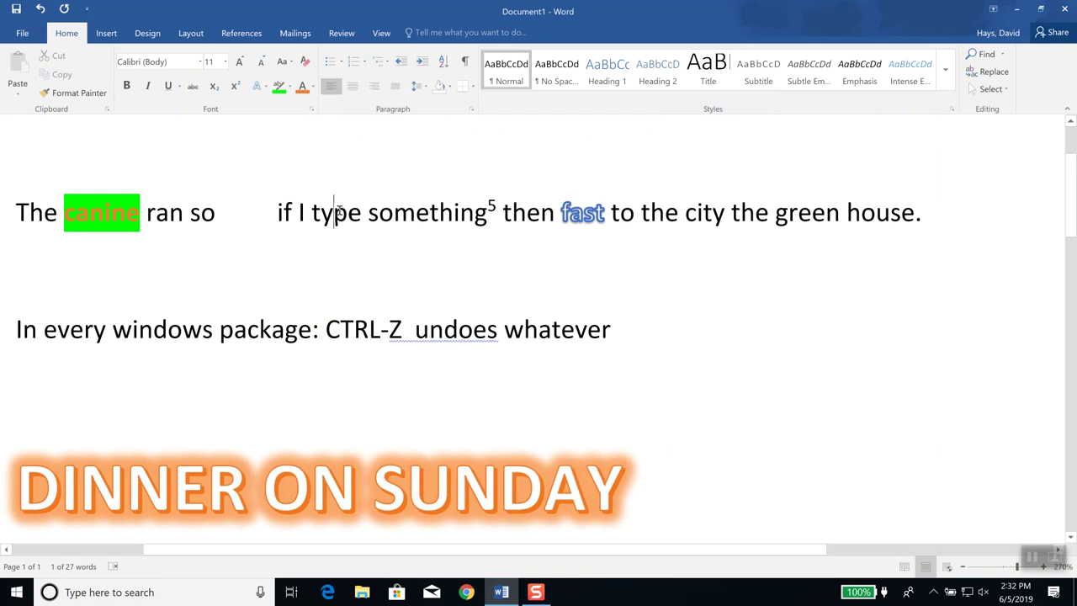
triple_click(246, 215)
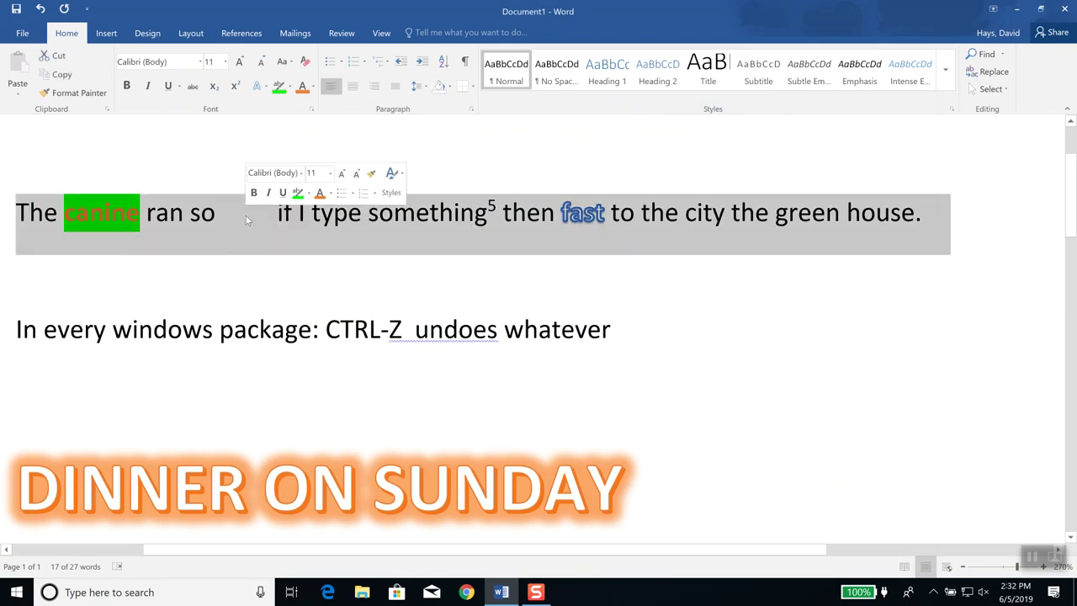
left_click(246, 216)
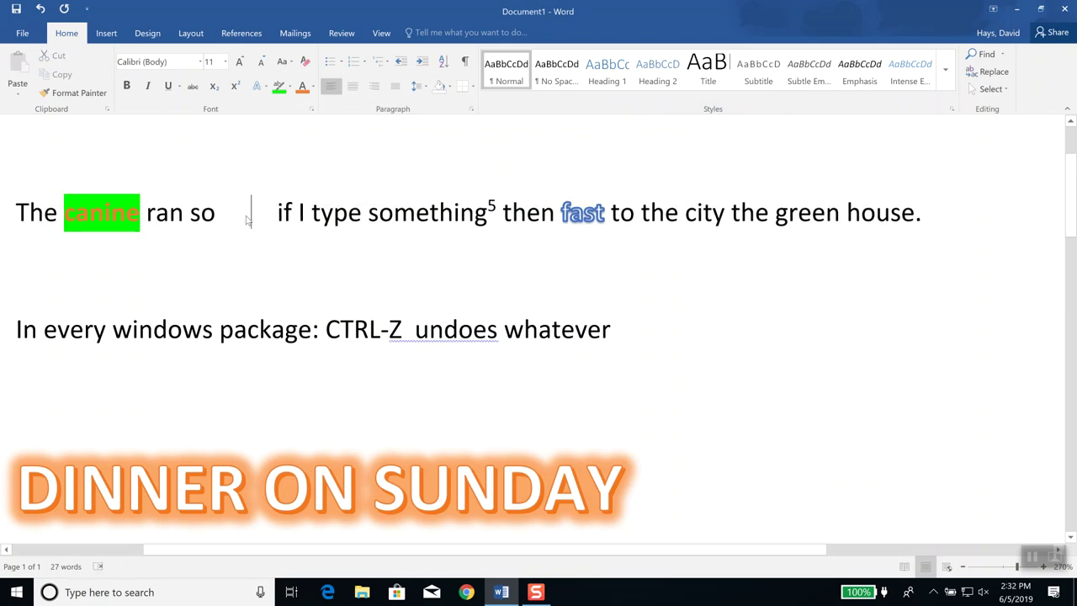
double_click(245, 215)
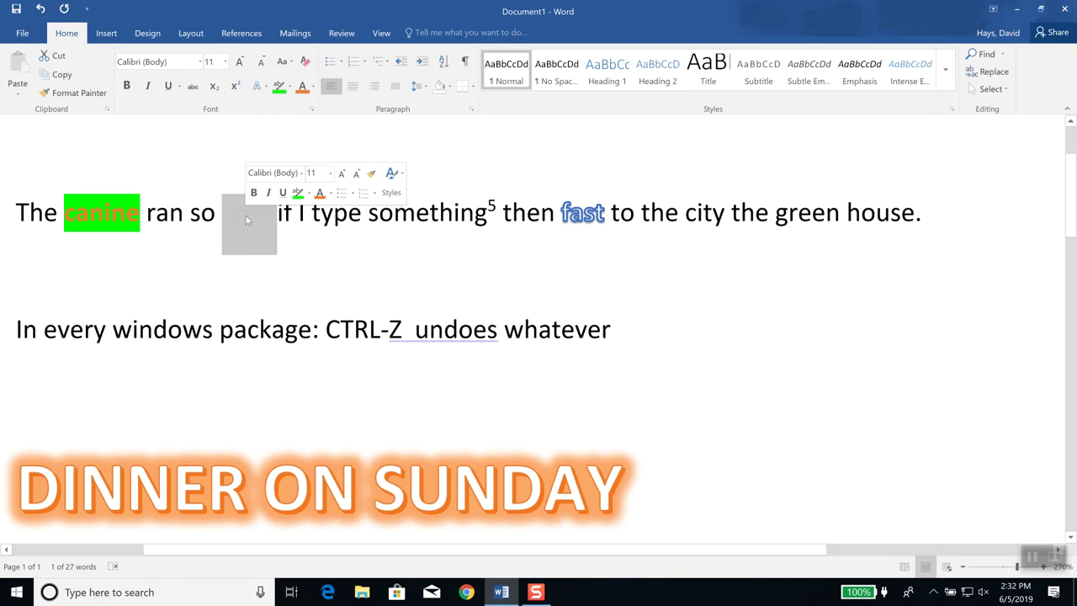
left_click(313, 86)
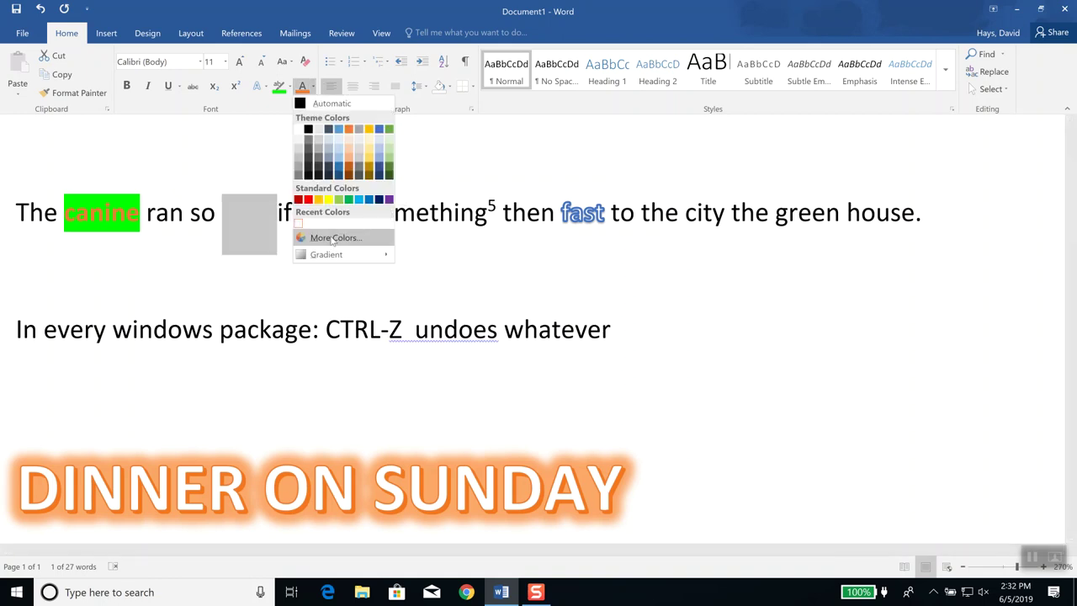
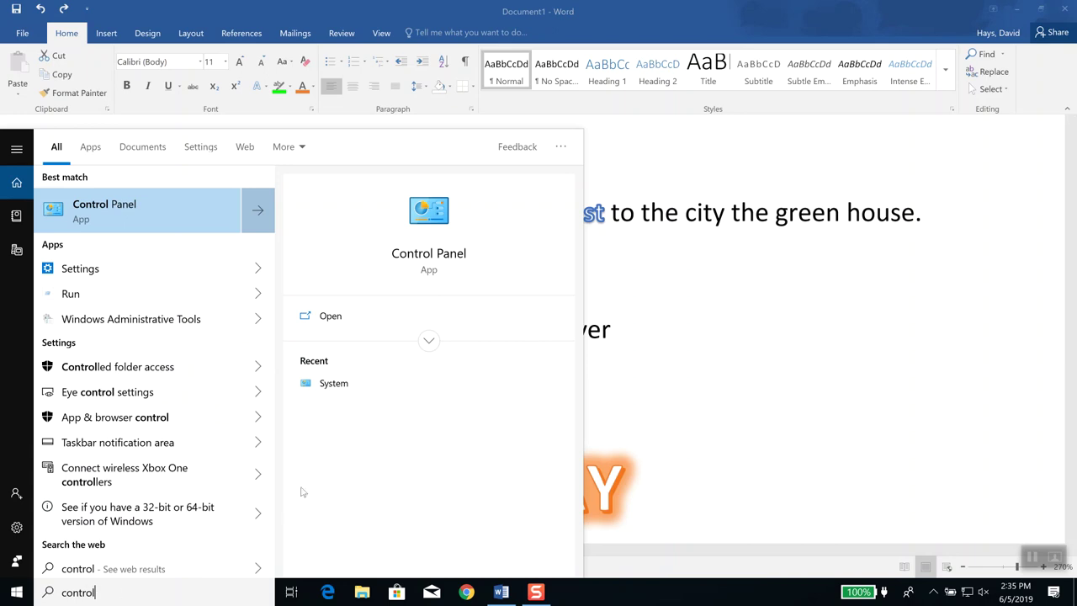
Open the Control Panel, search it for "font", and close it
left_click(98, 210)
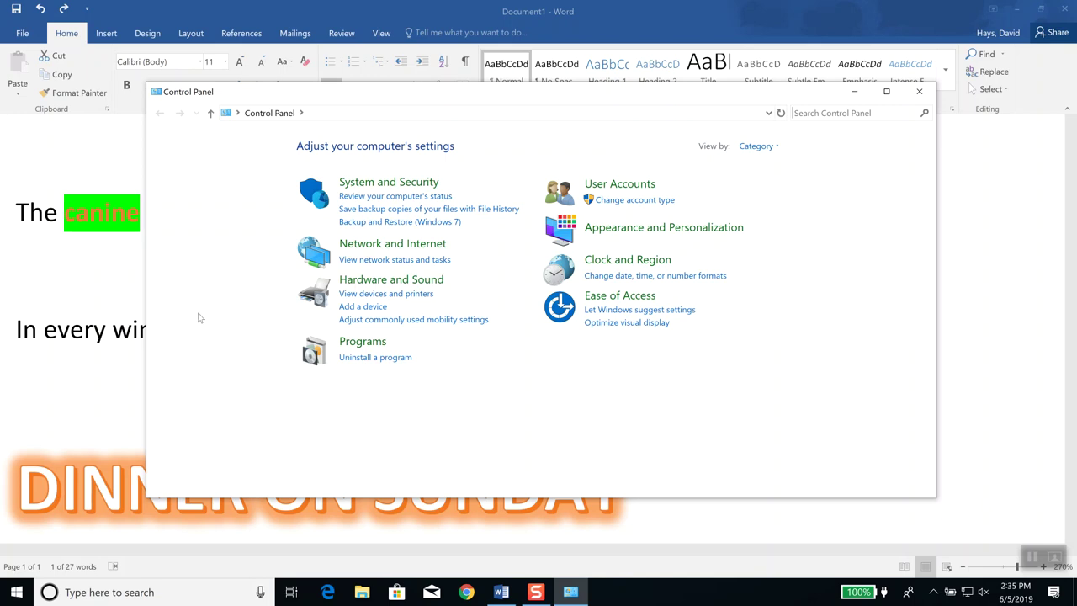
left_click(824, 112)
type("font")
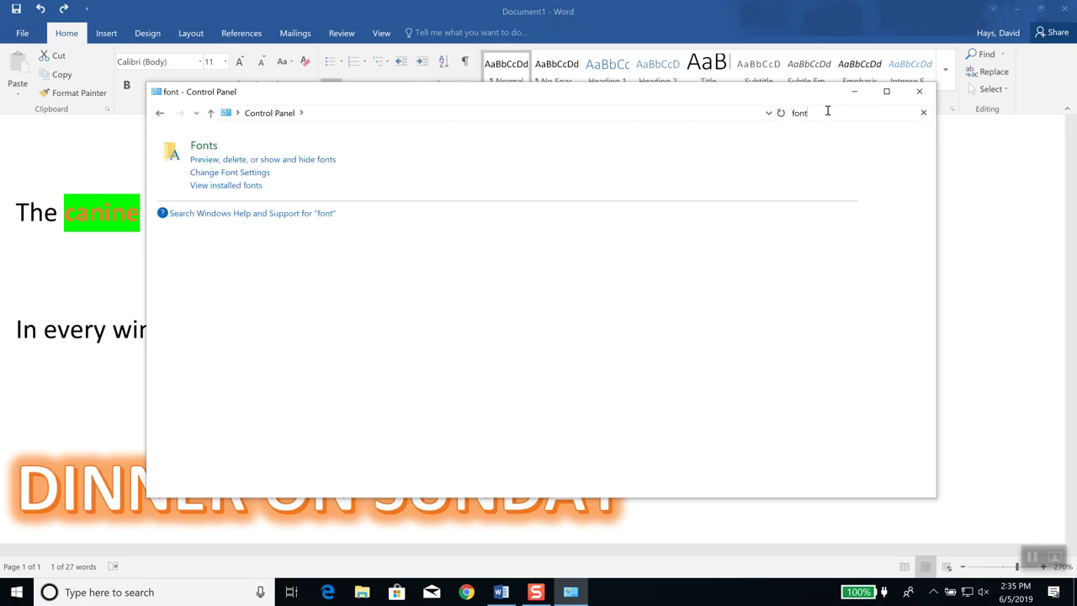
left_click(919, 91)
left_click(98, 591)
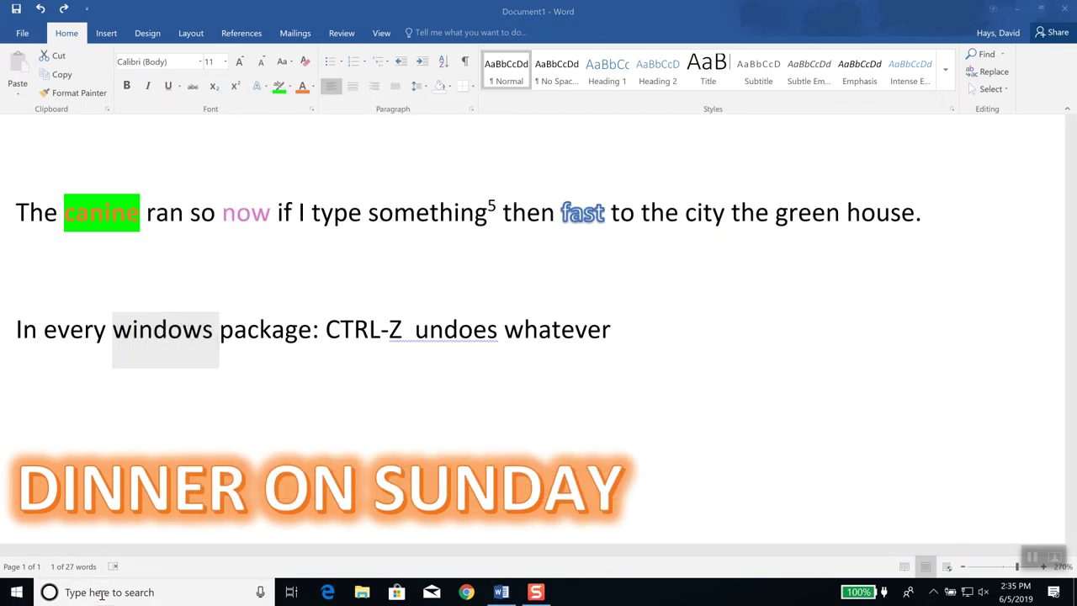
type("font")
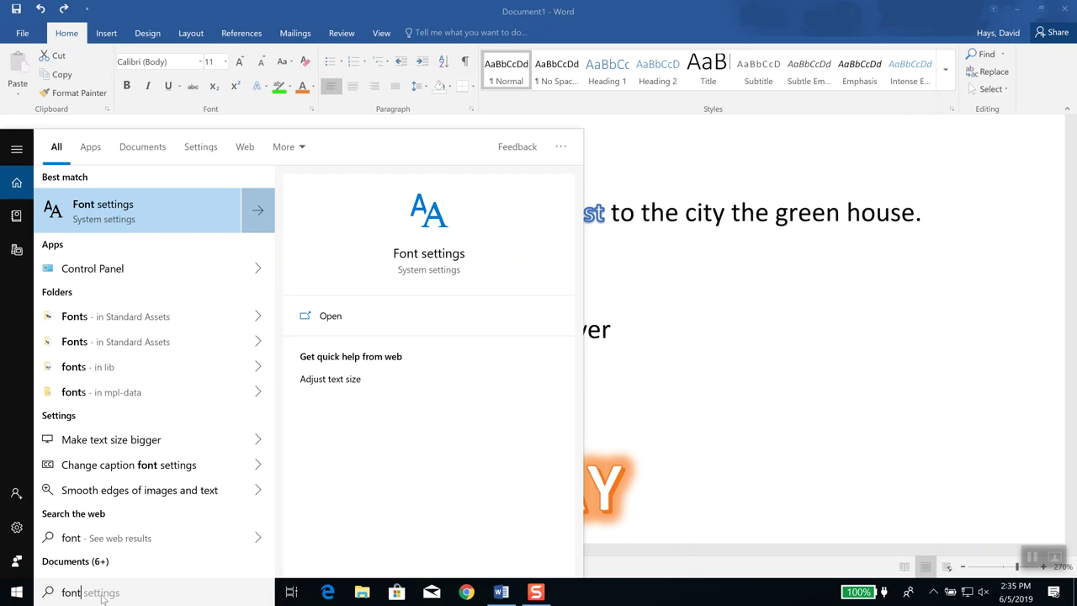
key("BackSpace")
key("BackSpace")
key("BackSpace")
key("BackSpace")
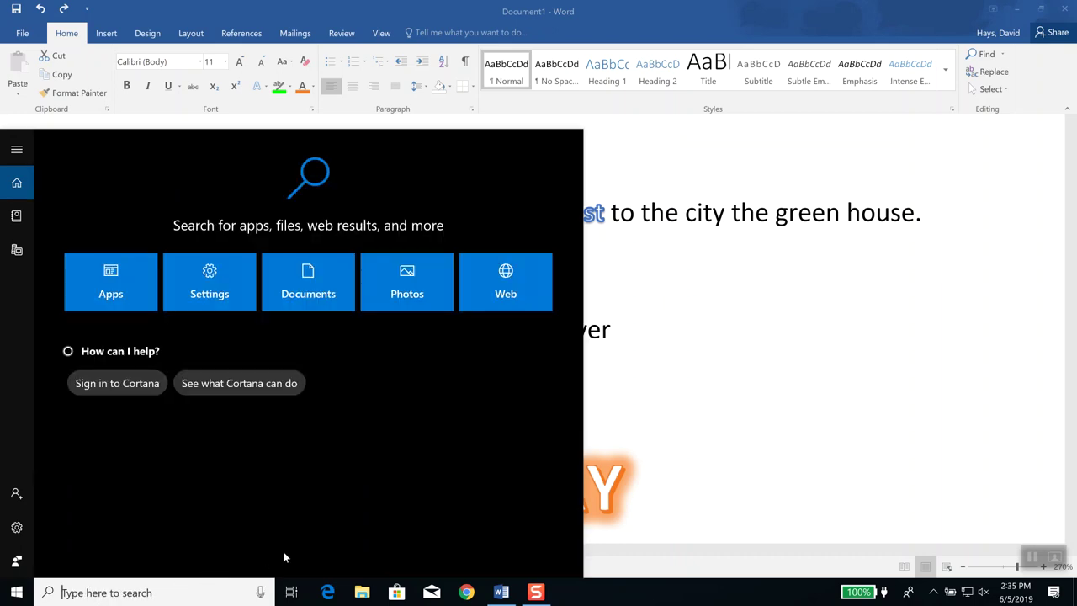
left_click(728, 419)
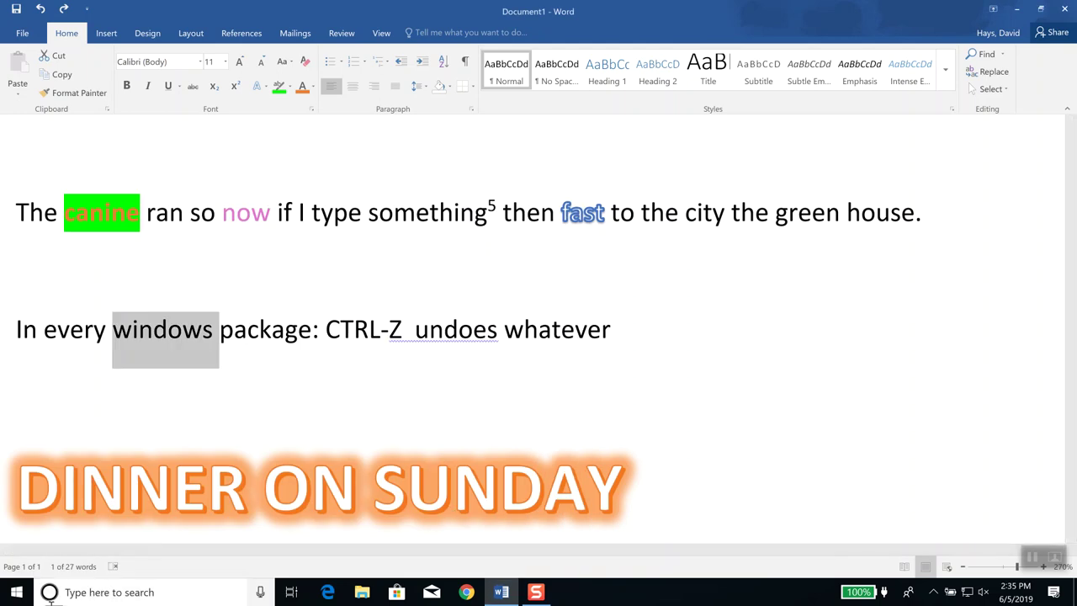
Search Windows for "font", open Font settings, and look through the list of available fonts
left_click(110, 594)
type("font")
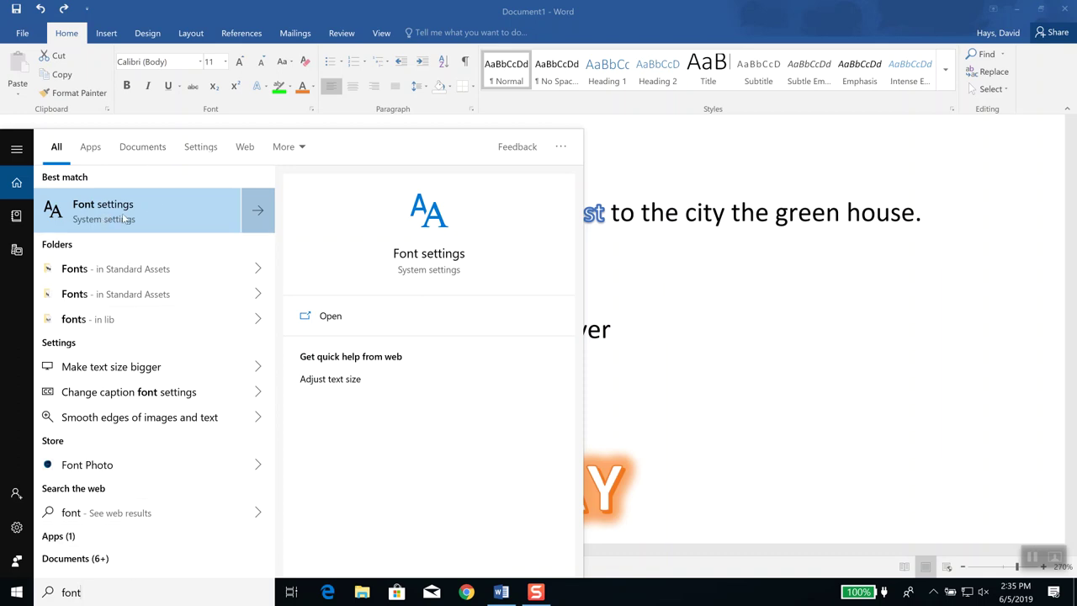
left_click(124, 218)
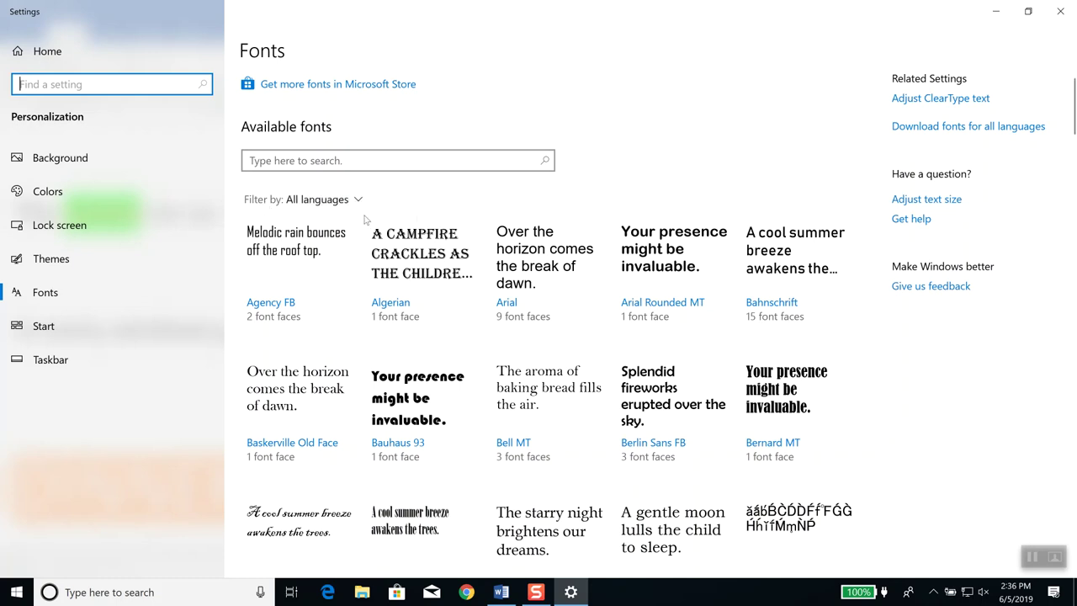
scroll(518, 252, "down", 15)
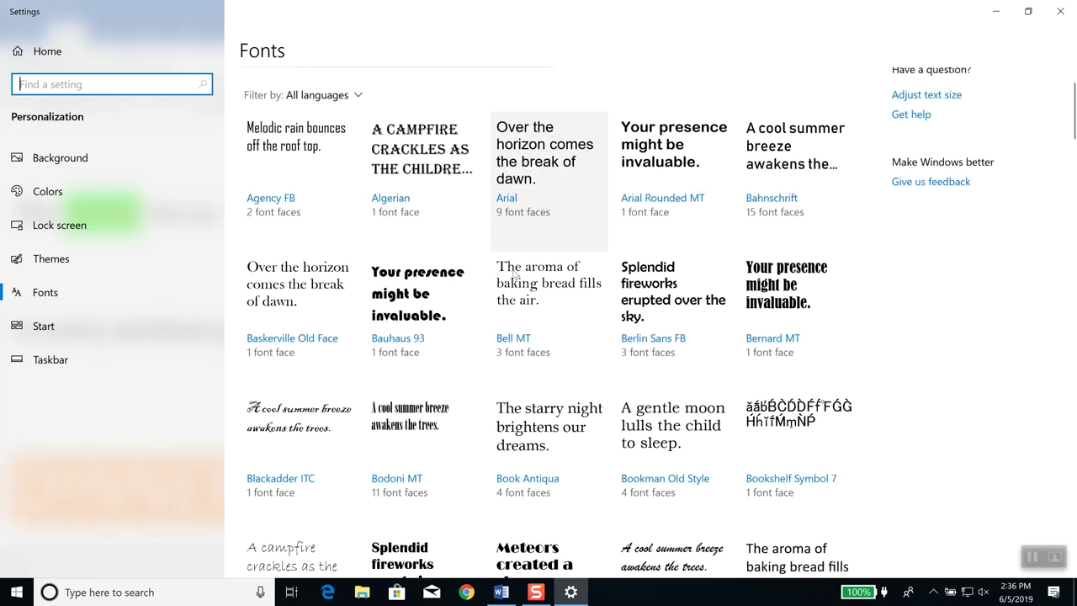
scroll(517, 259, "down", 20)
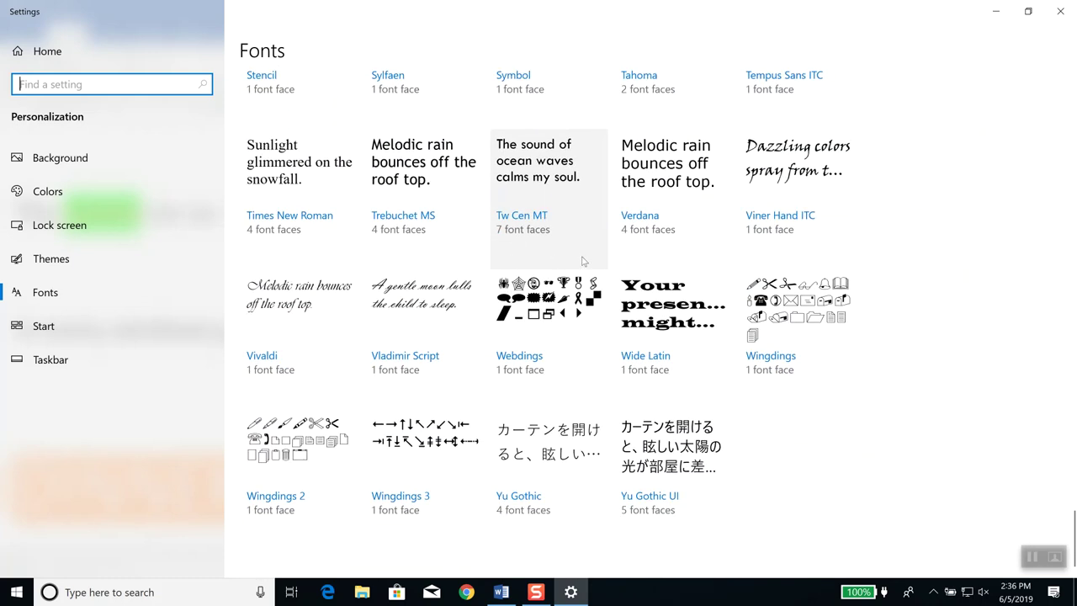
scroll(438, 386, "up", 3)
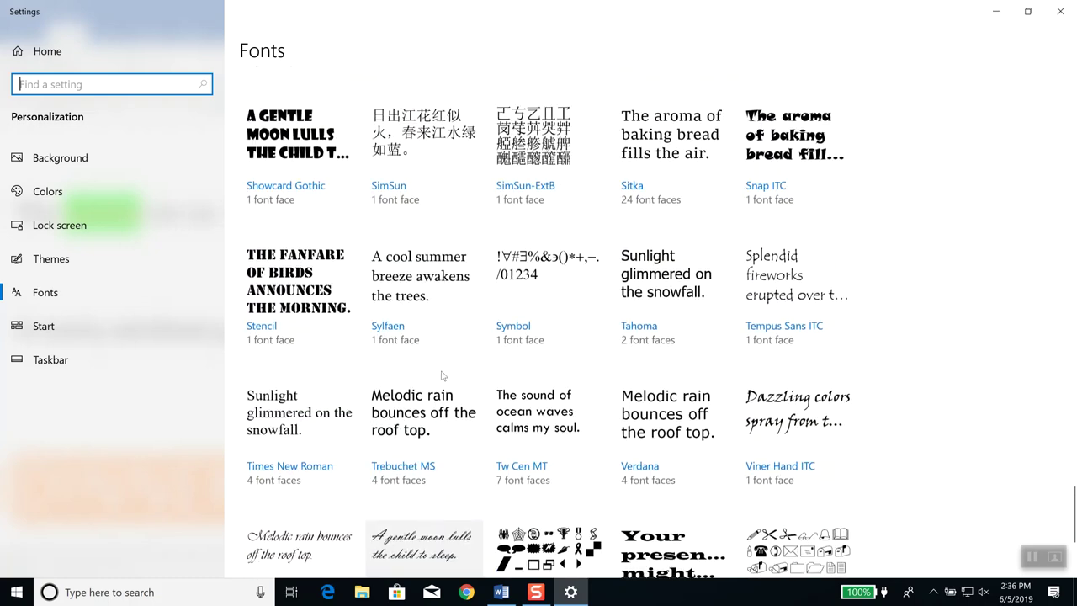
scroll(459, 365, "up", 20)
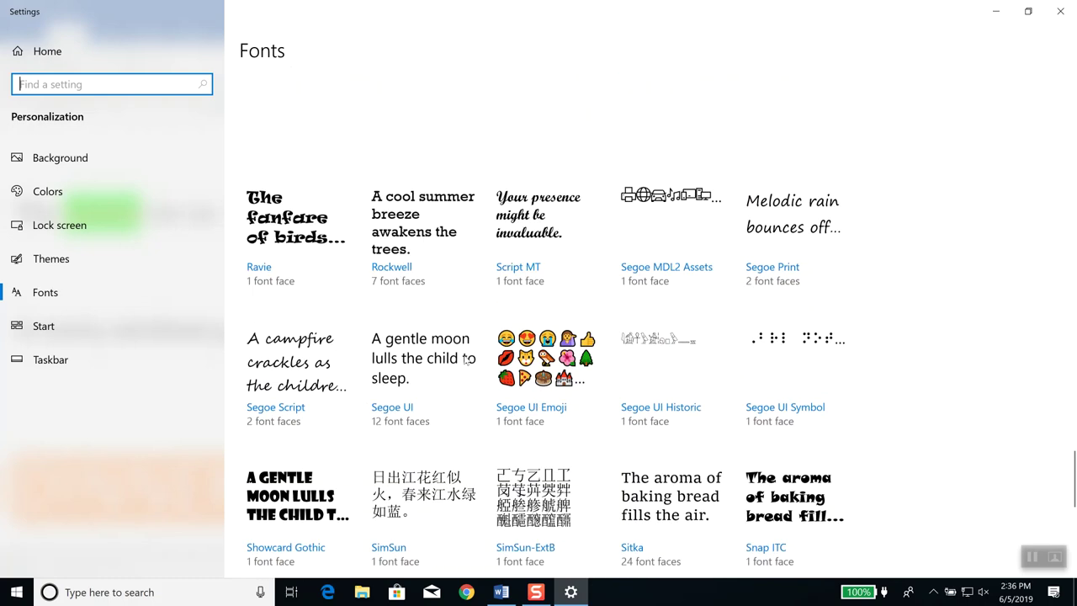
scroll(459, 355, "up", 20)
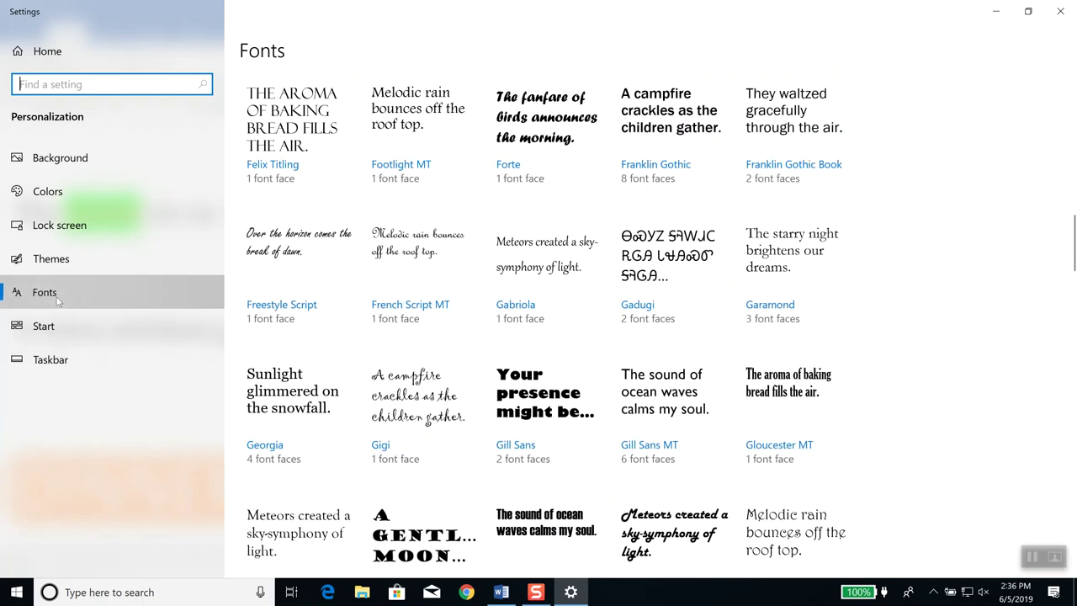
left_click(46, 292)
scroll(622, 218, "up", 15)
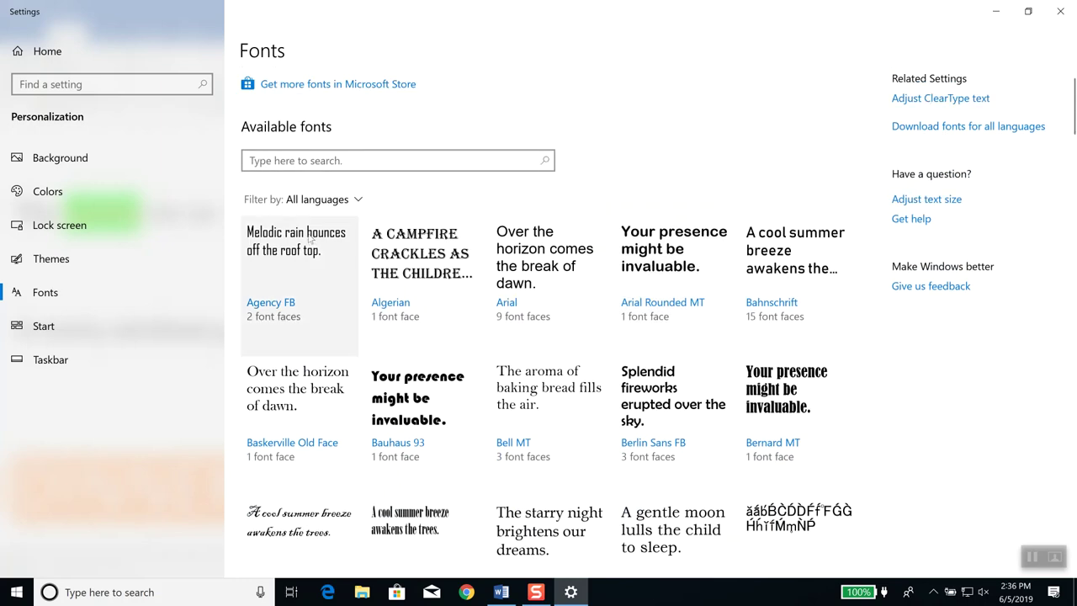
Browse the additional fonts offered in the Microsoft Store, and close the store and the font settings
left_click(298, 84)
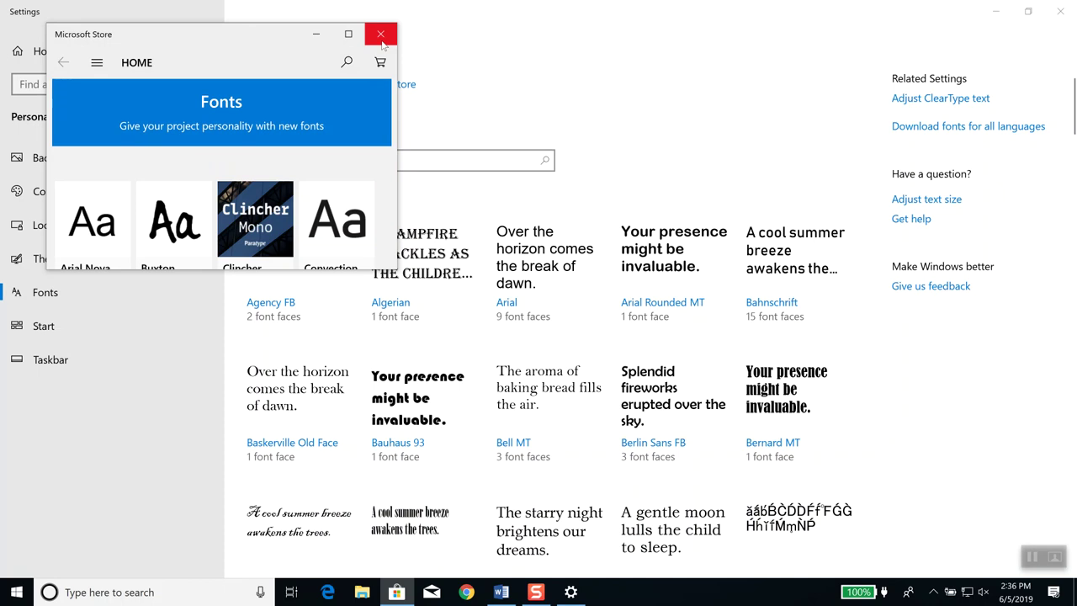
left_click(392, 211)
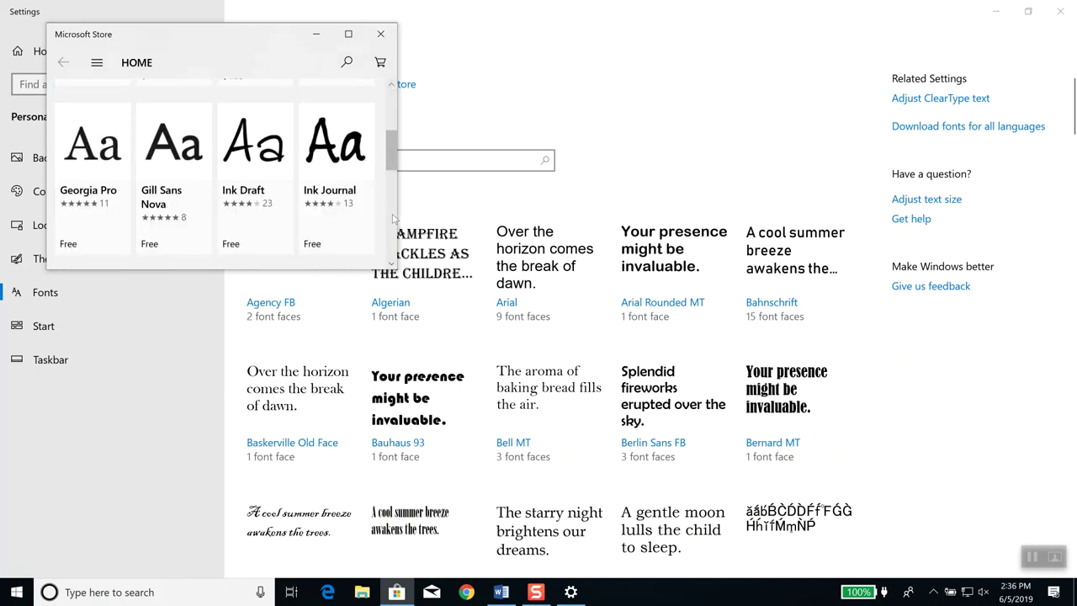
left_click(381, 33)
left_click(1061, 11)
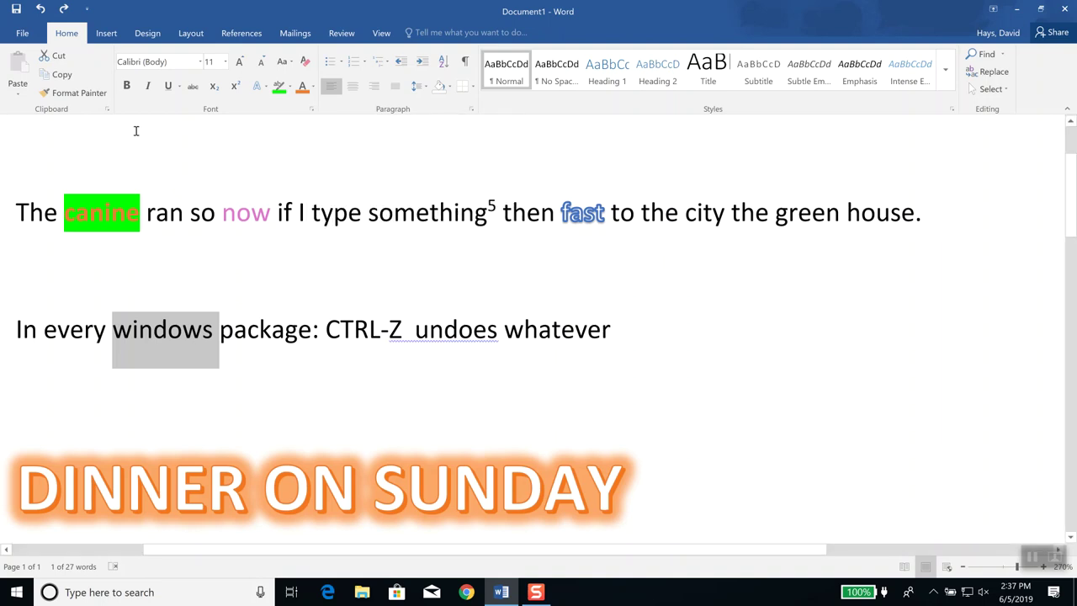
Open the Font dialog for the selected word "windows" and look through its font list and advanced character settings
left_click(311, 108)
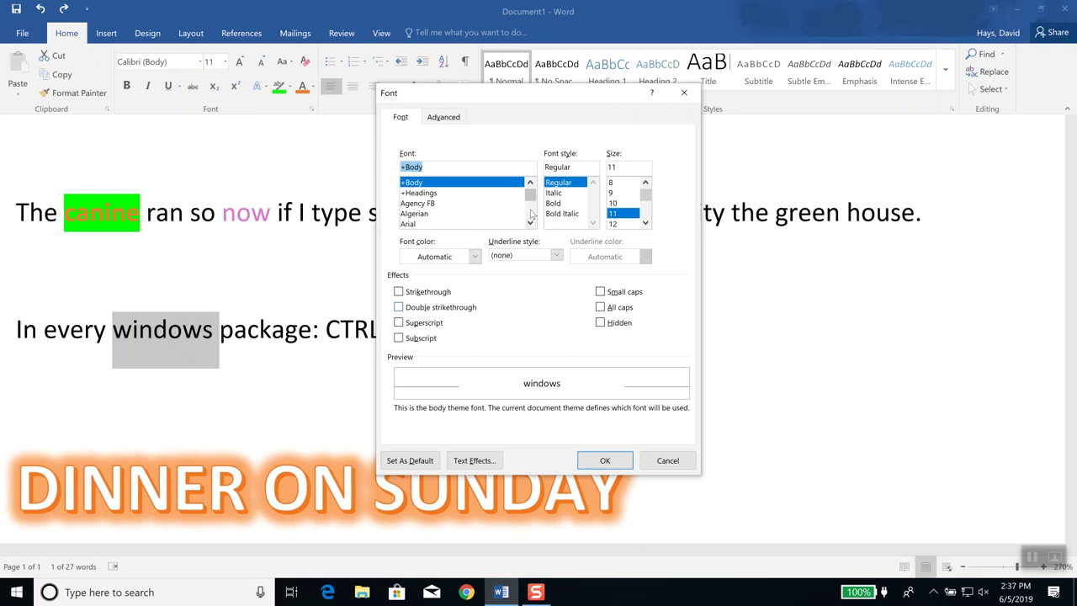
scroll(532, 213, "down", 3)
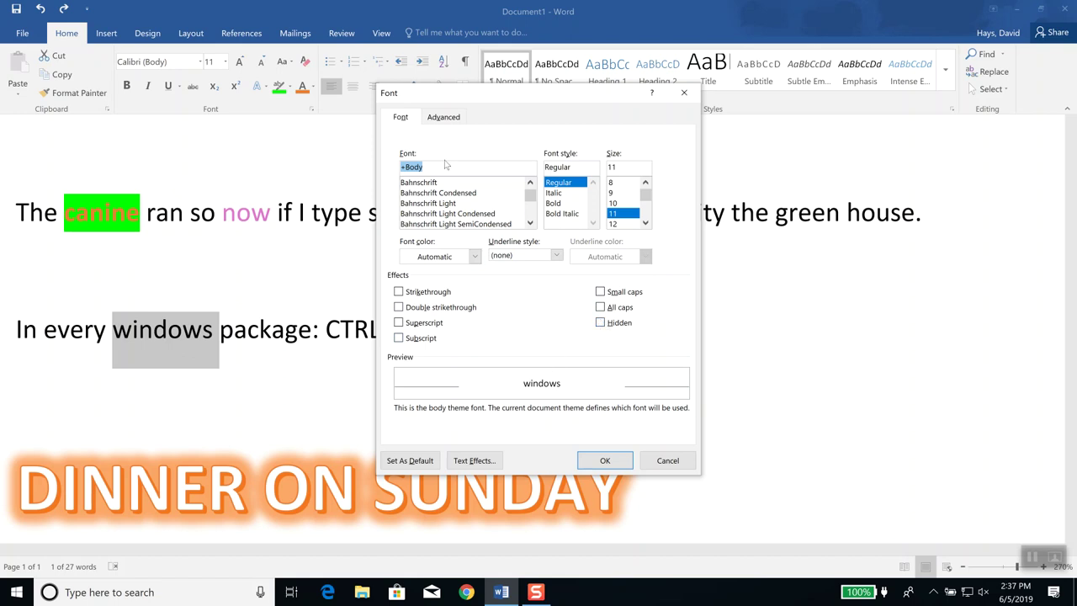
left_click(450, 119)
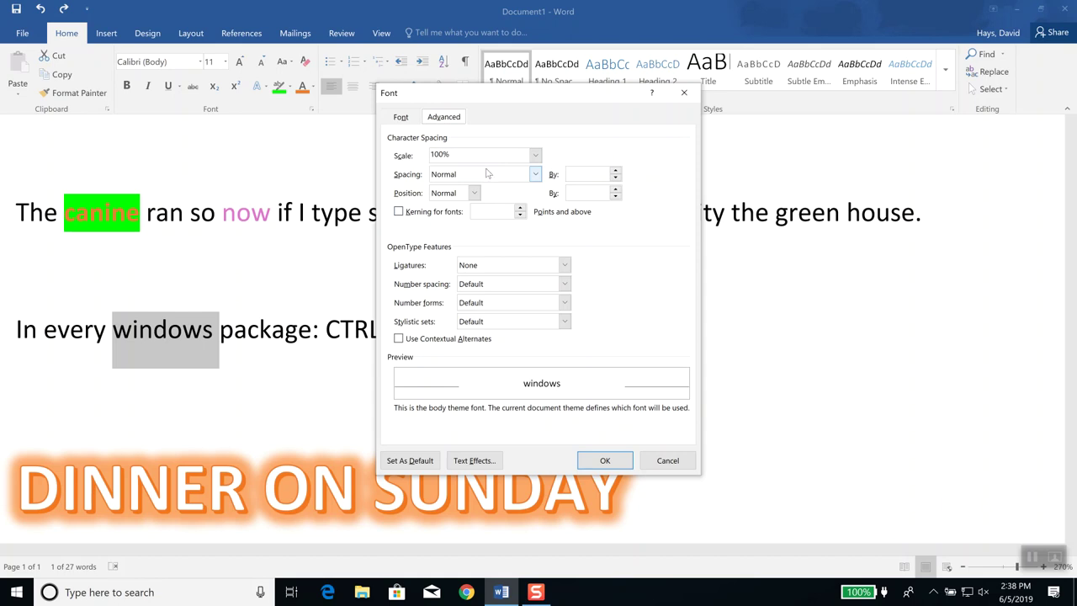
Try a 200% character scale on the word "windows", return it to 100% and close the Font dialog
left_click(536, 155)
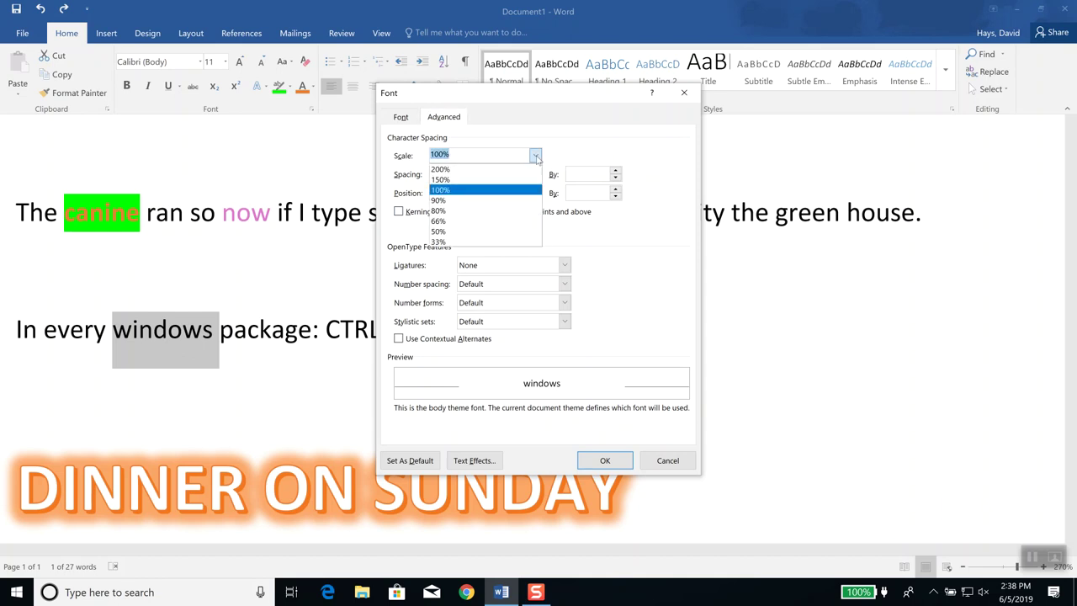
left_click(465, 169)
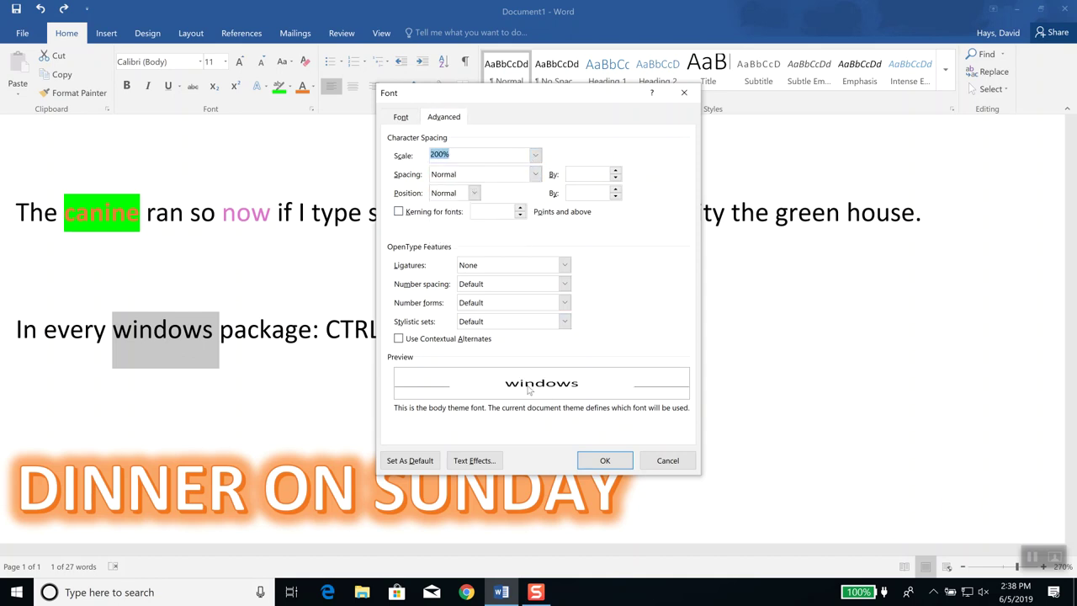
left_click(535, 155)
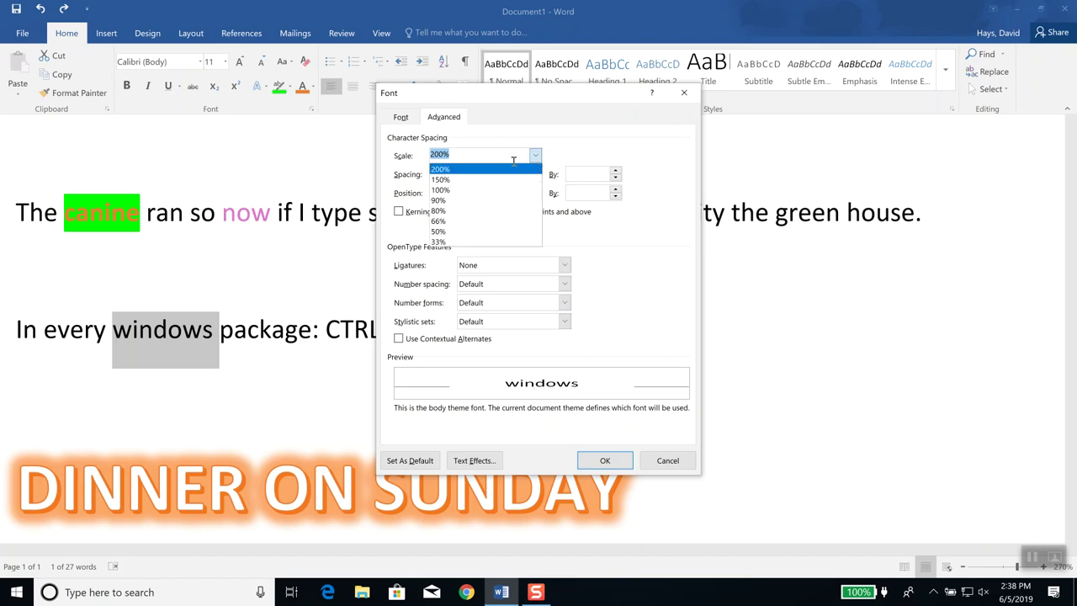
left_click(467, 190)
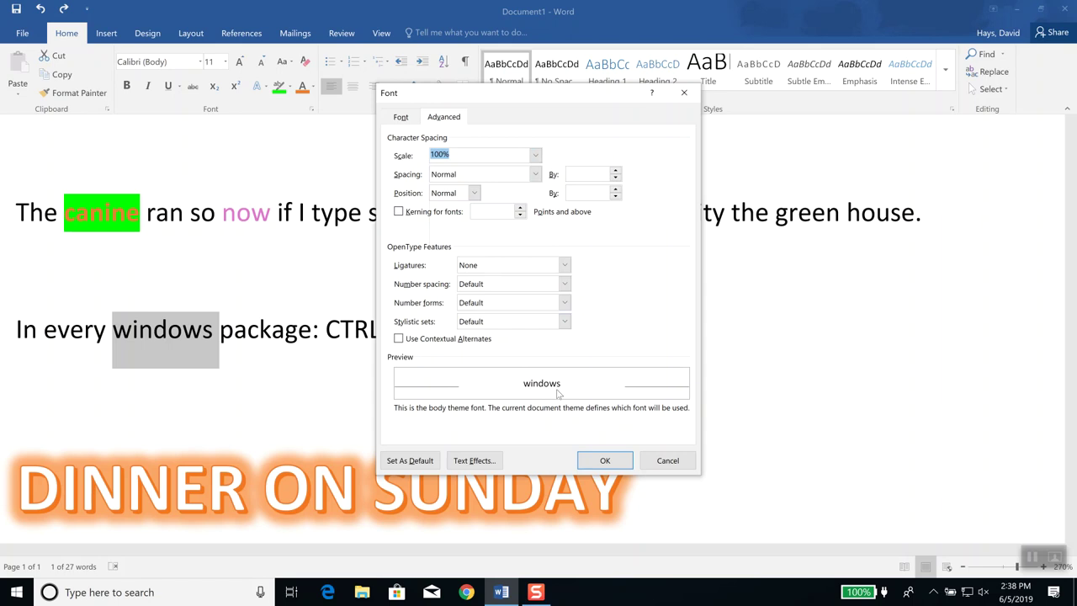
left_click(535, 159)
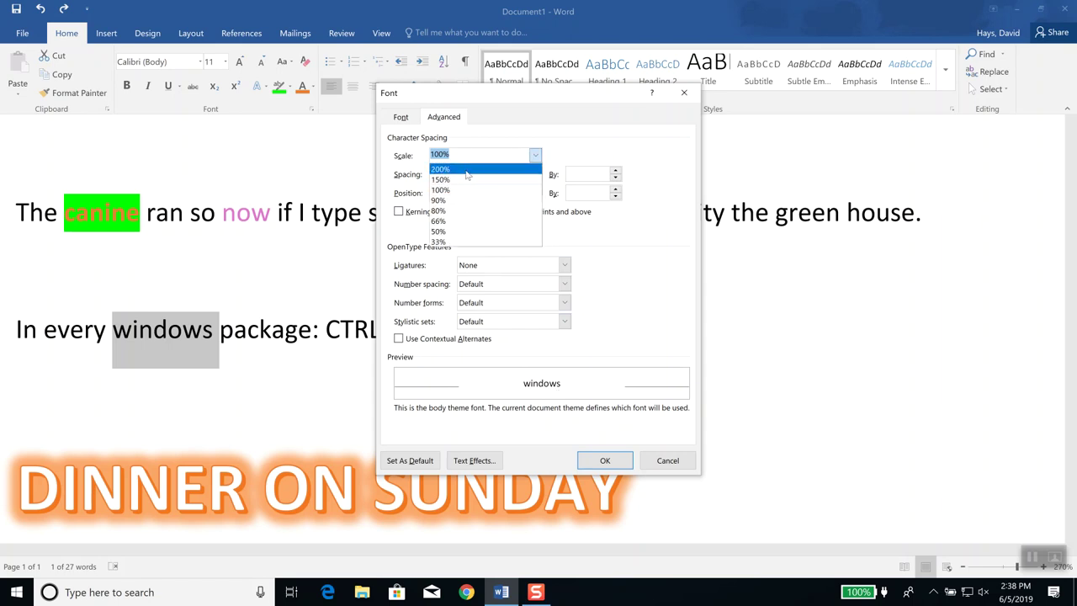
key("Escape")
left_click(684, 92)
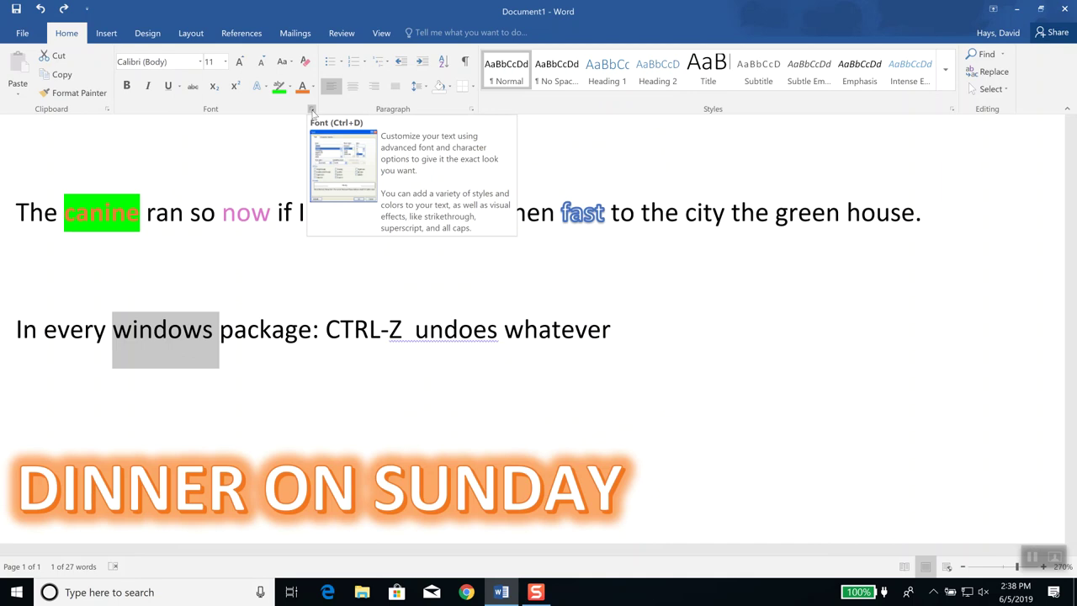
Reopen the advanced font settings for the word "windows" and set its character scale to 200%
left_click(312, 109)
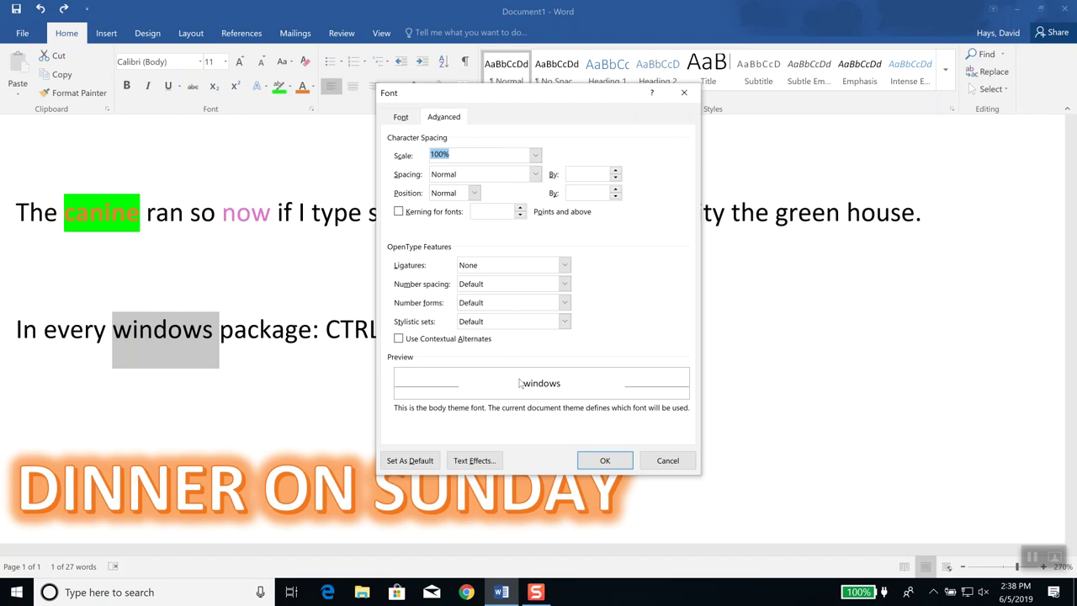
left_click(537, 154)
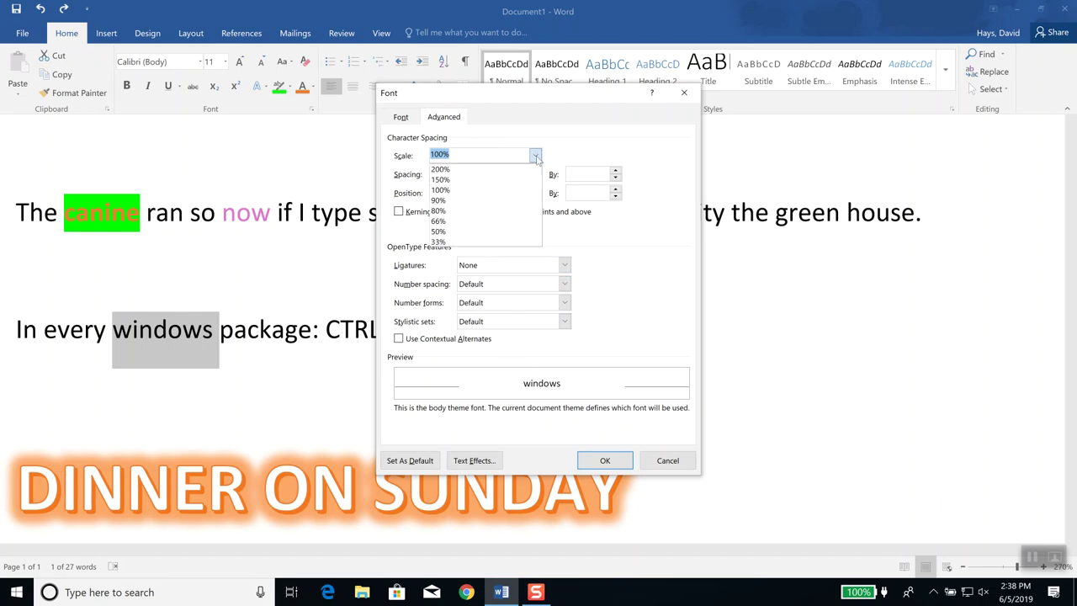
left_click(442, 170)
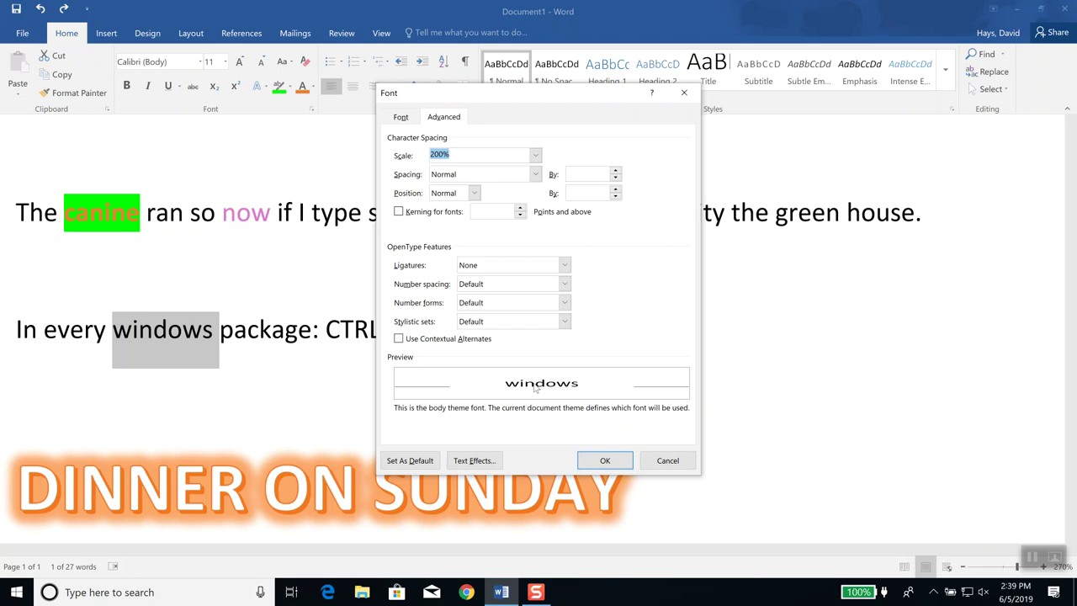
Compare expanded and condensed character spacing for the word "windows" and settle on Expanded
left_click(535, 175)
left_click(470, 200)
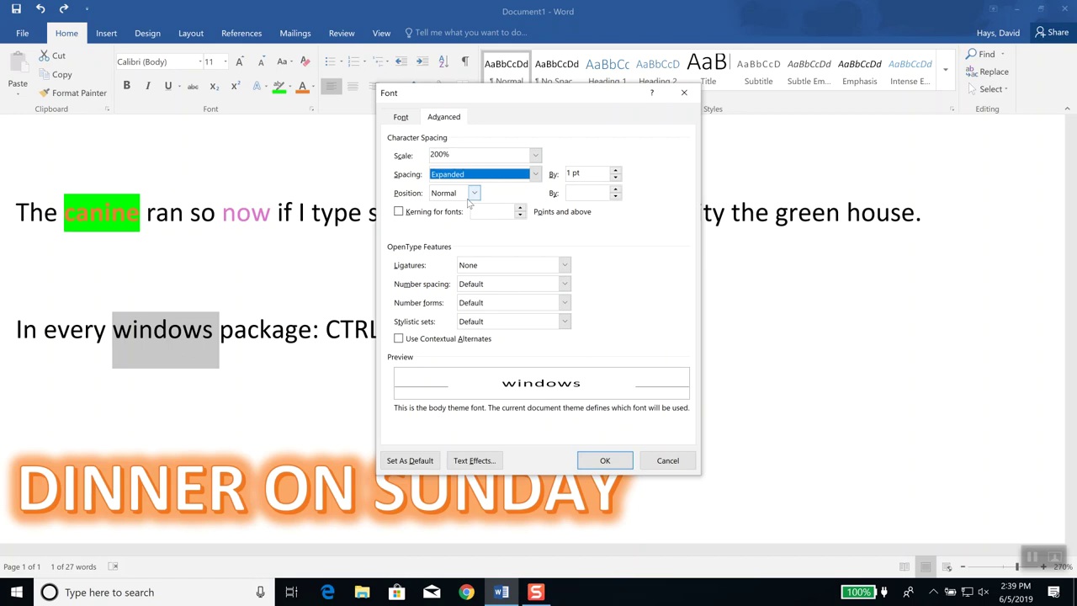
left_click(535, 175)
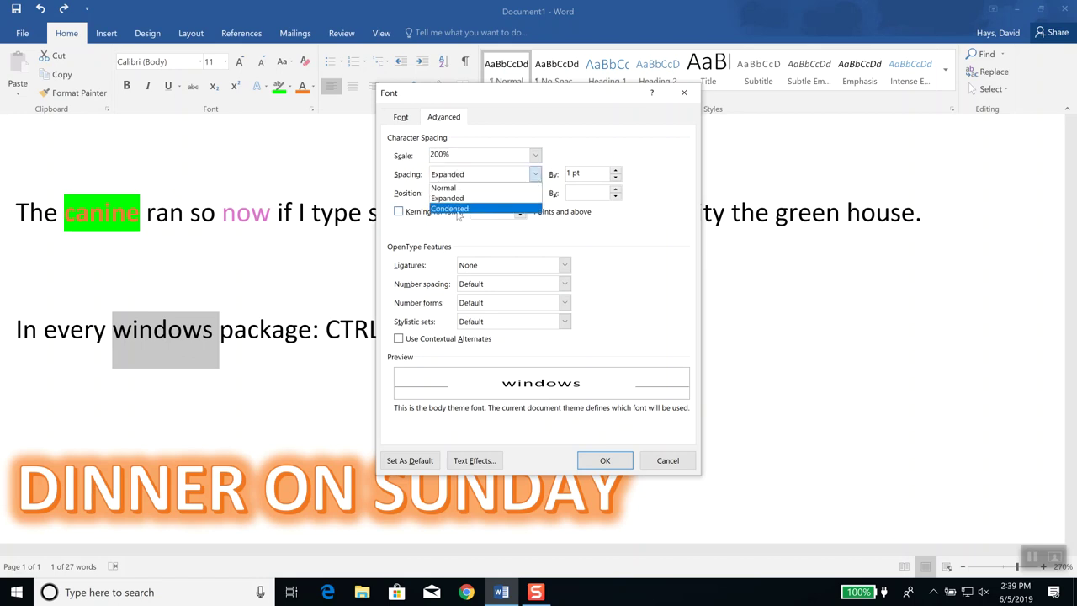
left_click(458, 211)
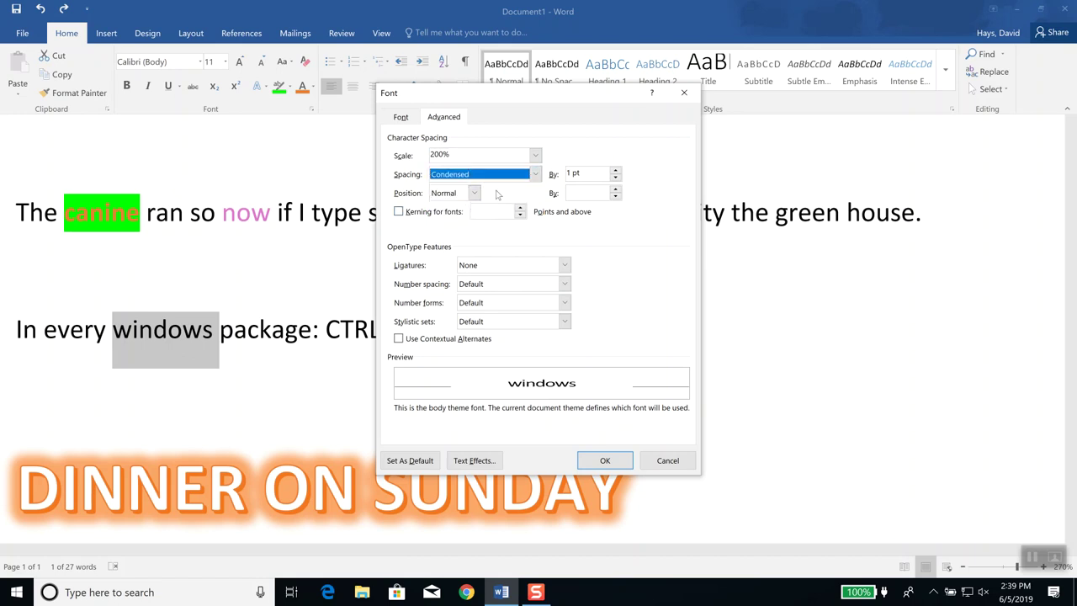
left_click(537, 176)
left_click(465, 202)
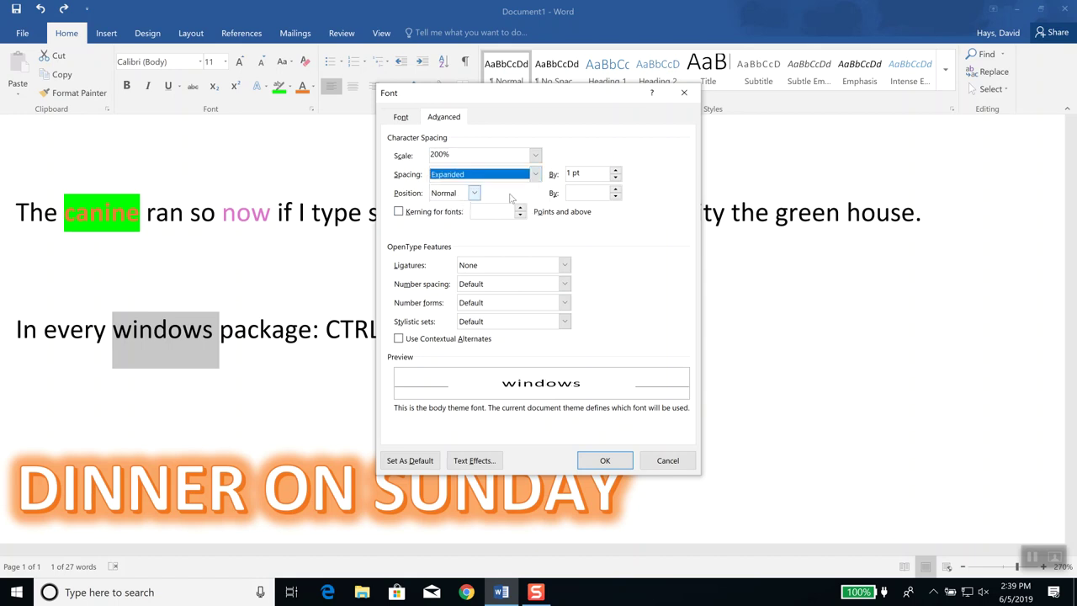
Increase the expanded character spacing amount to 4.6 pt
left_click(616, 172)
left_click(616, 172)
left_click(616, 171)
left_click(617, 172)
left_click(617, 172)
left_click(616, 172)
left_click(616, 172)
left_click(616, 172)
left_click(616, 172)
left_click(616, 172)
left_click(616, 171)
left_click(616, 171)
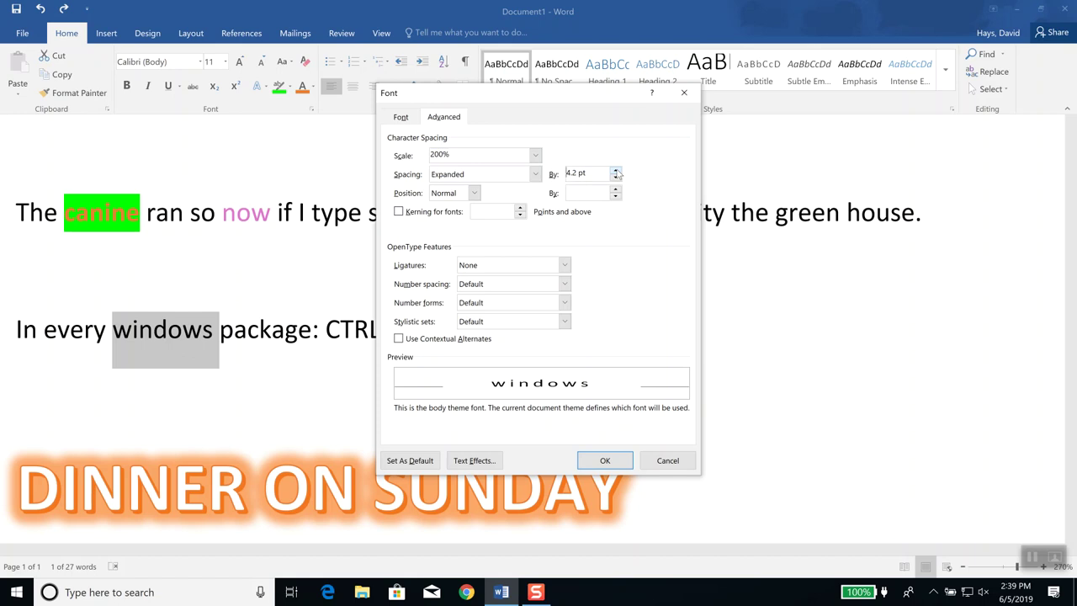
left_click(616, 172)
left_click(616, 172)
Try the Raised character position on the word "windows" and return the position to Normal
left_click(475, 194)
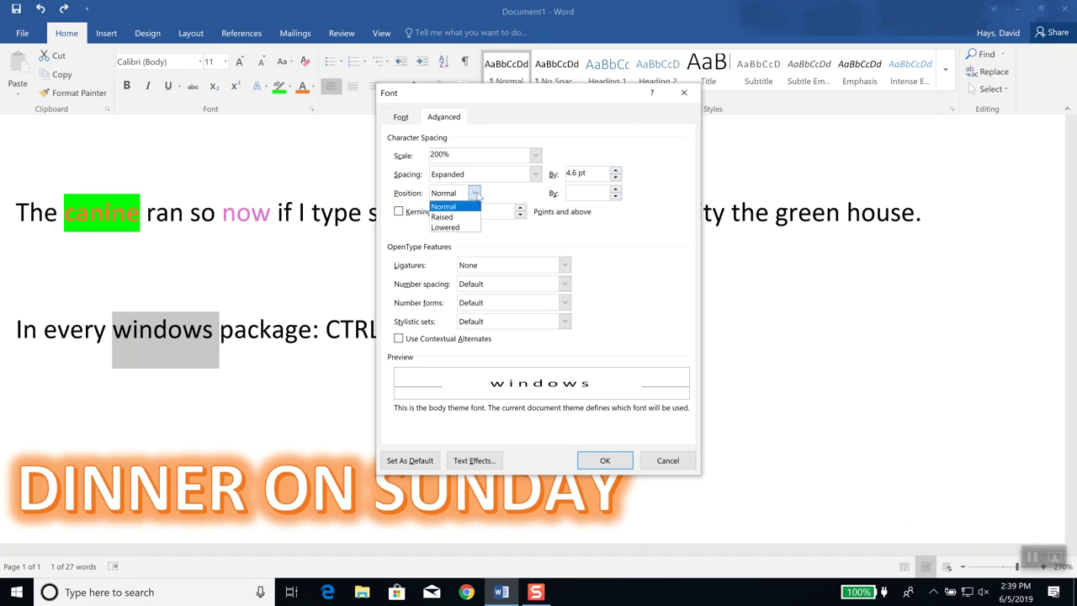
left_click(446, 218)
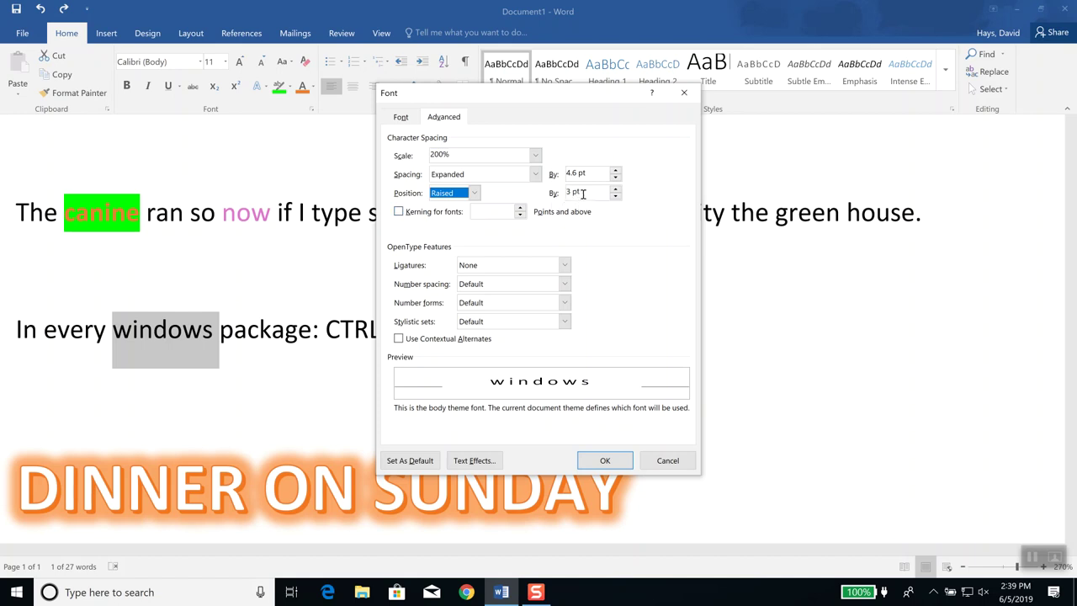
left_click(474, 194)
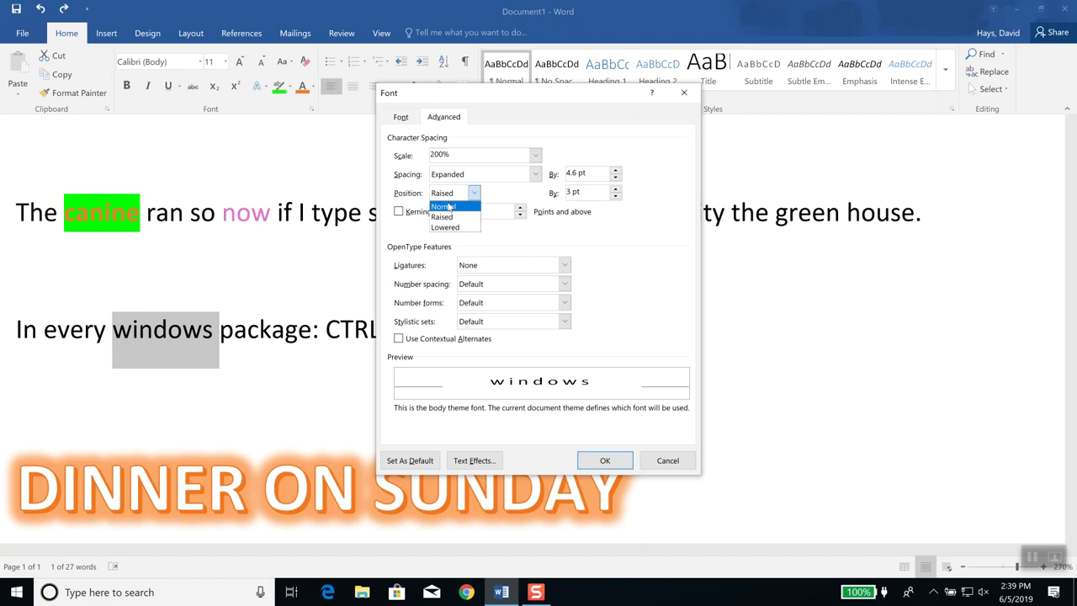
left_click(451, 203)
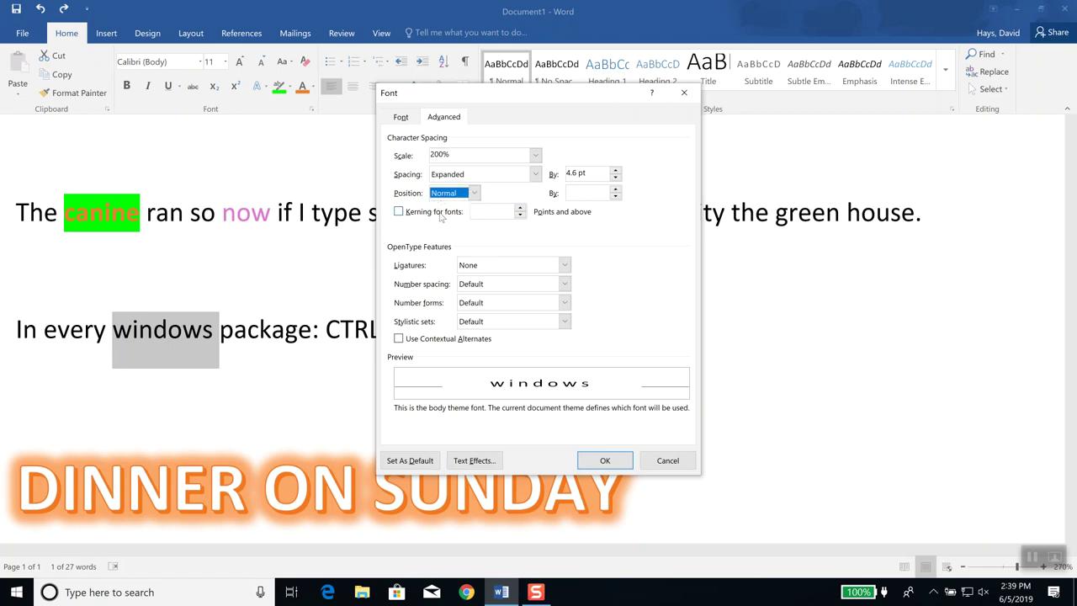
left_click(439, 215)
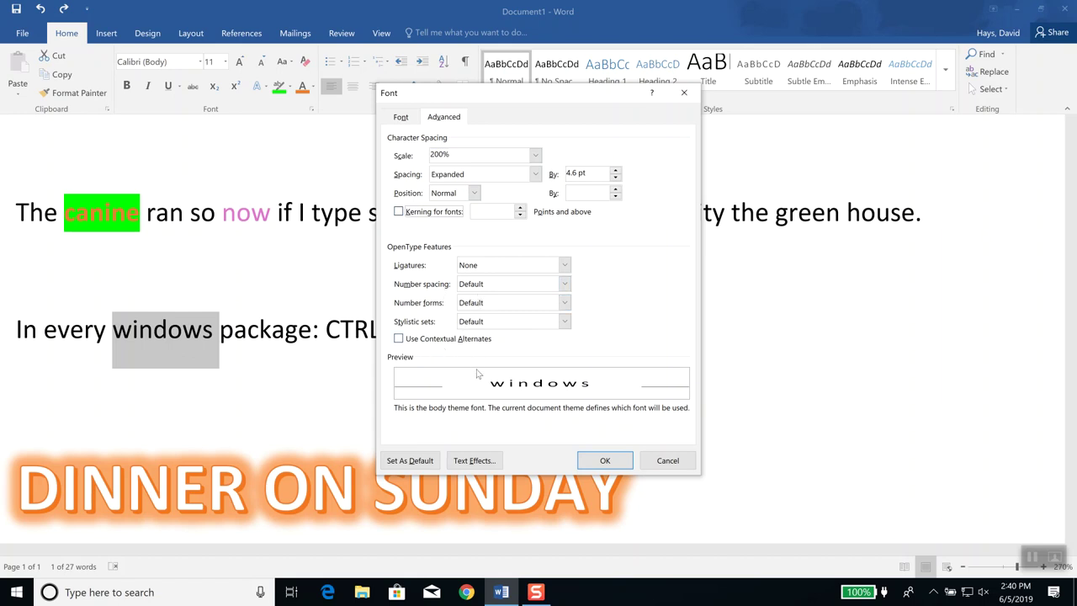
In the text effects, set the solid text fill's transparency to 66%, view the outline options, and close the effects dialog
left_click(478, 460)
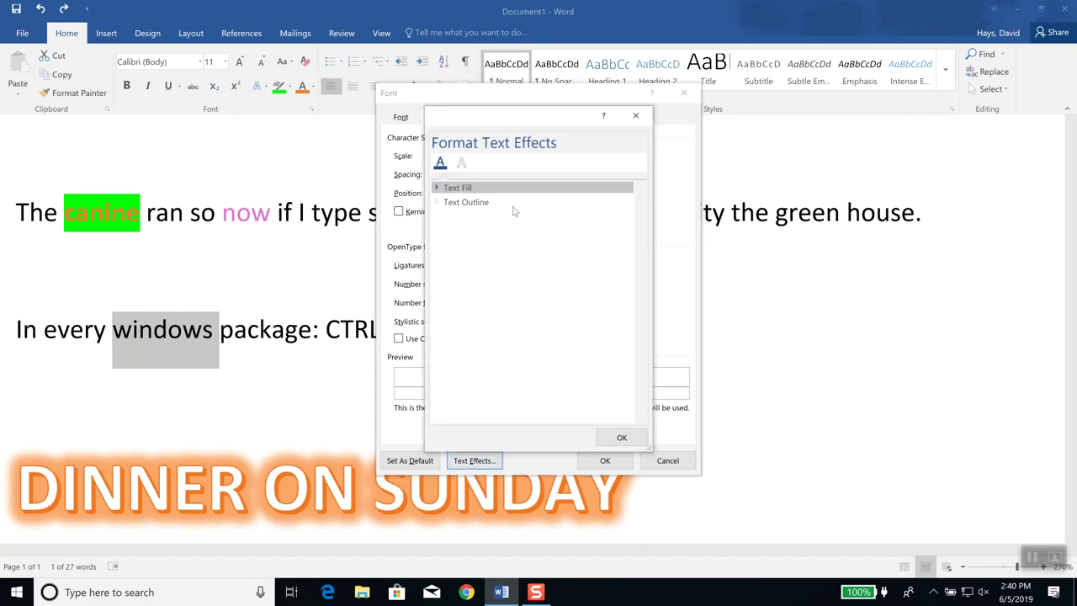
left_click(438, 188)
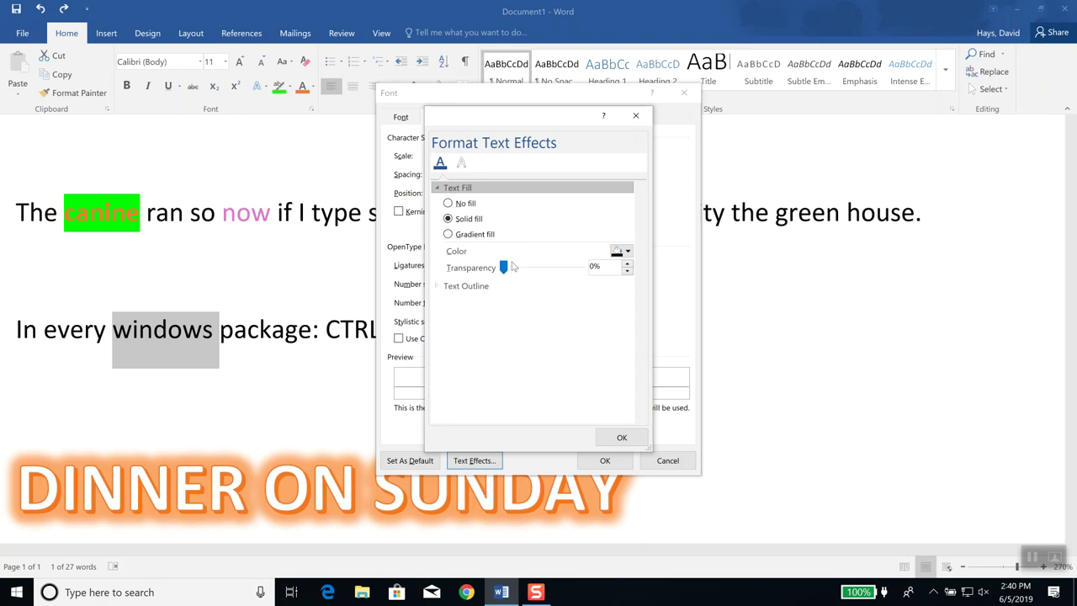
left_click_drag(503, 267, 562, 270)
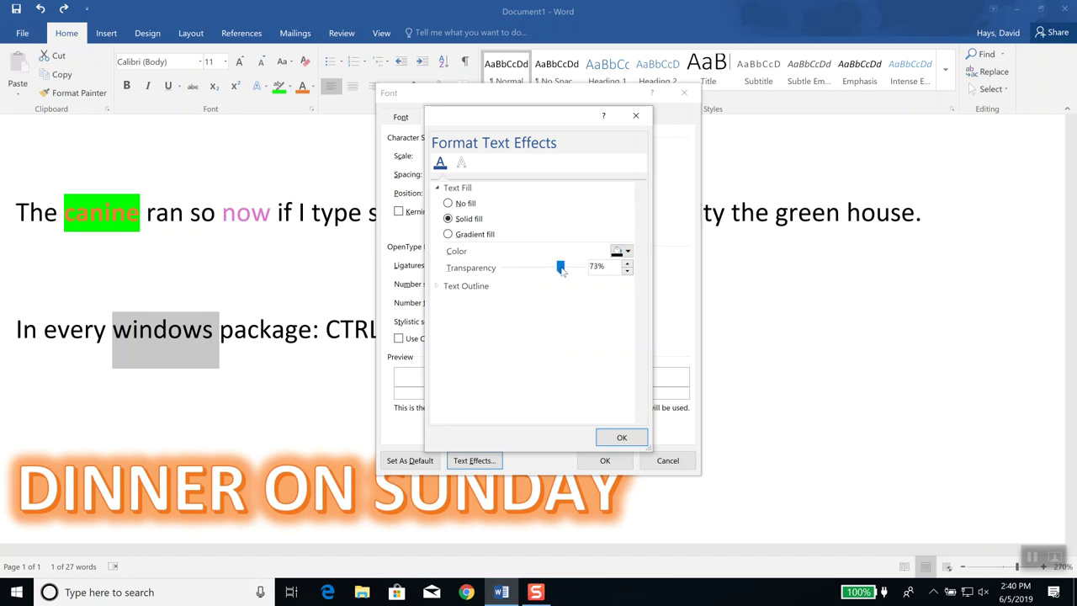
left_click_drag(561, 270, 554, 269)
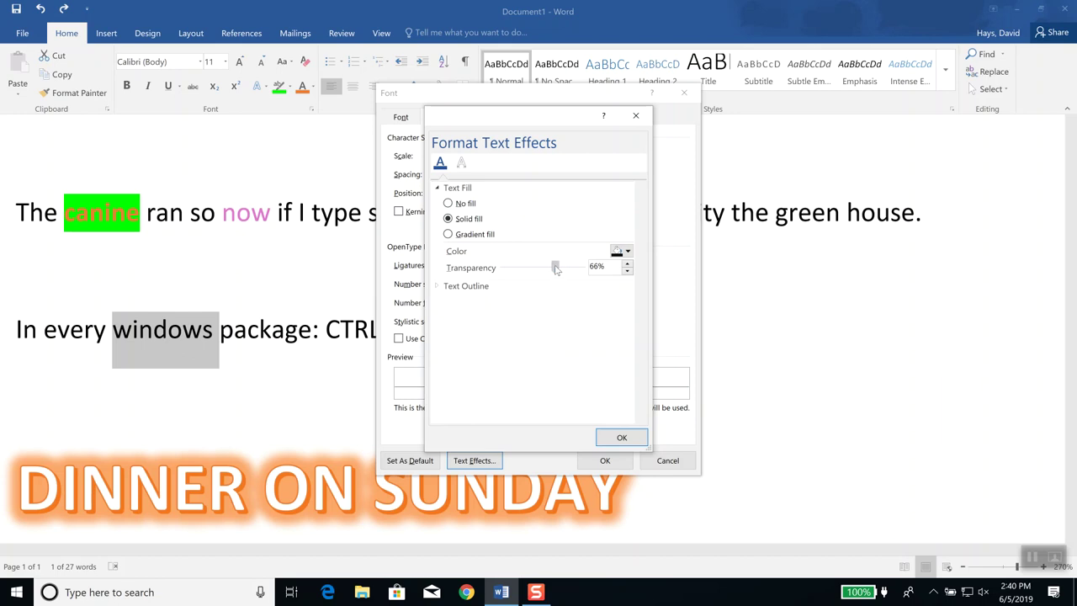
left_click(438, 287)
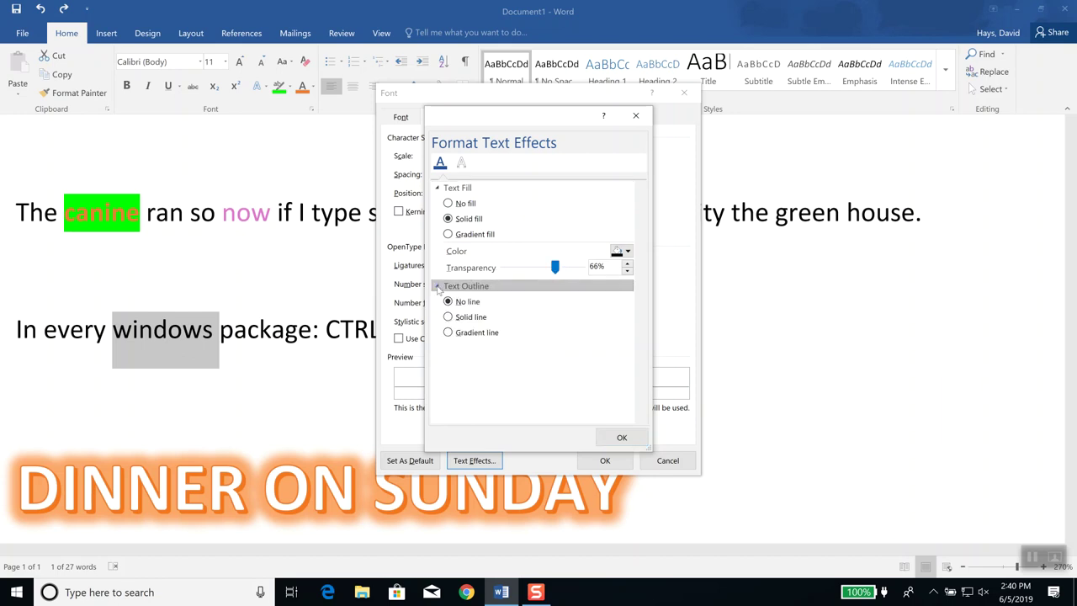
left_click(635, 116)
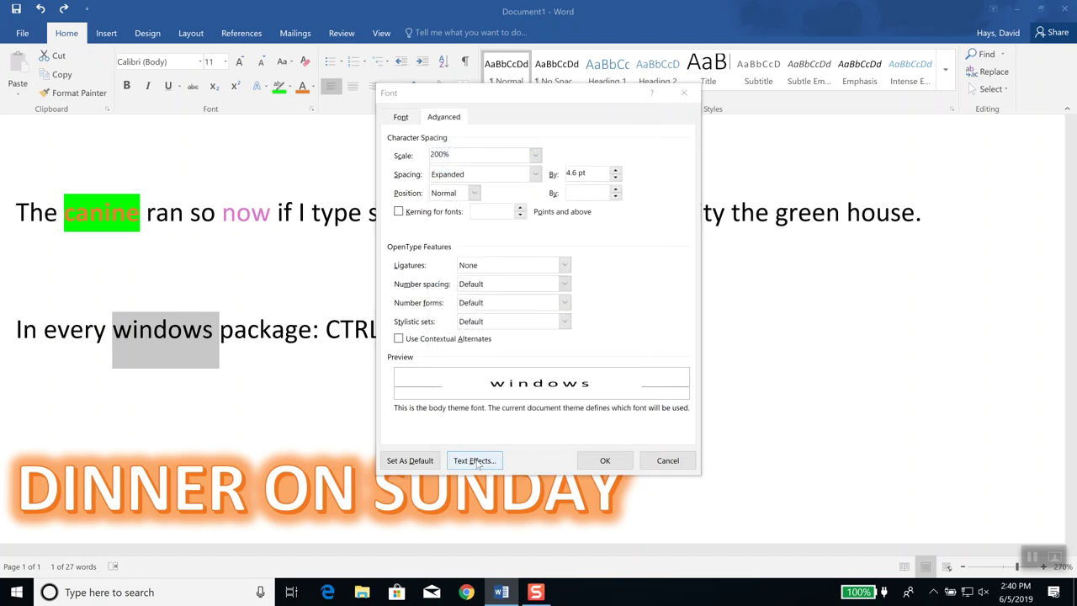
Review the text fill and outline effects again and apply all the font settings to the word "windows"
left_click(476, 461)
left_click(439, 192)
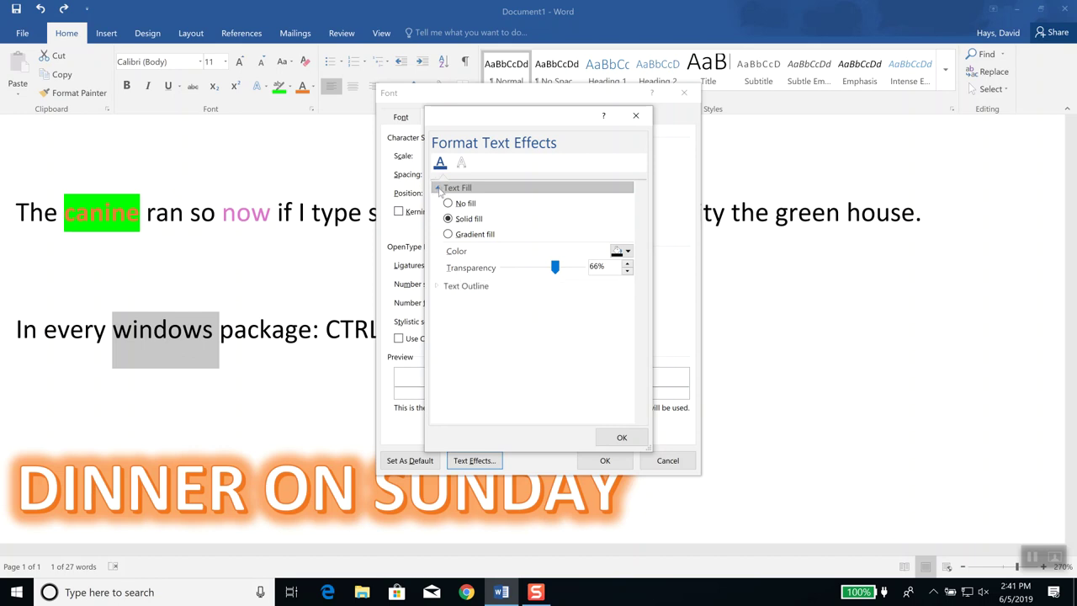
left_click(438, 287)
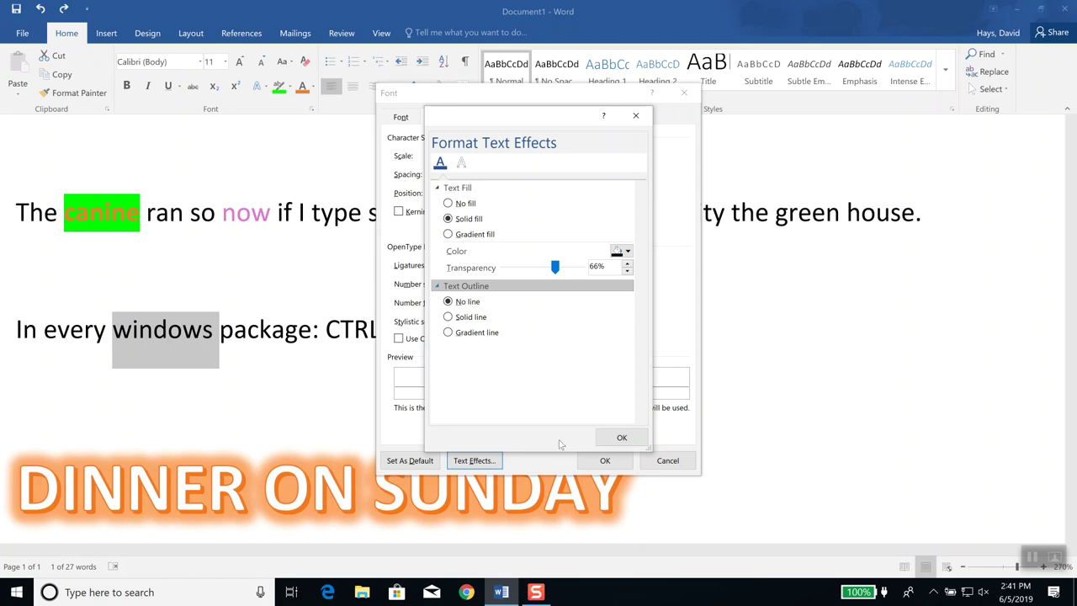
left_click(627, 443)
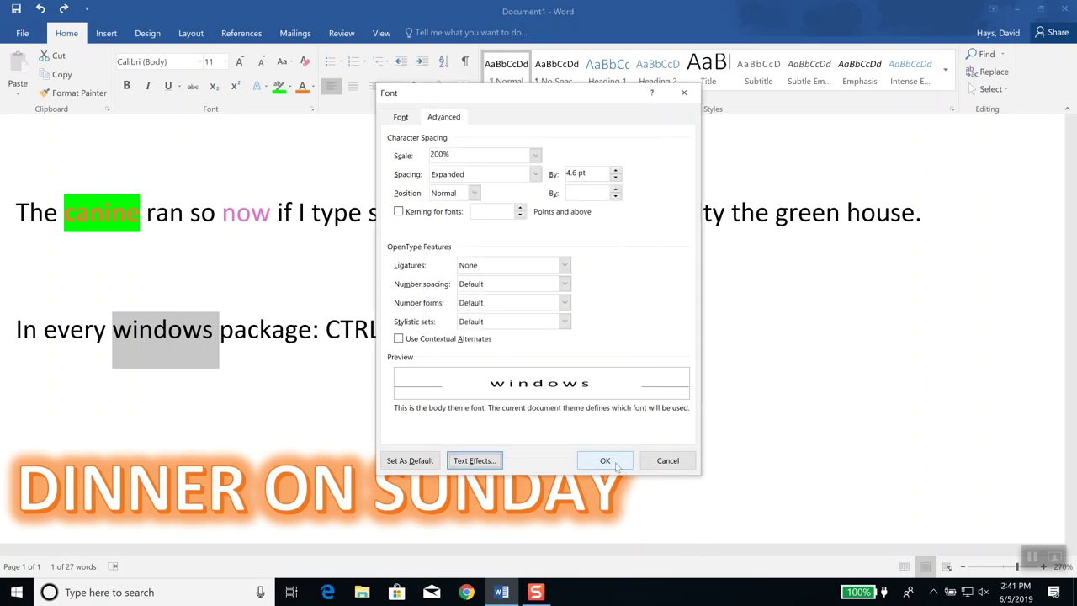
left_click(608, 460)
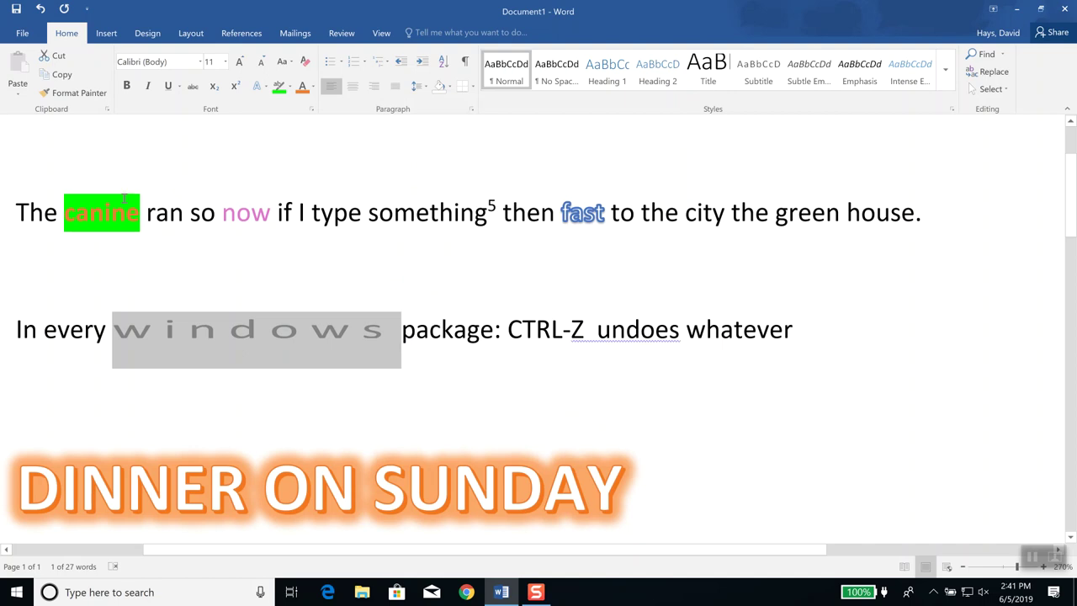
Select and deselect the word "windows" to examine its new formatting within the sentence
left_click(453, 331)
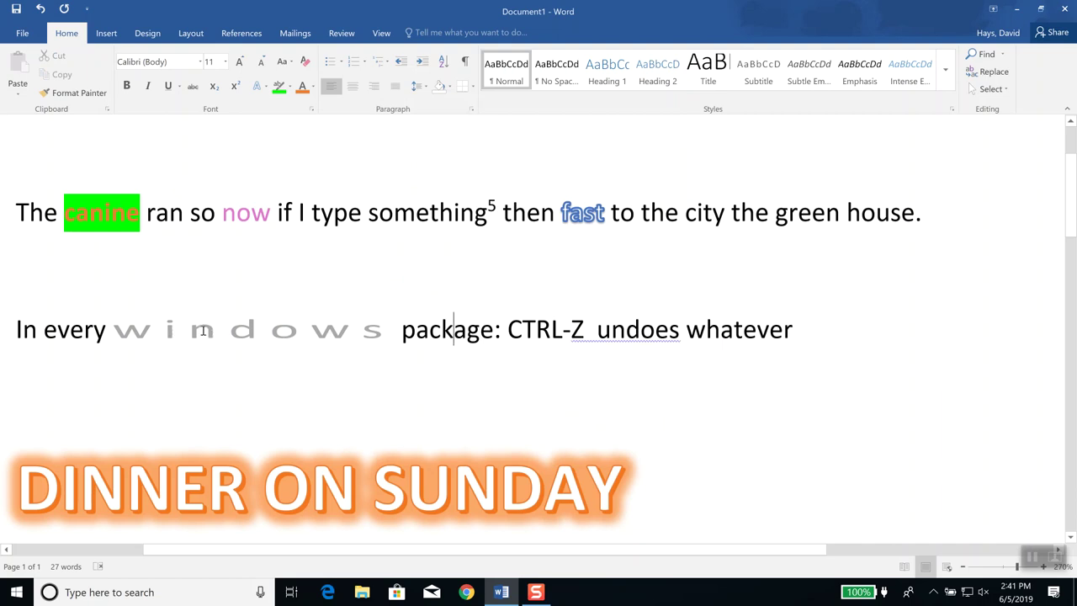
triple_click(261, 328)
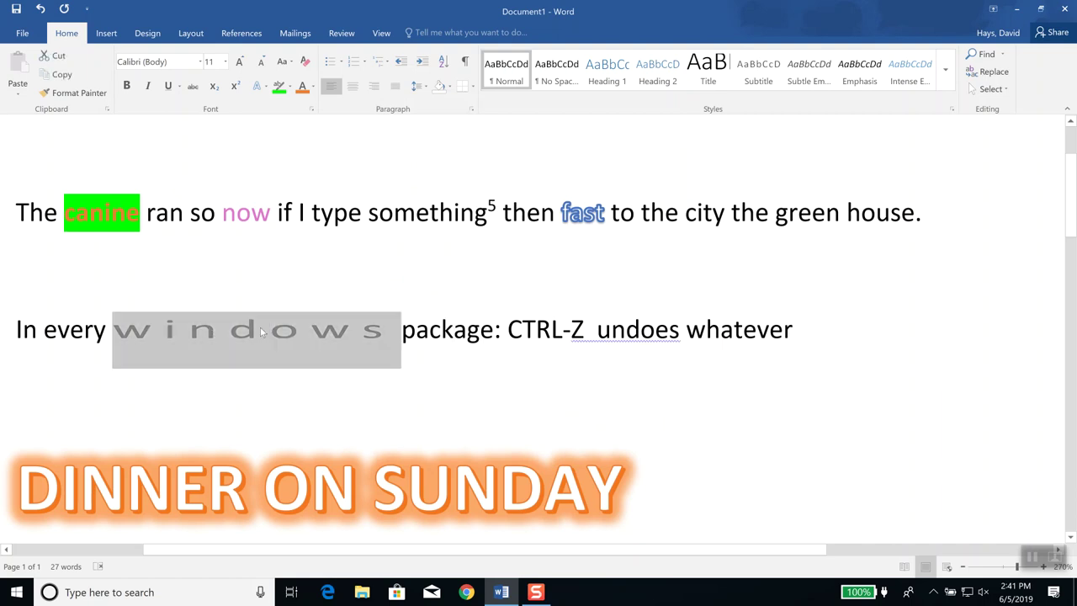
double_click(224, 335)
left_click(468, 330)
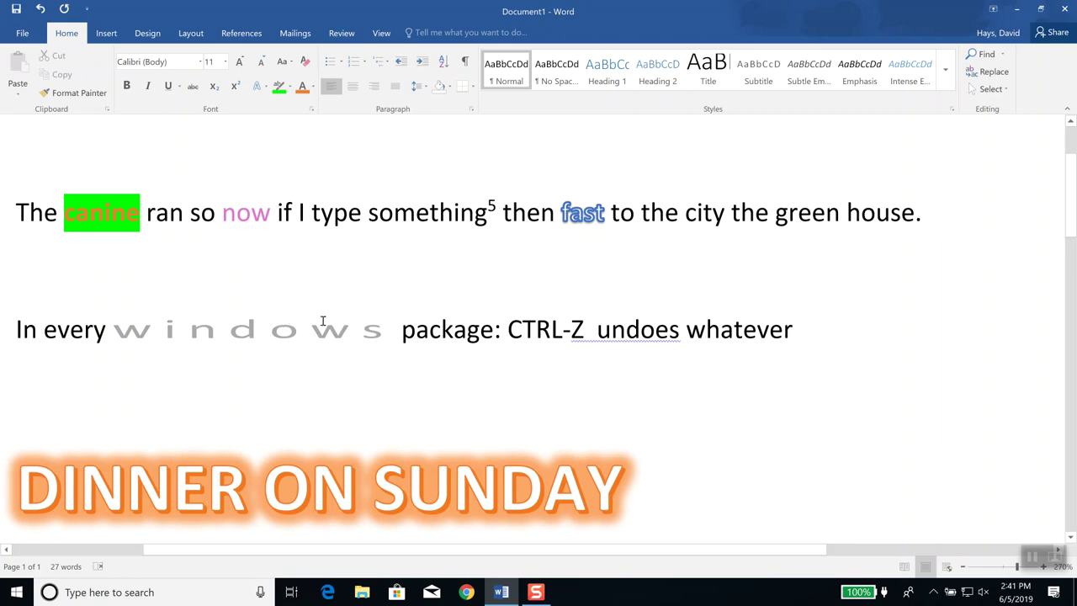
Copy the formatting of the word "windows" onto the word "whatever" with Format Painter
left_click(275, 335)
double_click(274, 335)
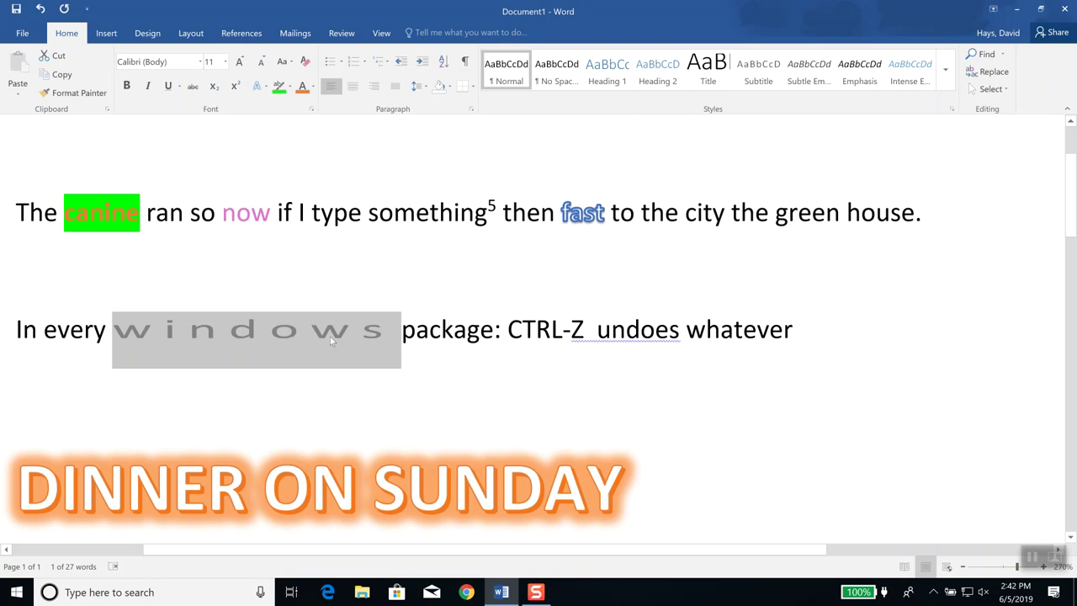
left_click(70, 97)
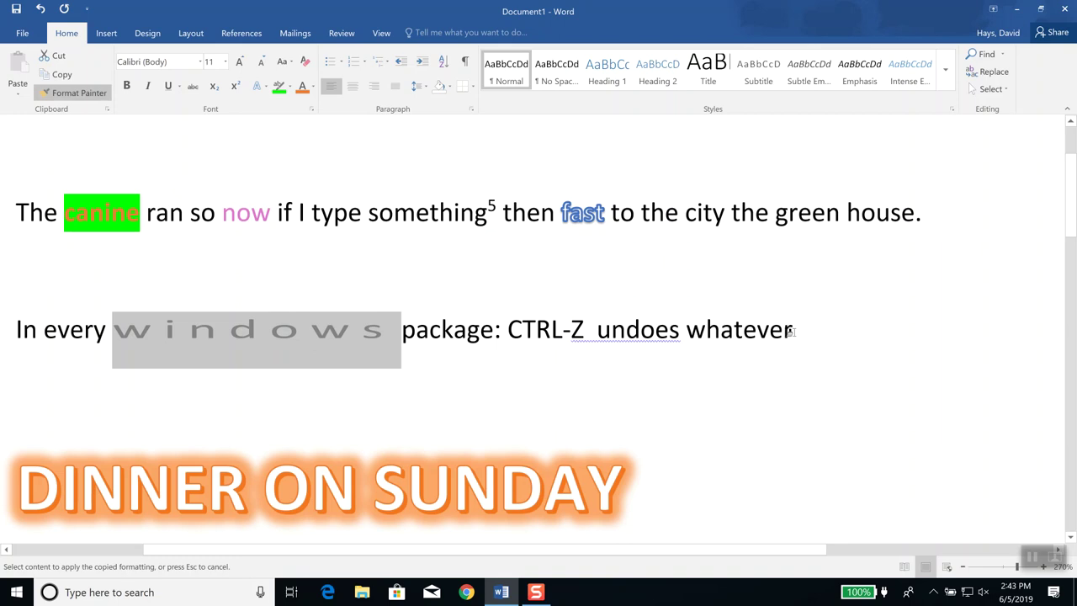
left_click_drag(791, 331, 683, 336)
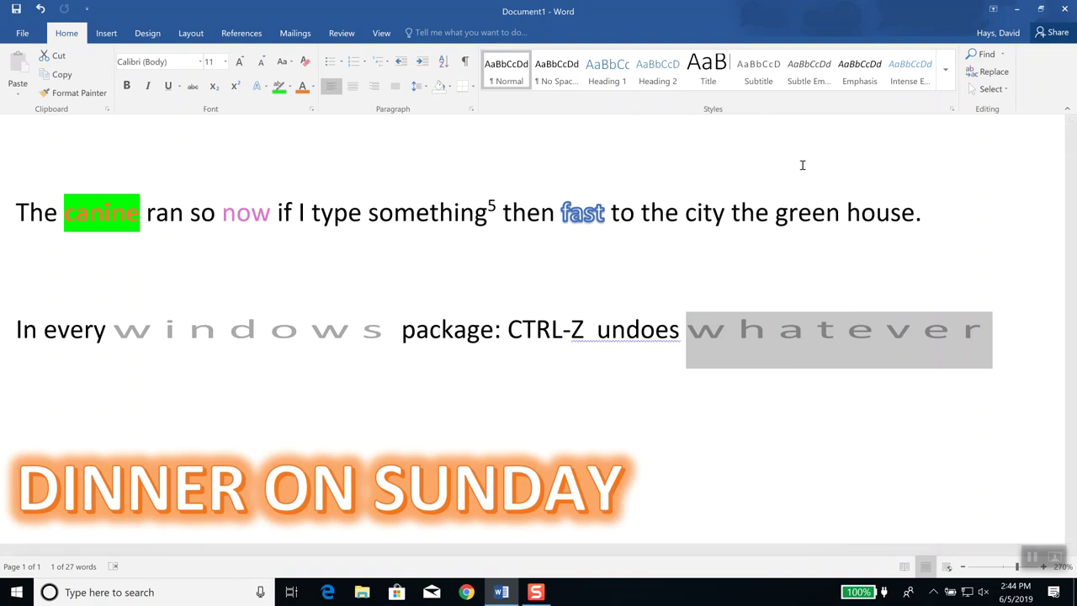
left_click(685, 480)
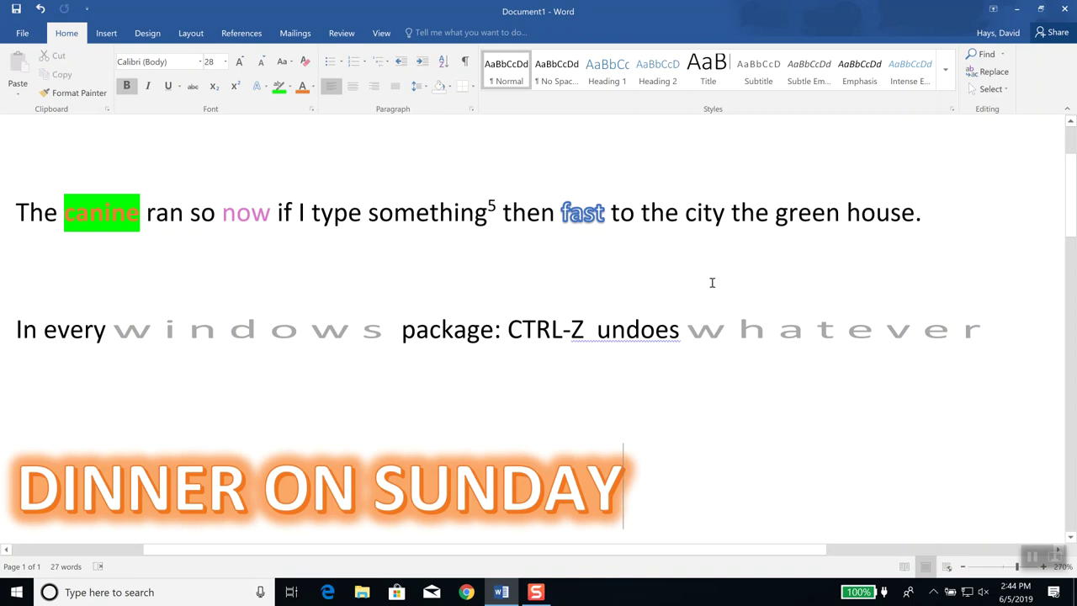
left_click(107, 34)
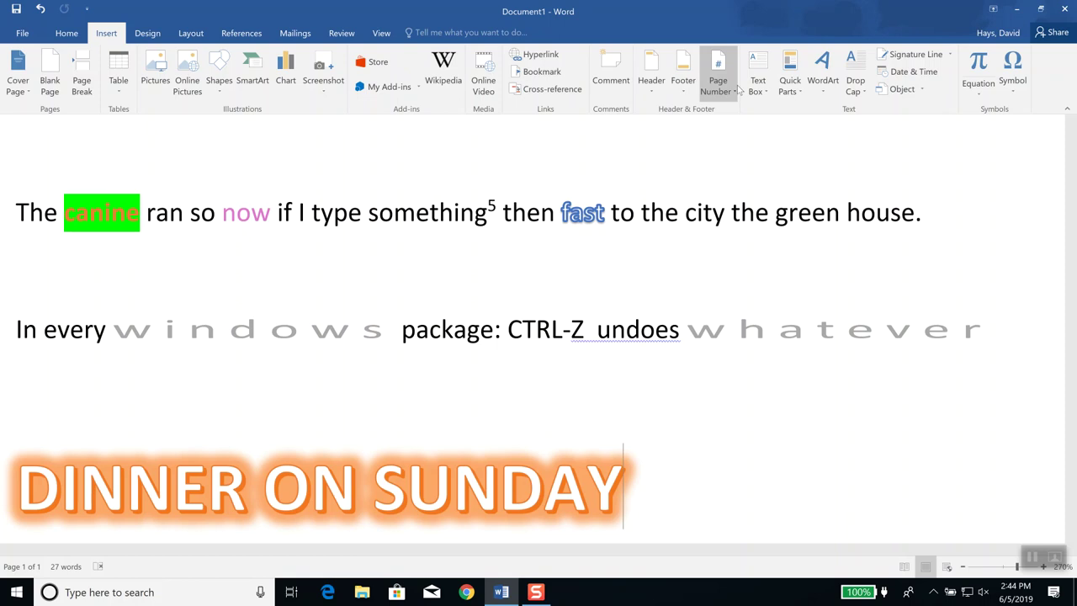
left_click(66, 35)
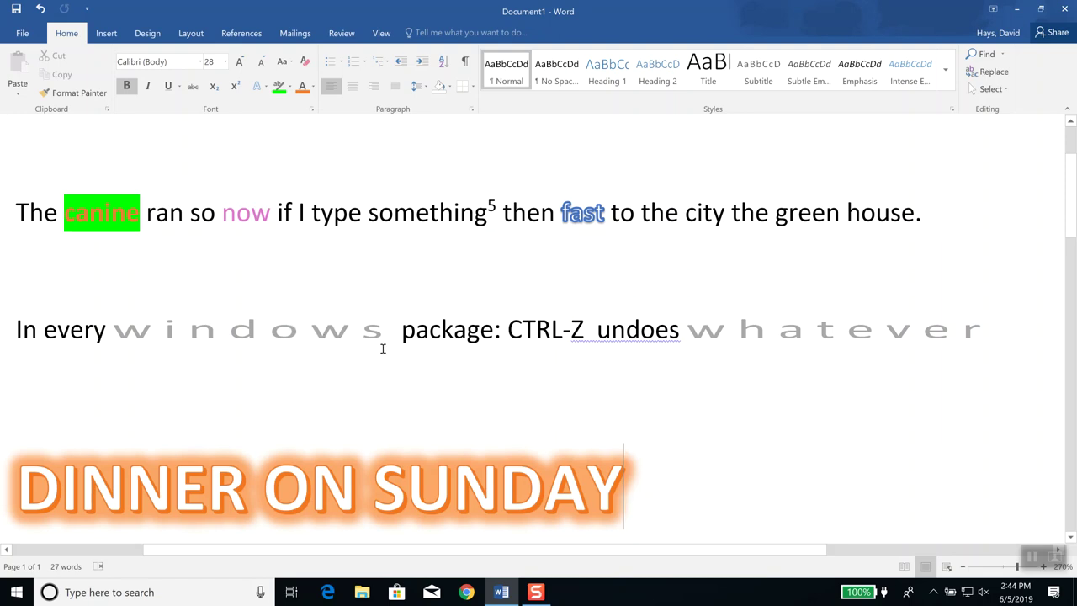
Use Format Painter to apply the pink color of "now" to the word "city" in the first sentence
double_click(252, 214)
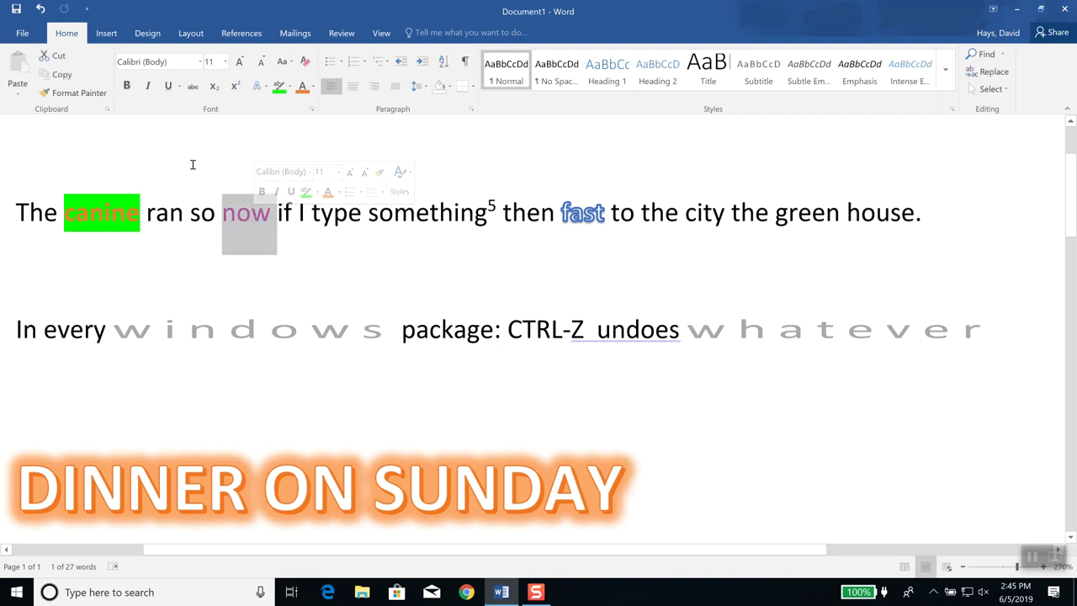
left_click(76, 93)
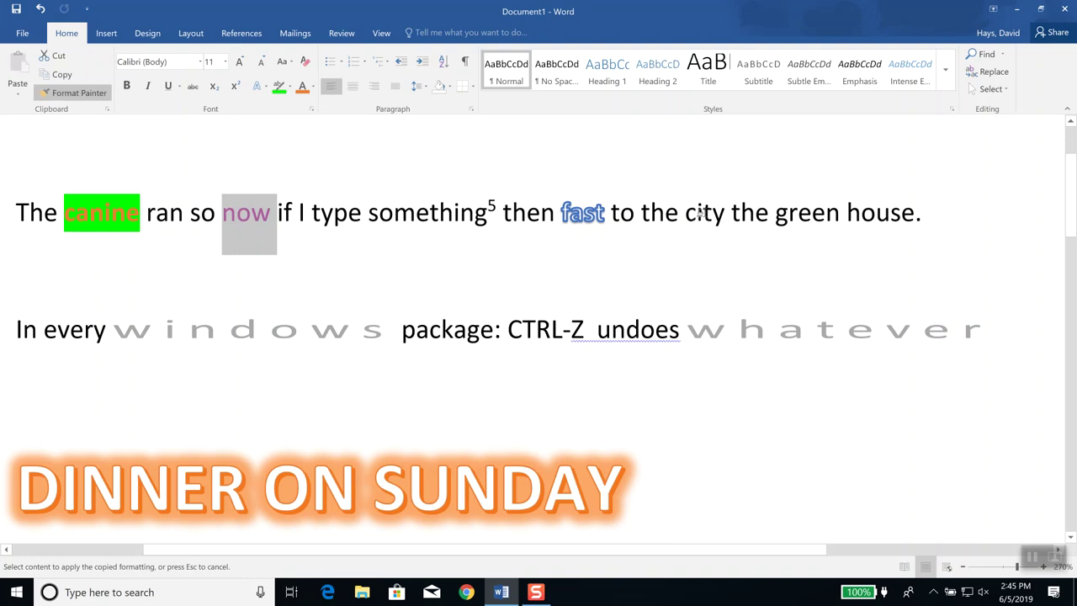
left_click(699, 213)
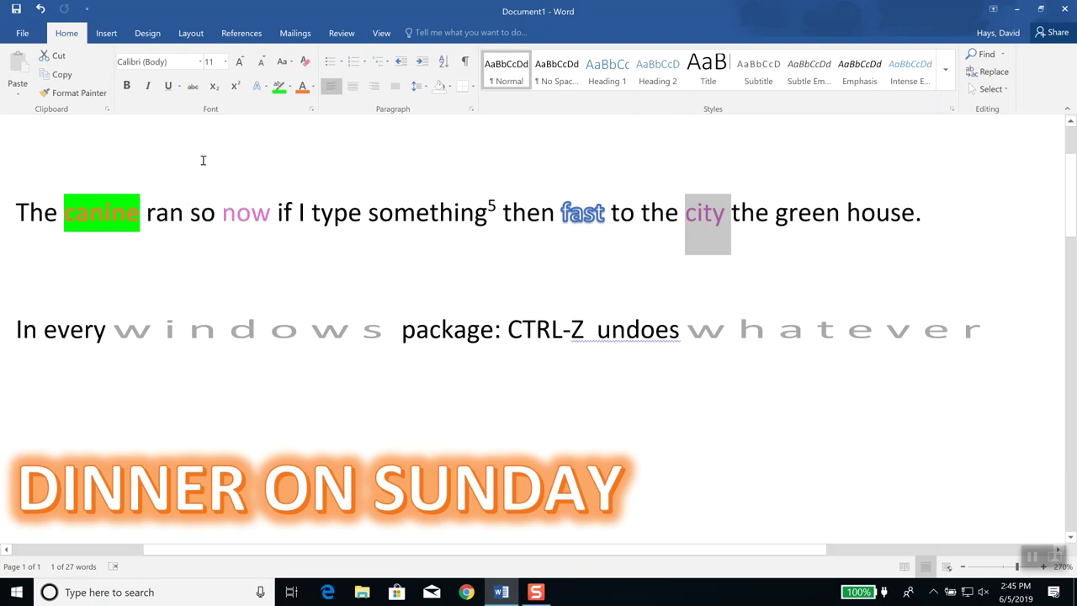
Paint the formatting of the "DINNER ON SUNDAY" heading onto the word "package" in the second sentence
left_click(337, 491)
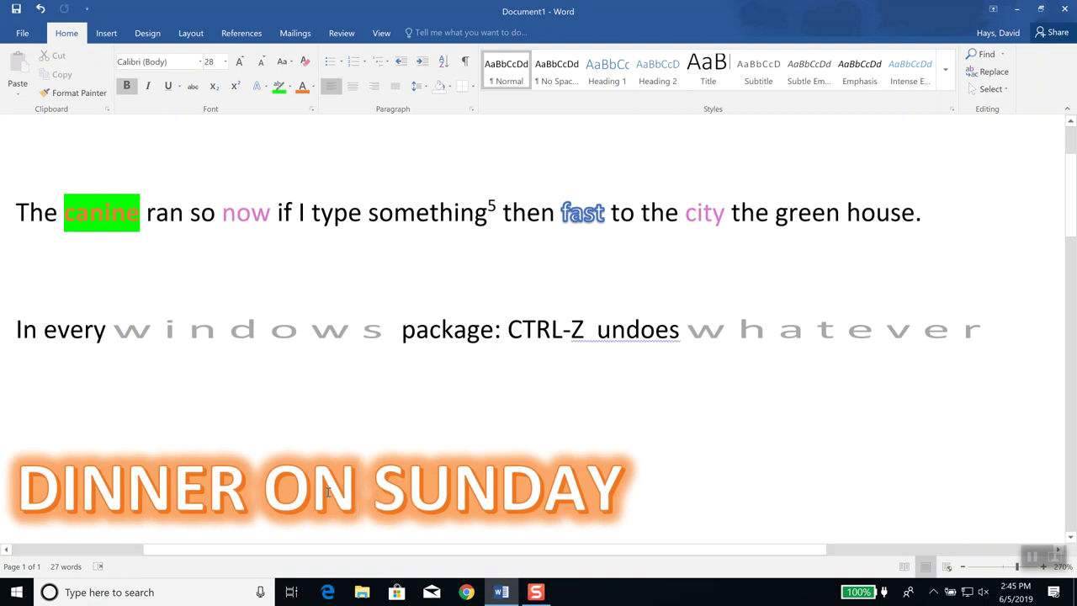
left_click(82, 94)
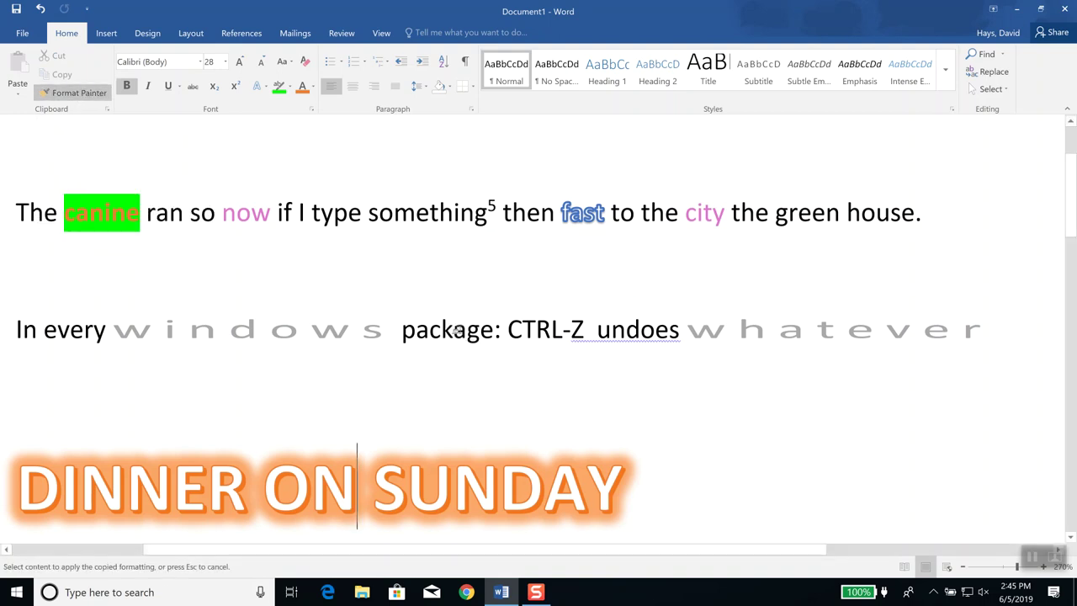
left_click(455, 331)
triple_click(460, 335)
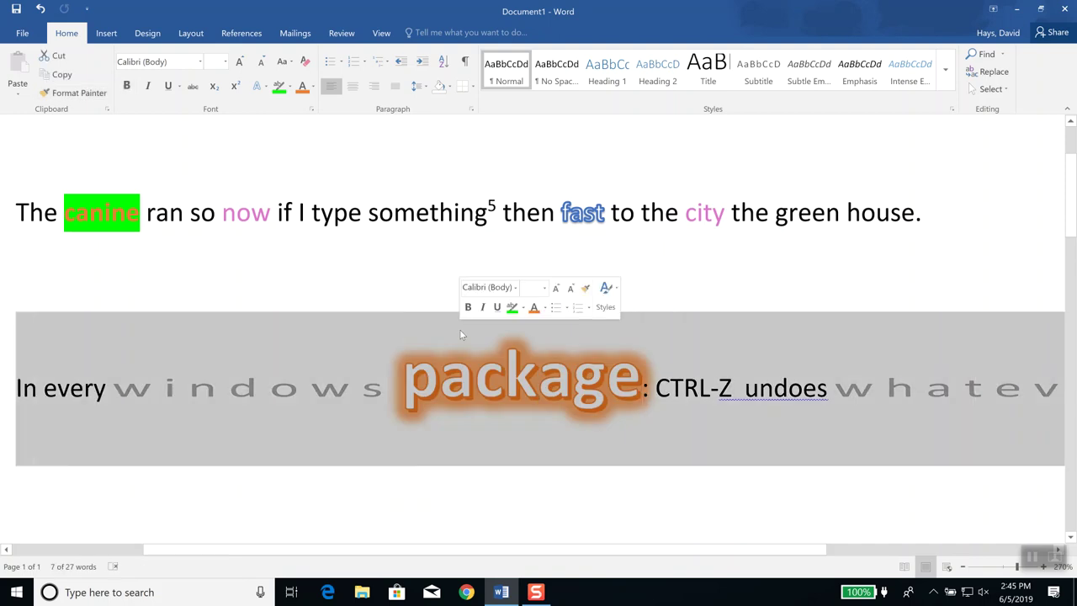
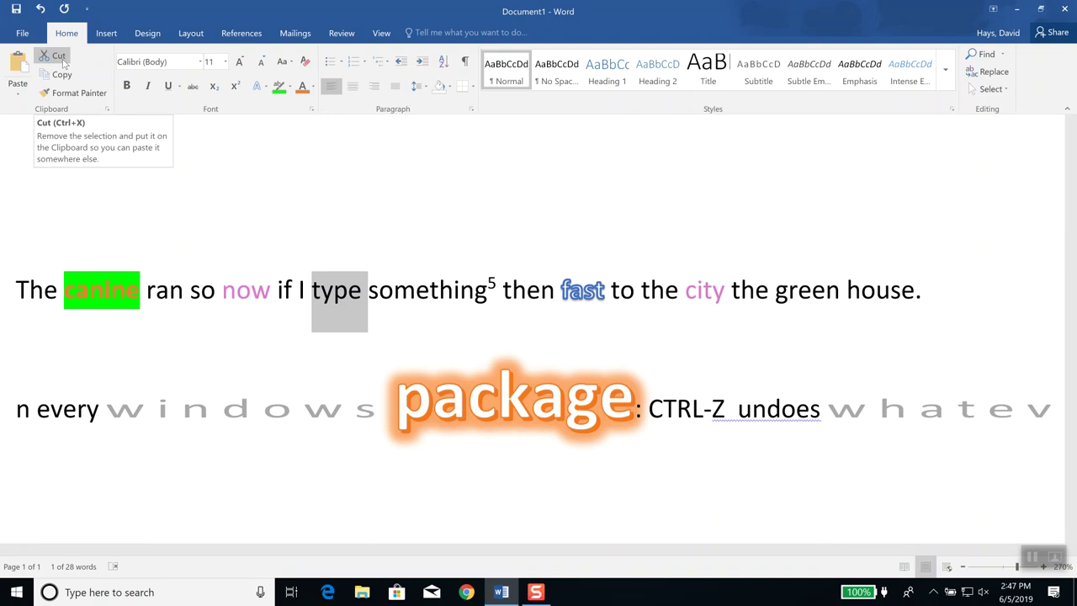
Cut the selected word "type" from the first sentence and paste it before "house"
left_click(57, 55)
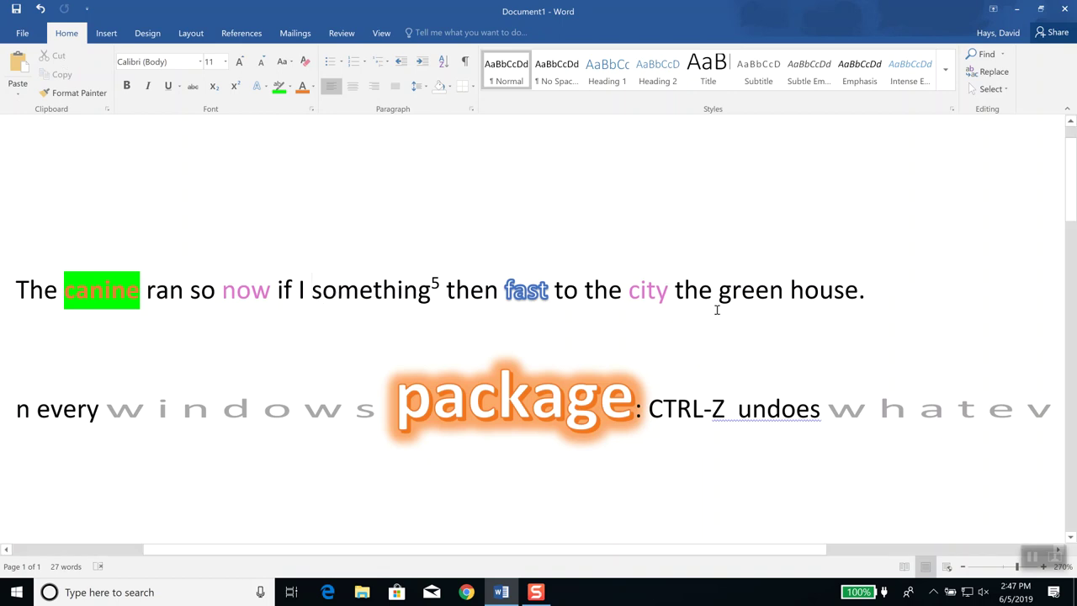
left_click(791, 290)
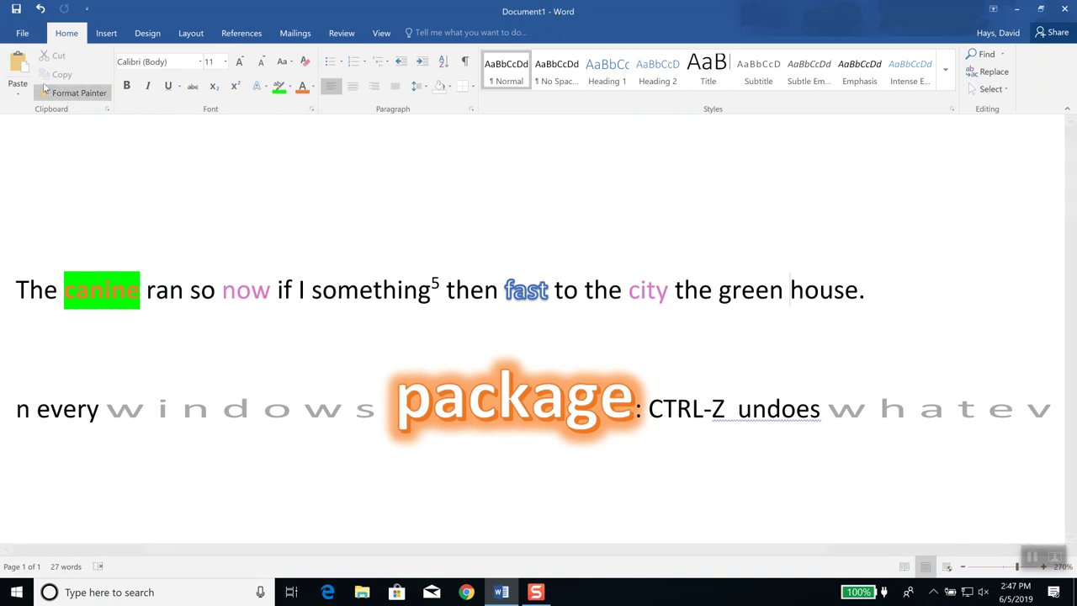
left_click(19, 67)
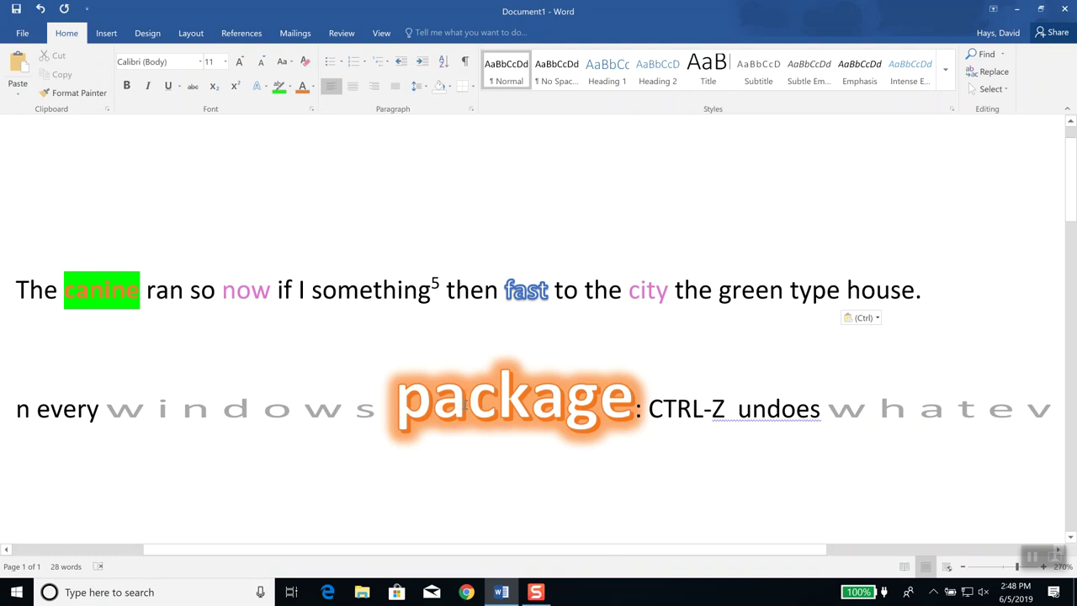
Copy the word "package" and preview pasting it before "something" in the first sentence with the Keep Text Only option
left_click(497, 400)
double_click(498, 399)
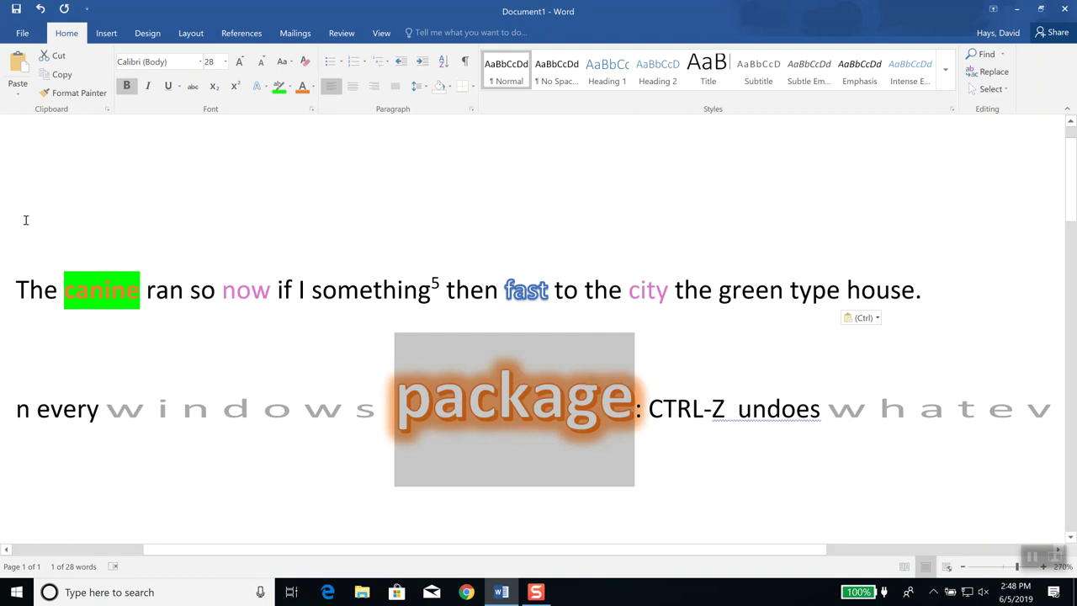
left_click(59, 76)
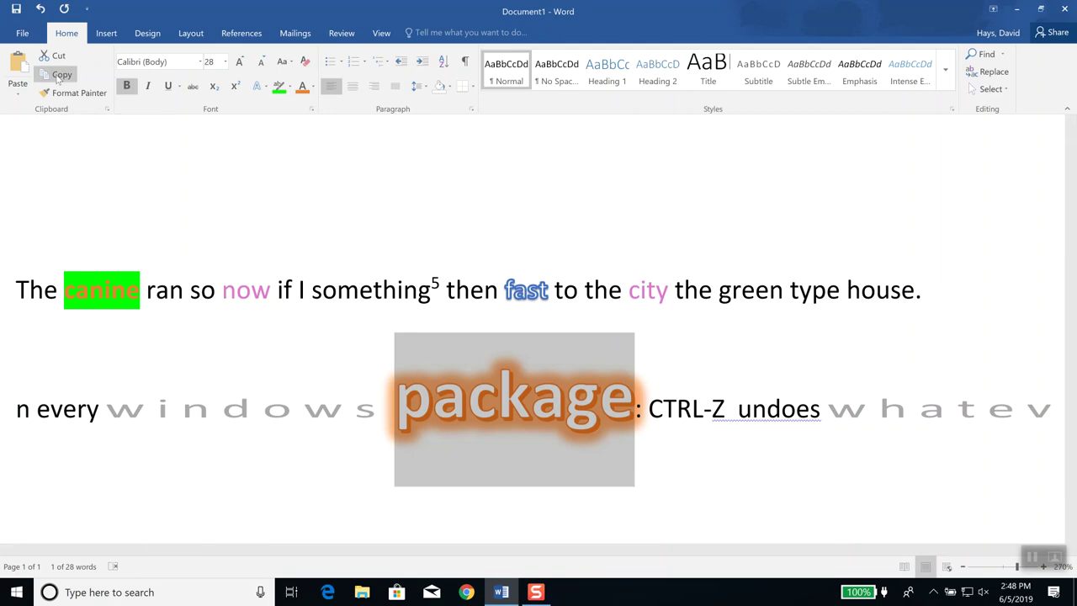
left_click(311, 290)
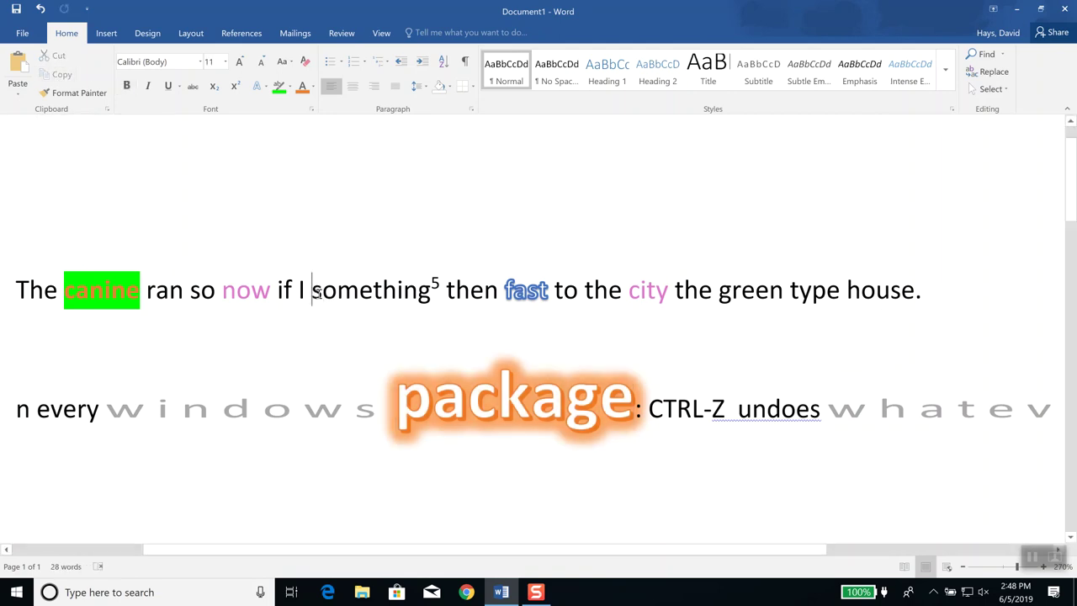
left_click(19, 99)
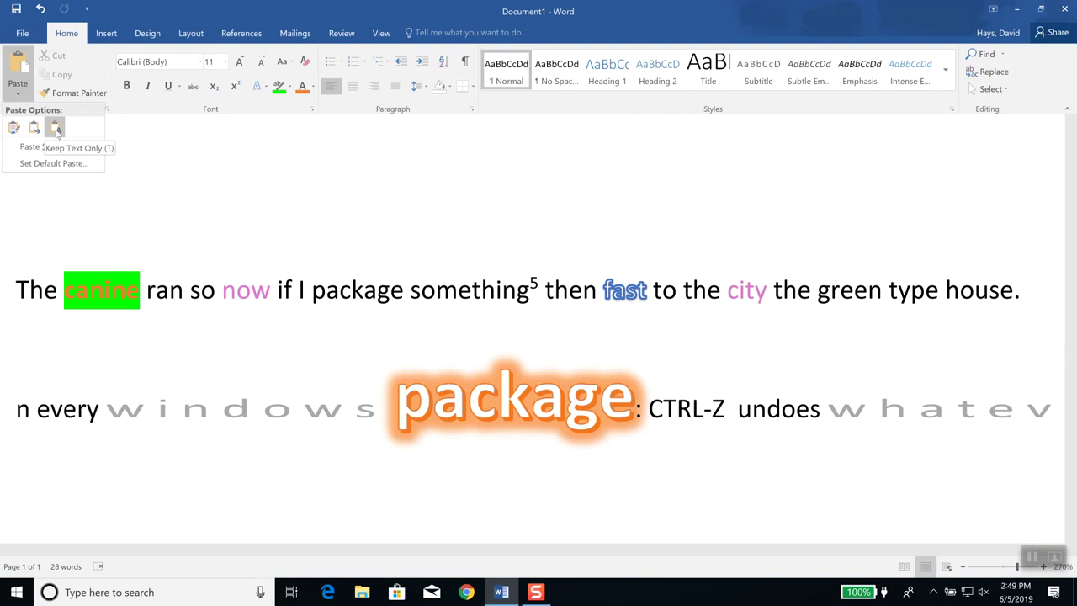
Paste the copied word "package" as text only before "something" in the first line
key("ctrl+z")
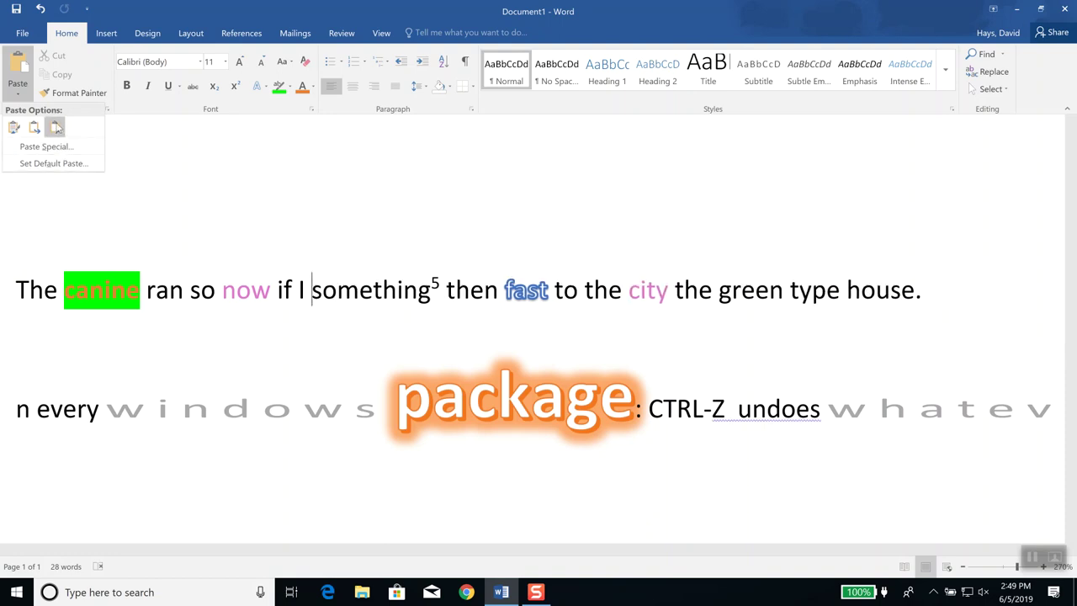
left_click(56, 126)
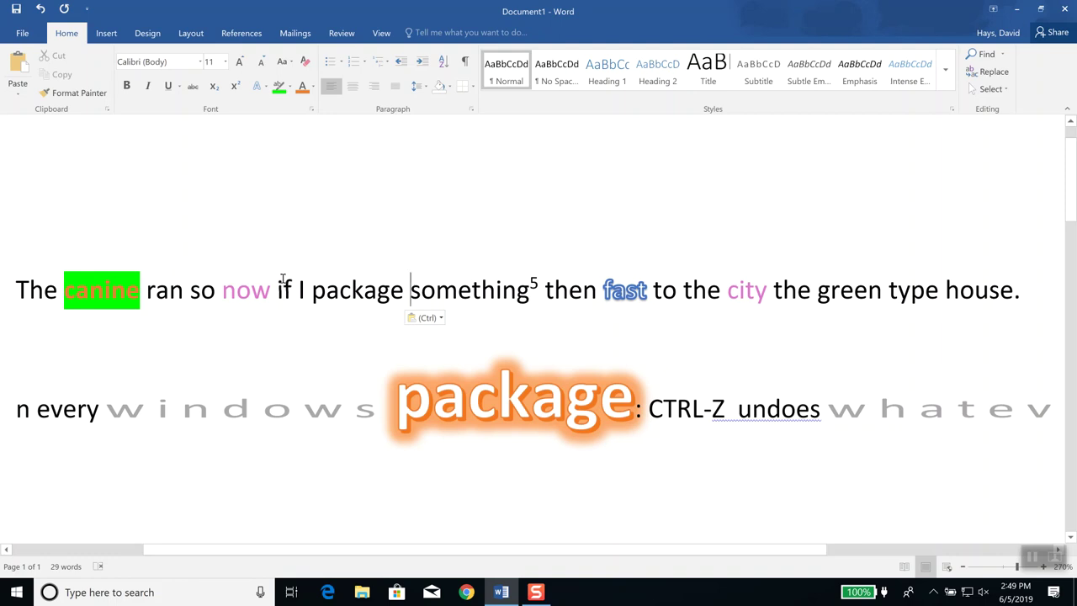
left_click(15, 99)
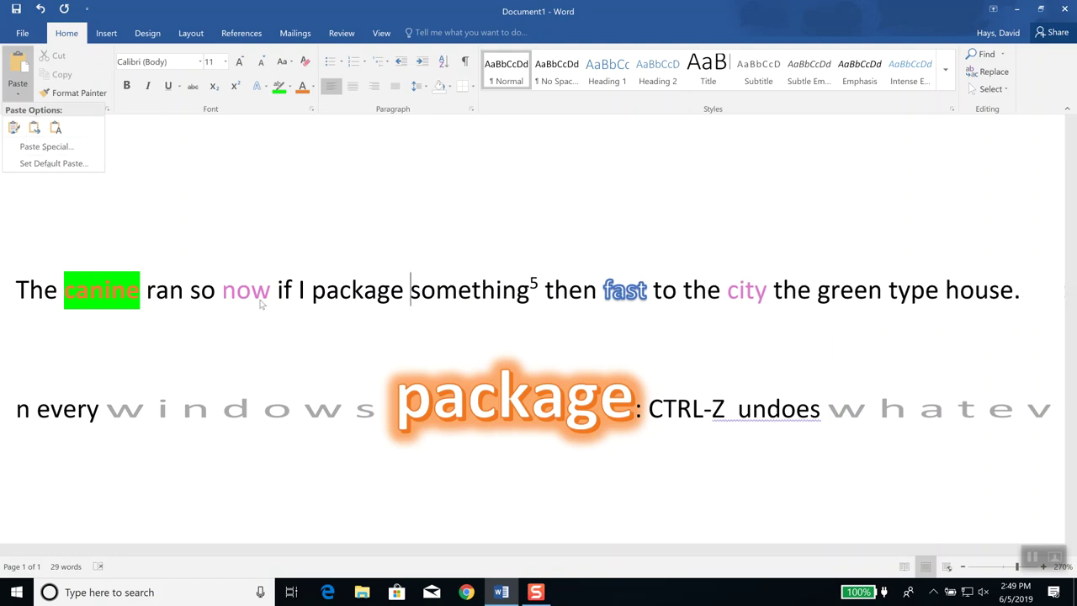
key("Escape")
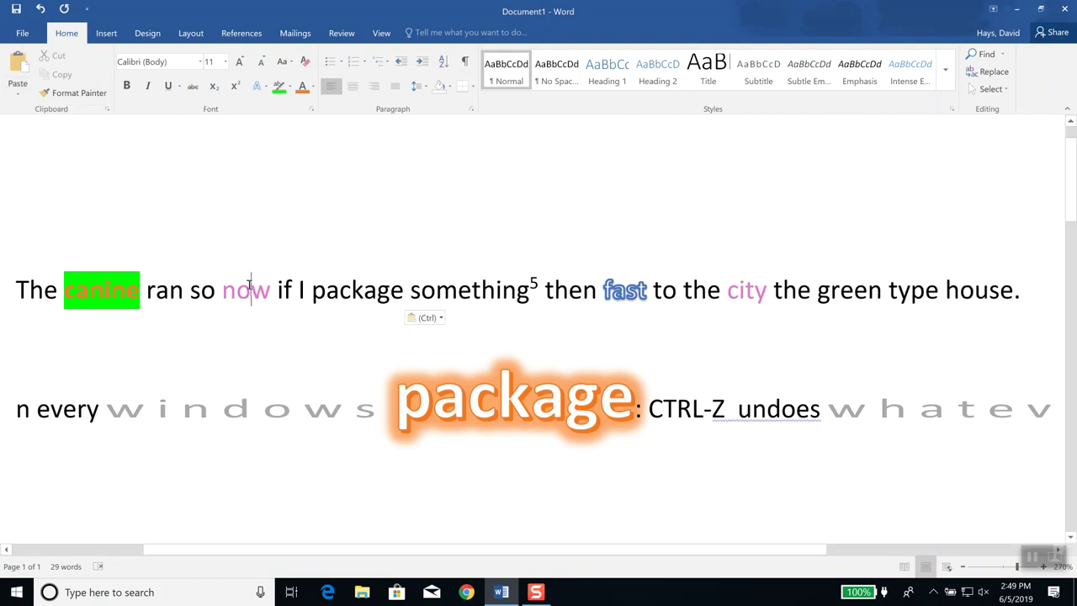
Copy the word "now", place the cursor after "green" in the same line, and open the paste options there
double_click(249, 286)
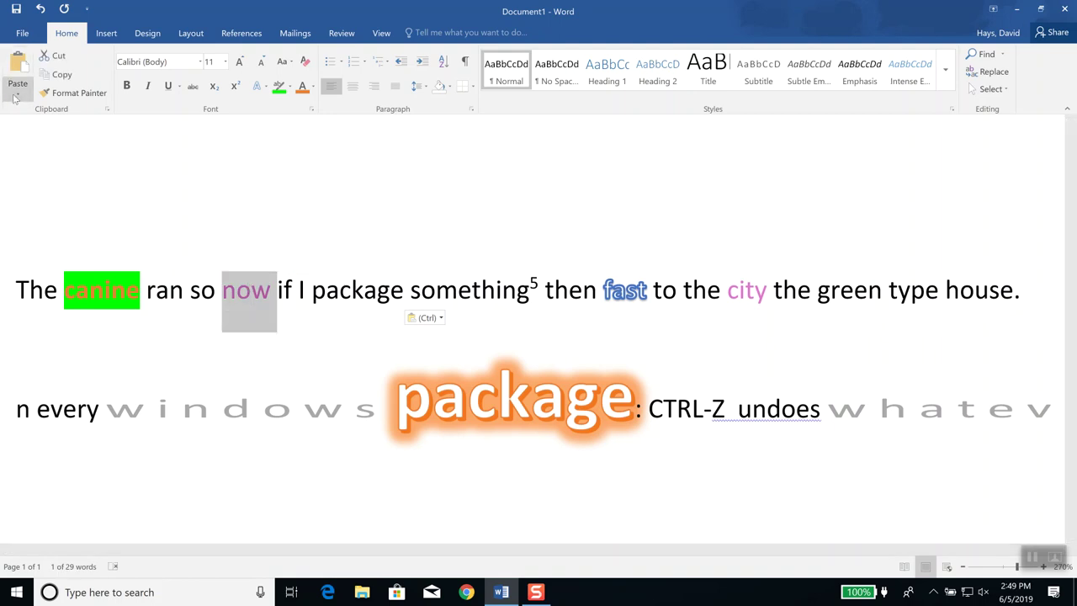
left_click(61, 76)
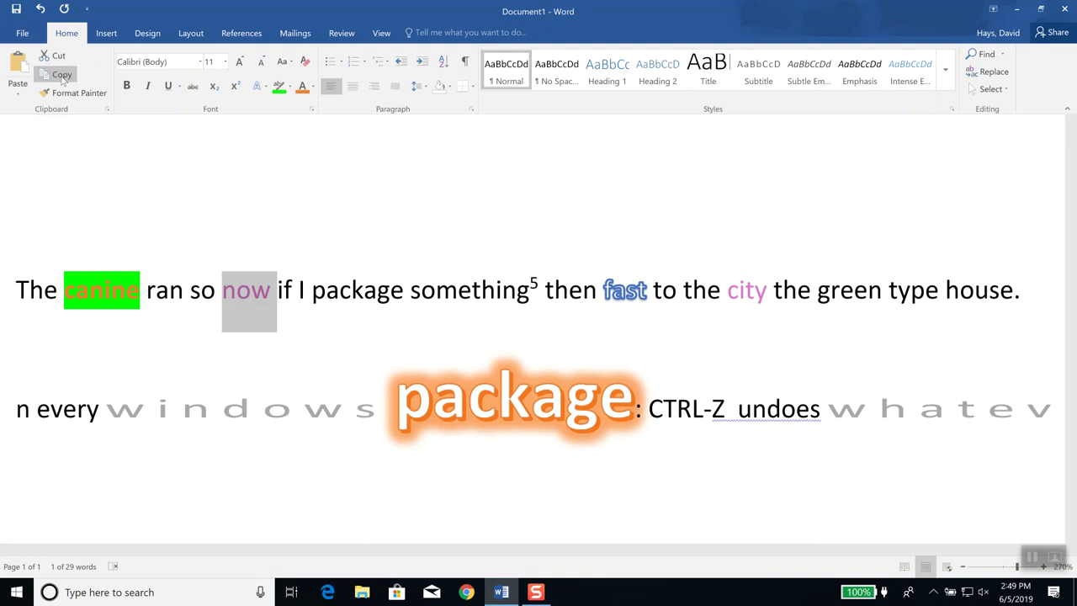
left_click(880, 291)
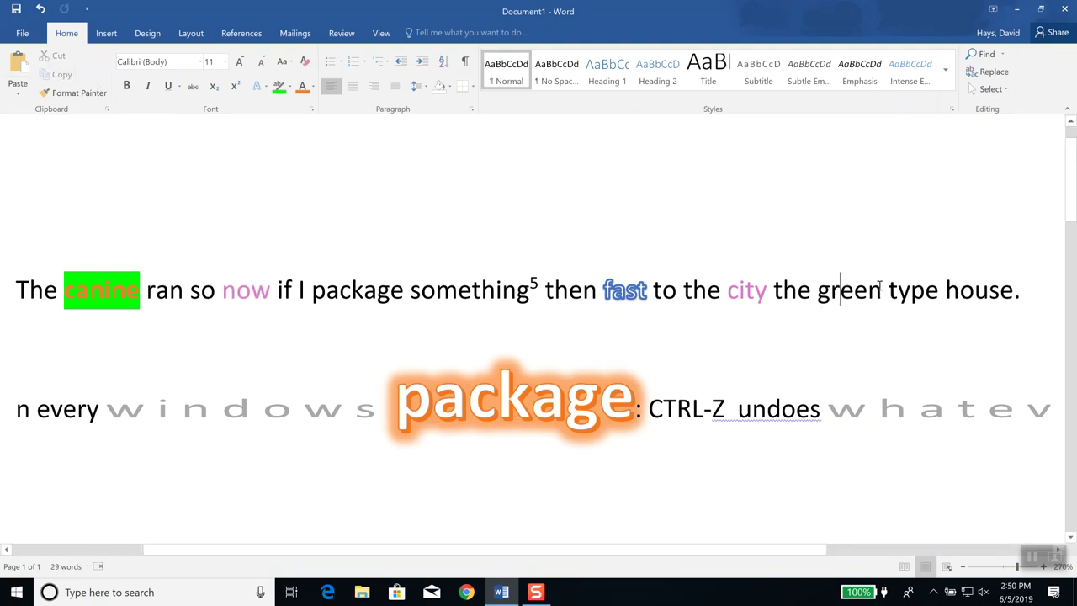
left_click(18, 93)
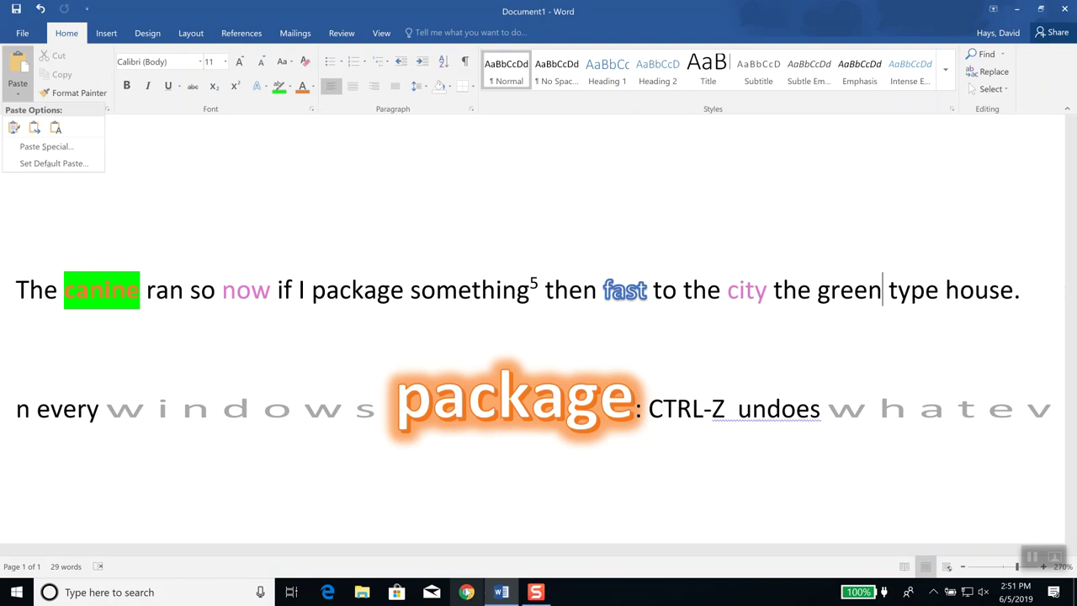
Switch to Google Chrome and examine the hidden system tray icons and the list of available network connections
left_click(468, 594)
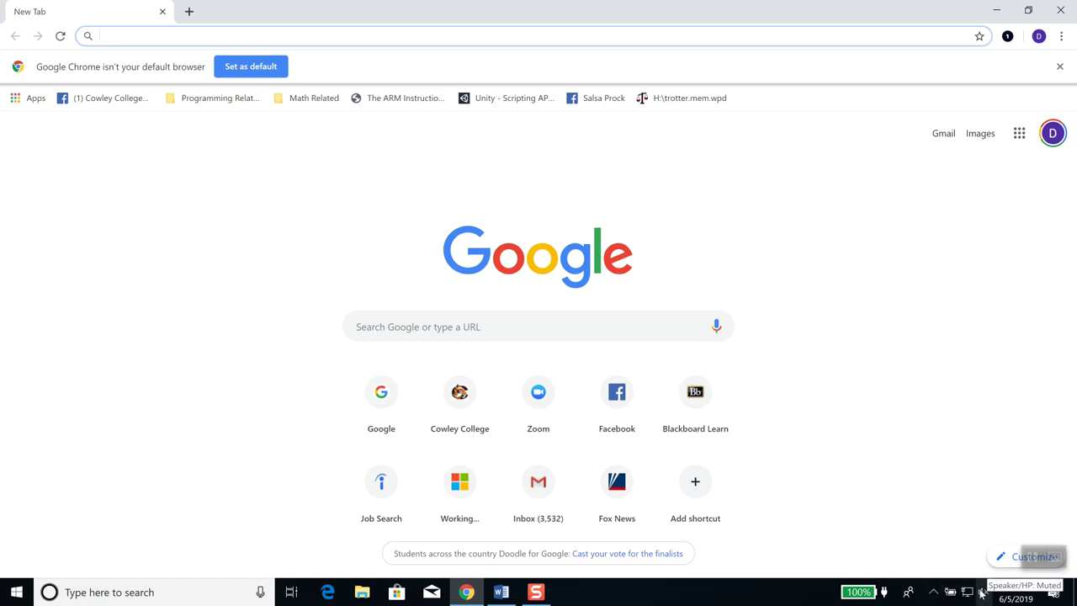
left_click(935, 593)
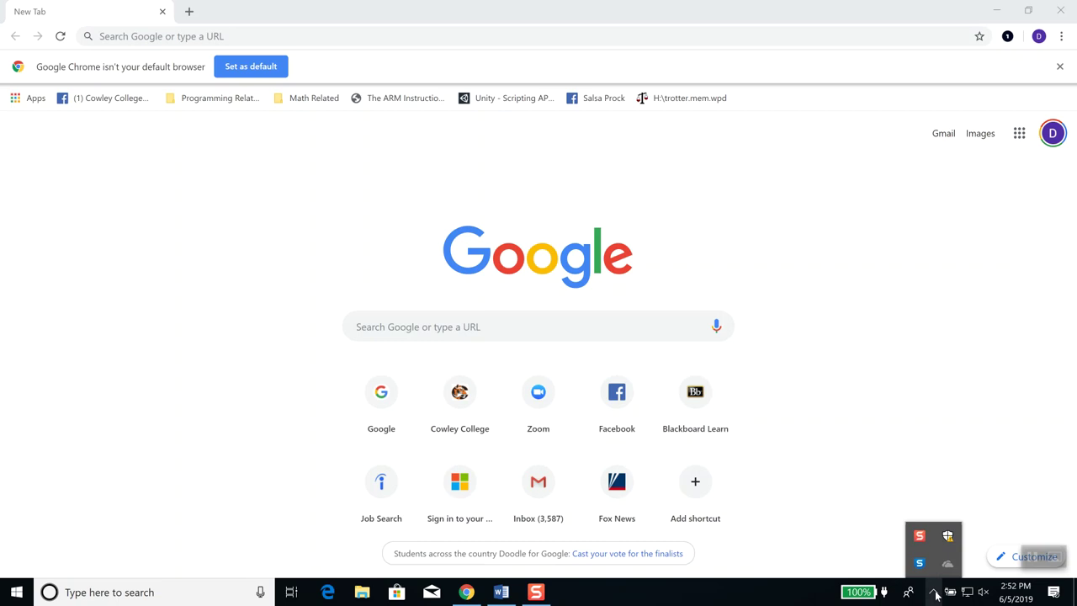
left_click(935, 592)
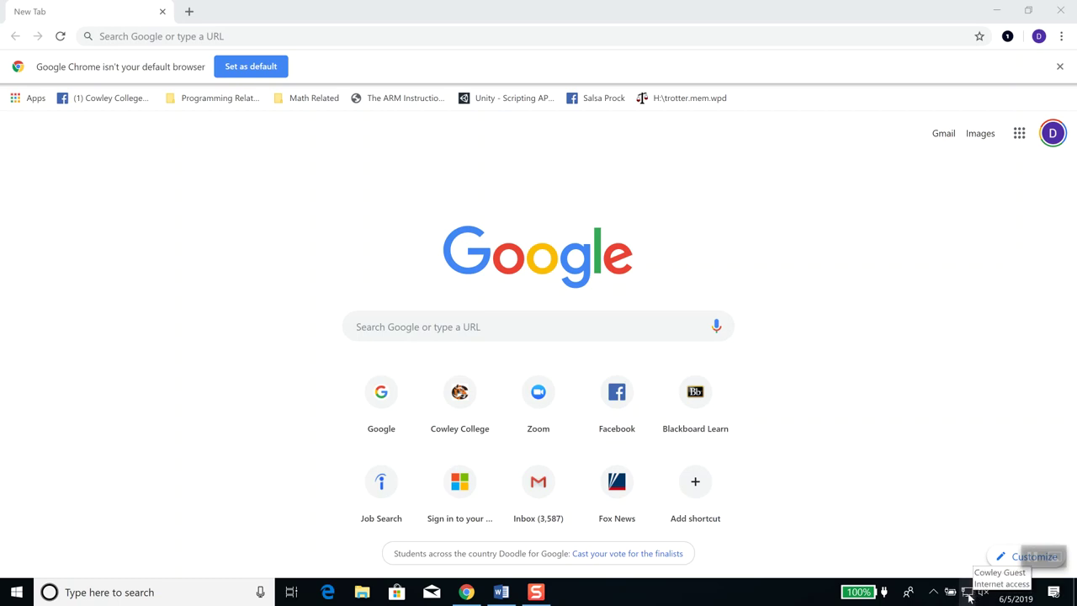
left_click(968, 592)
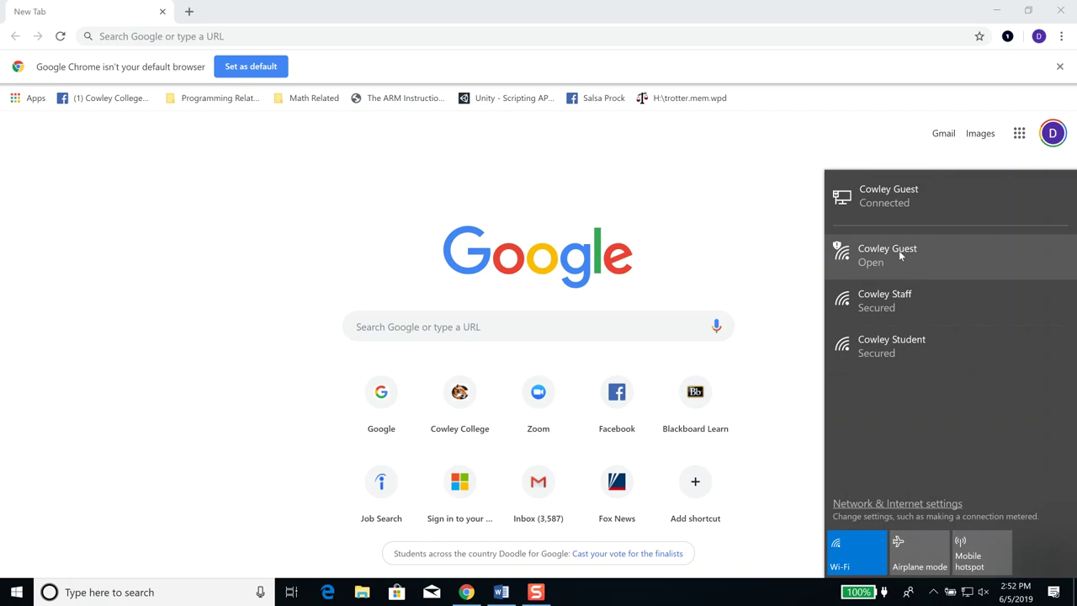
left_click(733, 200)
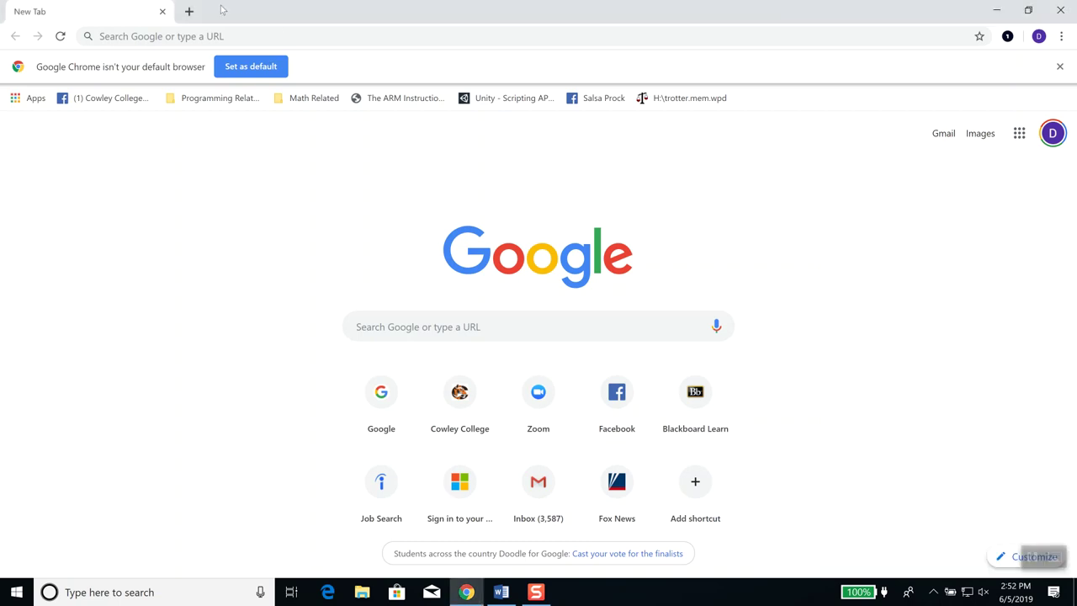
left_click(295, 33)
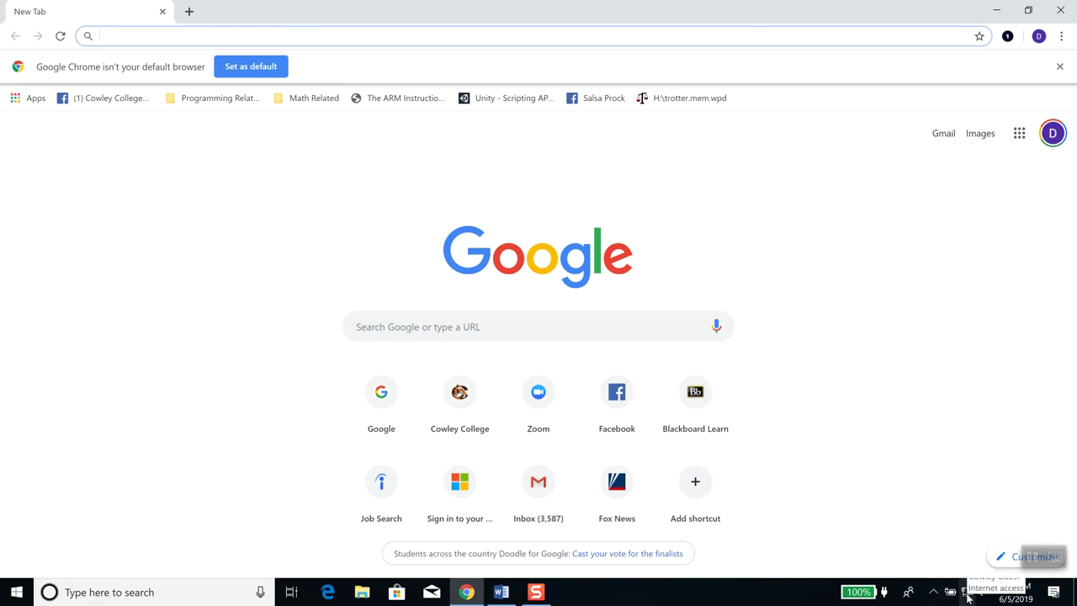
left_click(989, 537)
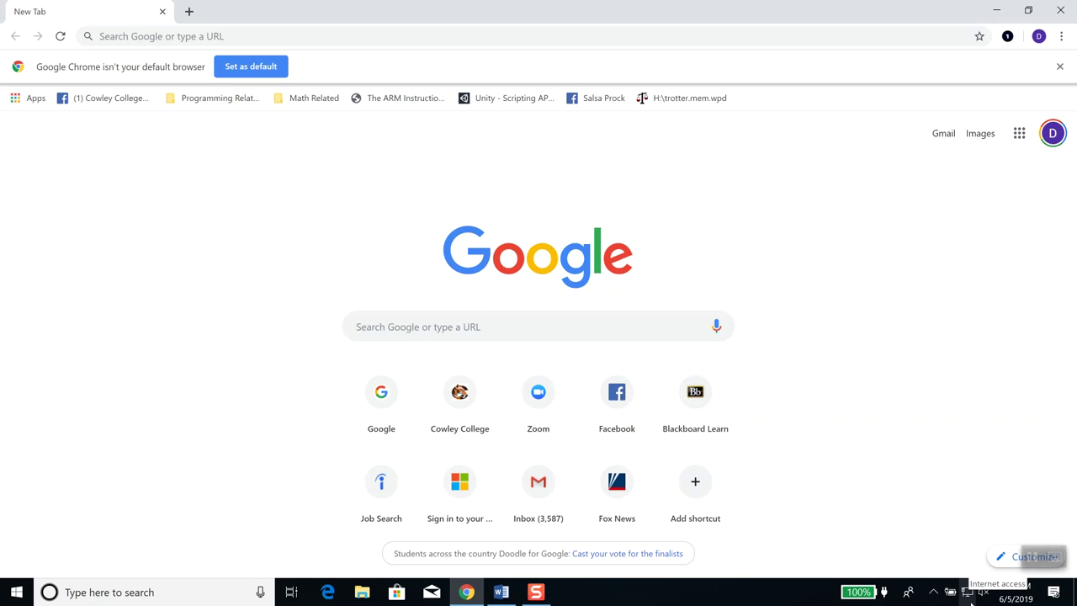
left_click(967, 594)
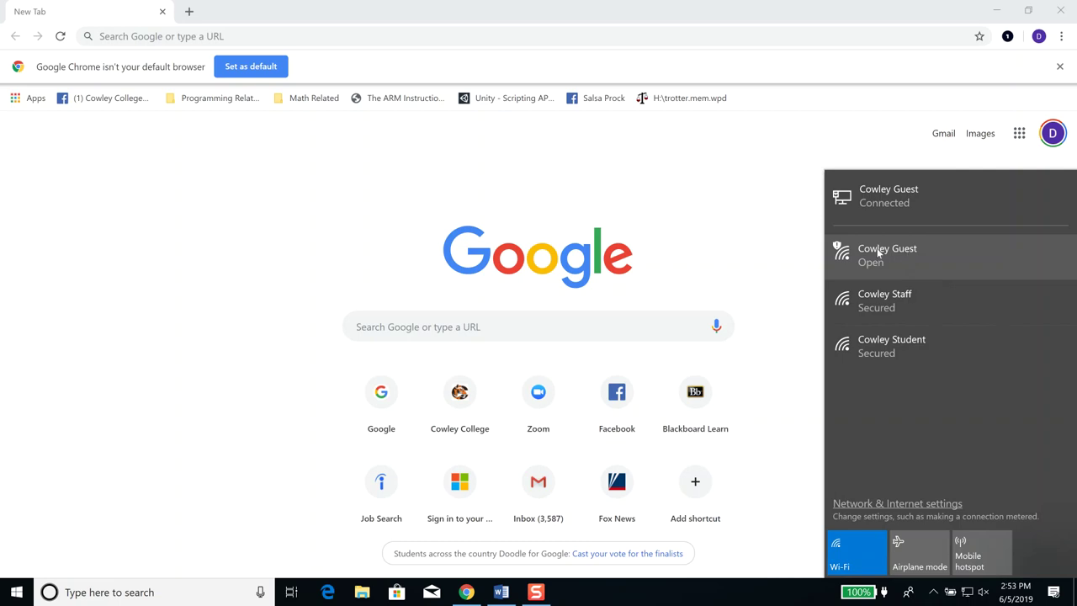
left_click(241, 35)
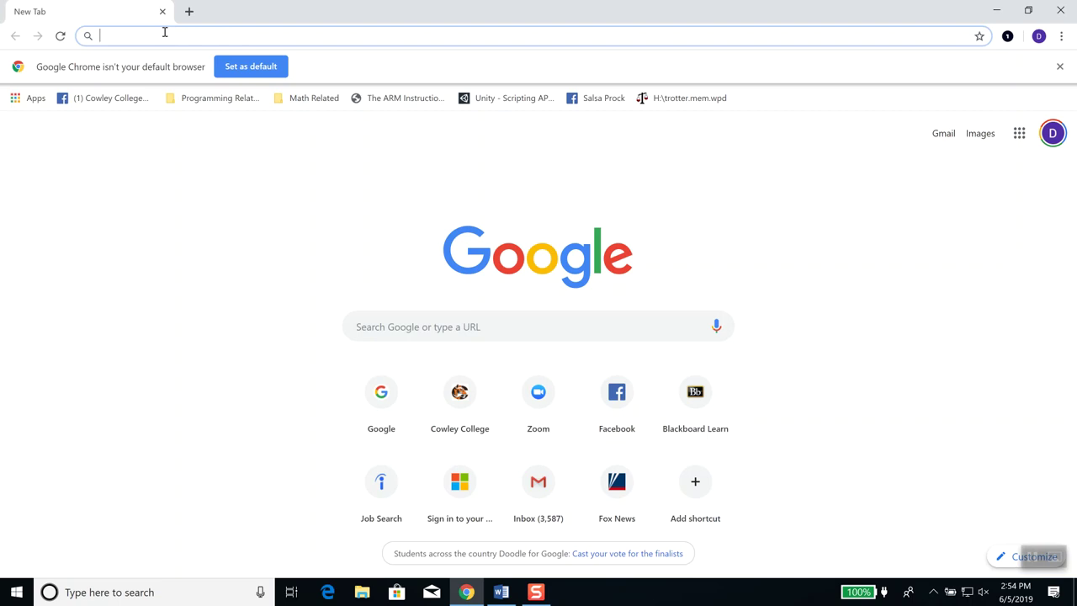
type("ww")
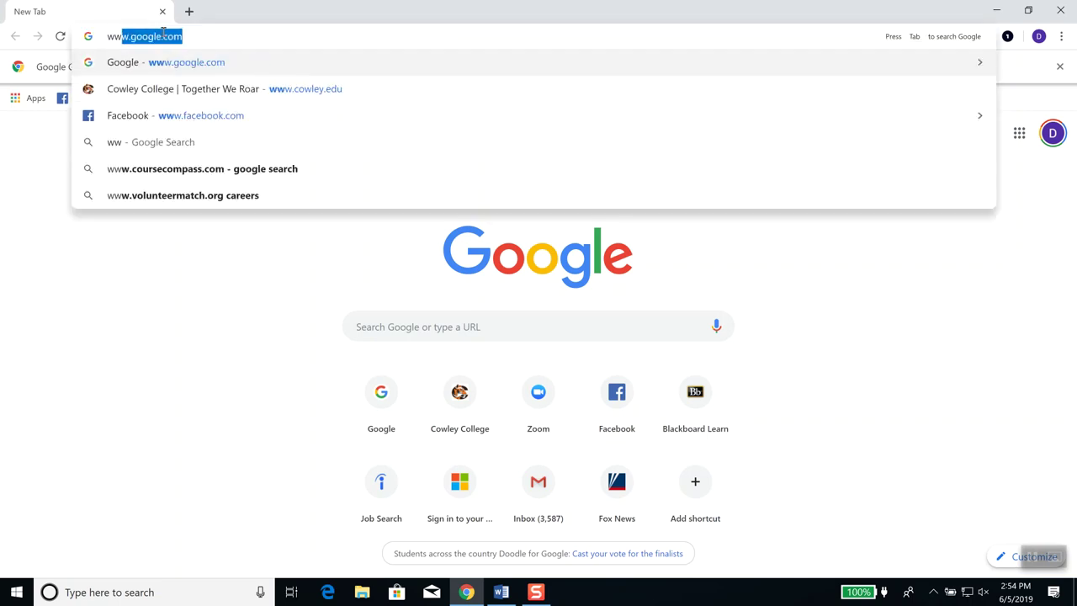
type("w.goo")
key("Return")
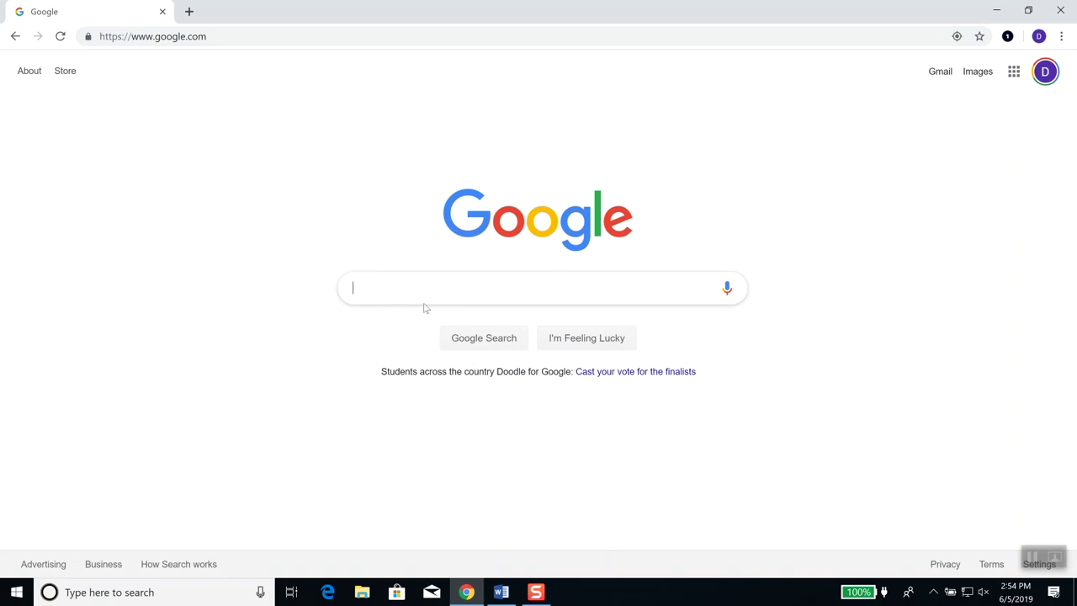
type("pink panther")
key("Return")
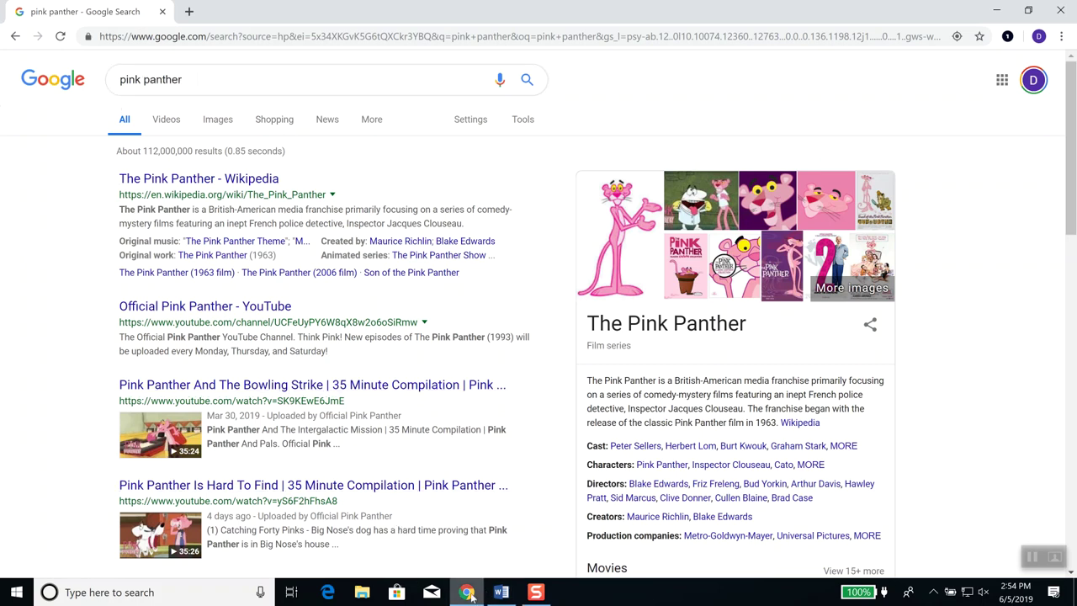
left_click(237, 37)
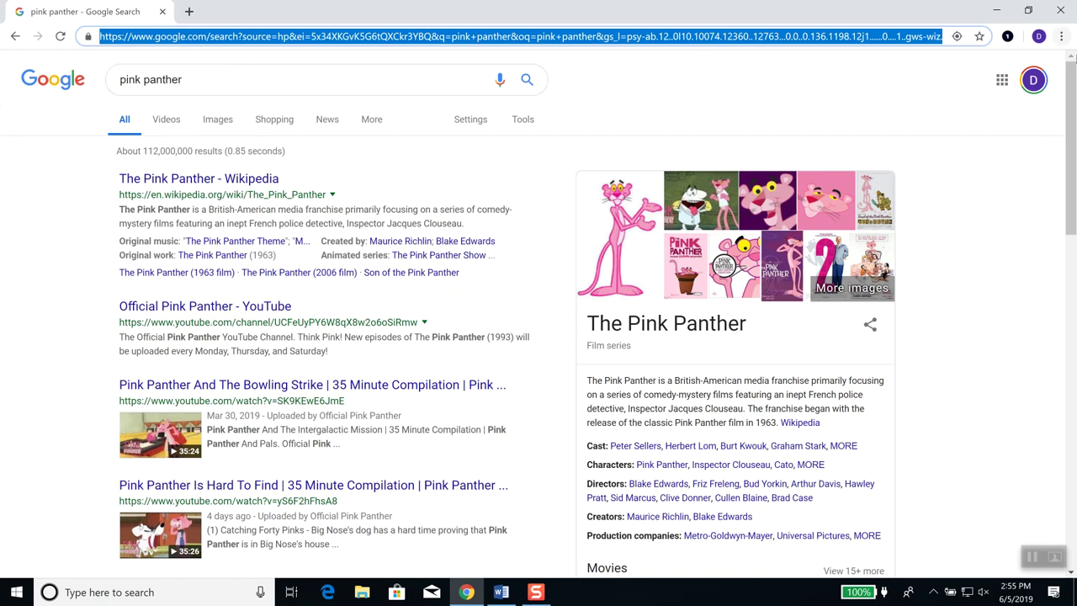
left_click(1063, 37)
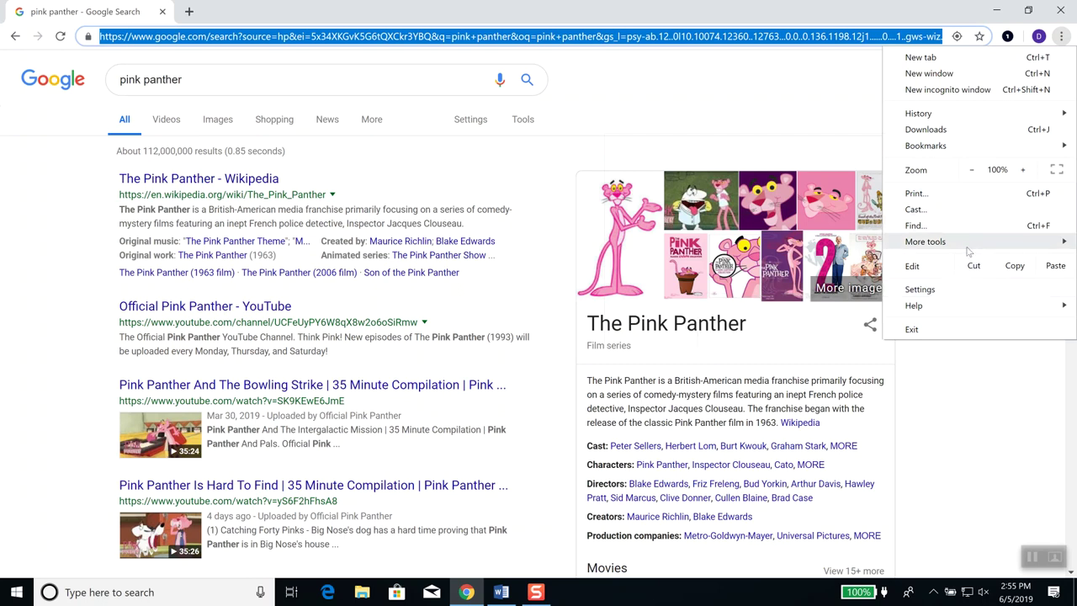
mouse_move(957, 309)
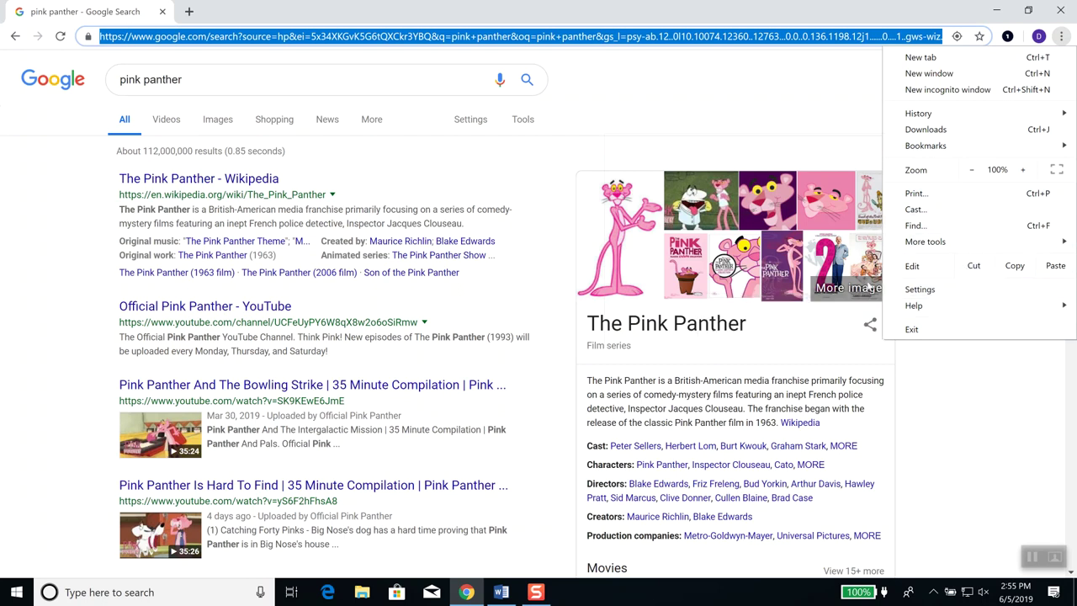
left_click(328, 36)
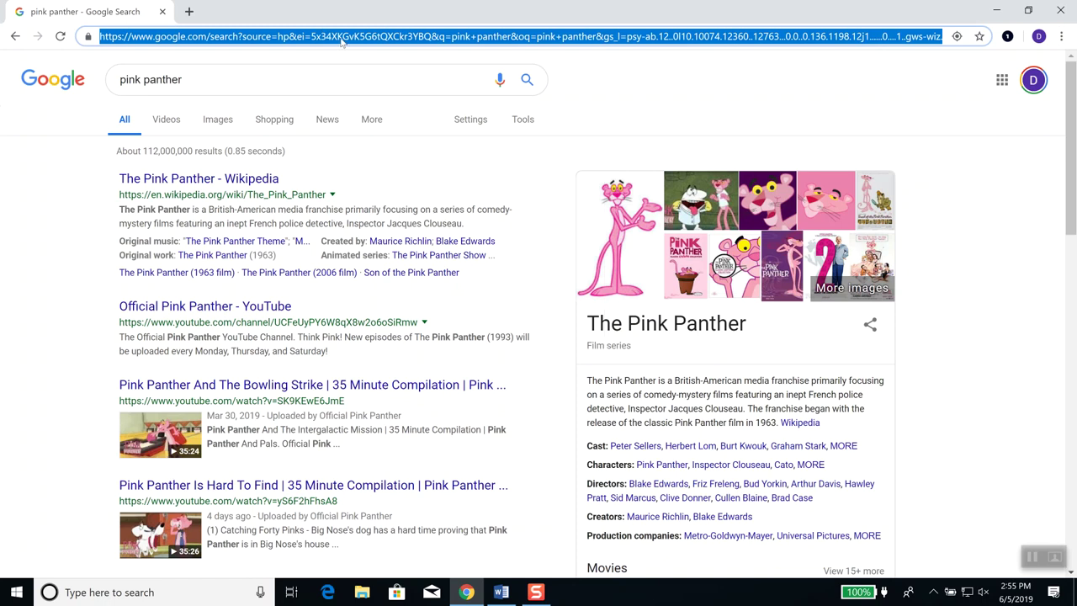
type("www.go")
key("Return")
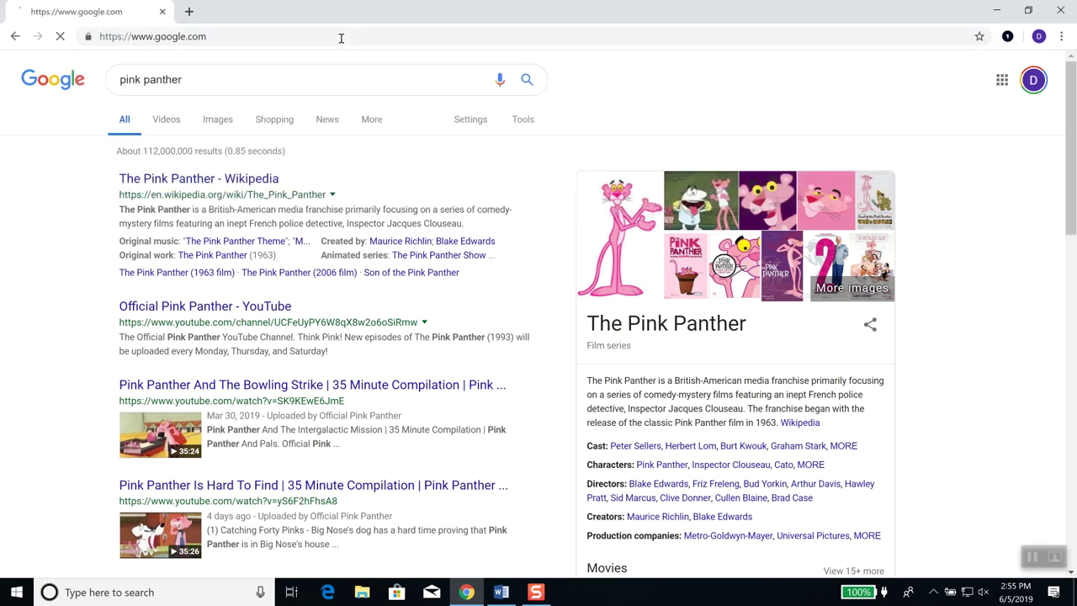
type("pink panther")
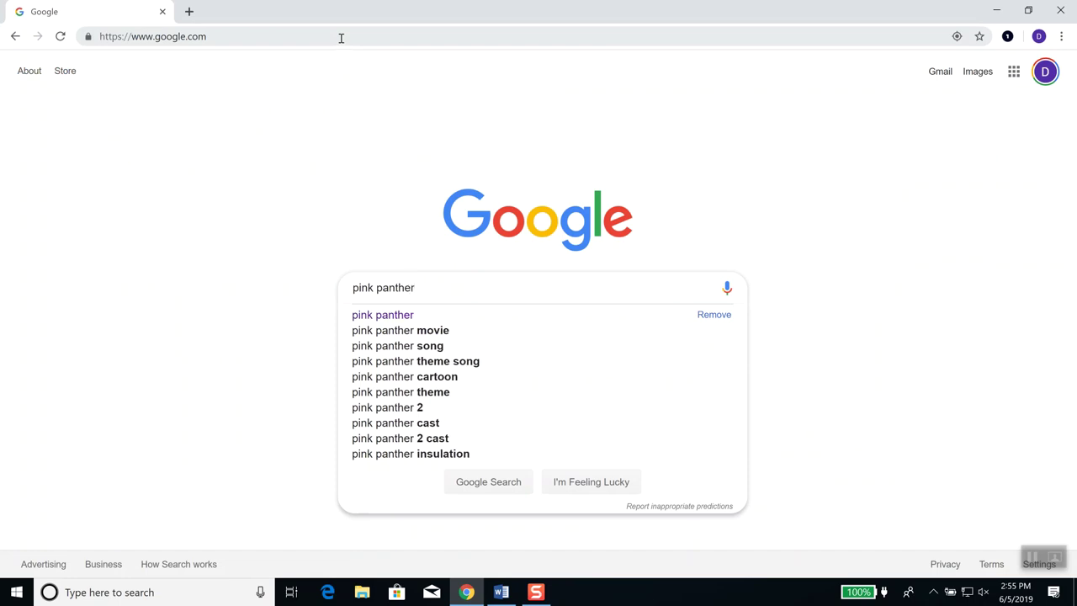
key("Return")
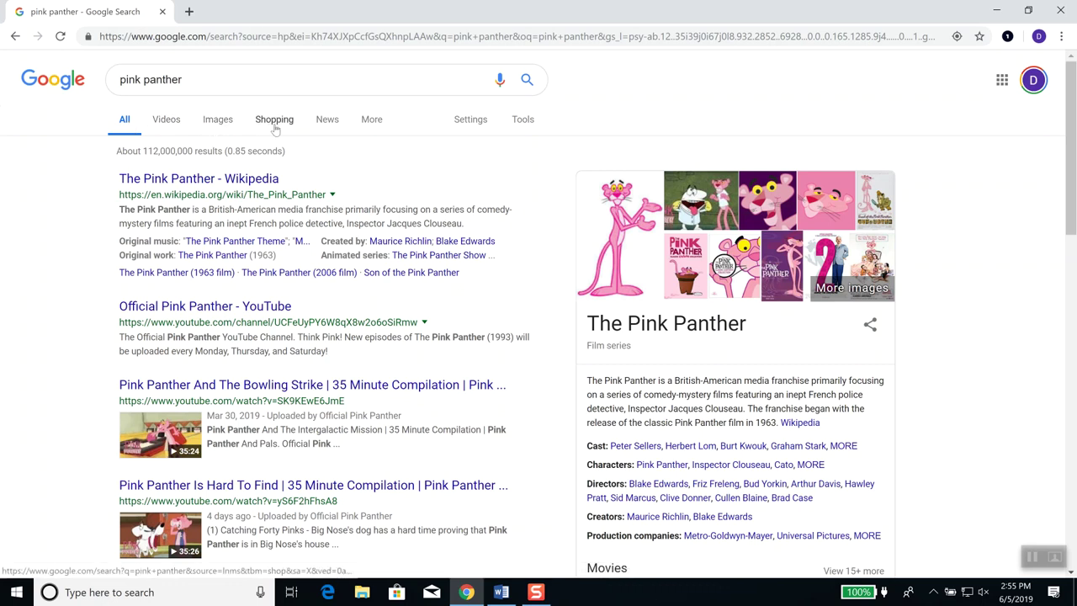
Show the image results for "pink panther" and copy the "Pink Panther vs. Frankenstein" image
left_click(220, 124)
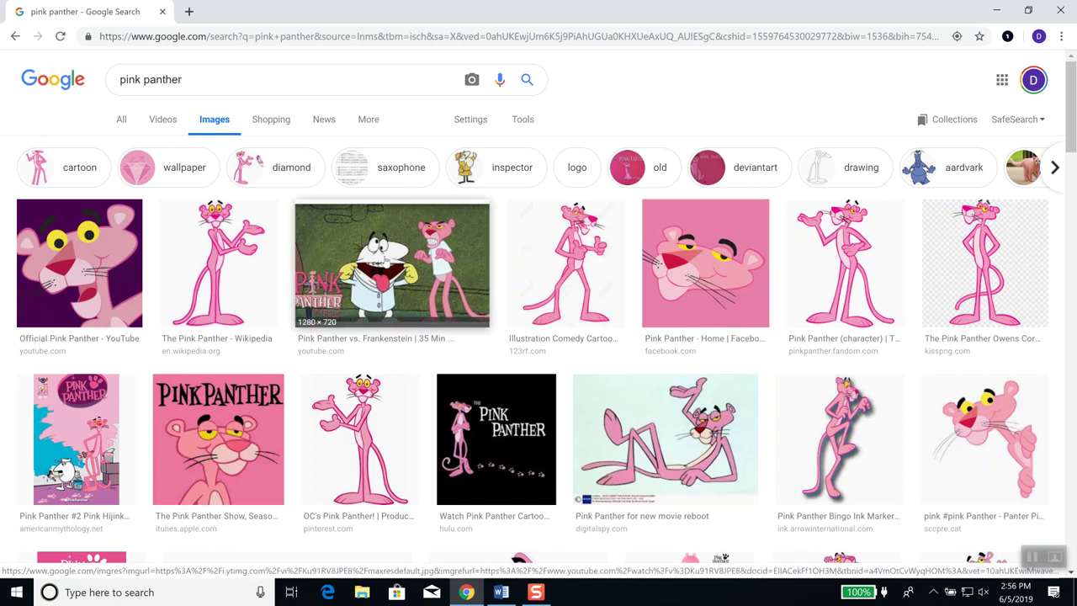
right_click(406, 250)
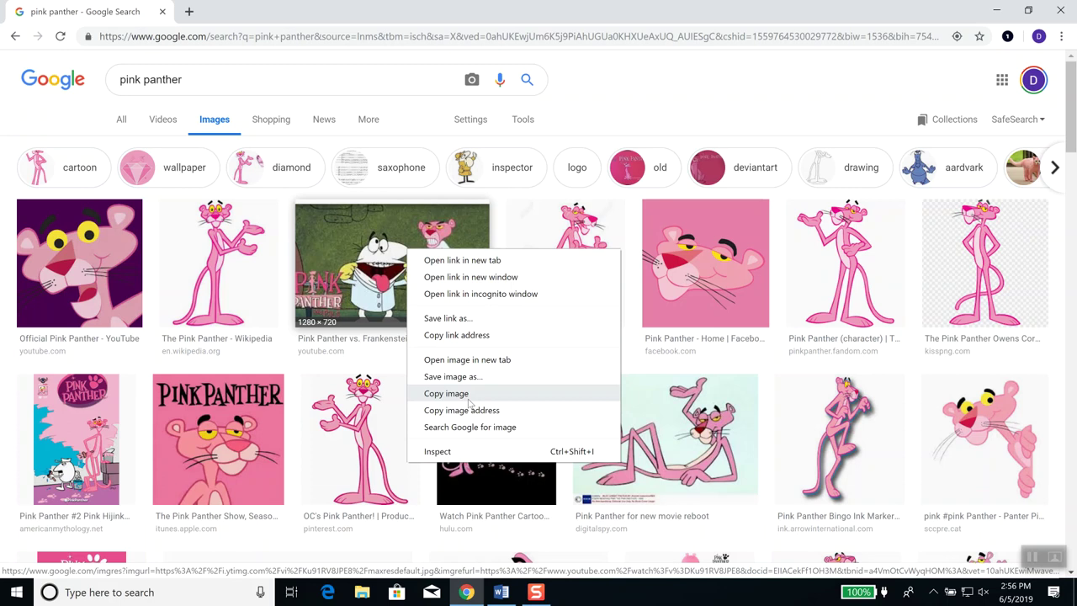
left_click(463, 396)
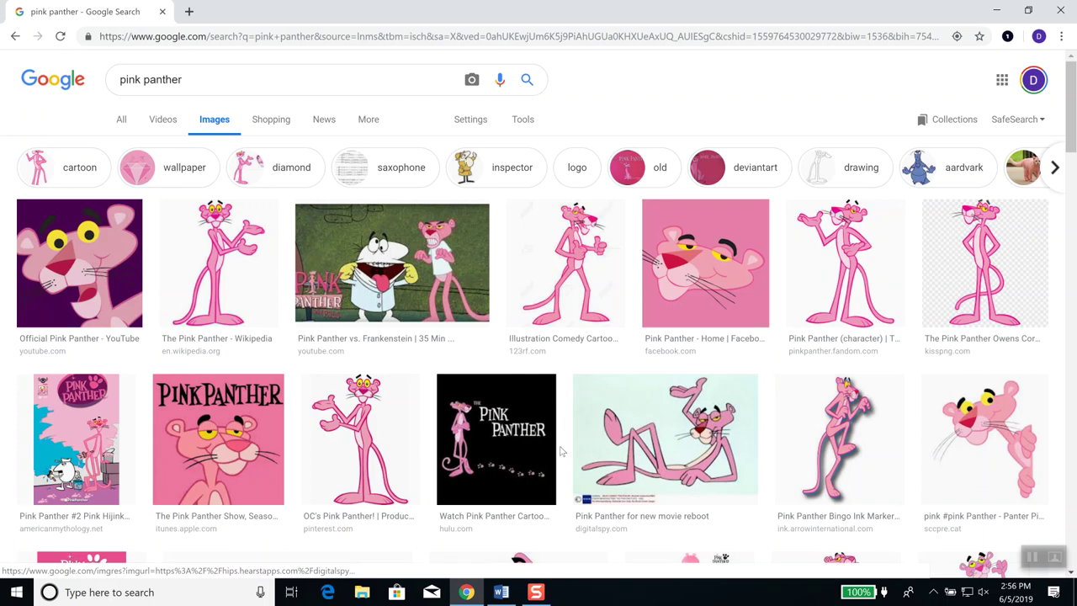
Switch to Word, place the cursor before "The" in the first line, and check the paste options for the copied image
left_click(501, 592)
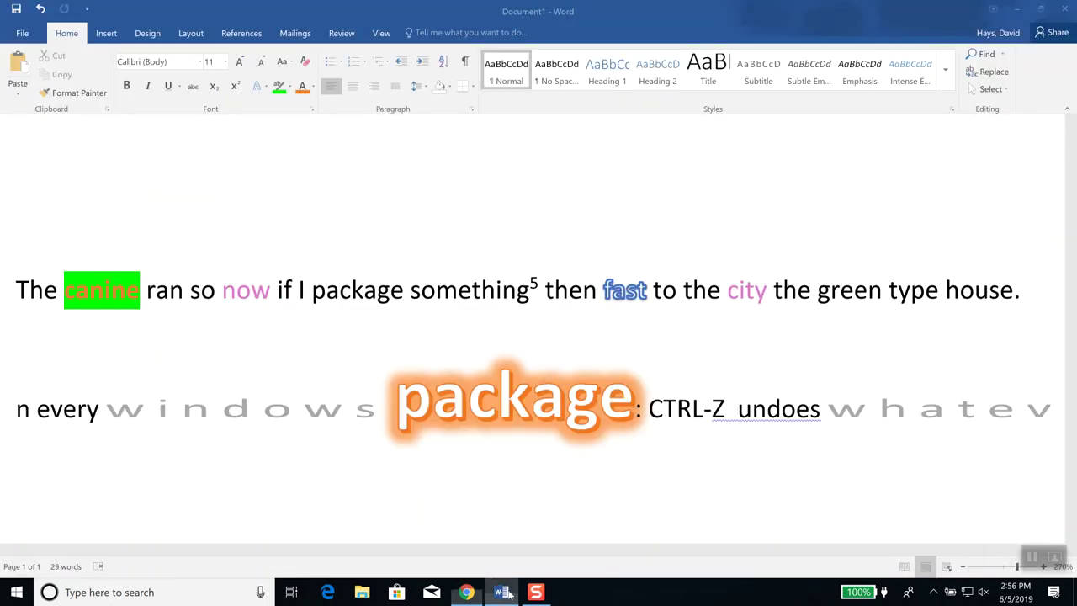
left_click(17, 290)
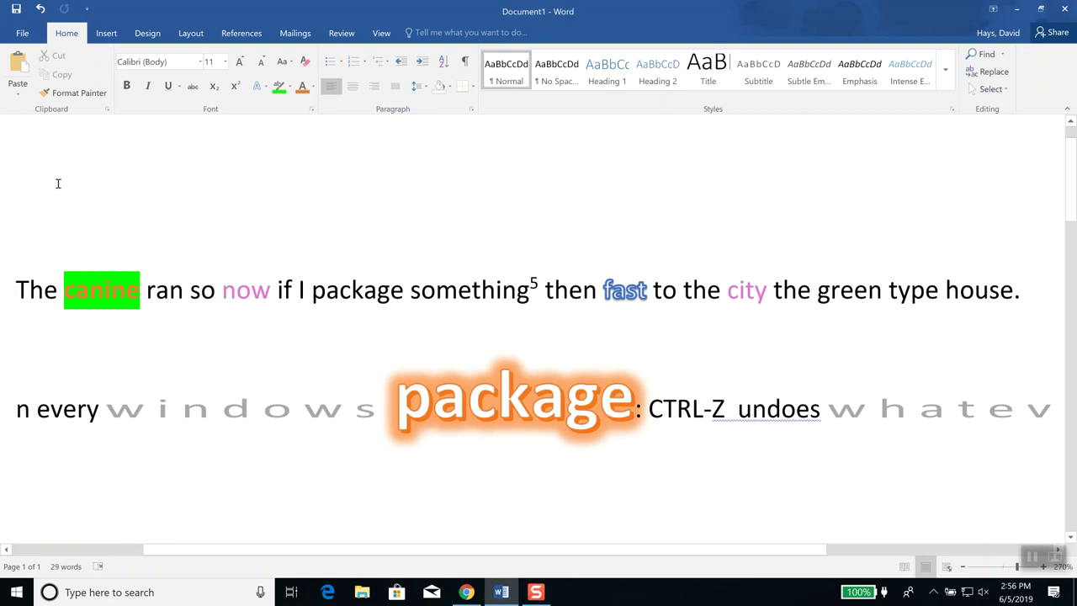
left_click(20, 96)
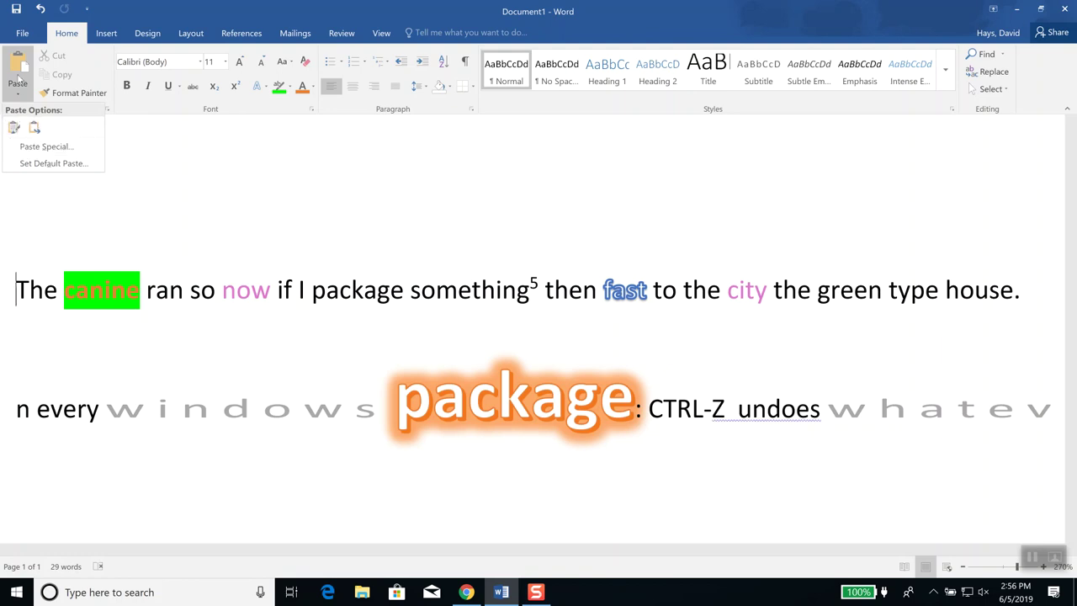
left_click(21, 67)
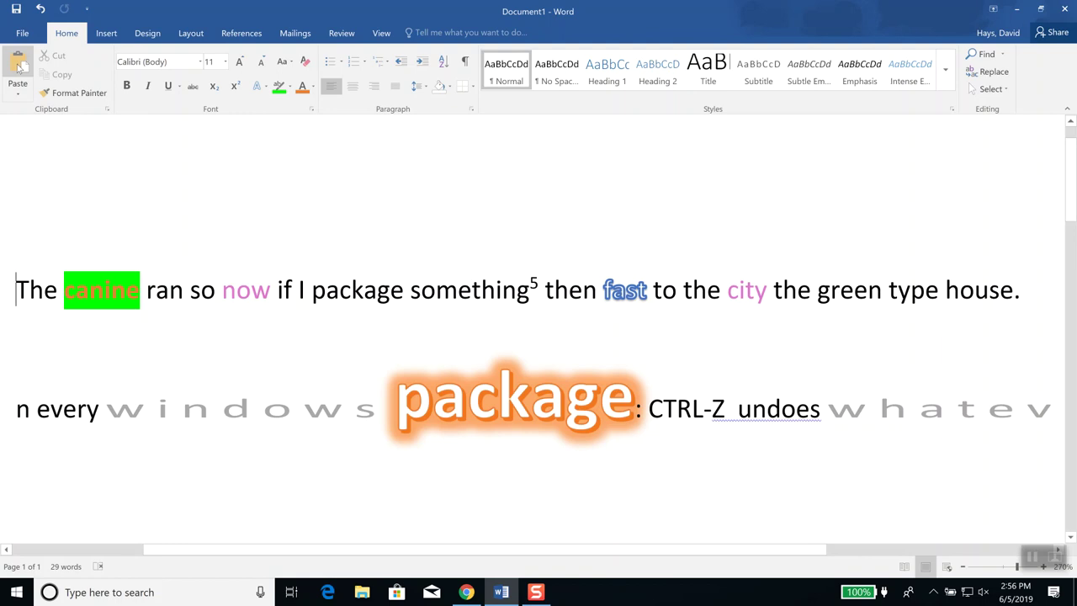
Switch to Chrome, copy the "Pink Panther vs. Frankenstein" thumbnail again, and return to Word
key("alt+Tab")
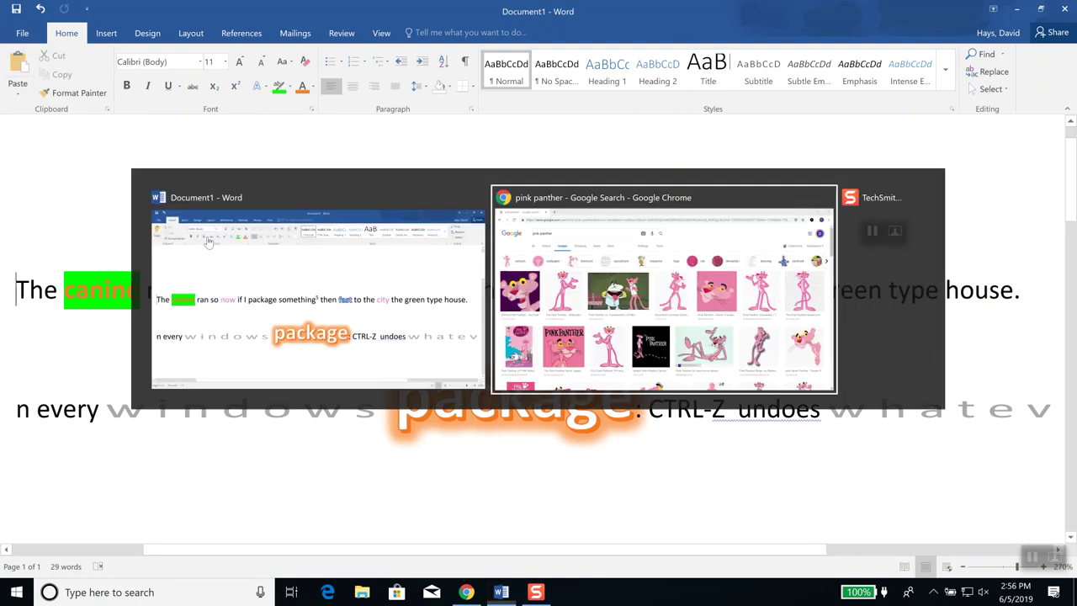
right_click(377, 245)
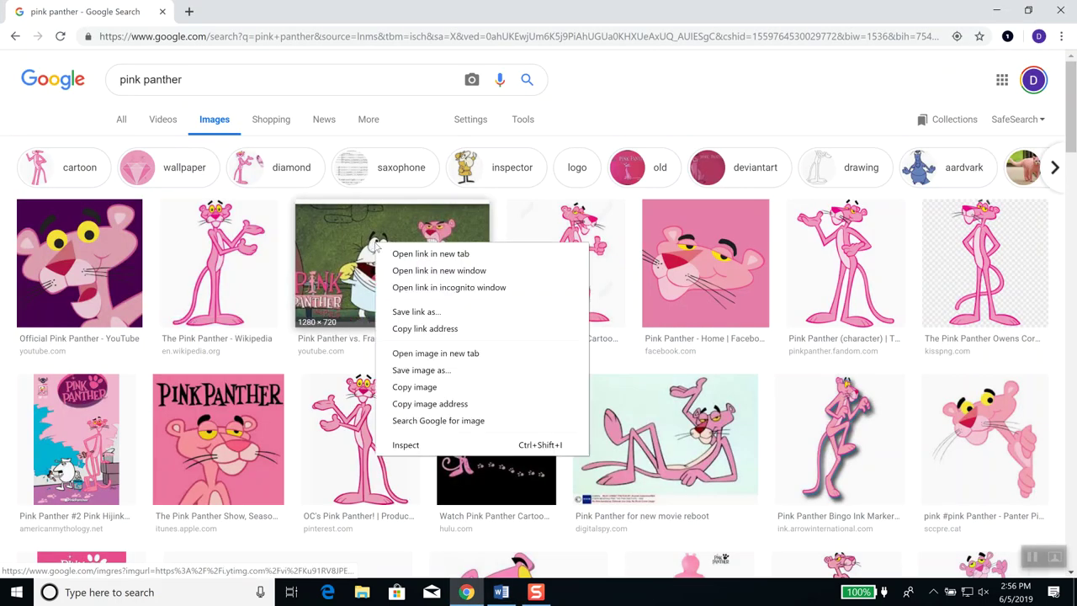
left_click(422, 387)
key("alt+Tab")
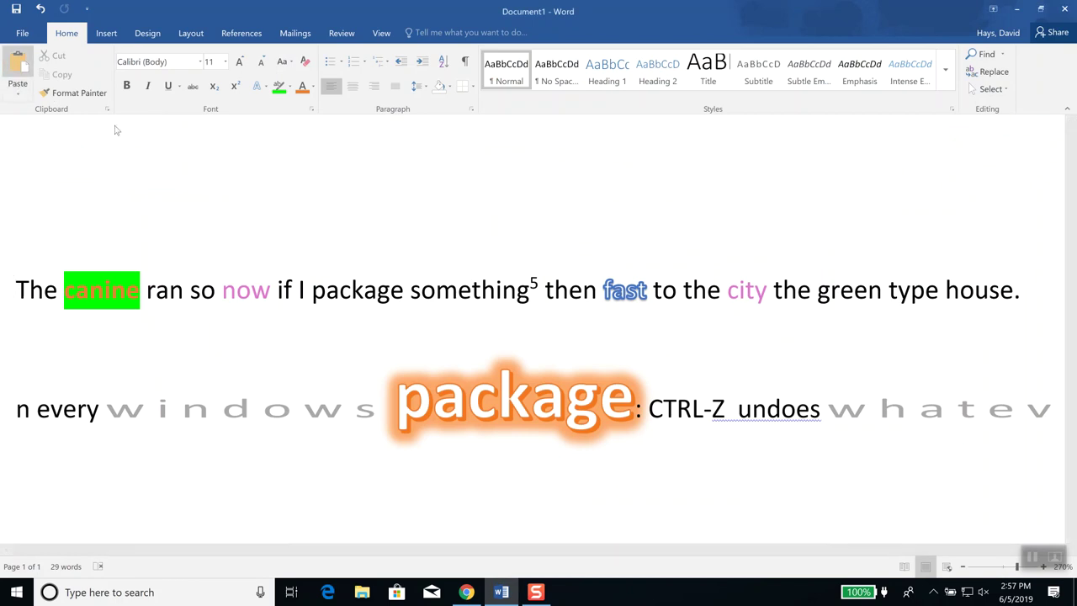
Open the larger "Pink Panther vs. Frankenstein" preview in Chrome, copy that image, and paste it before "The" in the Word document
key("alt+Tab")
left_click(405, 252)
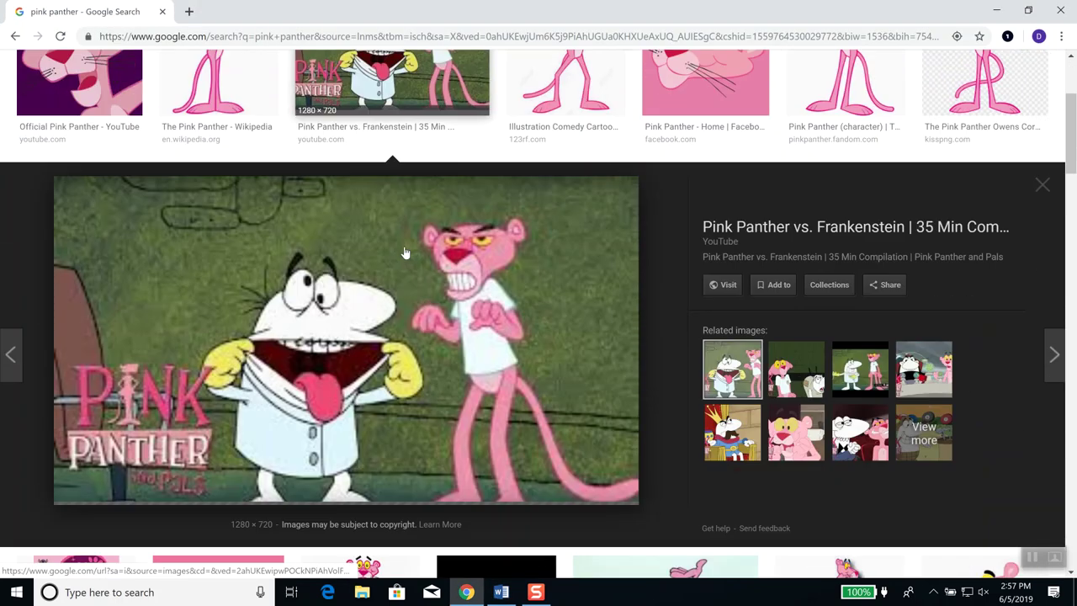
right_click(374, 266)
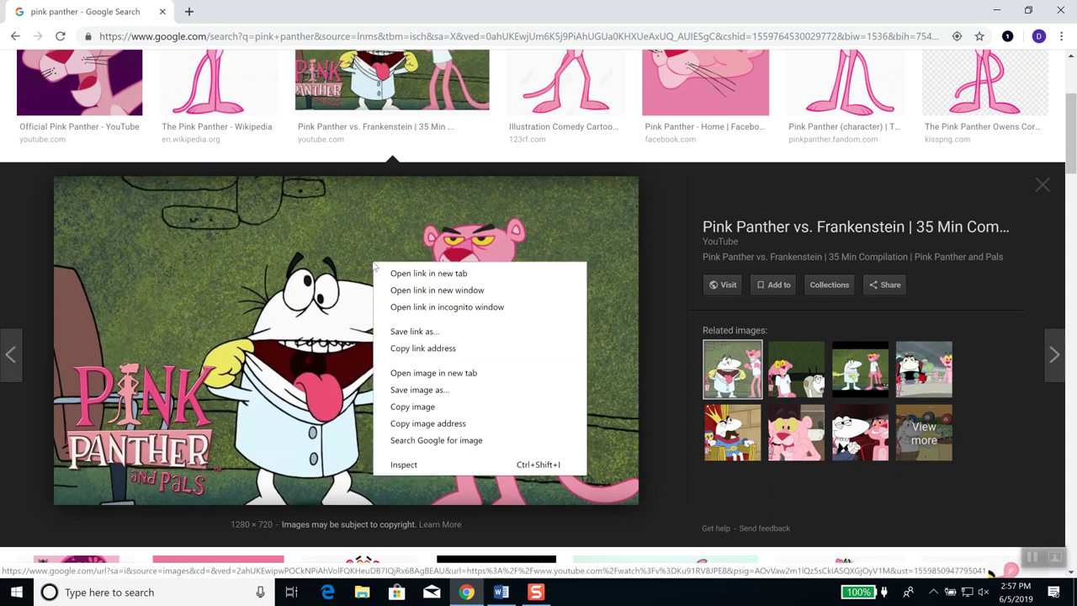
left_click(425, 406)
key("alt+Tab")
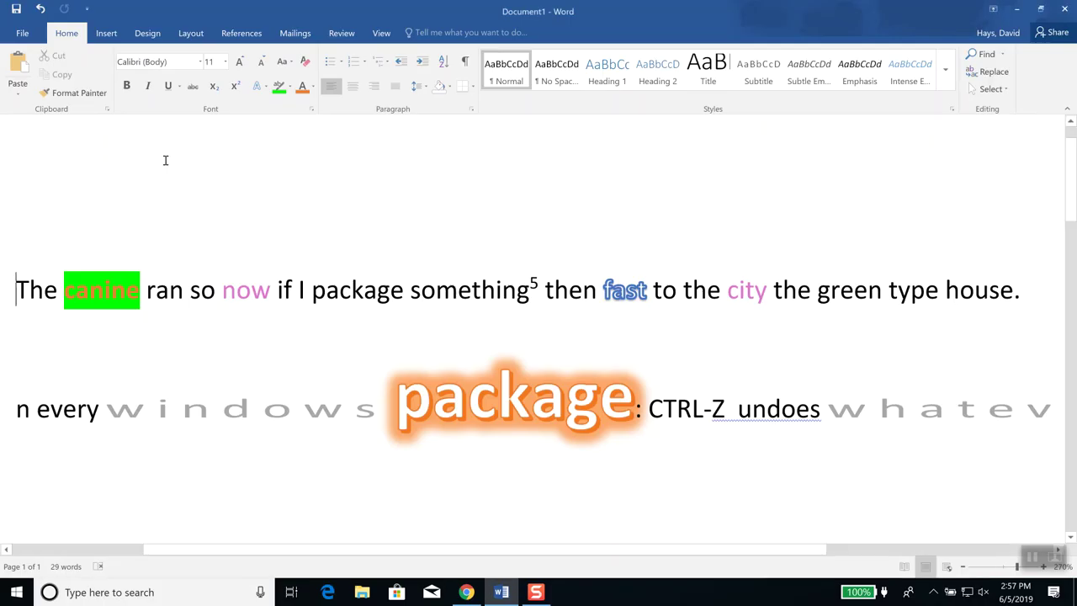
left_click(21, 63)
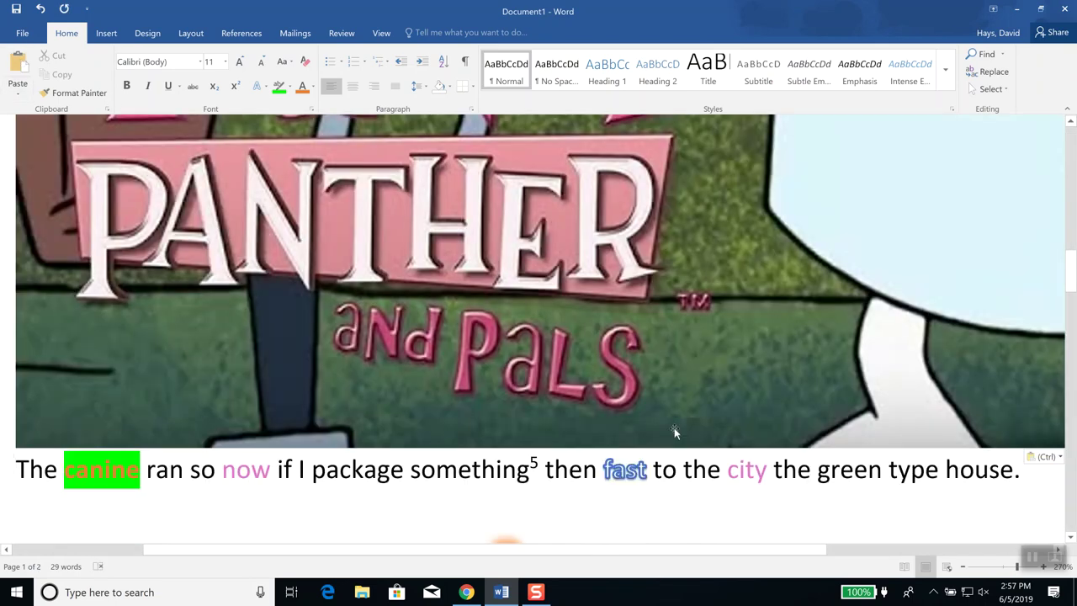
Examine the pasted picture at full size and the paste options available for it
scroll(636, 376, "up", 5)
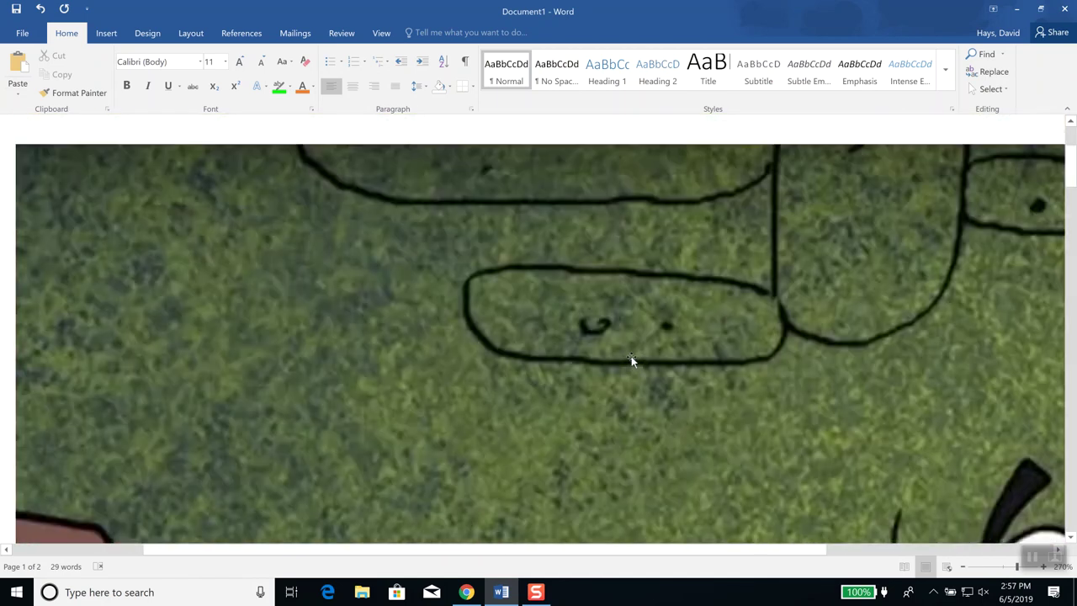
scroll(633, 360, "up", 3)
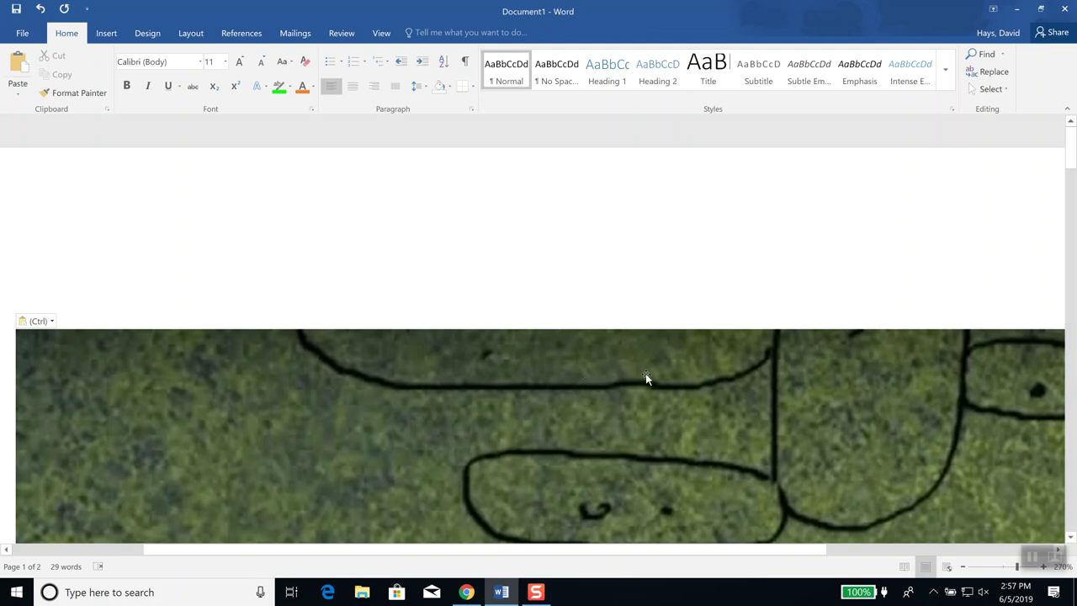
scroll(646, 368, "down", 10)
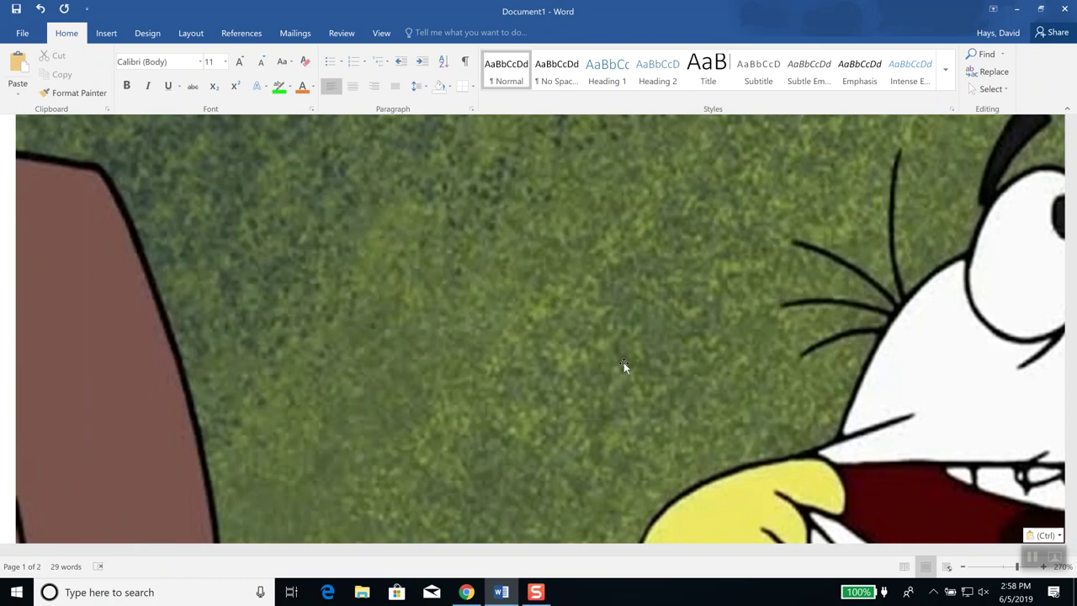
left_click(19, 96)
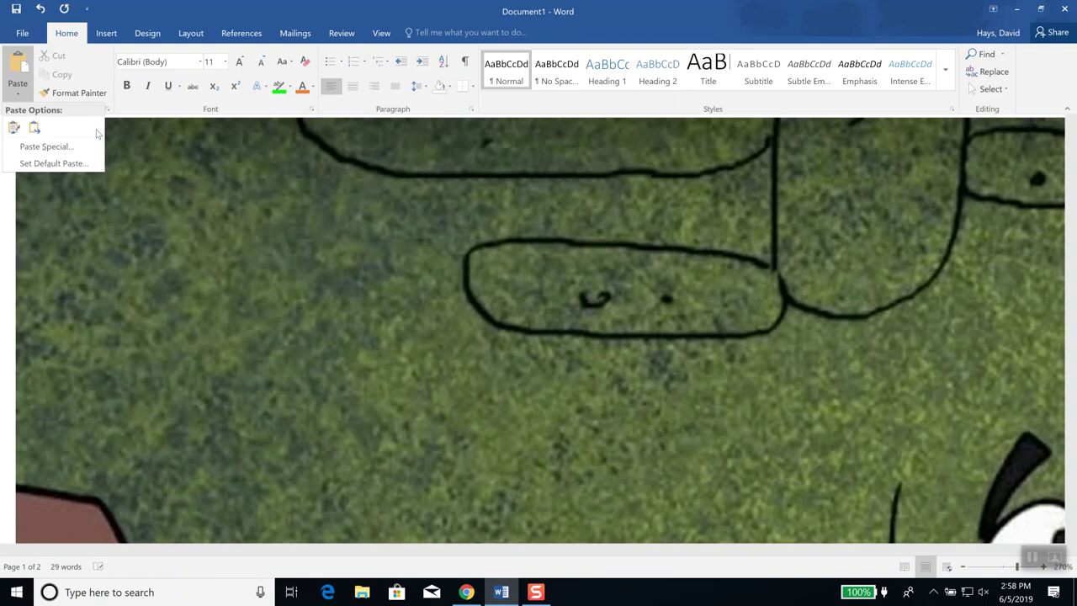
scroll(422, 287, "down", 5)
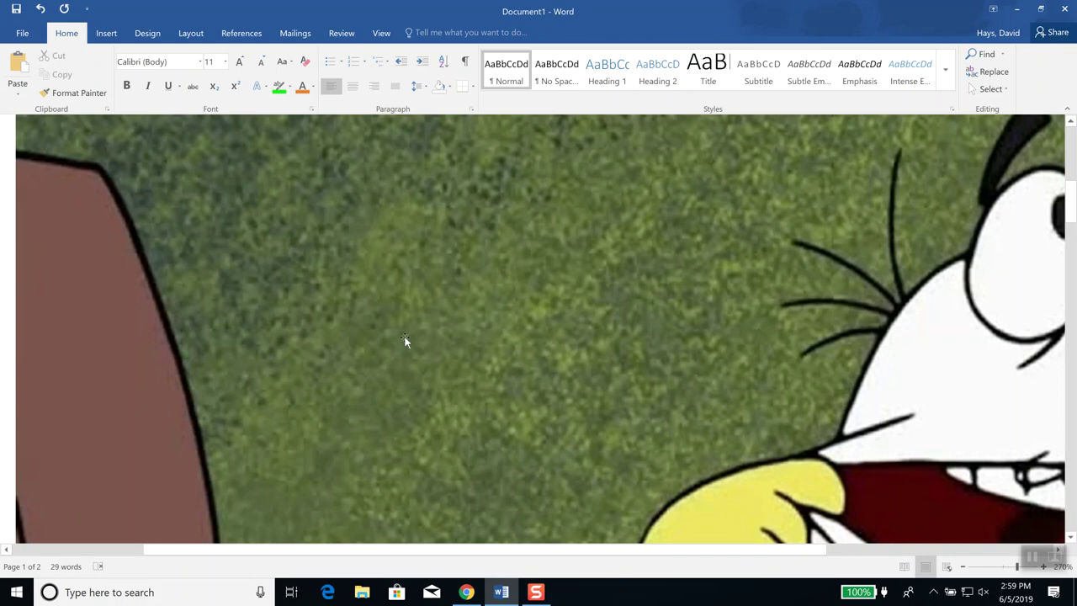
scroll(241, 243, "up", 5)
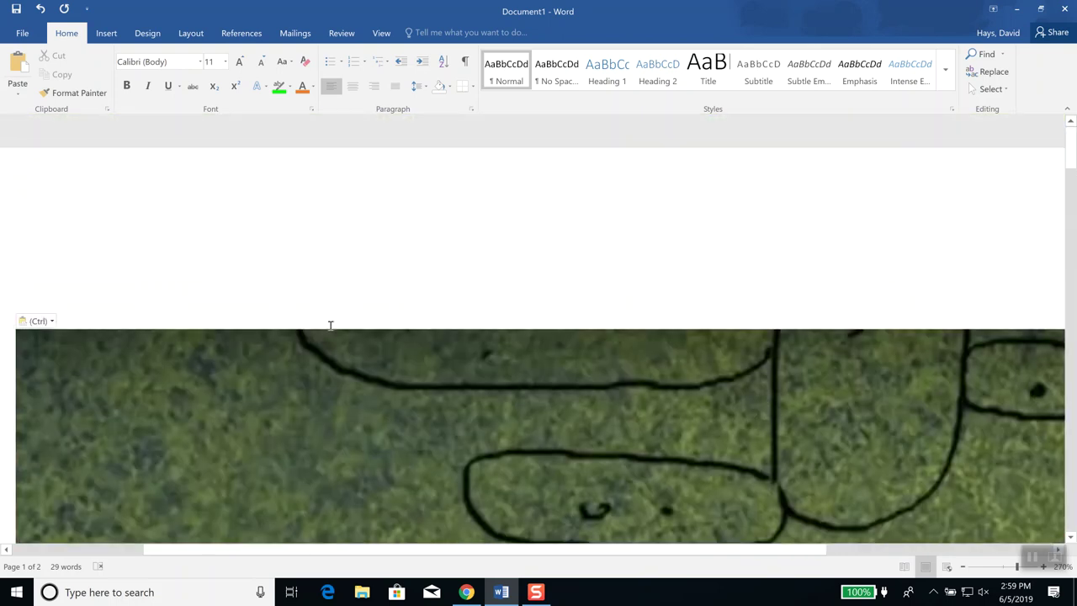
Shrink the pasted picture proportionally in several passes to a small thumbnail in line with the first sentence, before "The"
left_click(97, 371)
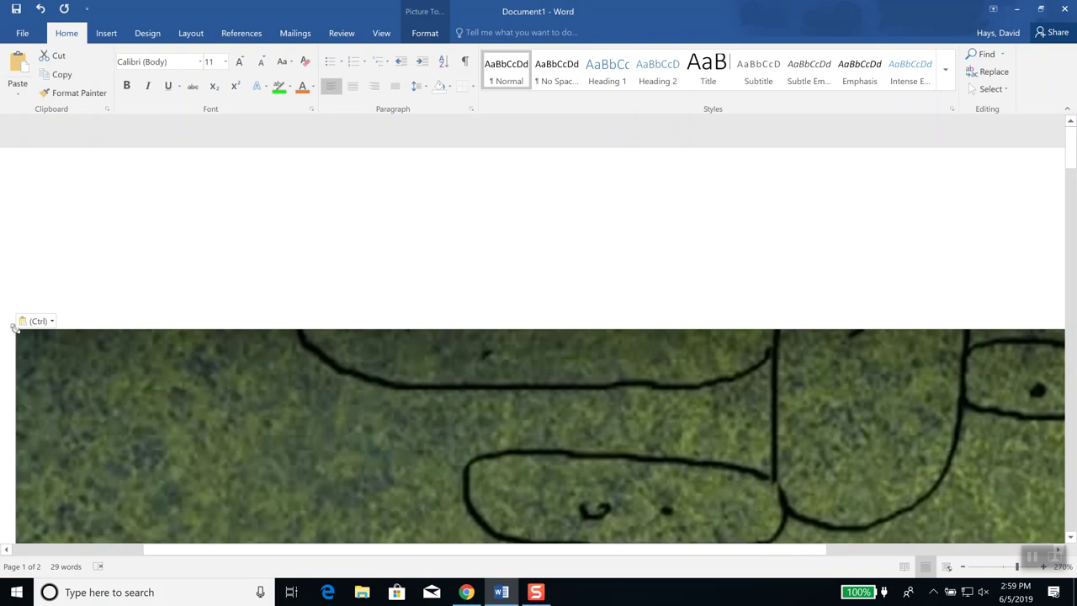
left_click_drag(15, 329, 433, 546)
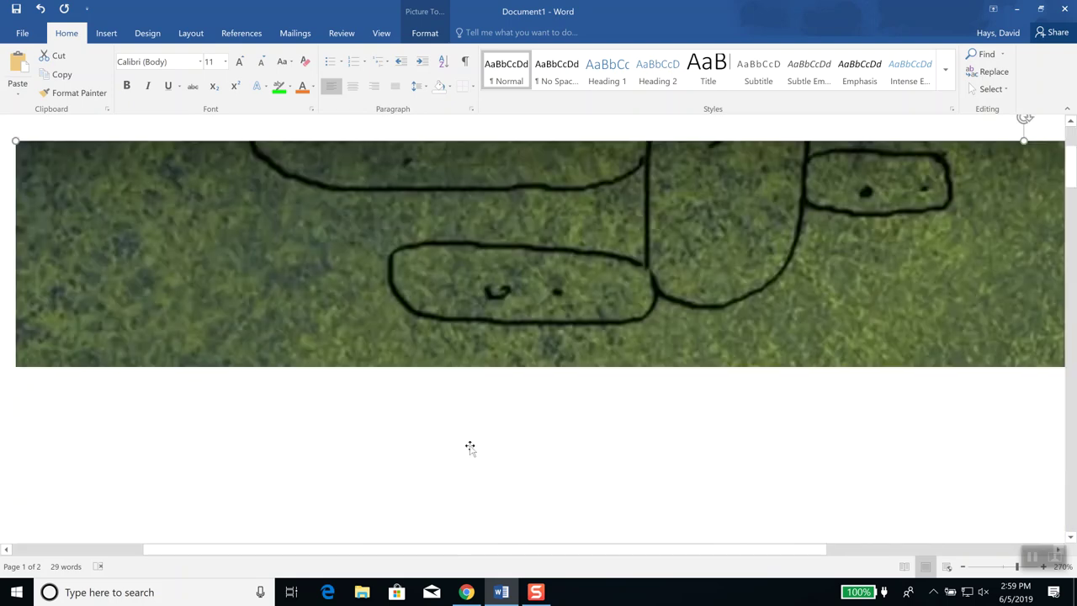
scroll(303, 394, "up", 3)
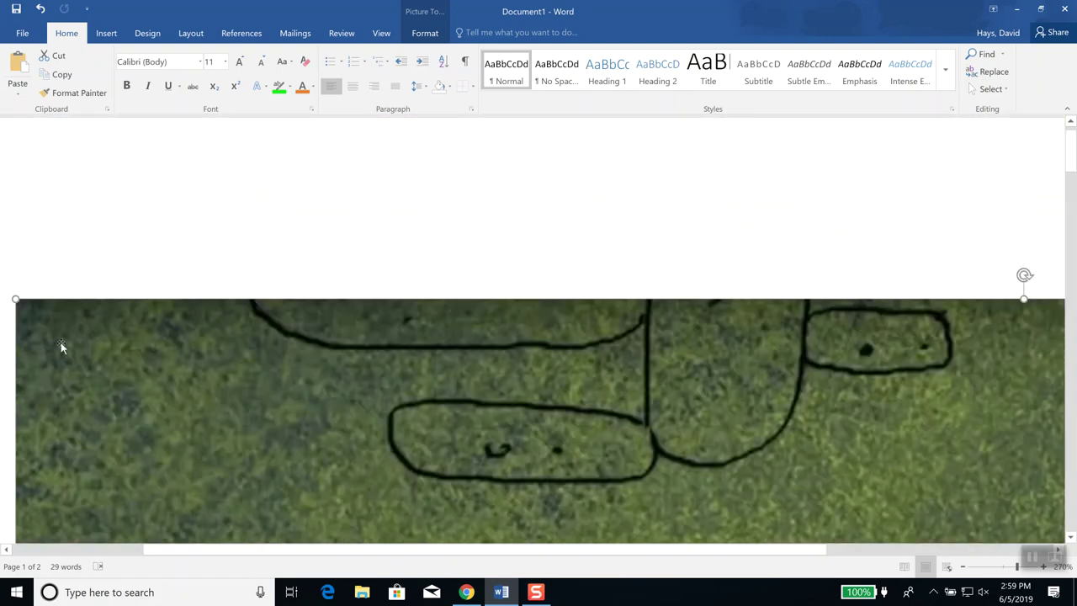
mouse_move(16, 298)
left_mouse_down()
mouse_move(166, 442)
mouse_move(306, 525)
mouse_move(17, 278)
left_mouse_up()
scroll(64, 350, "down", 3)
scroll(69, 324, "up", 3)
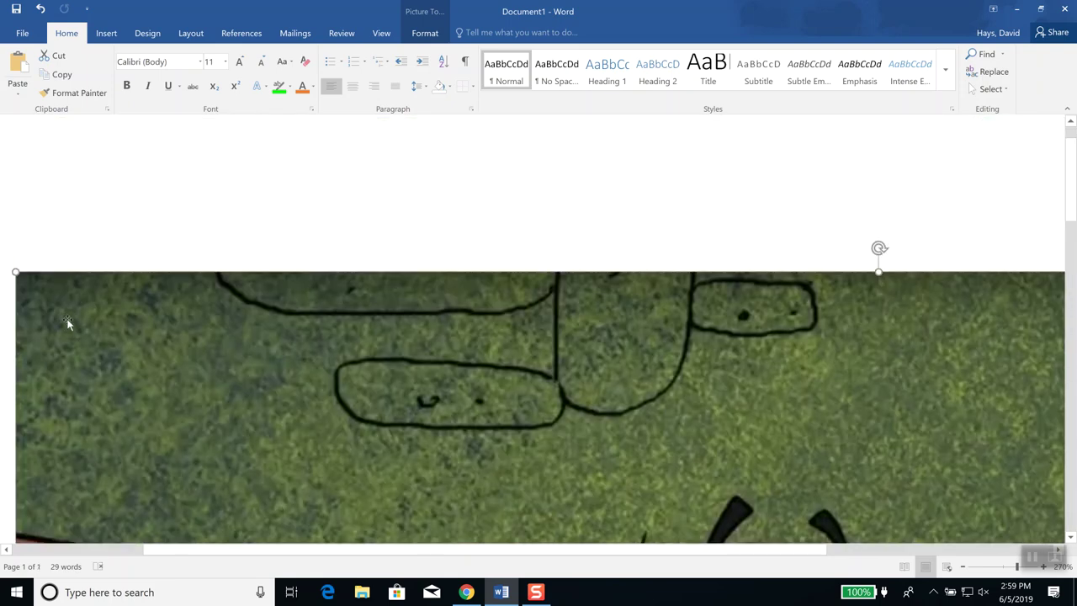
left_click_drag(15, 301, 243, 474)
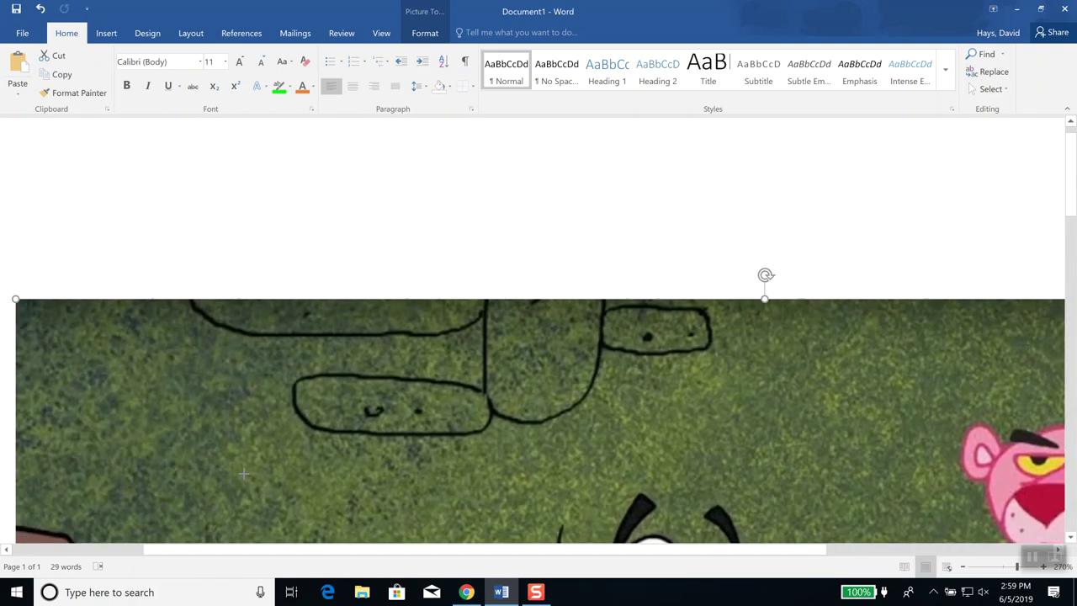
scroll(123, 323, "down", 3)
scroll(101, 291, "up", 2)
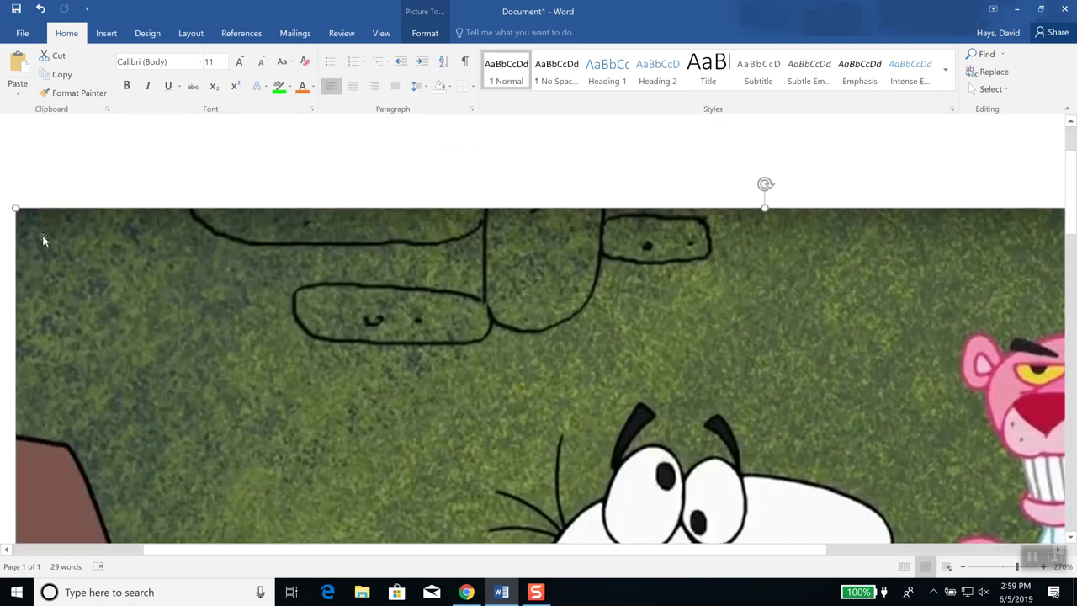
left_click_drag(17, 208, 402, 479)
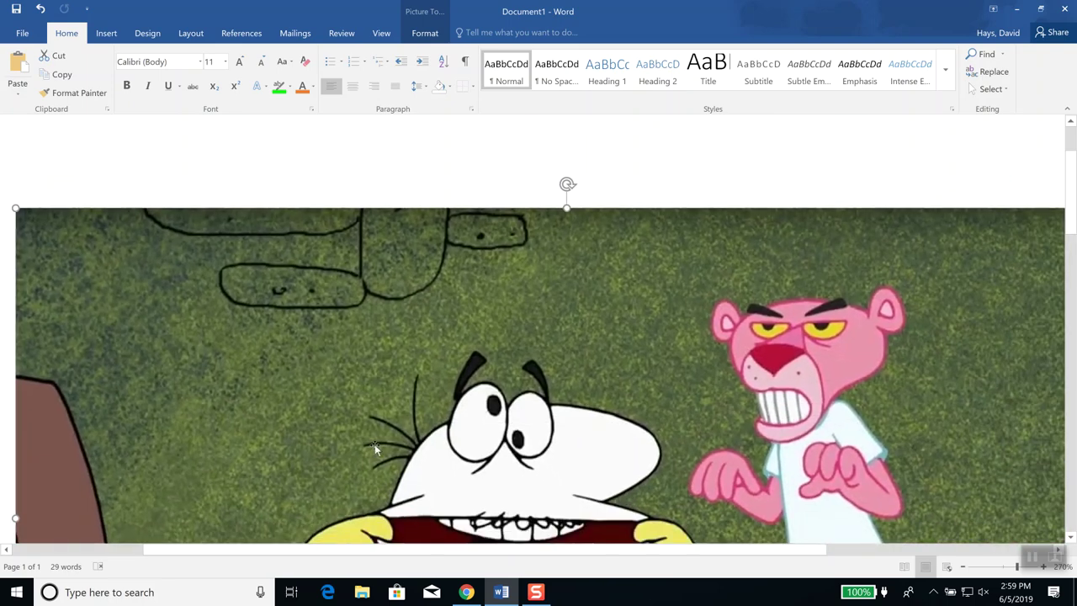
left_click_drag(15, 207, 160, 345)
mouse_move(252, 379)
left_mouse_down()
mouse_move(284, 421)
mouse_move(258, 358)
left_mouse_up()
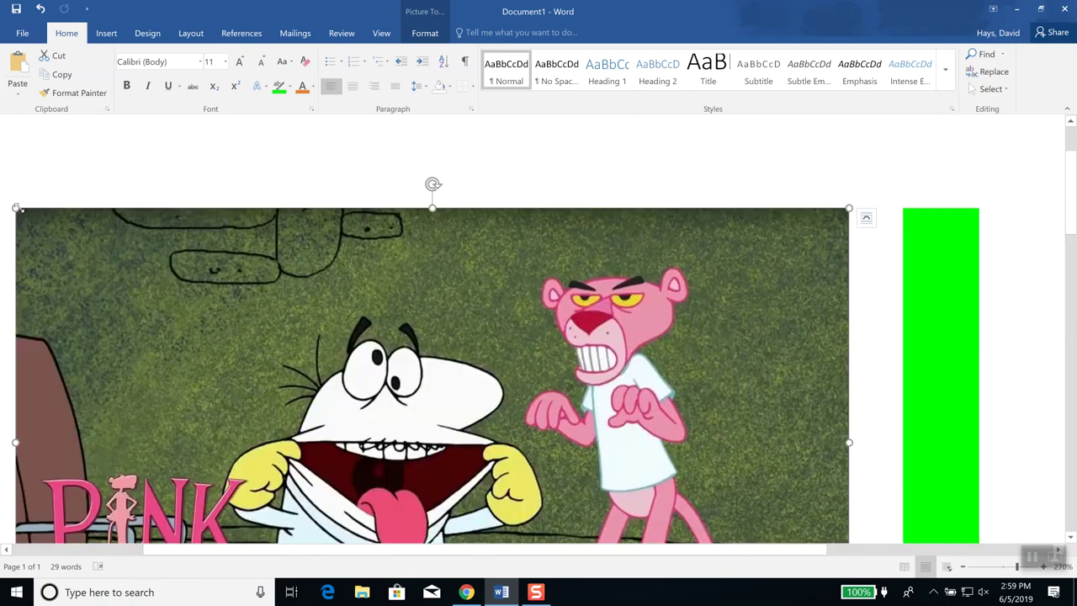
left_click_drag(15, 208, 256, 382)
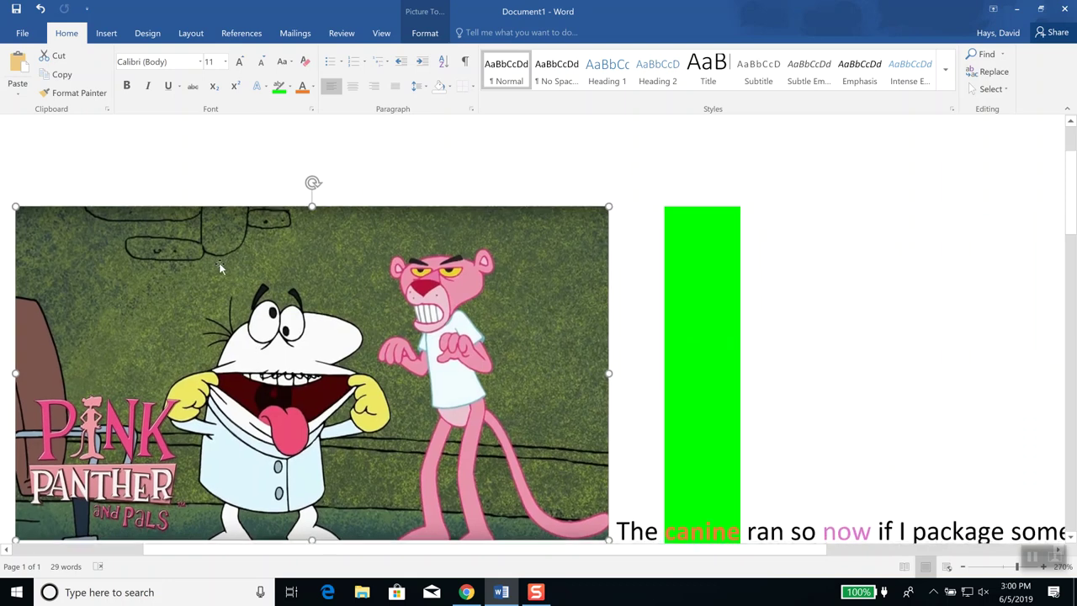
scroll(224, 269, "down", 2)
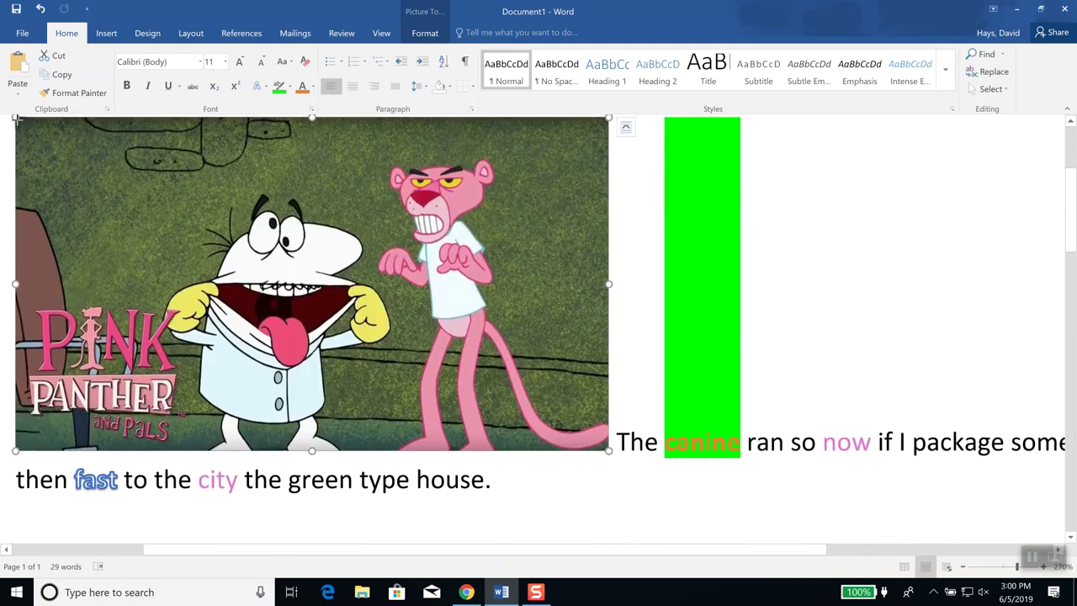
left_click_drag(106, 212, 261, 345)
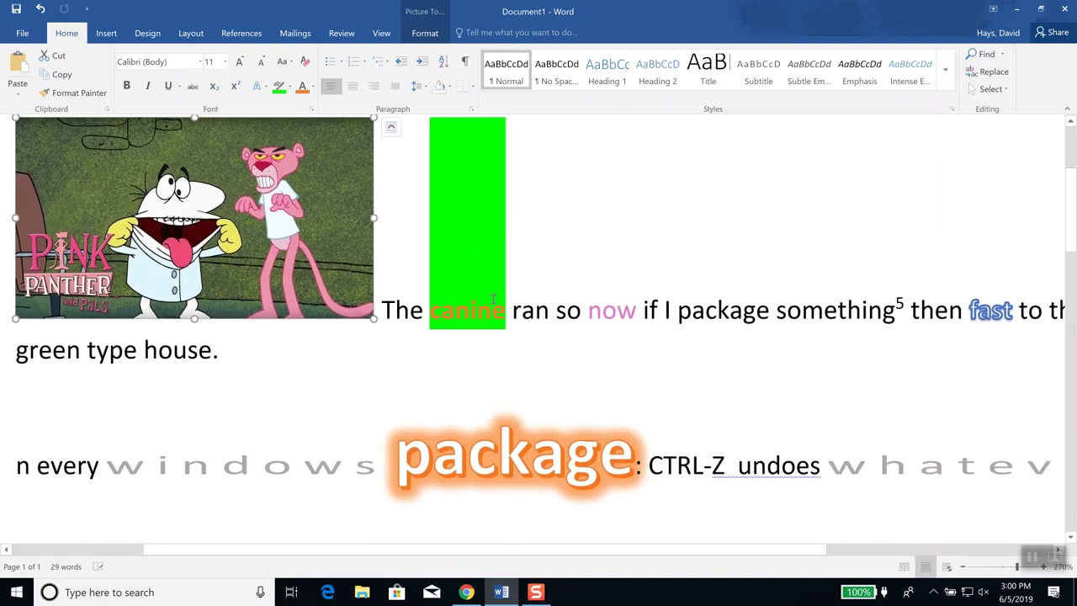
scroll(547, 307, "up", 2)
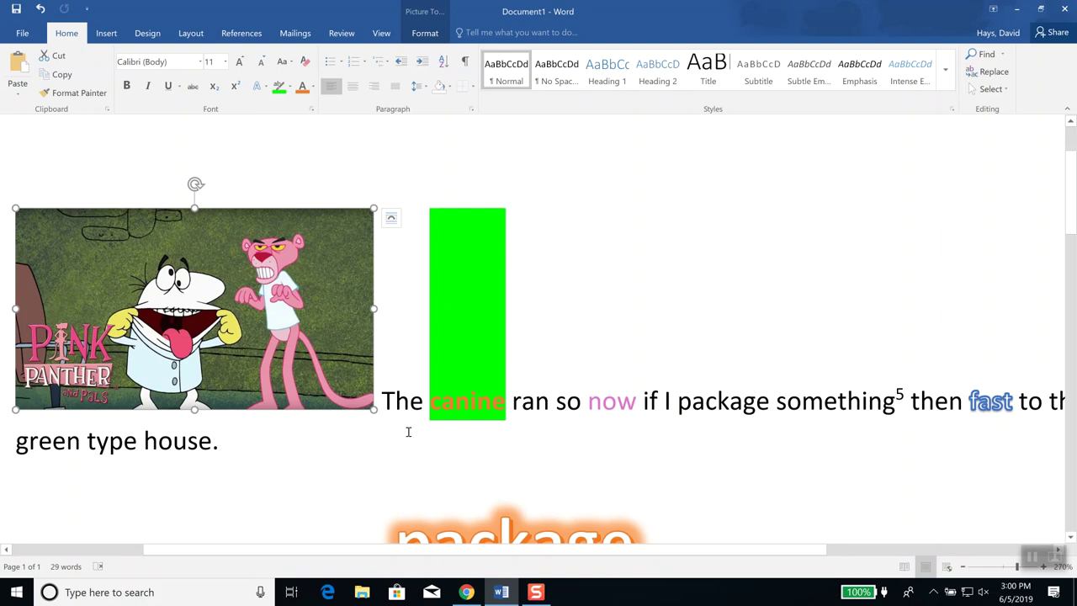
key("ctrl+z")
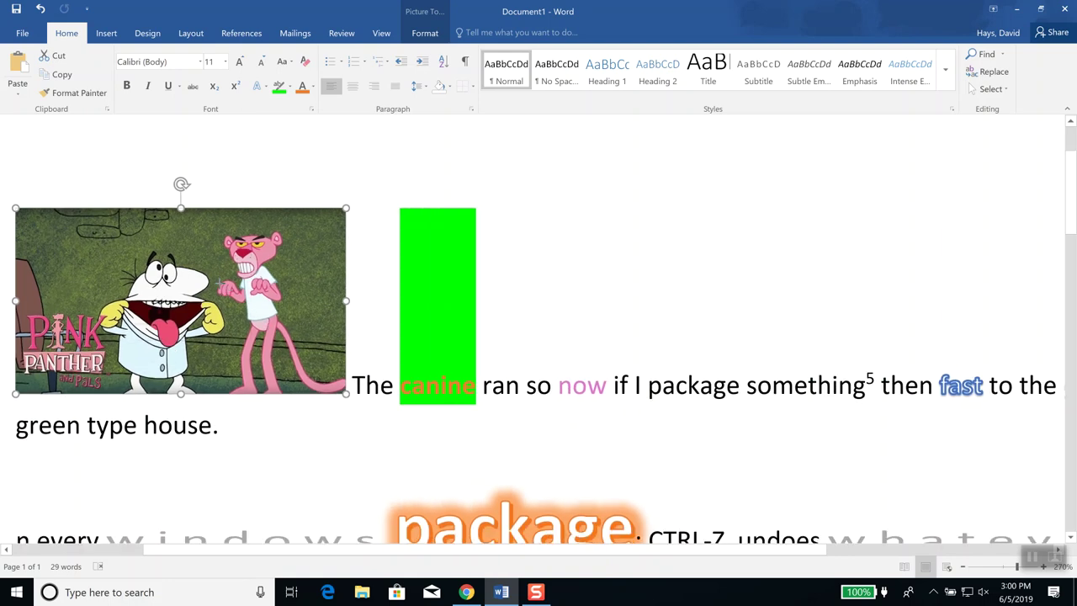
key("ctrl+z")
key("ctrl+z")
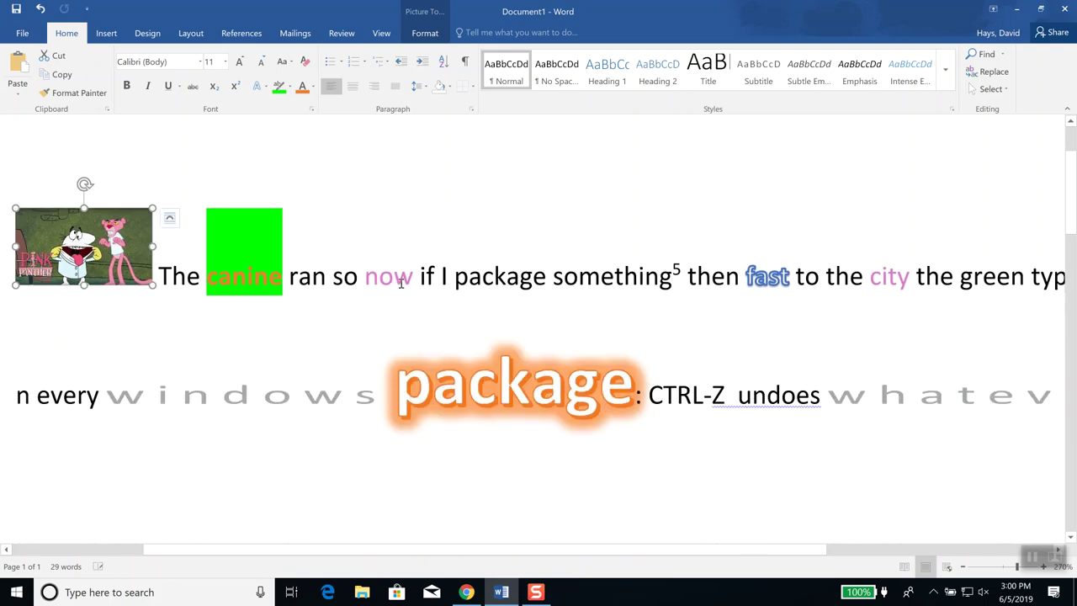
left_click(409, 280)
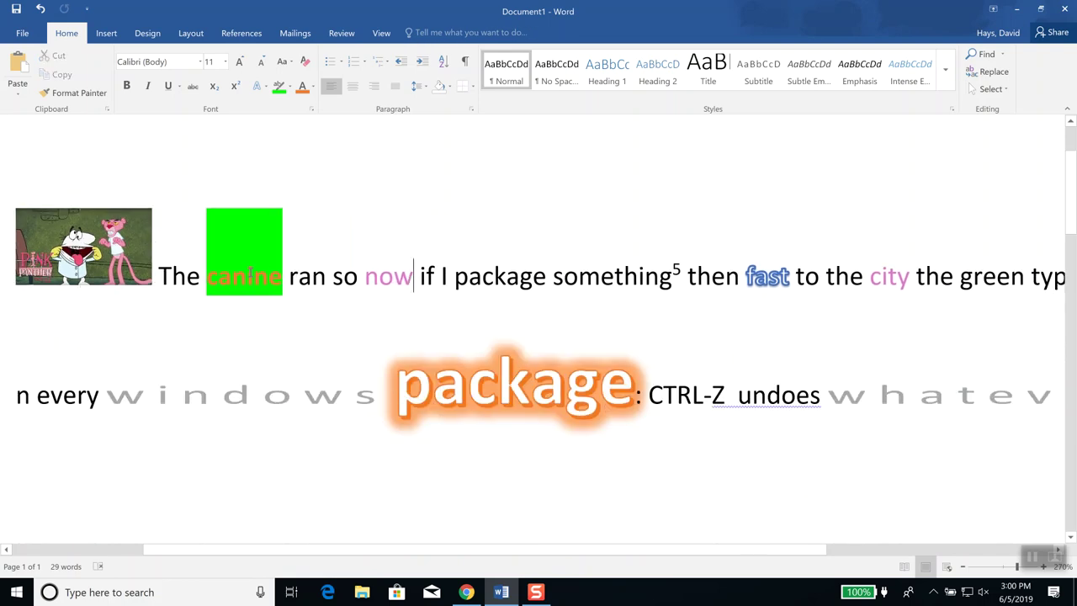
double_click(209, 277)
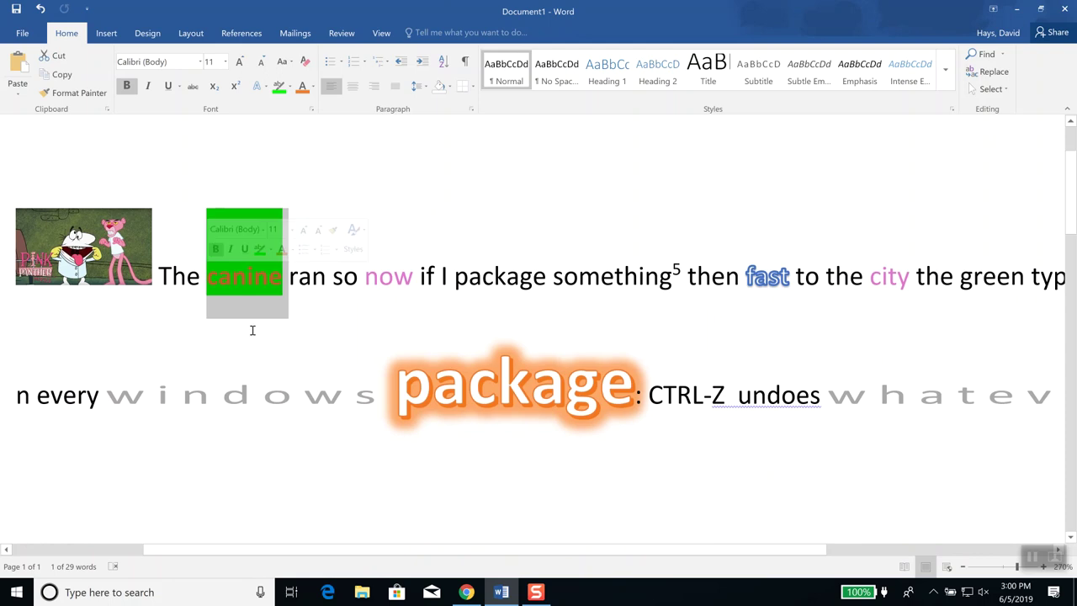
left_click(267, 358)
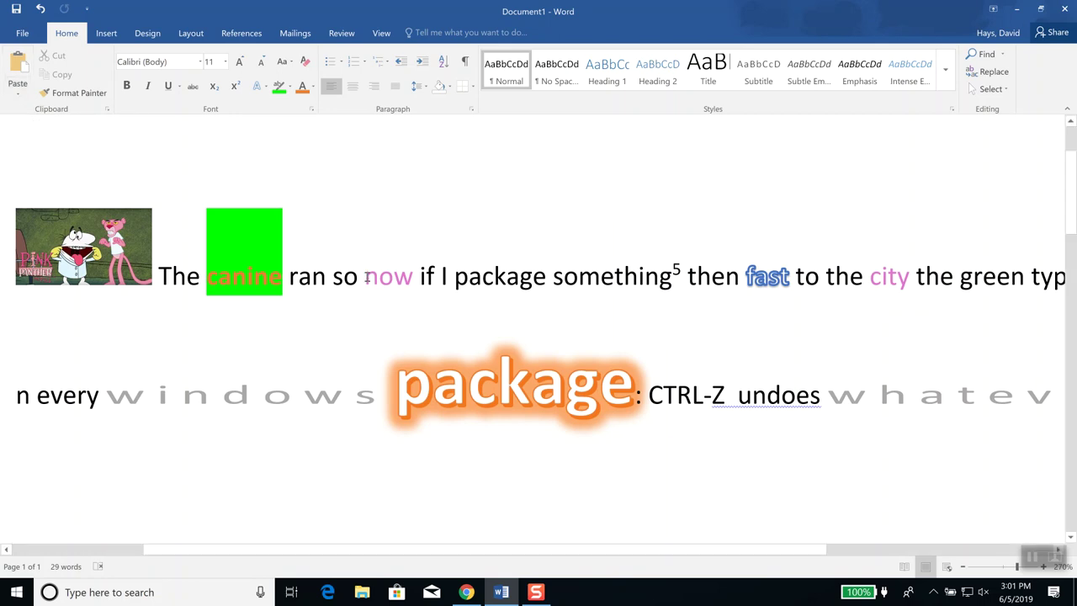
Copy the word "package" in the first sentence and replace it using Paste Special as Picture (Enhanced Metafile)
double_click(506, 274)
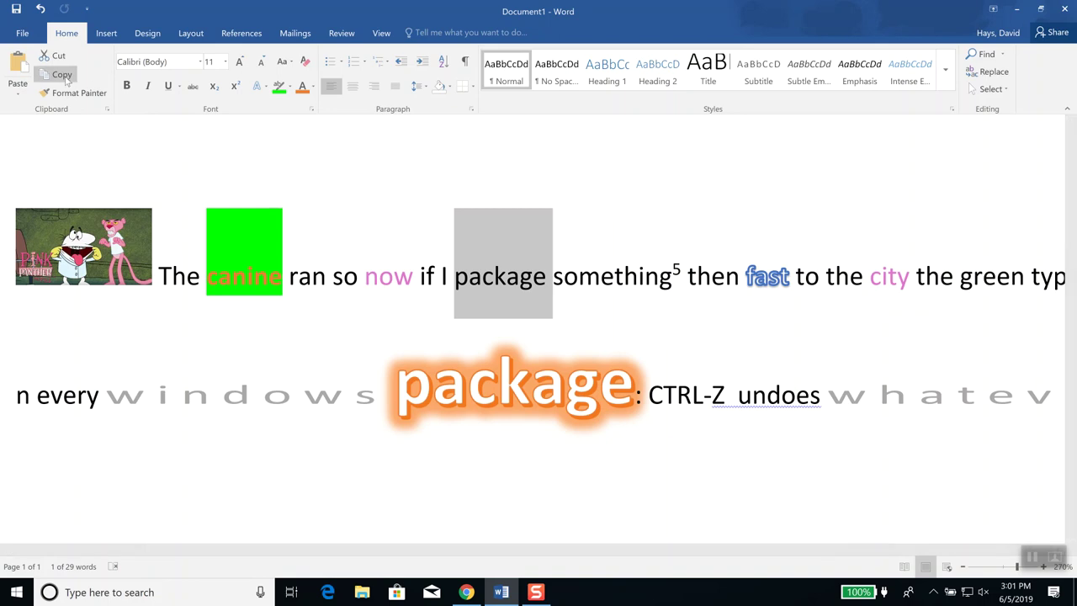
left_click(20, 99)
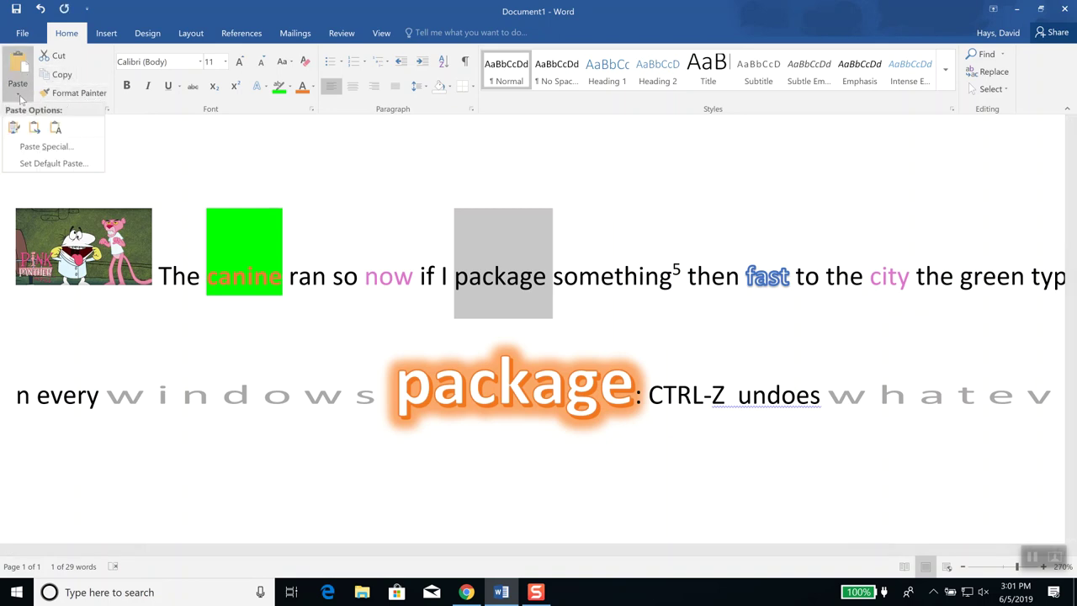
left_click(46, 146)
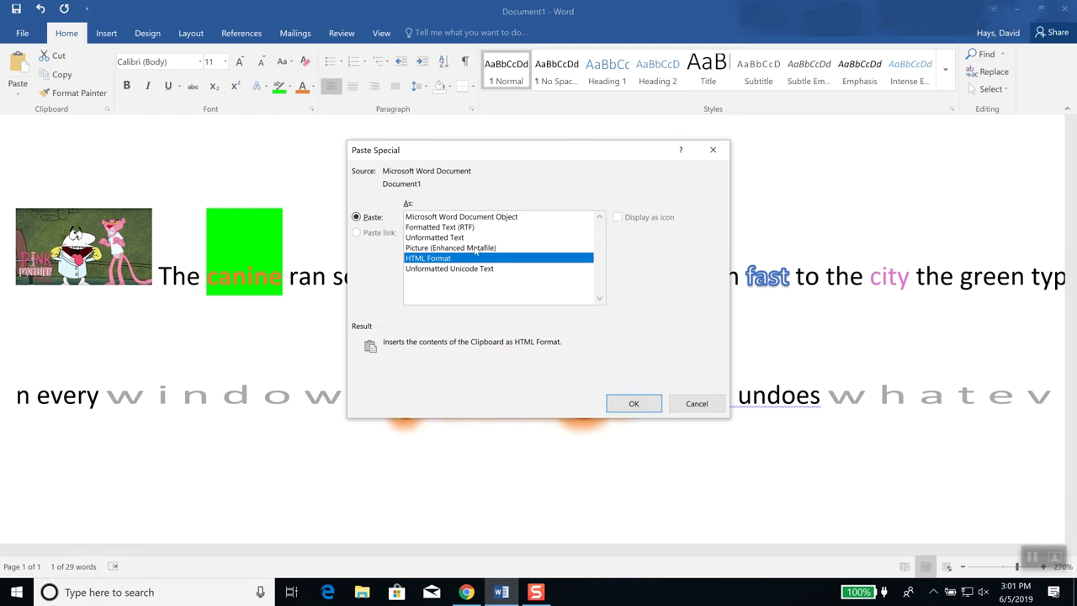
left_click(477, 248)
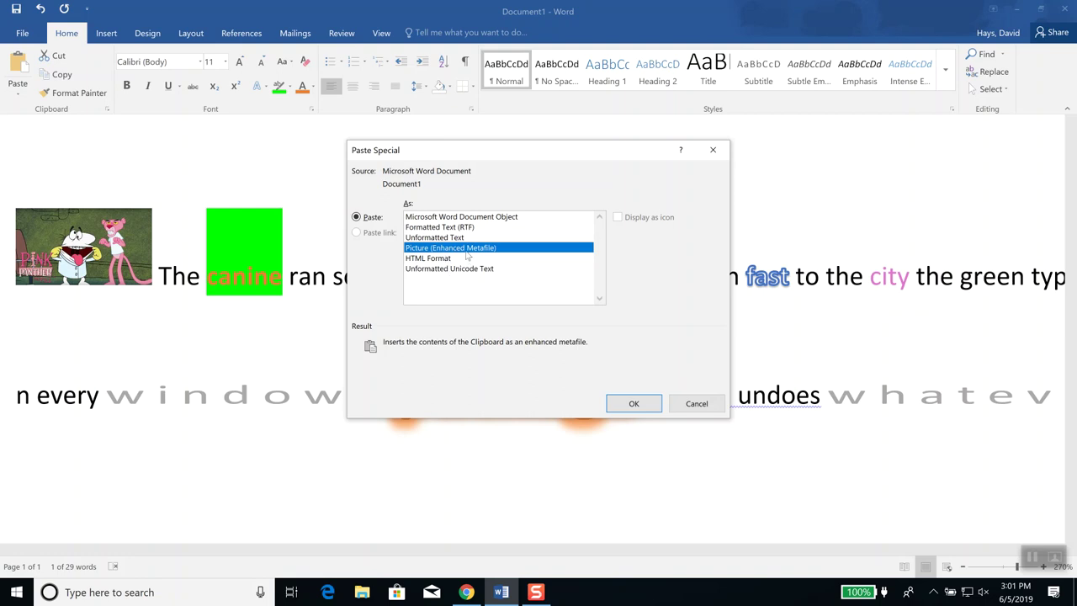
left_click(644, 410)
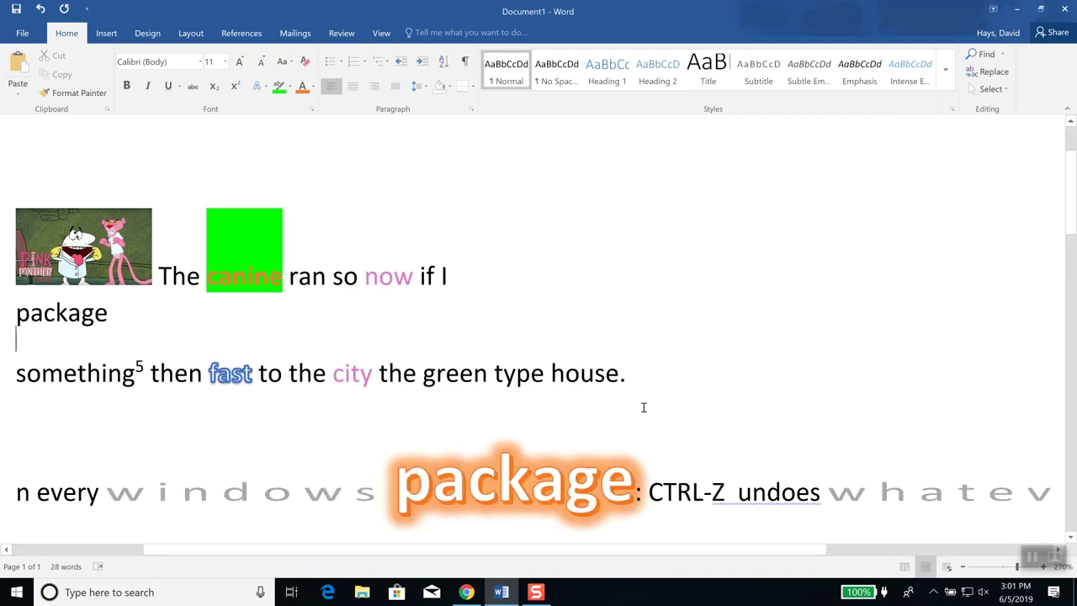
Try shrinking the pasted "package" picture in the first sentence, first proportionally and then in height only
left_click(98, 317)
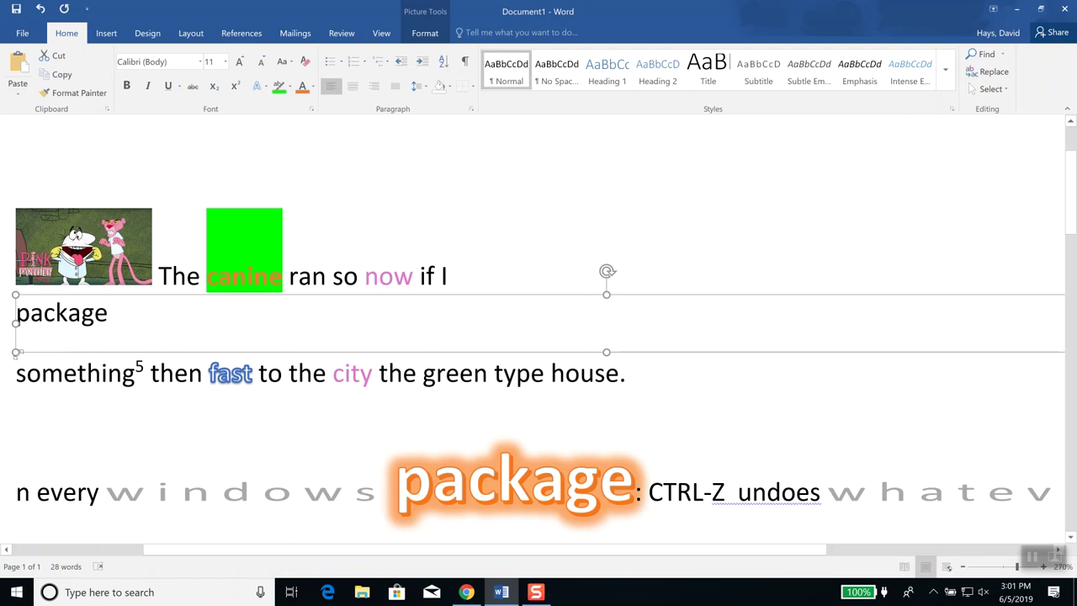
left_click_drag(15, 352, 67, 333)
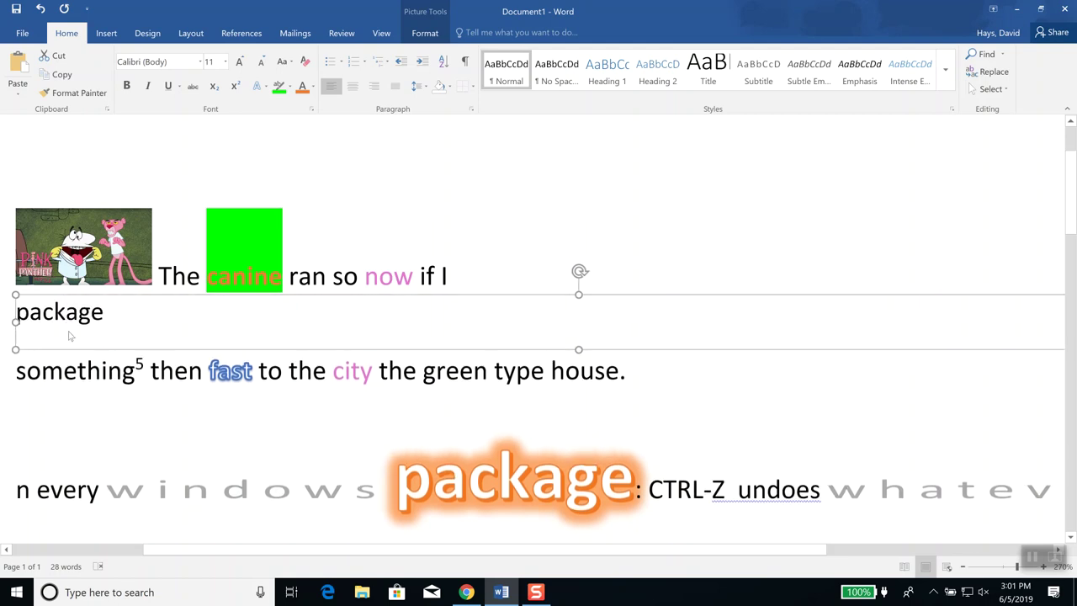
left_click_drag(578, 348, 577, 334)
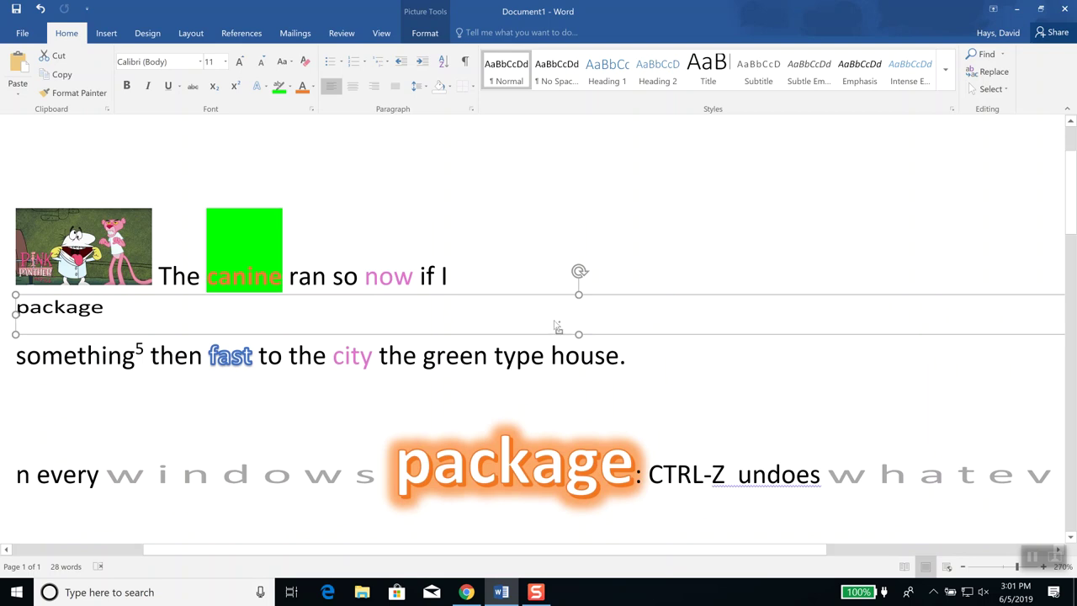
Undo the resizing of the "package" picture and its Paste Special insertion in the first sentence
key("ctrl+z")
key("ctrl+z")
key("ctrl+z")
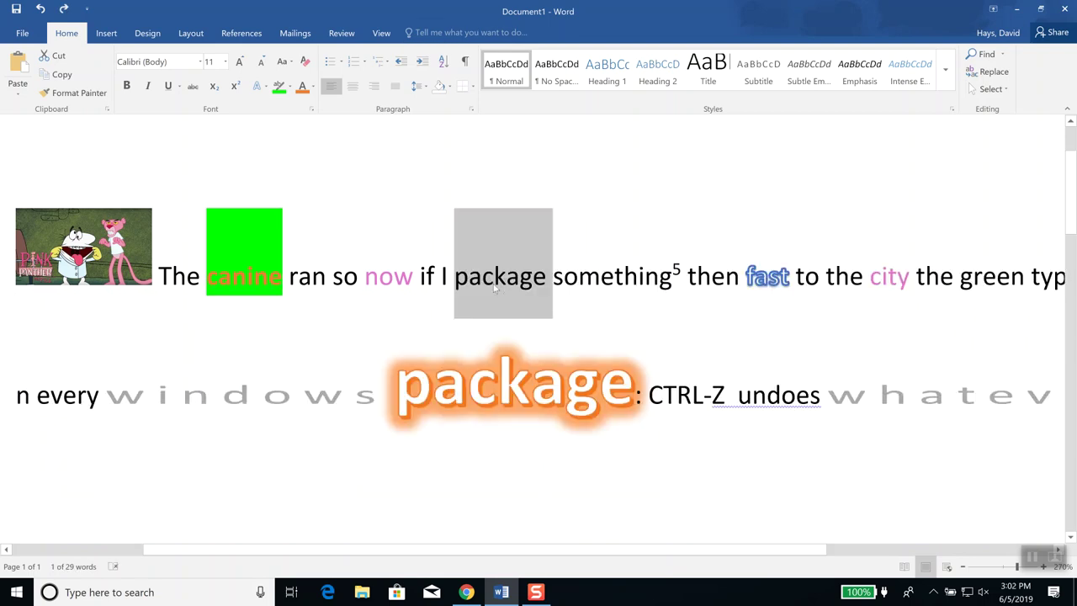
Copy the word "package" in the first sentence and check the Picture (Enhanced Metafile) option of Paste Special after "then", without pasting
left_click(59, 74)
left_click(741, 275)
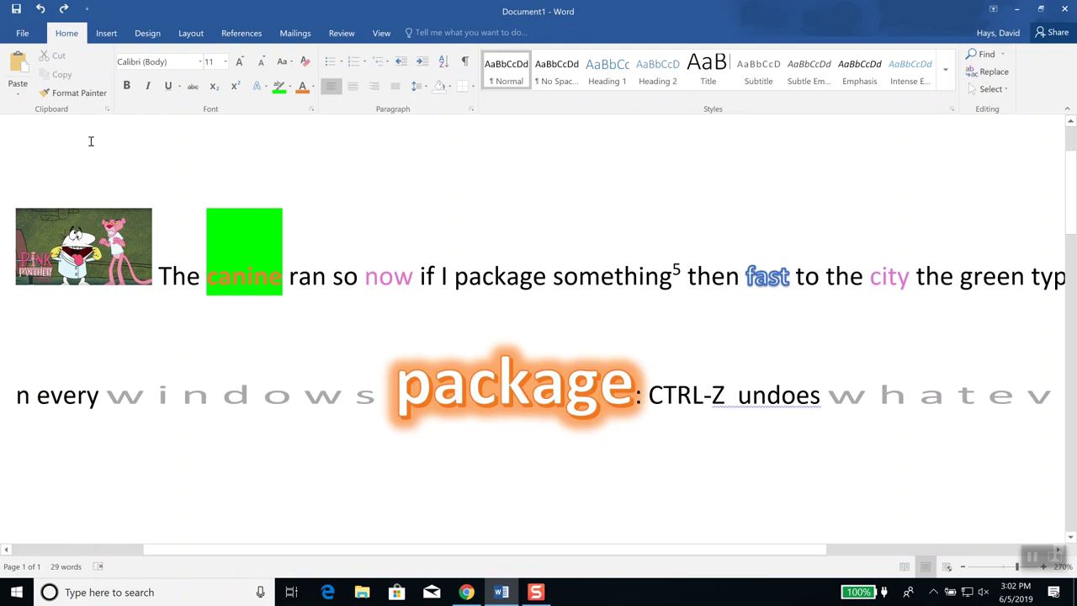
left_click(17, 96)
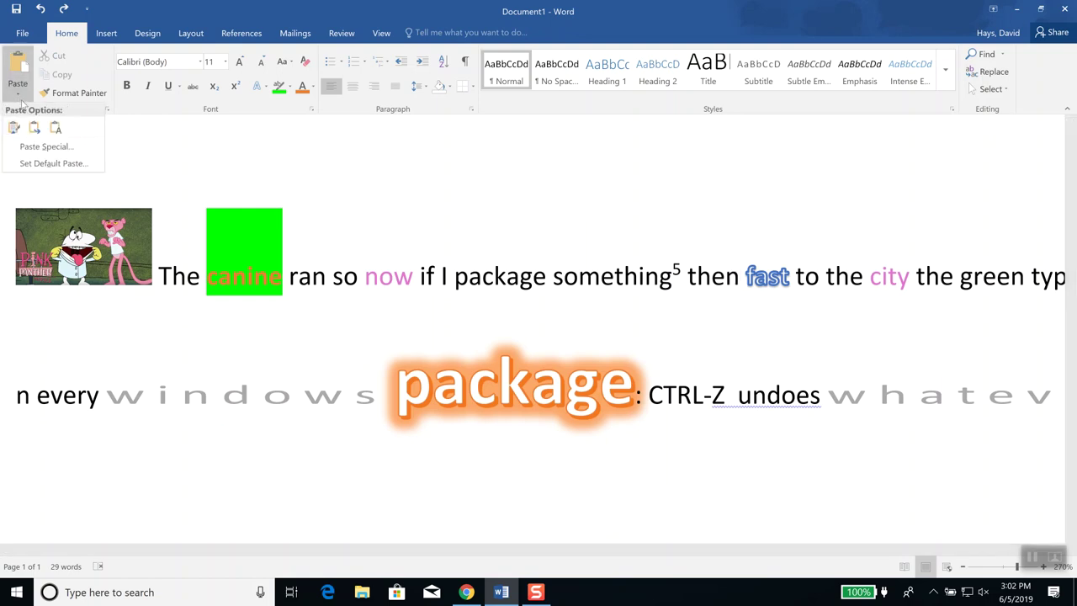
left_click(40, 147)
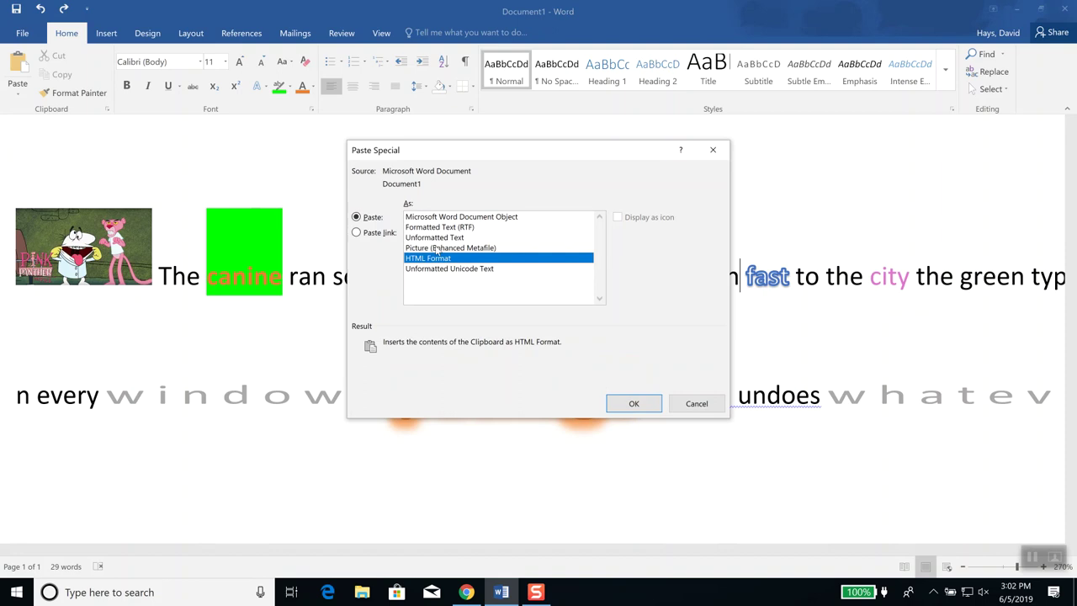
left_click(436, 248)
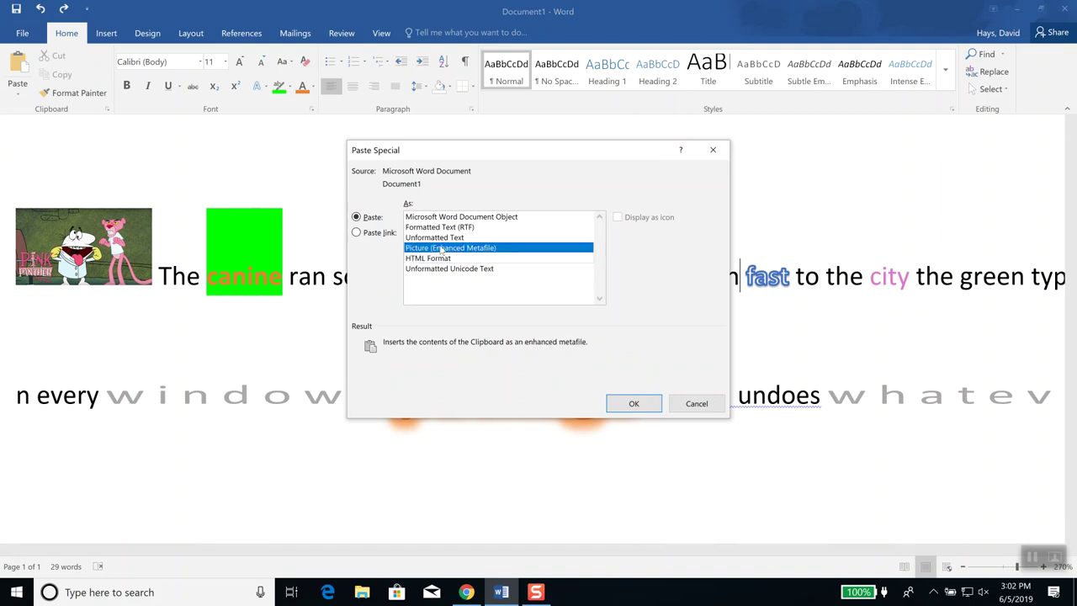
left_click(697, 403)
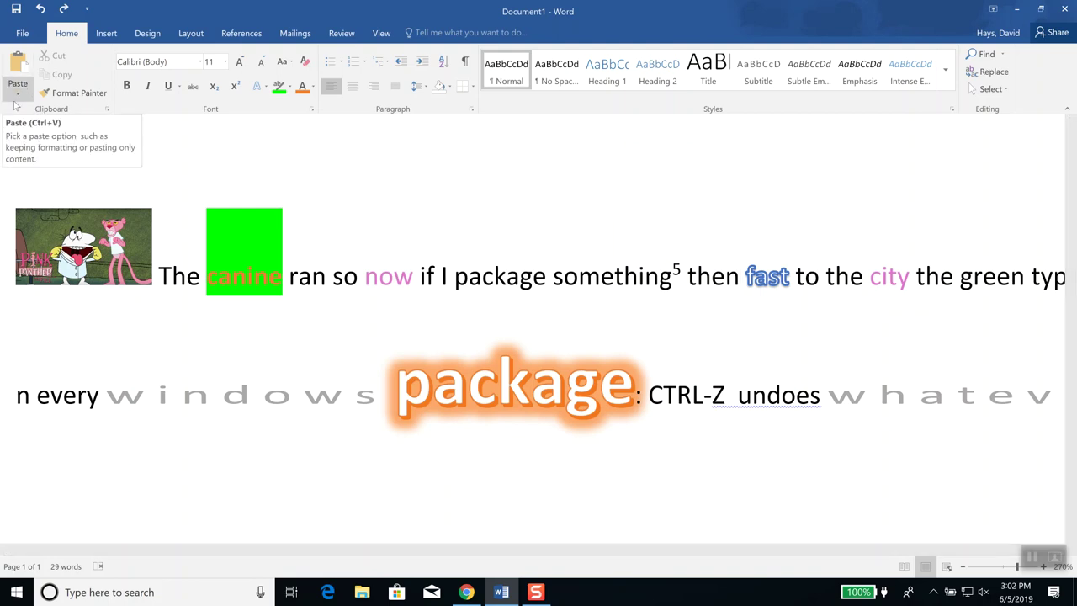
Paste the copied word between "then" and "fast" as Picture (Enhanced Metafile), review it in the document, and undo the paste
left_click(18, 97)
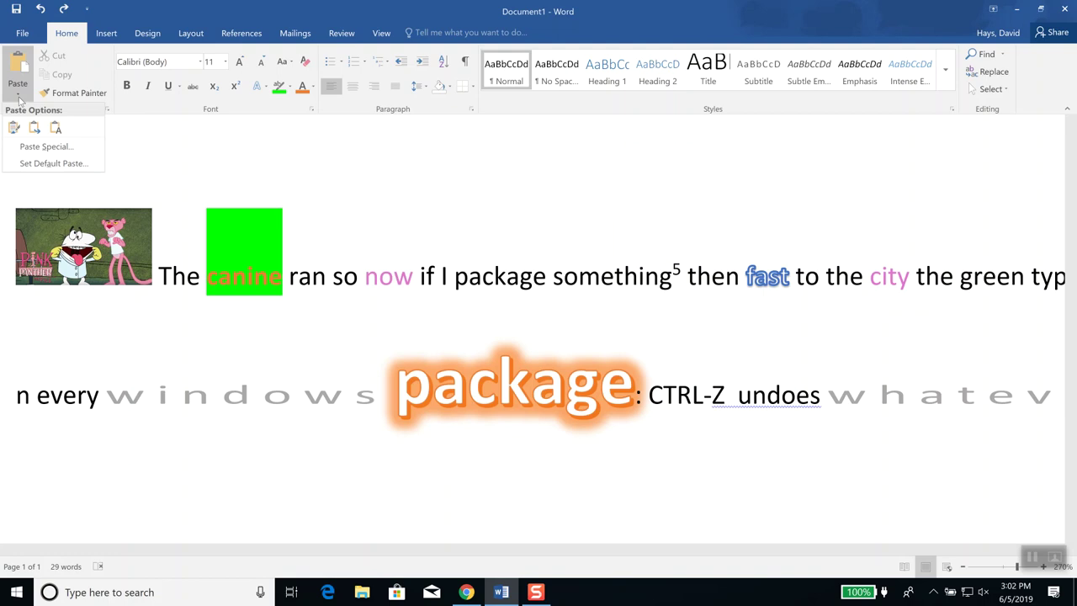
left_click(44, 147)
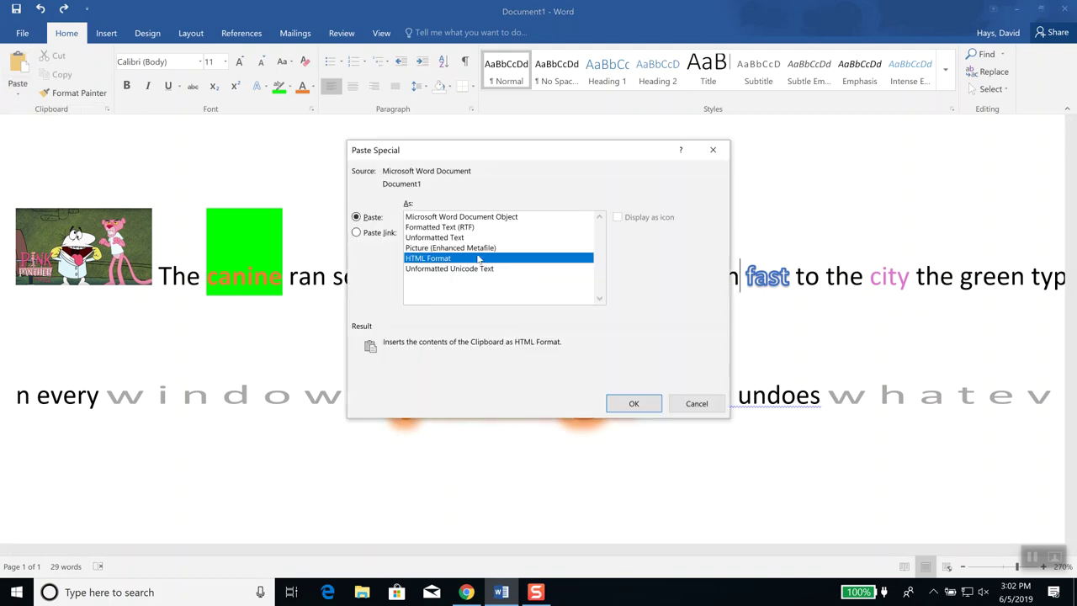
left_click(474, 249)
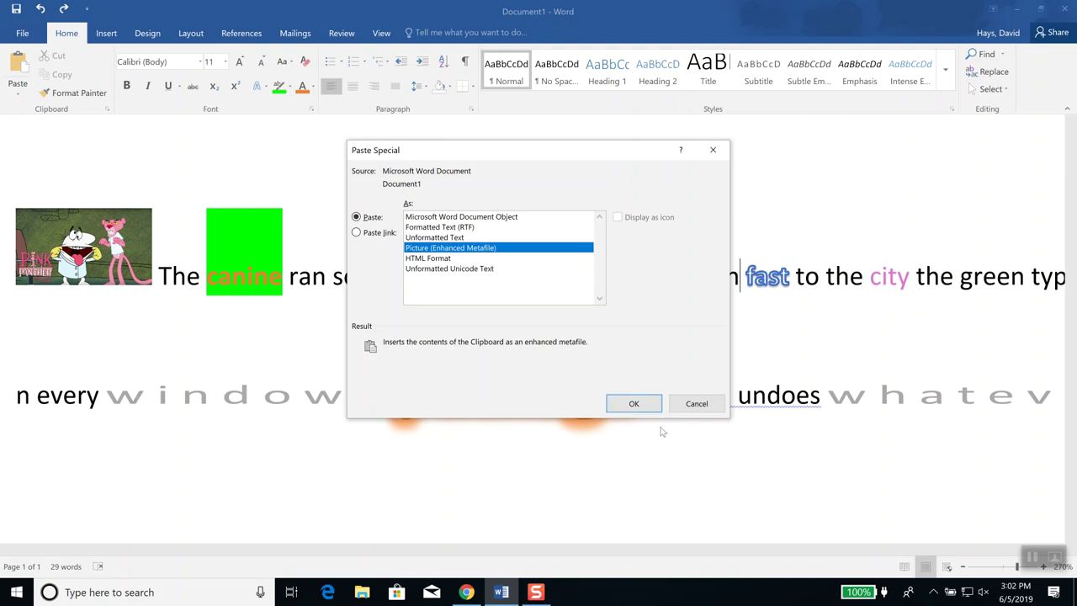
left_click(638, 403)
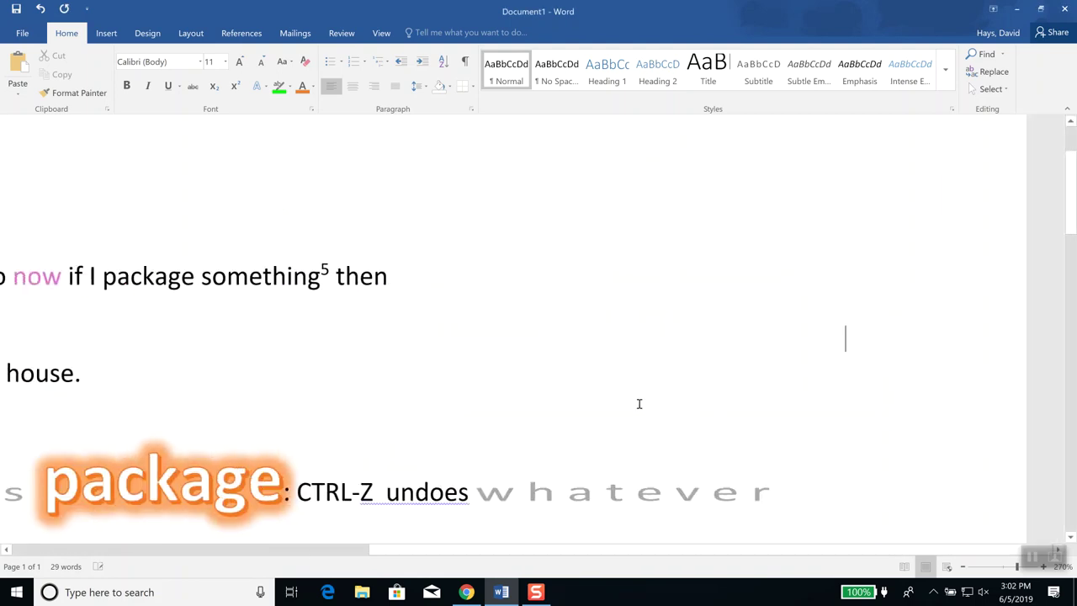
left_click(92, 551)
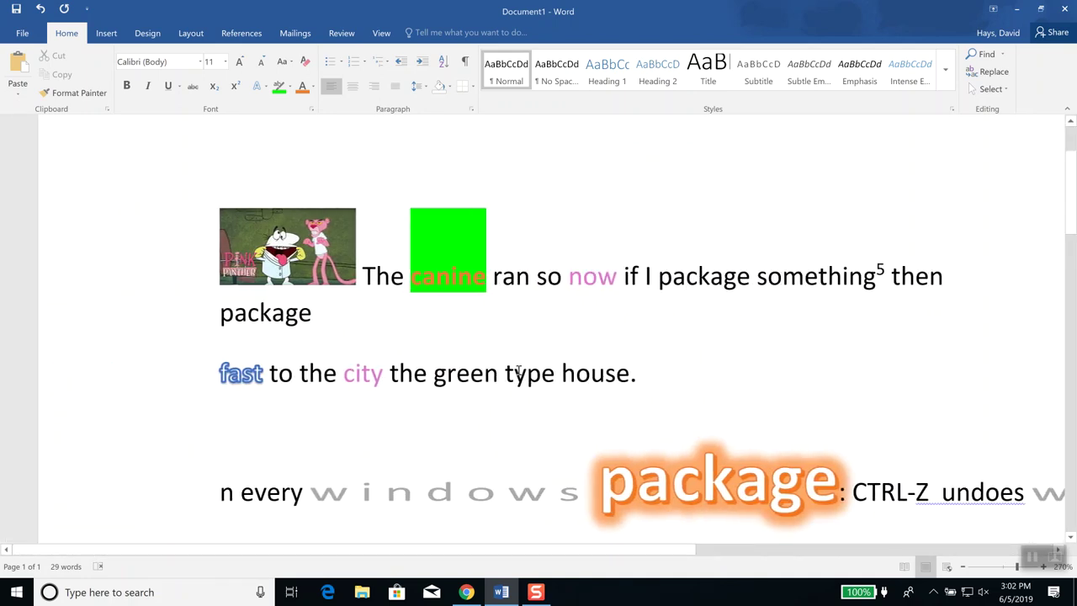
scroll(533, 359, "down", 3)
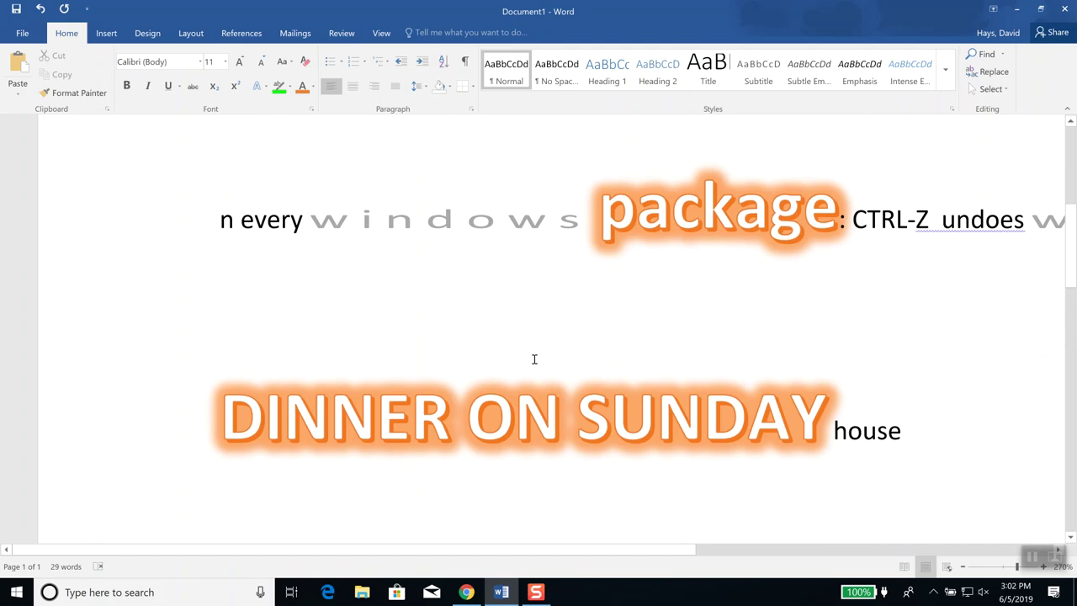
scroll(533, 360, "up", 3)
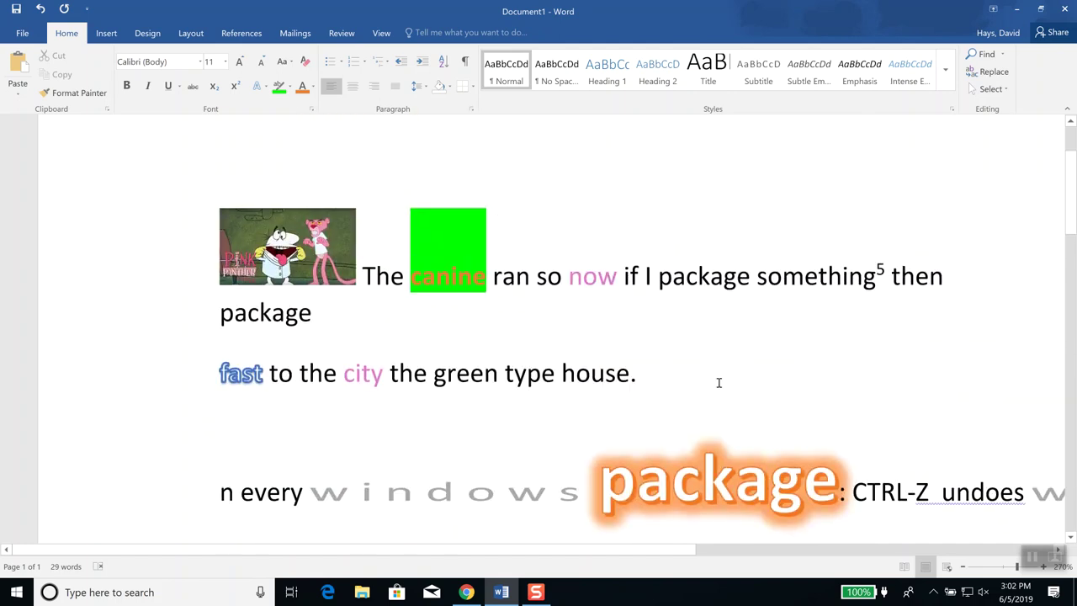
key("ctrl+z")
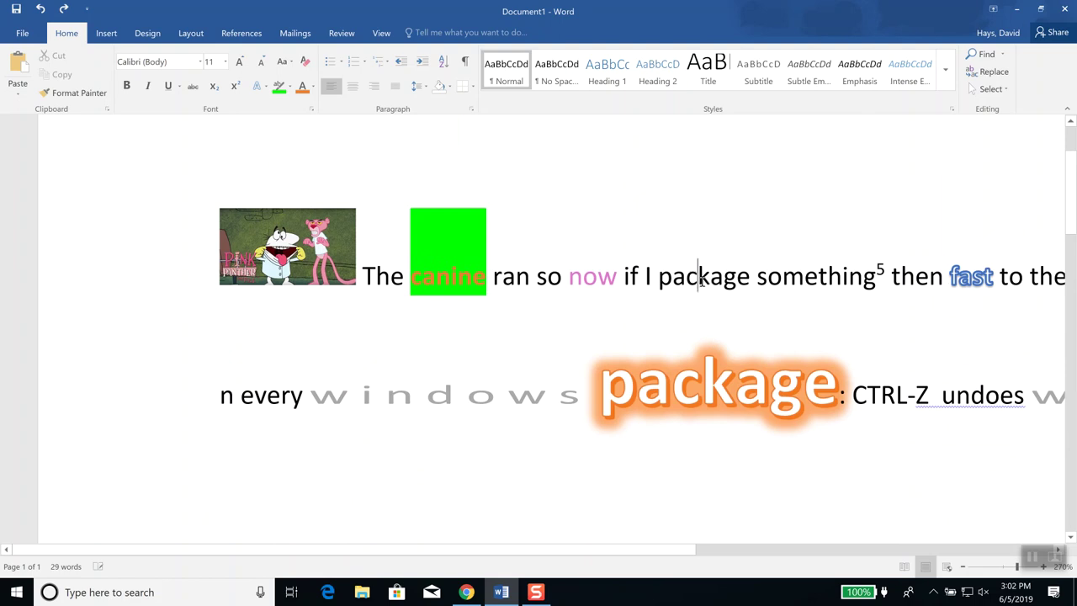
Copy the large word "package" with the orange glow from the line below the first sentence
left_click(703, 377)
double_click(703, 377)
left_click(59, 75)
scroll(180, 301, "down", 5)
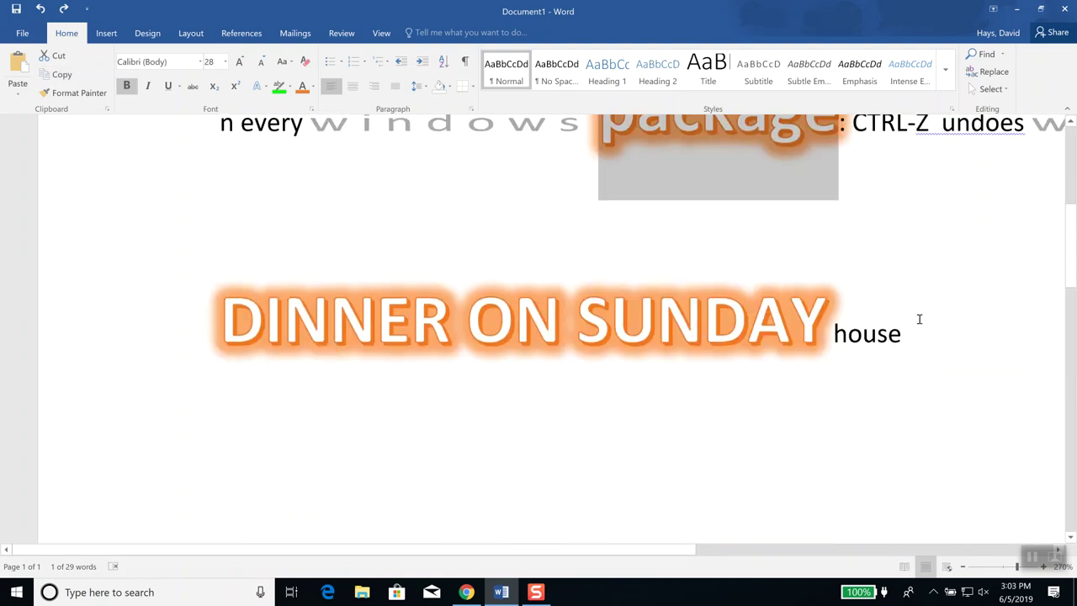
Start a new line below "DINNER ON SUNDAY house" and paste the copied word there as Picture (Enhanced Metafile)
left_click(933, 329)
key("Return")
key("Return")
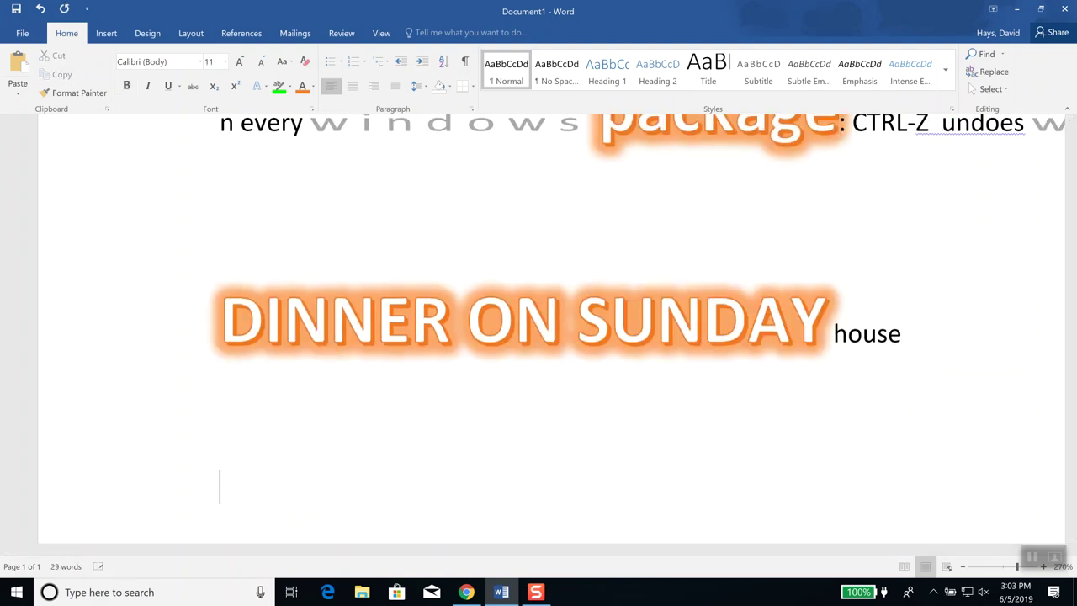
left_click(21, 96)
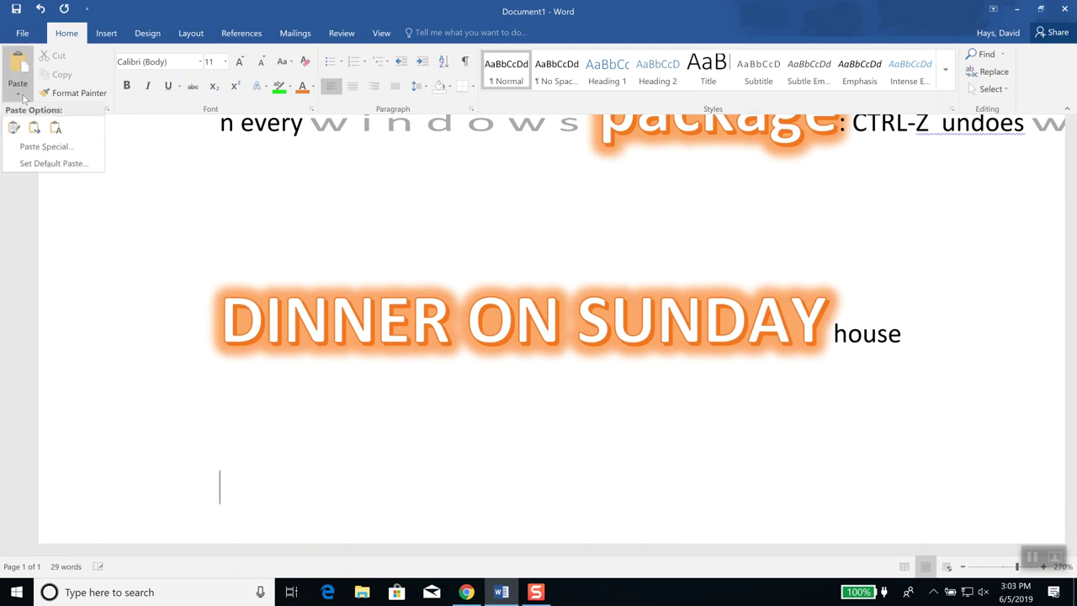
left_click(30, 147)
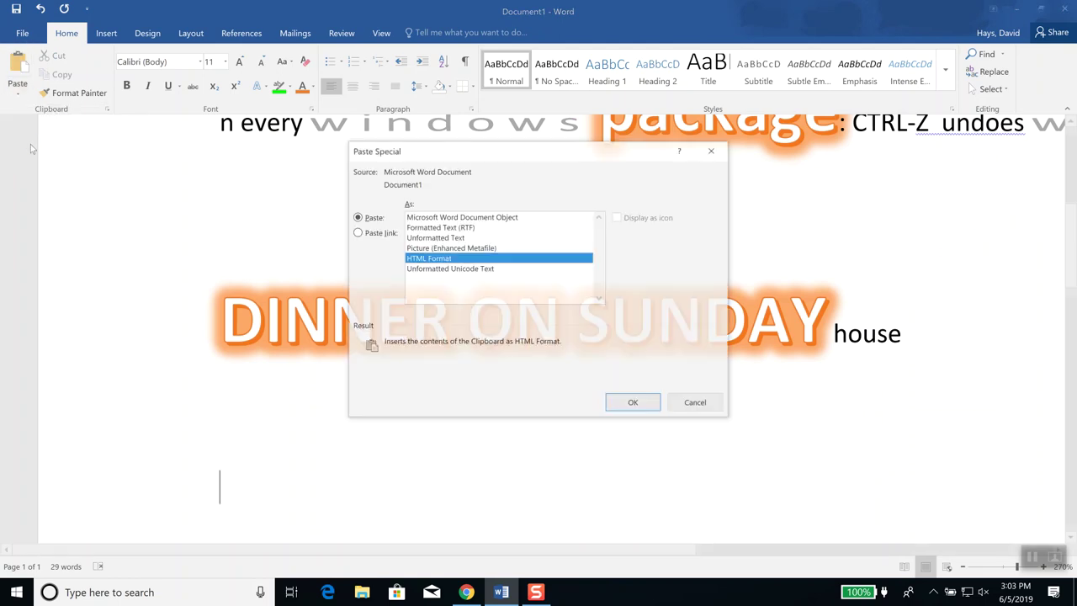
left_click(489, 249)
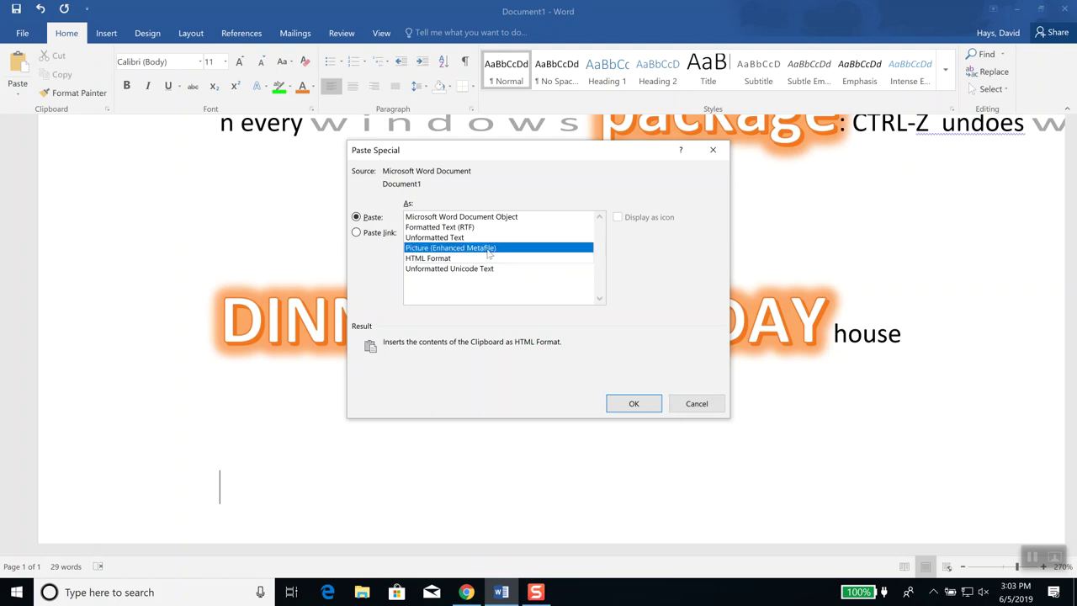
left_click(635, 404)
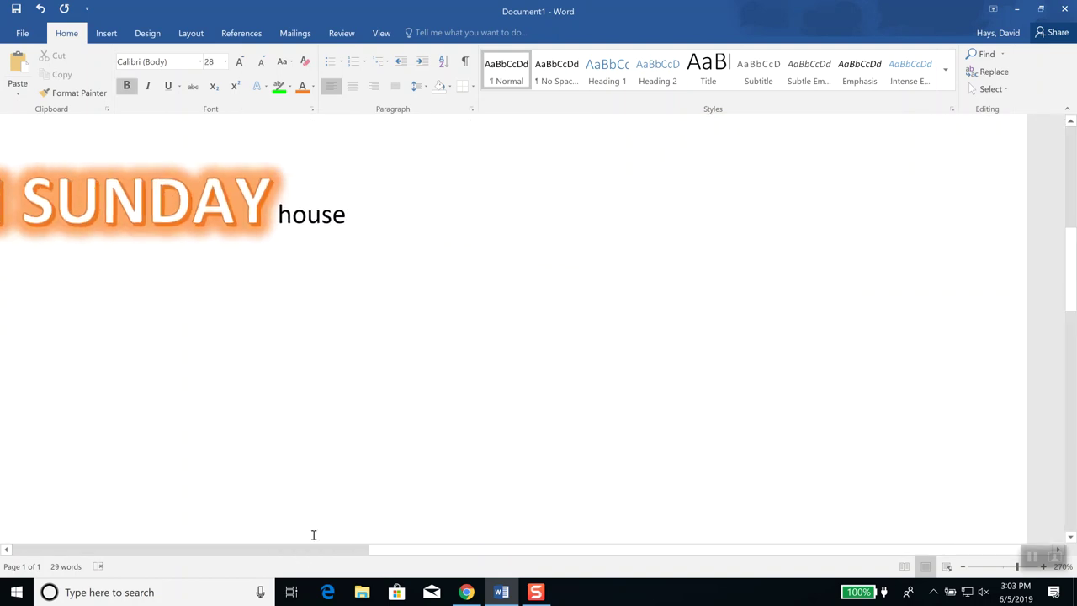
Select the pasted "package" picture and examine its formatting tools and the available brightness and contrast corrections
left_click(245, 551)
left_click(392, 351)
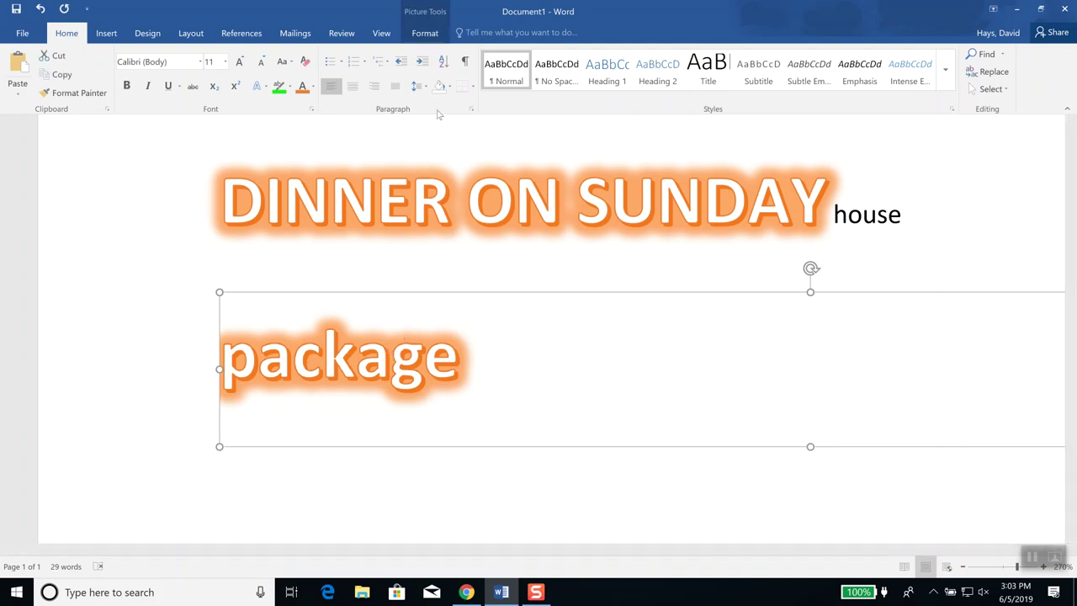
left_click(426, 32)
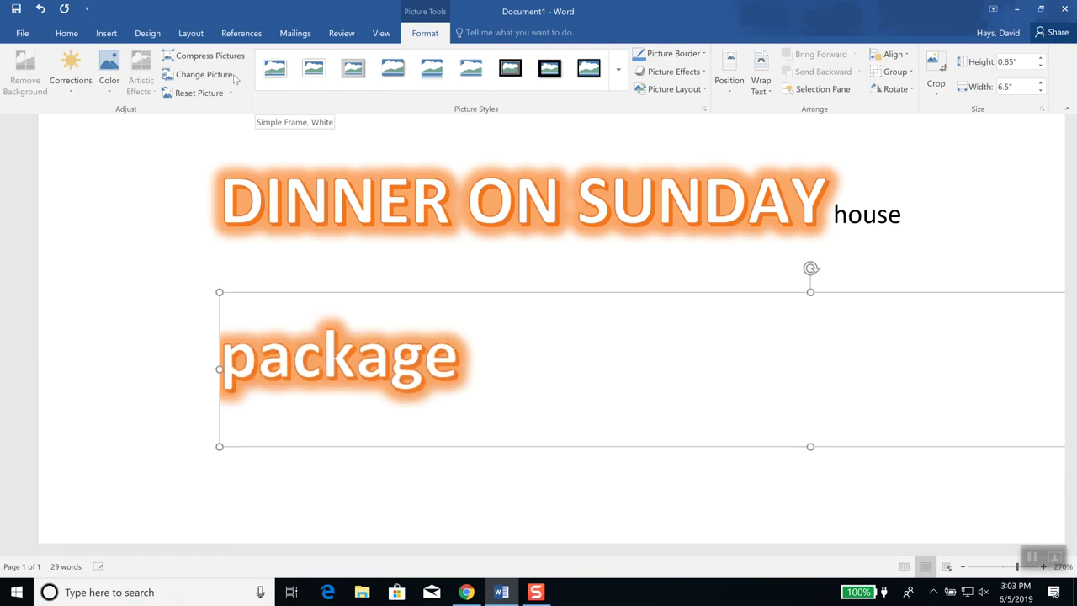
left_click(69, 84)
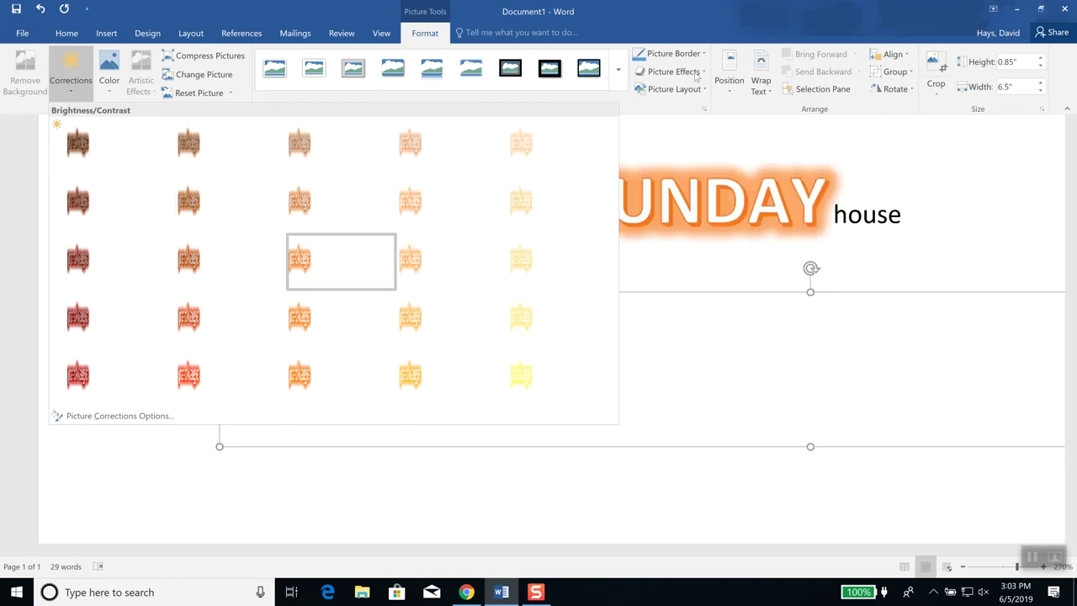
left_click(710, 23)
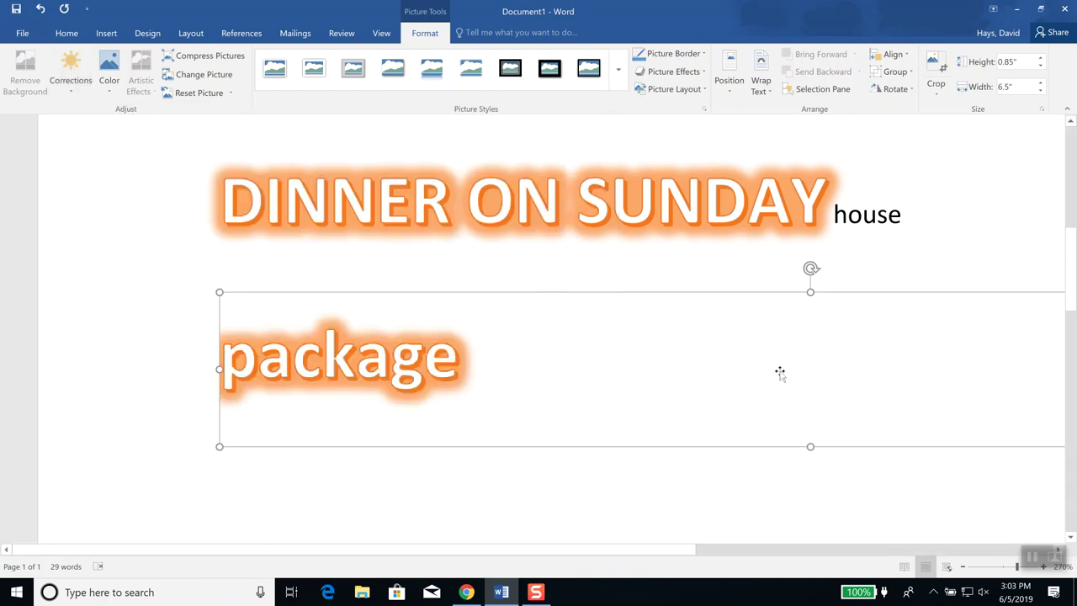
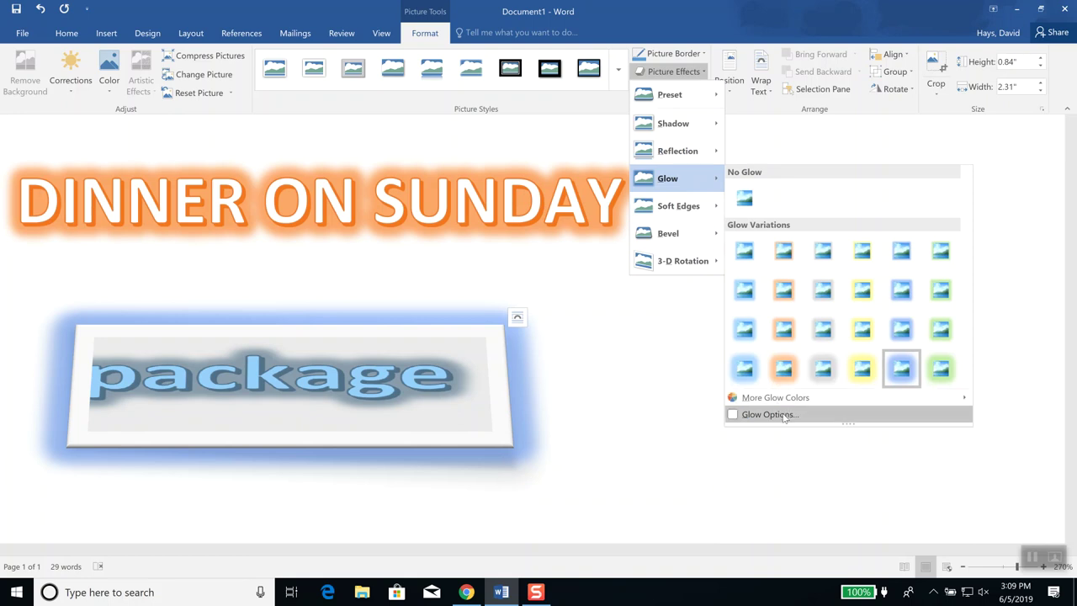
Check the glow options of the "package" picture and apply the third preset in the first Parallel row of 3-D Rotation
left_click(737, 417)
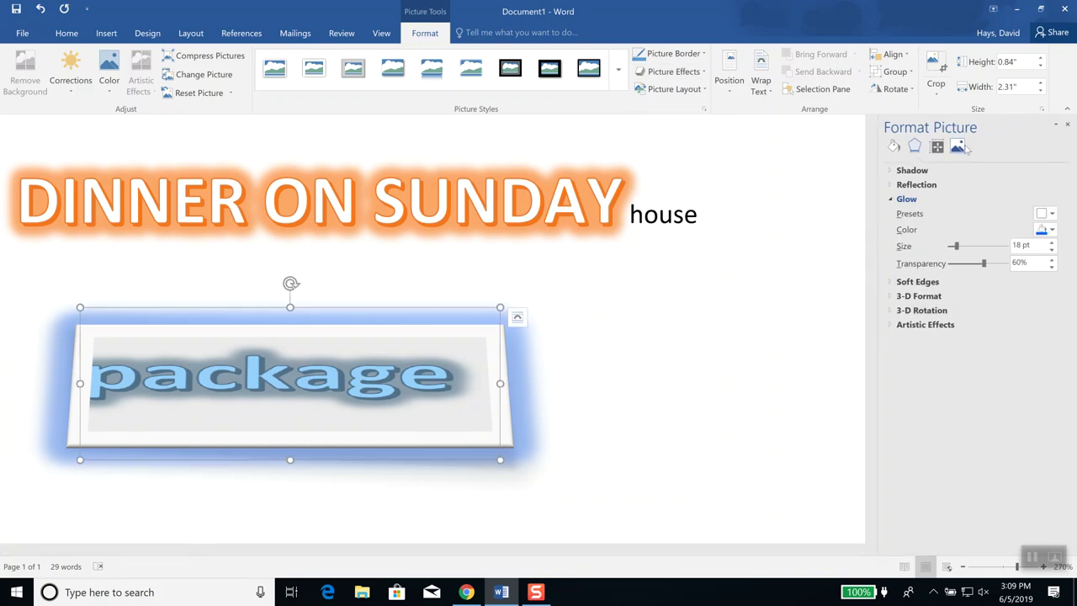
left_click(1069, 126)
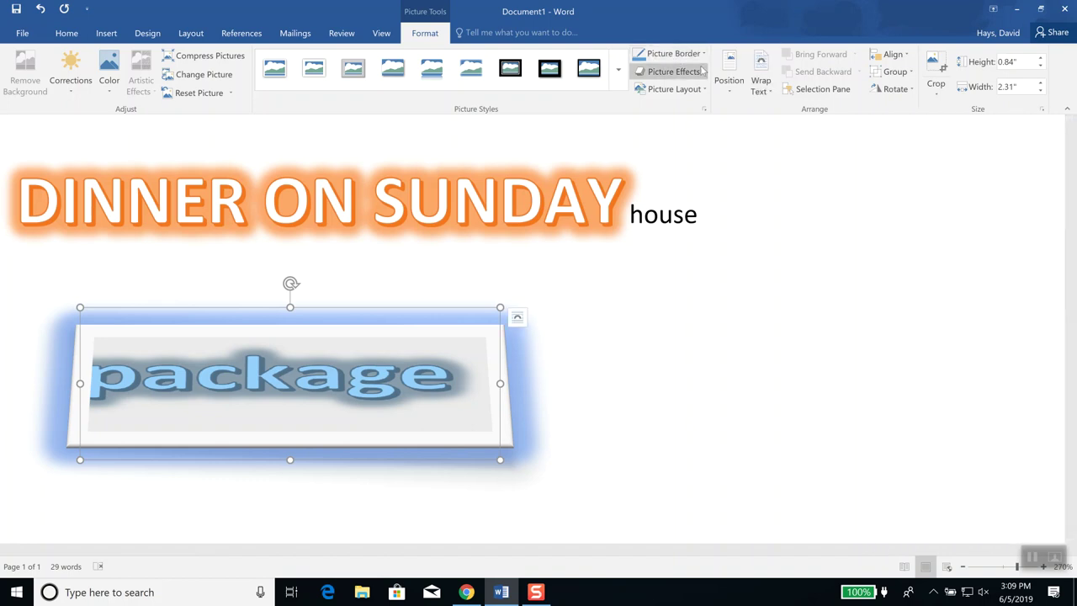
left_click(705, 74)
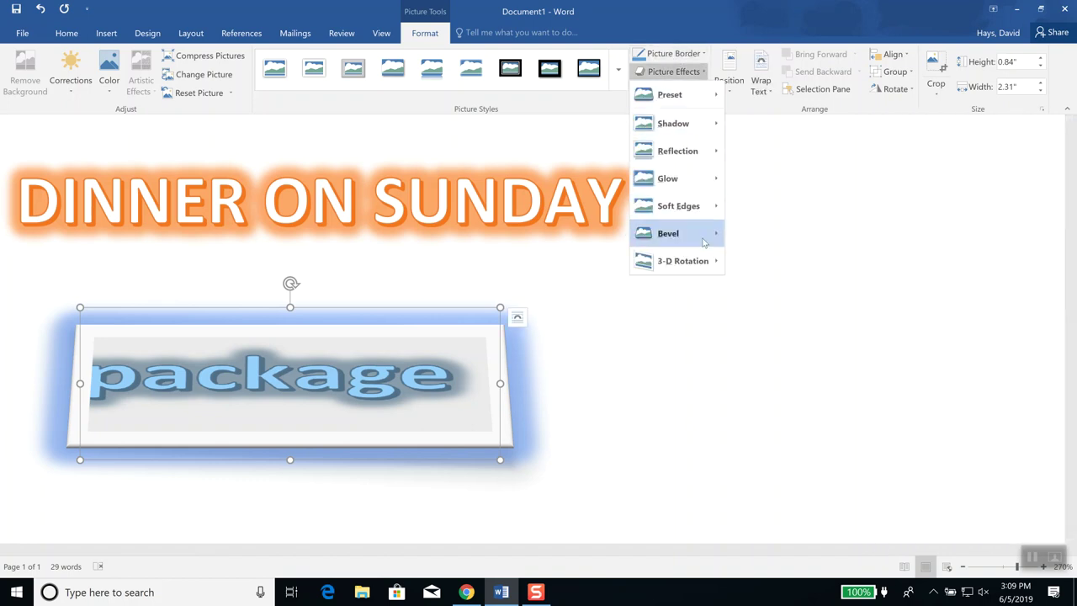
mouse_move(696, 264)
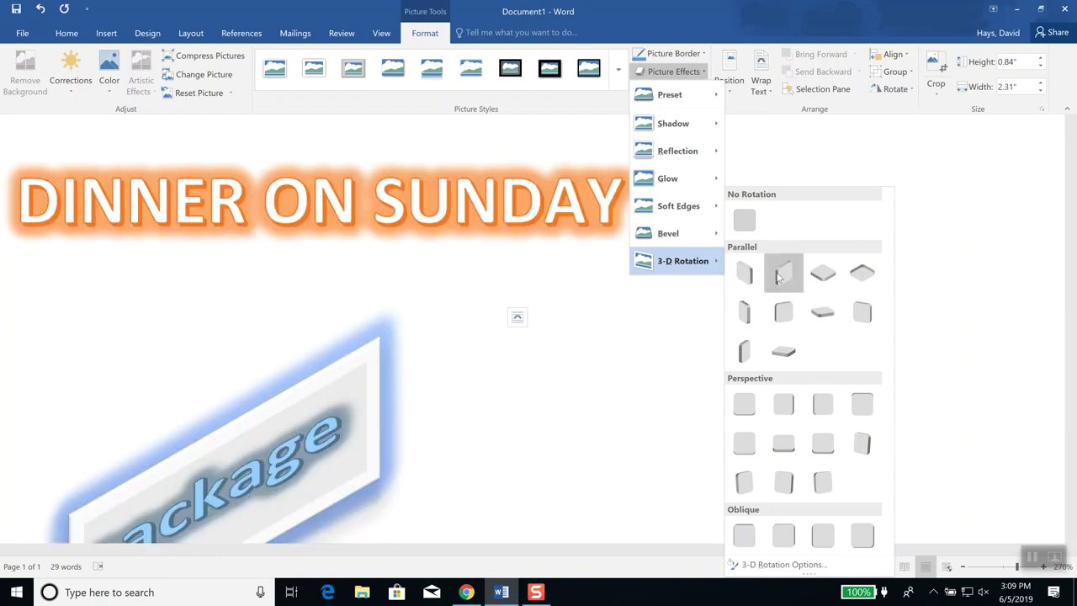
left_click(821, 278)
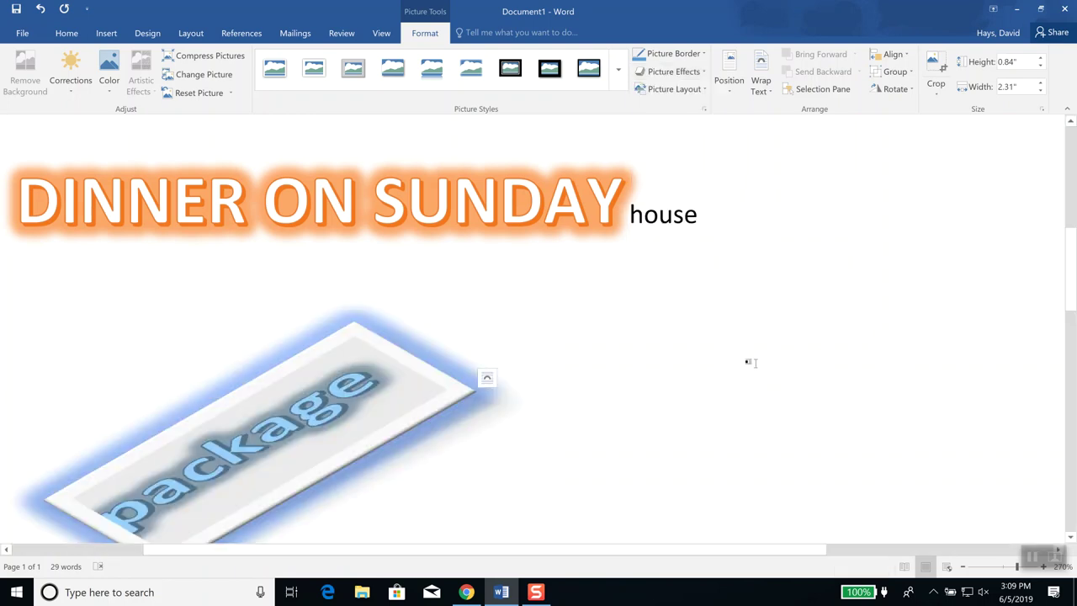
scroll(745, 362, "down", 3)
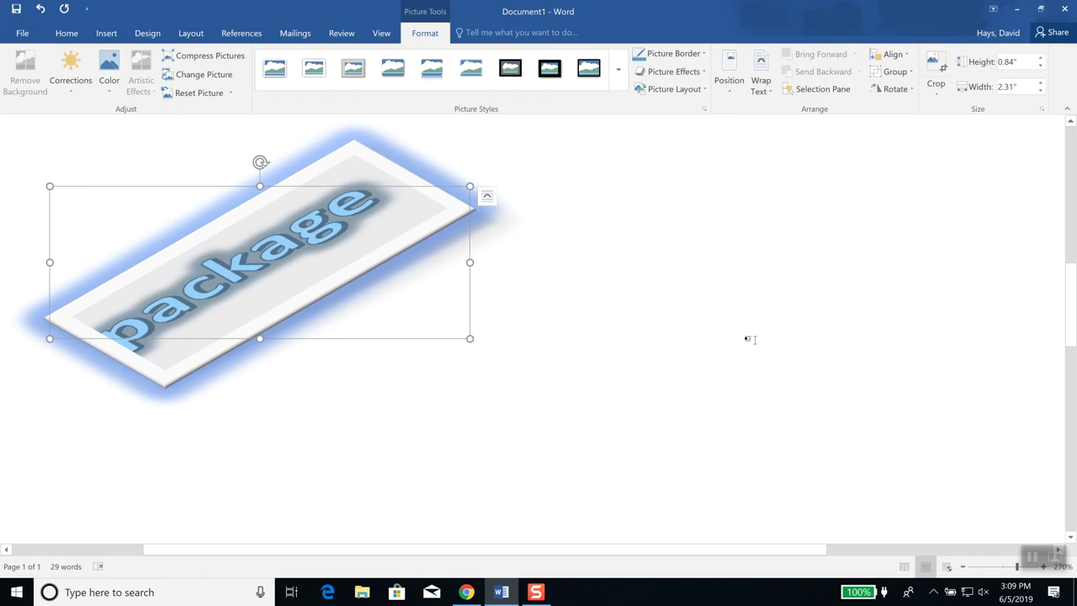
left_click(675, 187)
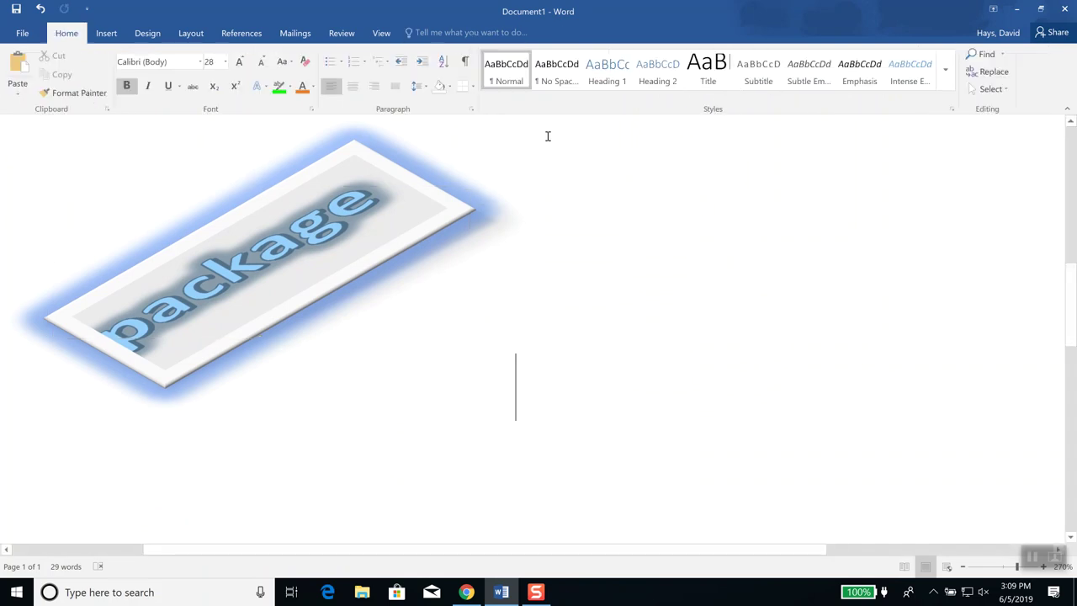
Select the rotated "package" picture and examine its text wrapping layout options
left_click(294, 176)
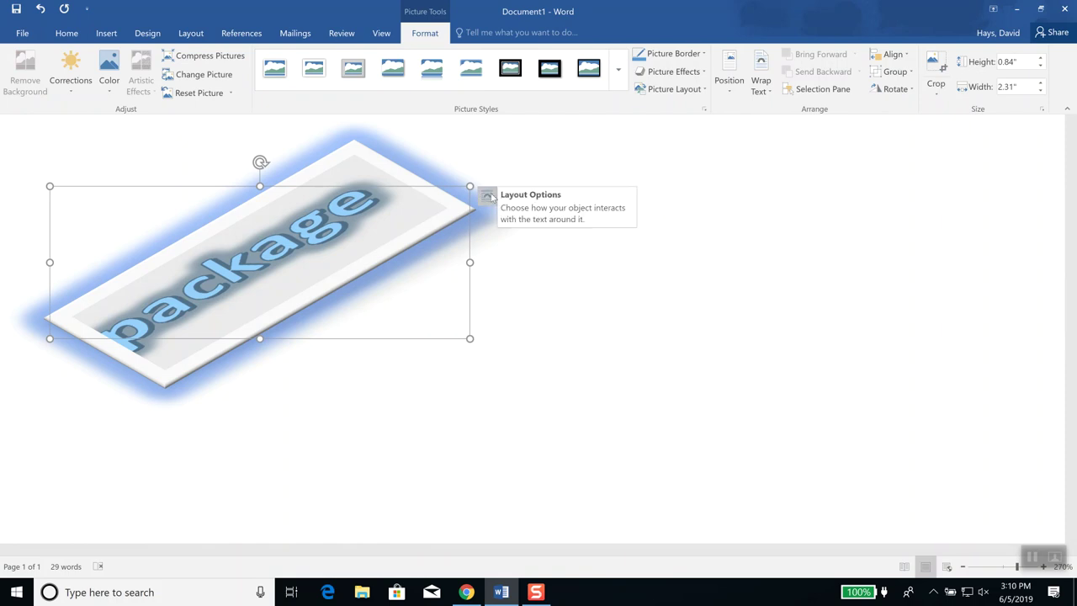
left_click(489, 199)
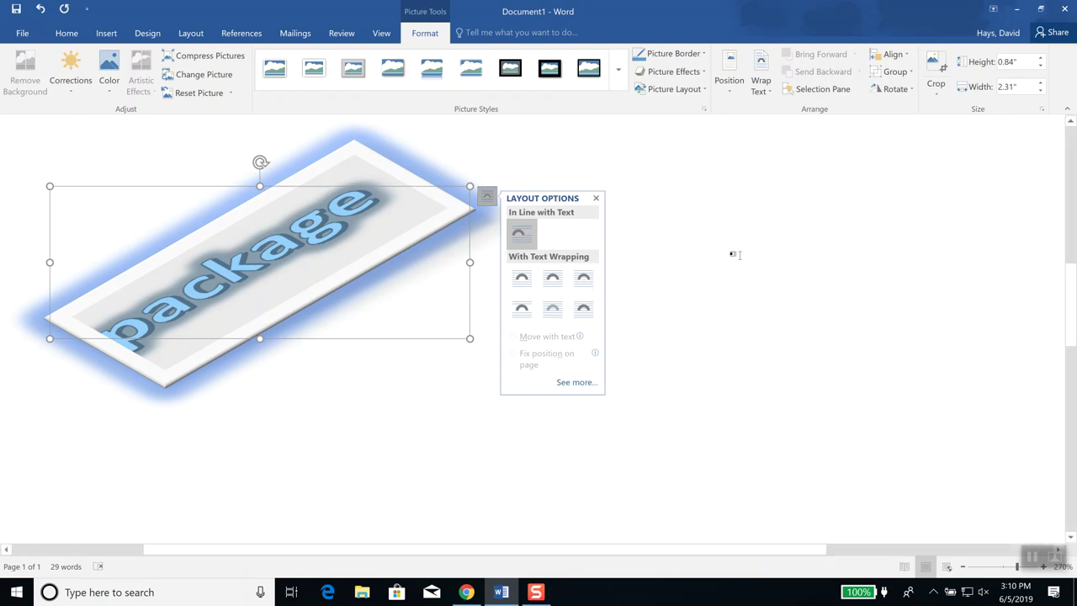
left_click(678, 178)
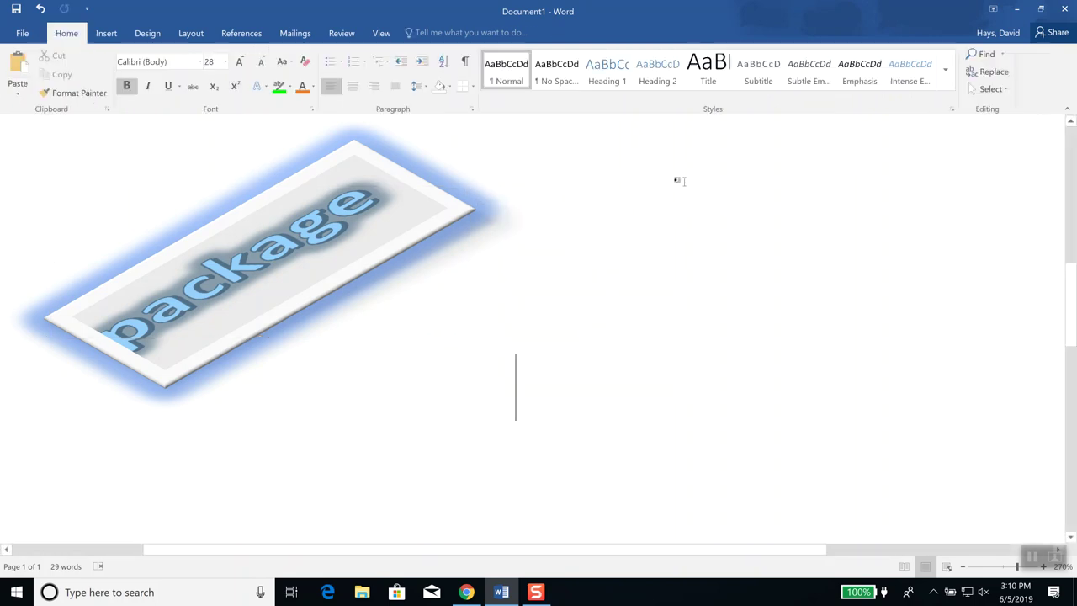
Try to convert the rotated "package" picture into an editable drawing with Edit Picture
left_click(363, 190)
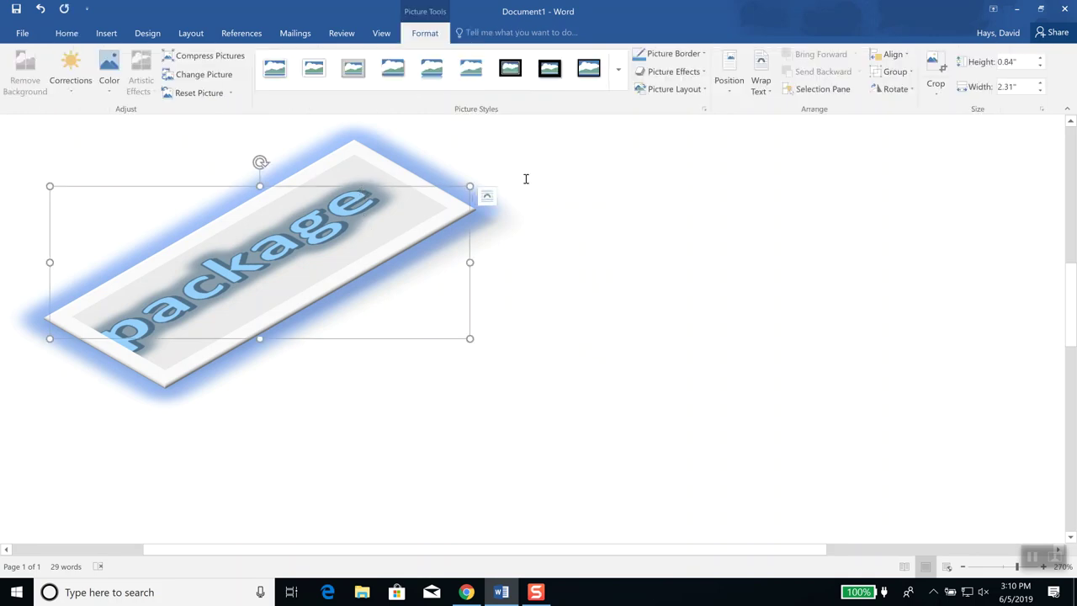
right_click(305, 242)
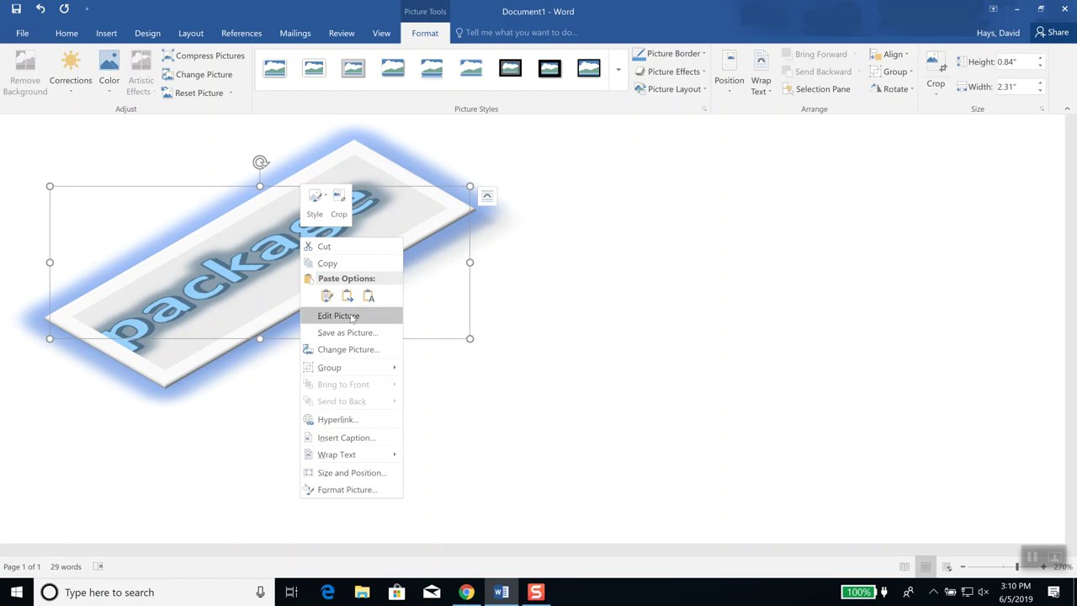
left_click(352, 316)
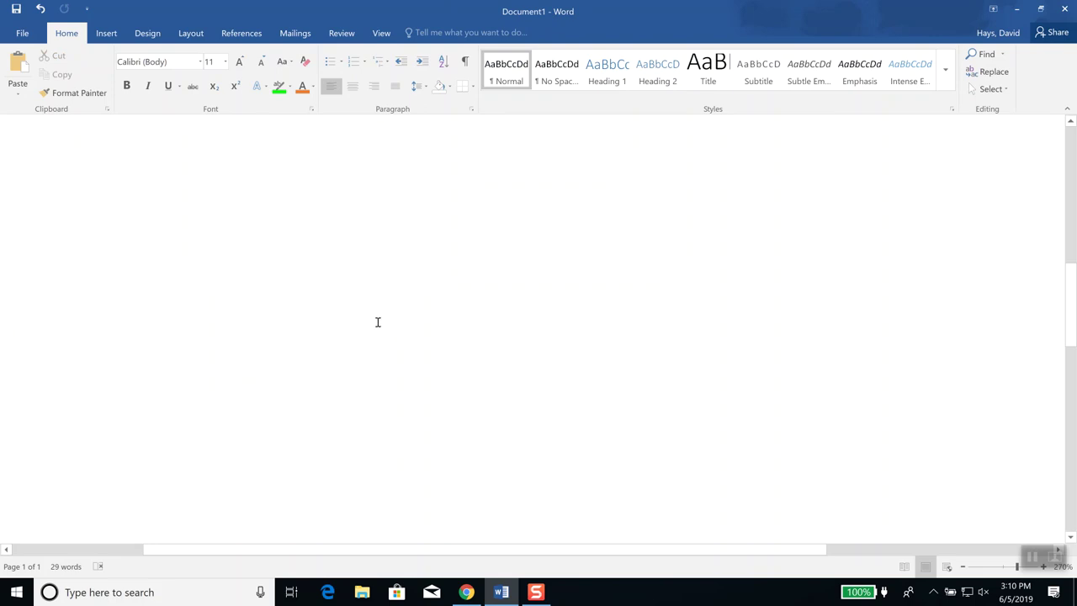
Look through the whole page for the edited "package" picture and the gray drawing box
scroll(378, 323, "up", 8)
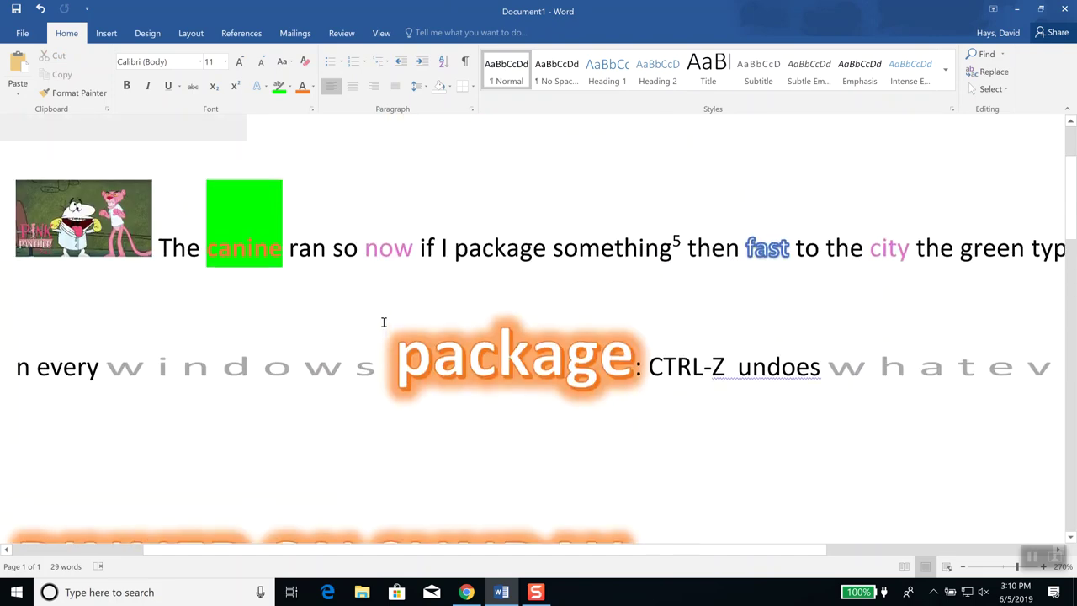
scroll(383, 322, "down", 5)
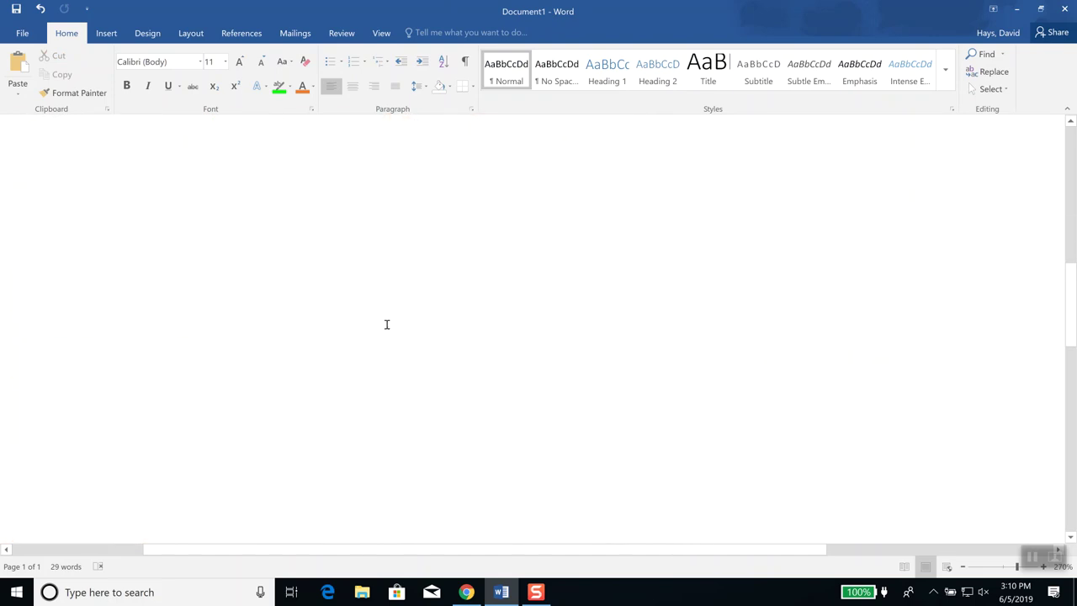
scroll(387, 324, "up", 5)
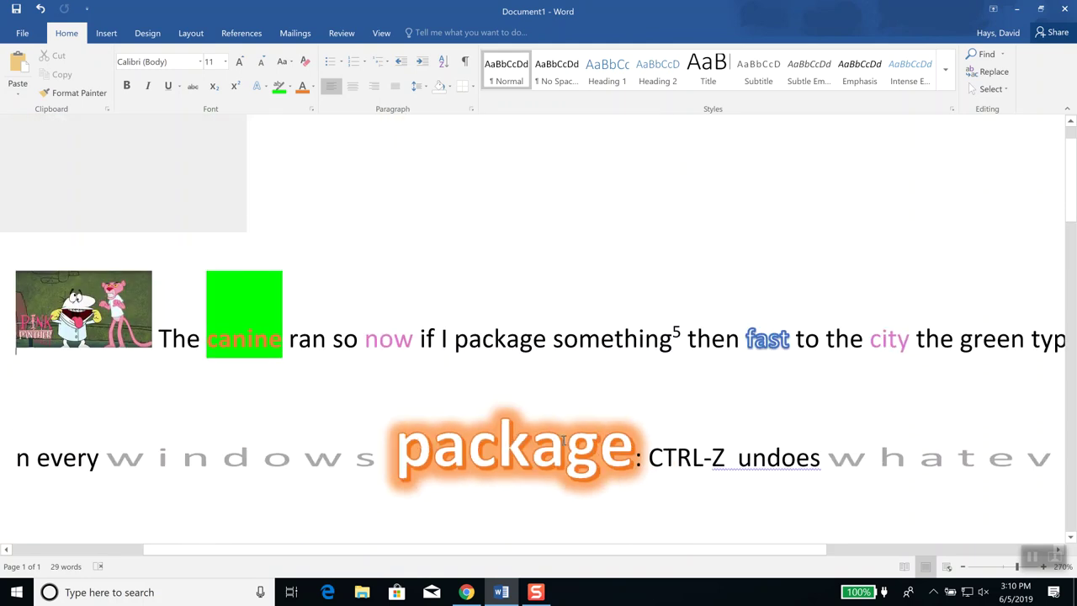
scroll(530, 409, "up", 1)
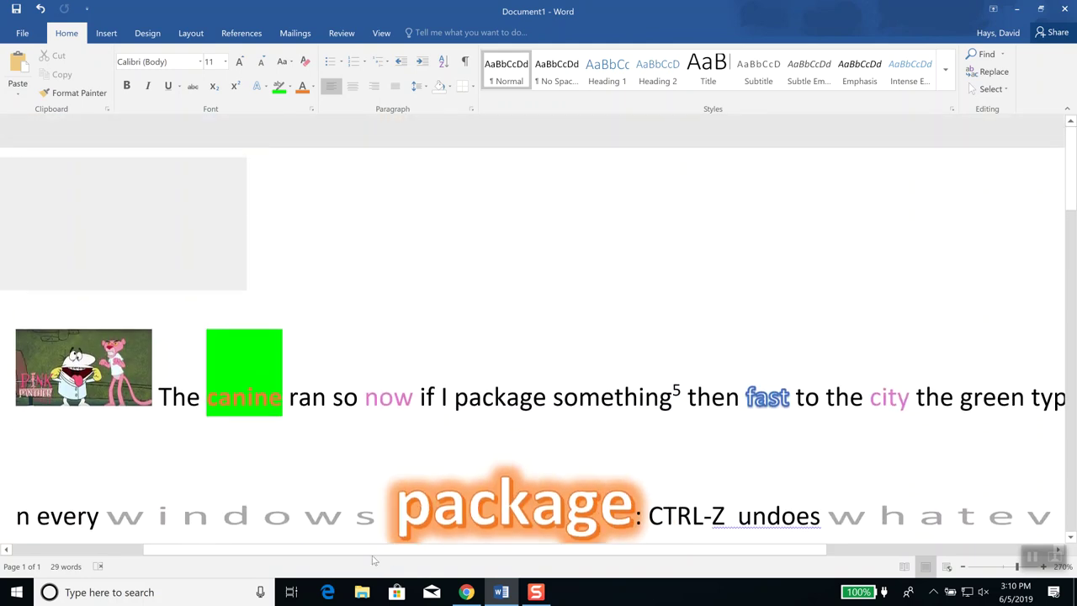
left_click(115, 549)
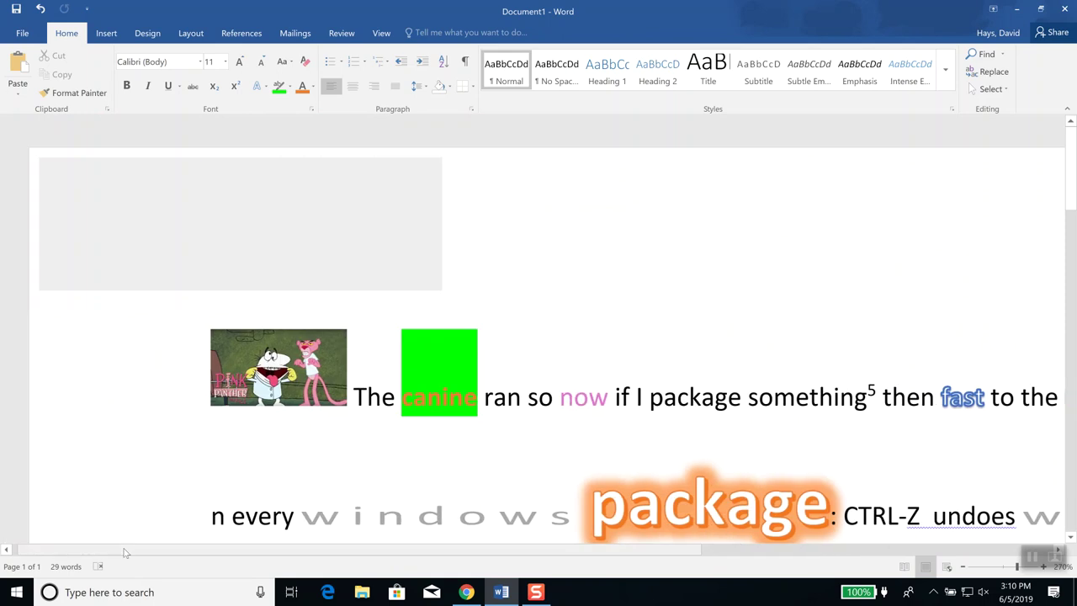
scroll(188, 441, "down", 10)
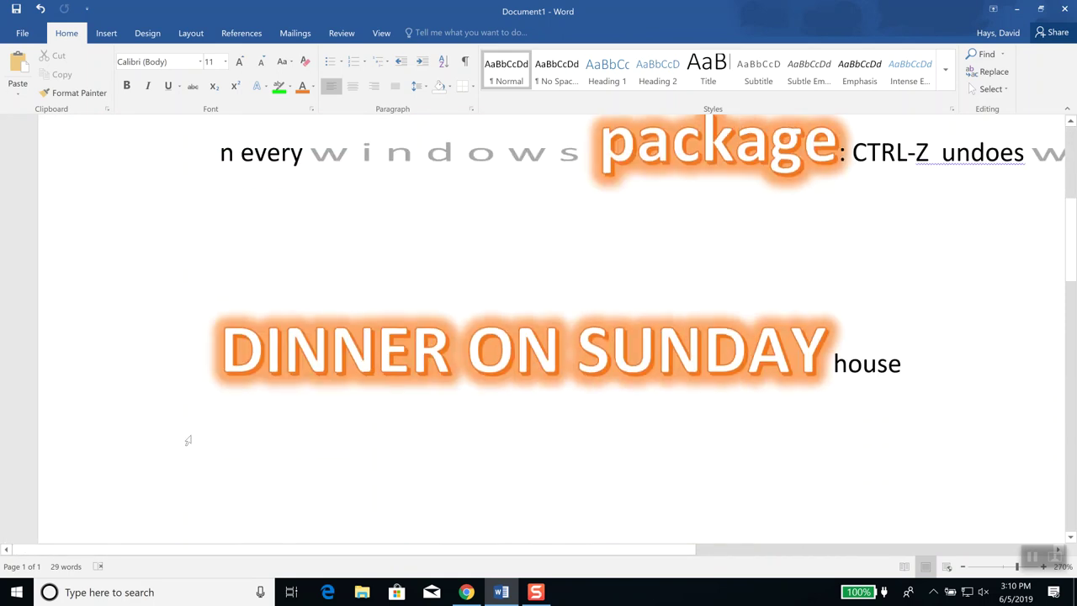
scroll(188, 440, "down", 5)
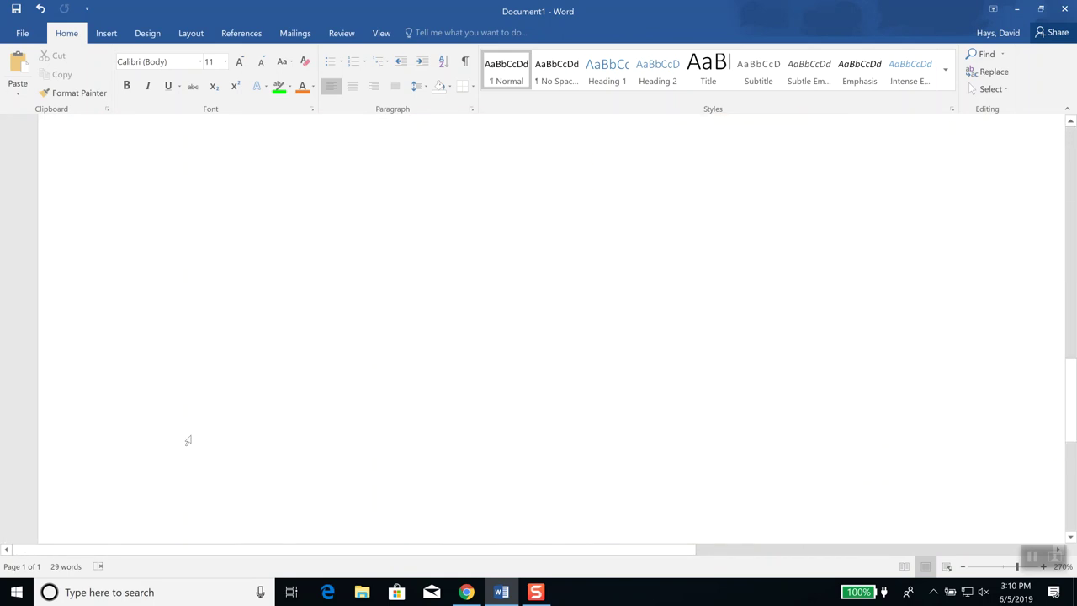
scroll(188, 440, "up", 15)
scroll(184, 440, "up", 1)
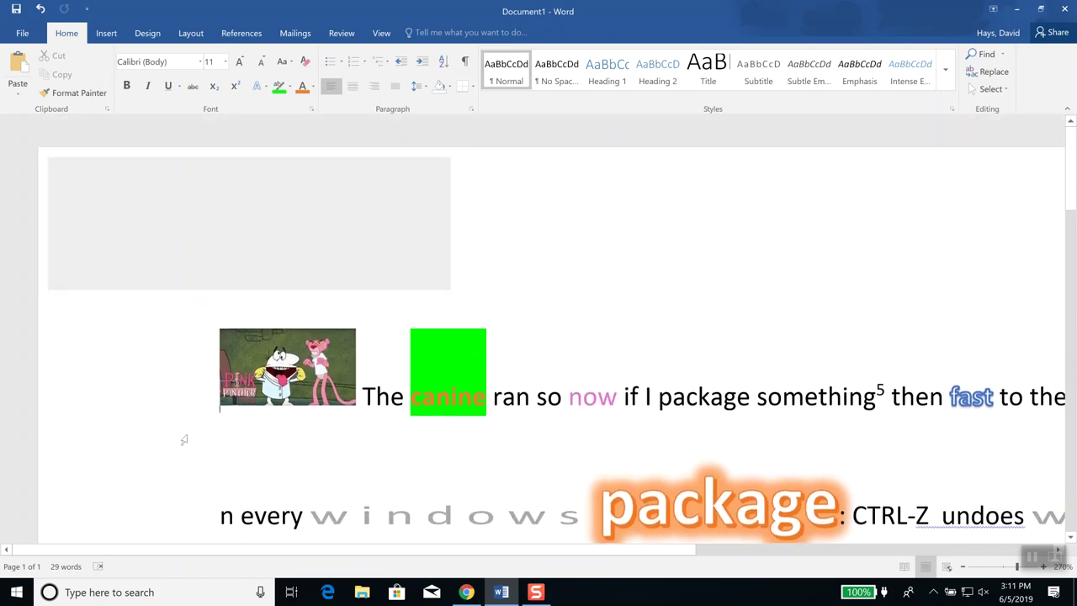
Undo the recent changes step by step, back to the larger Pink Panther picture
key("ctrl+z")
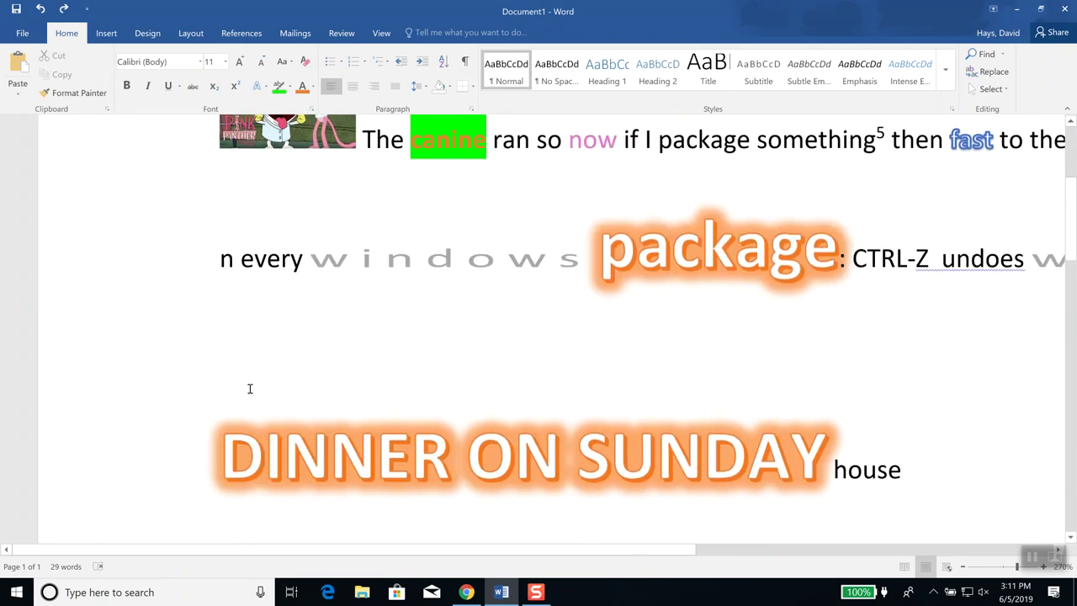
scroll(246, 385, "up", 5)
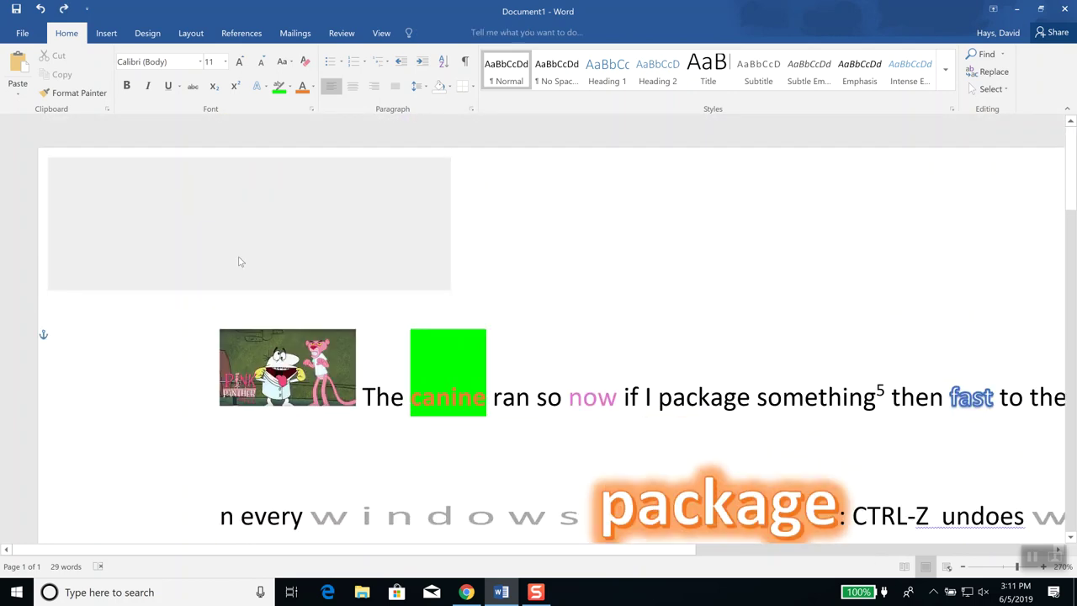
left_click(239, 262)
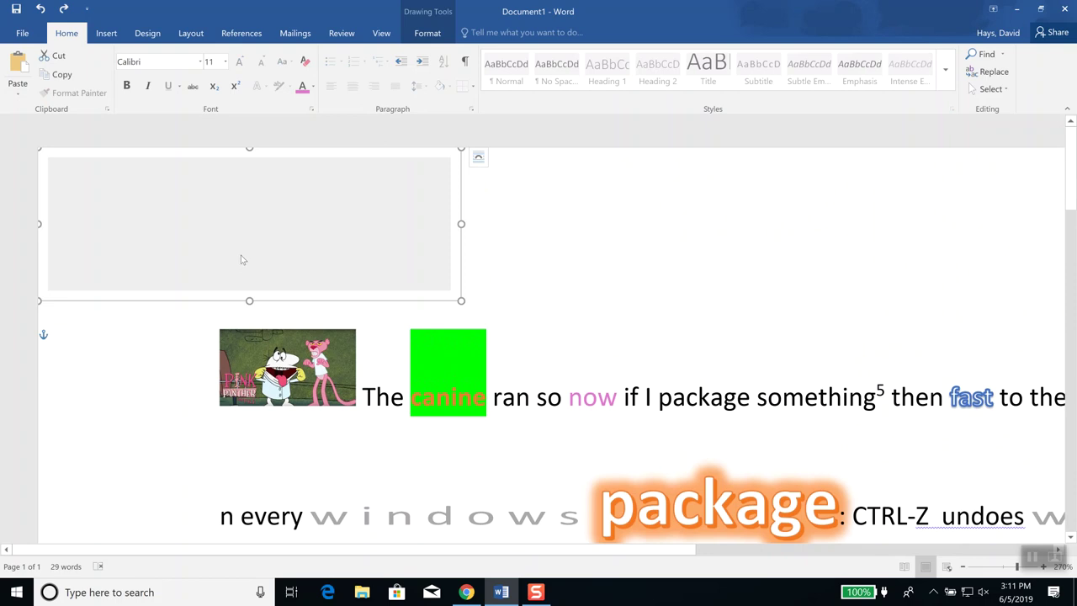
left_click(44, 9)
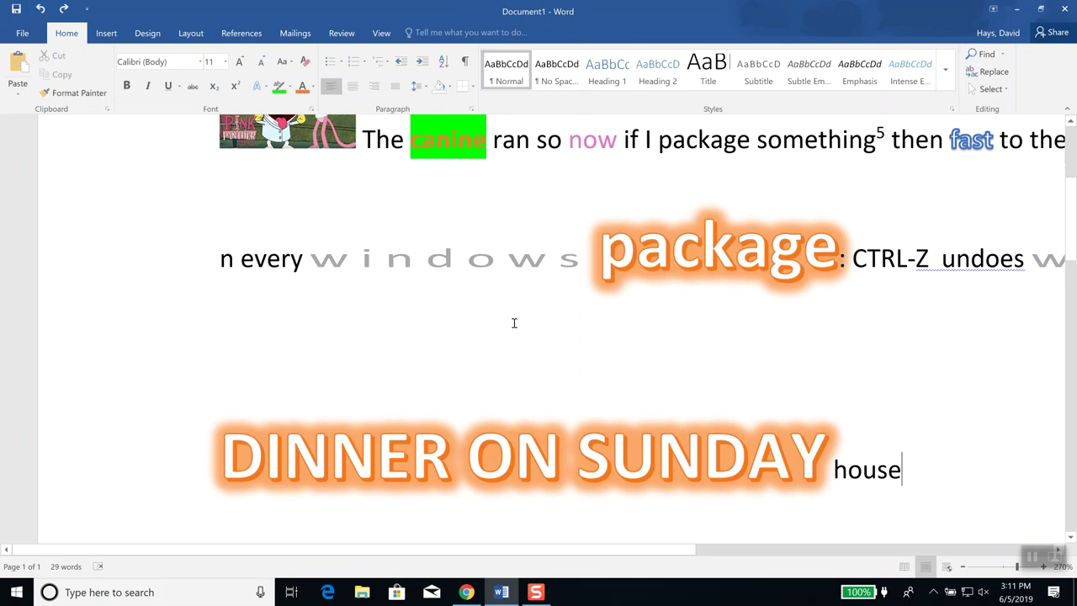
scroll(512, 320, "down", 2)
key("ctrl+z")
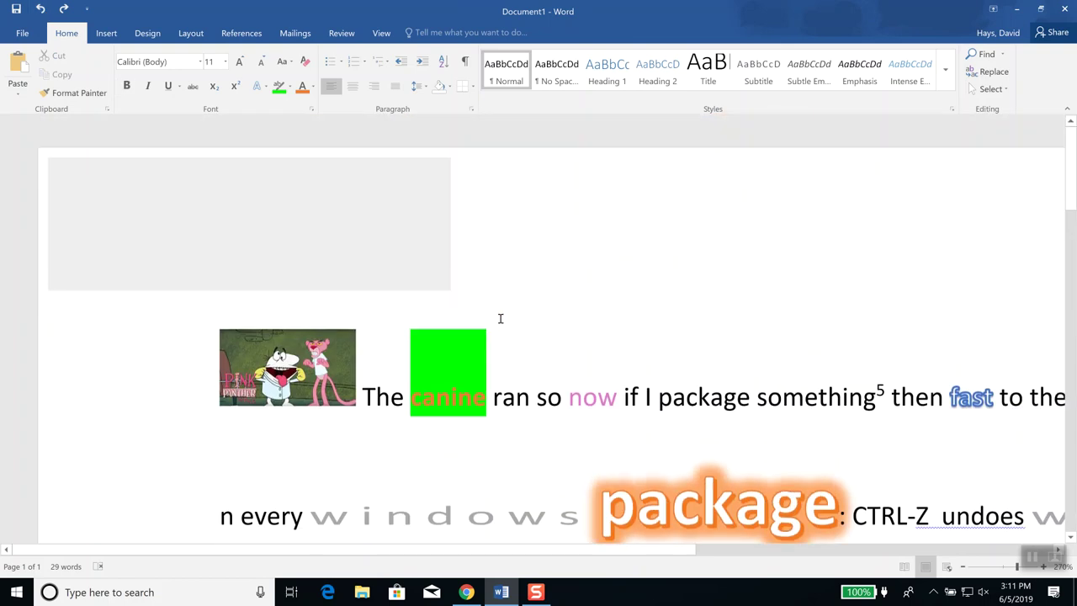
left_click(40, 8)
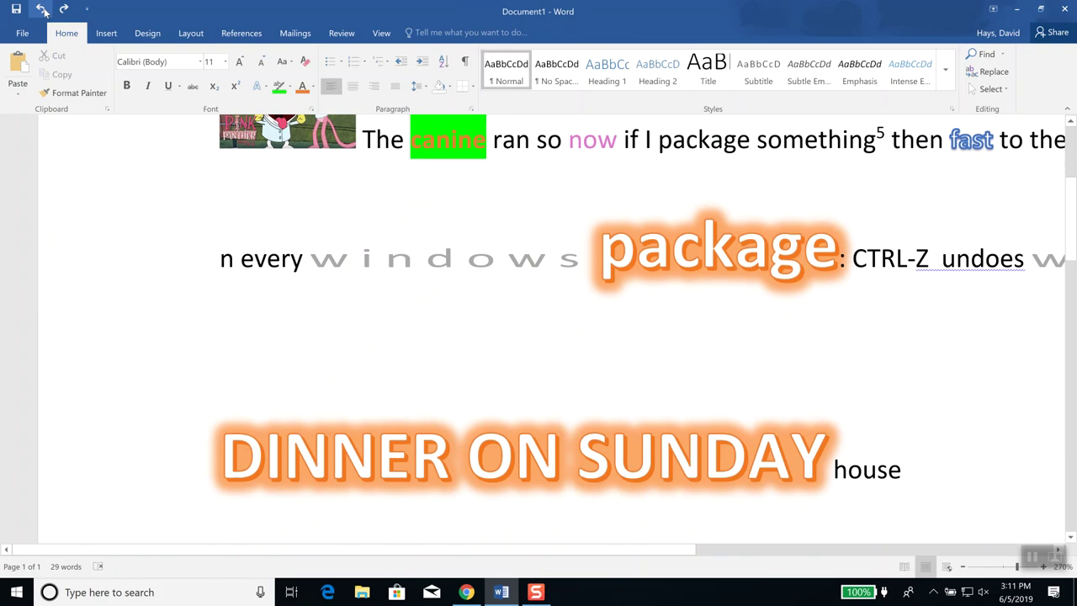
left_click(42, 9)
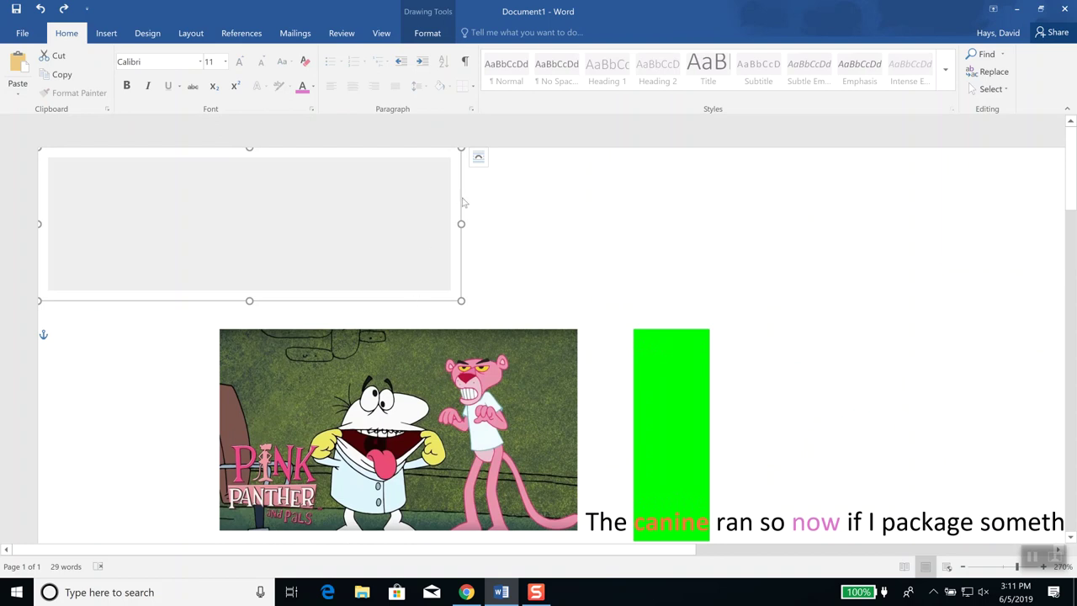
Delete the empty gray drawing box above the Pink Panther picture
left_click(419, 223)
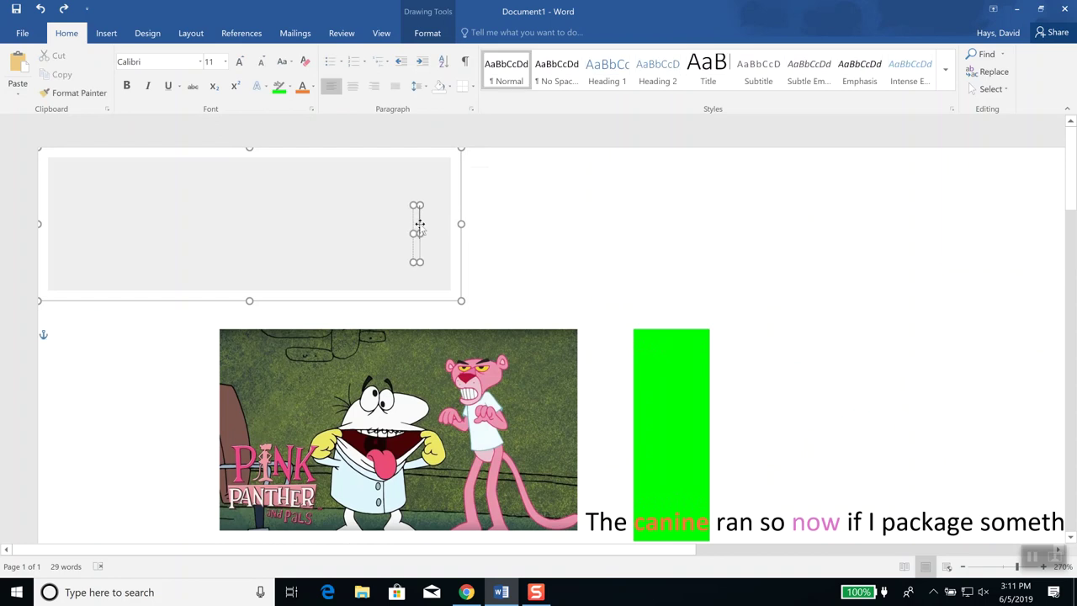
left_click(503, 224)
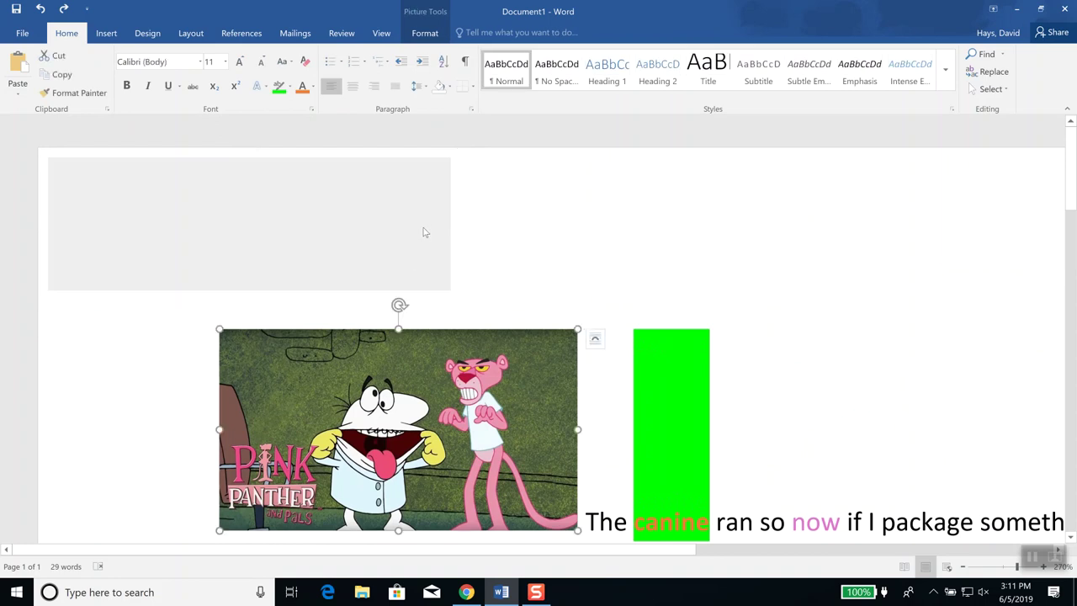
left_click(425, 232)
key("Delete")
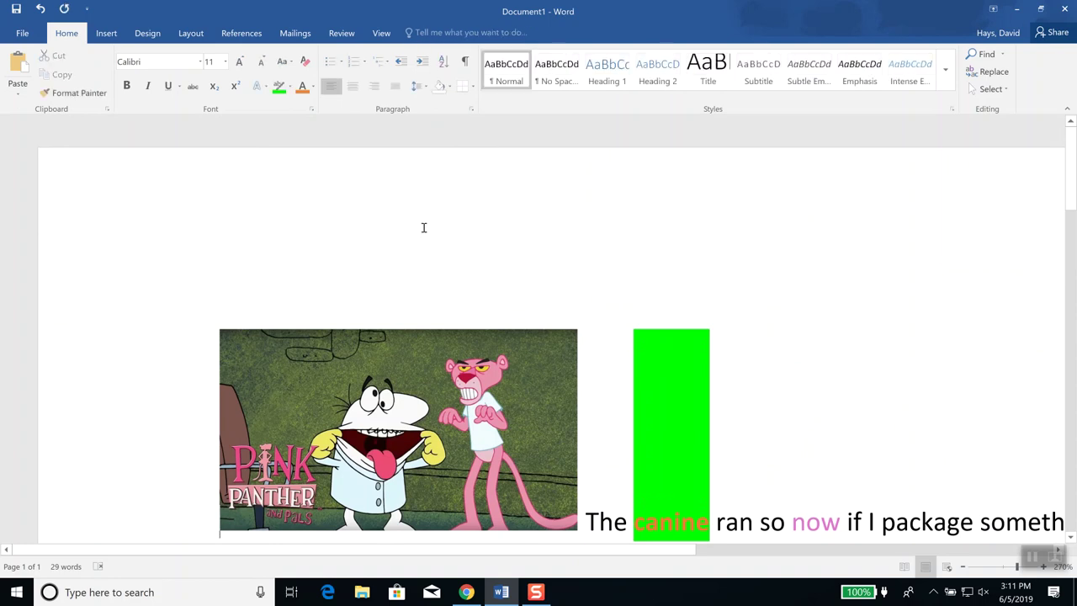
Copy the large word "package" with the orange glow from the "n every windows" line
scroll(425, 230, "down", 3)
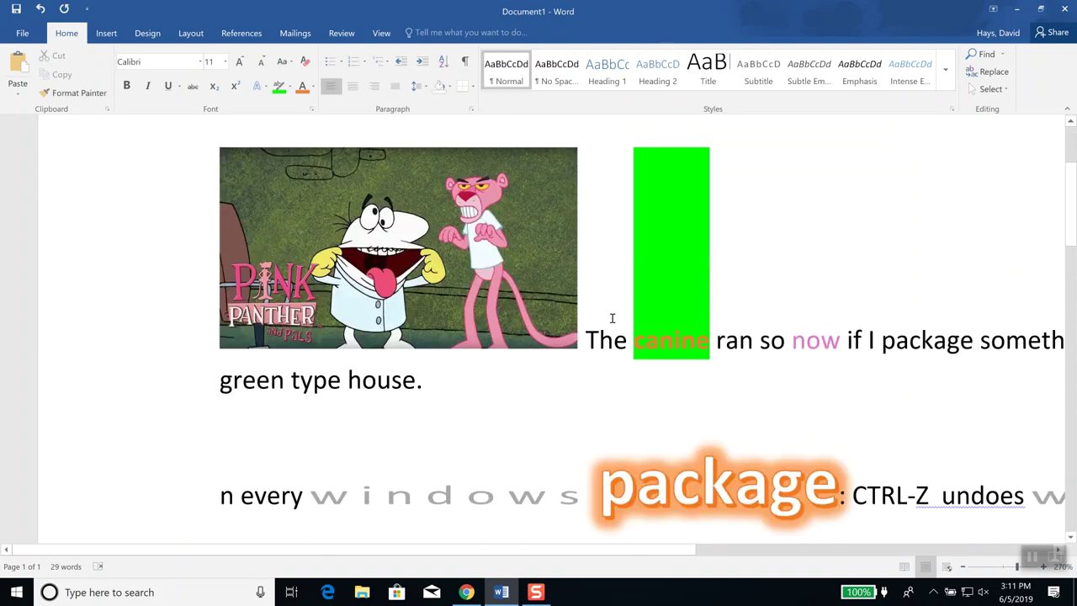
scroll(749, 378, "down", 3)
scroll(703, 326, "down", 4)
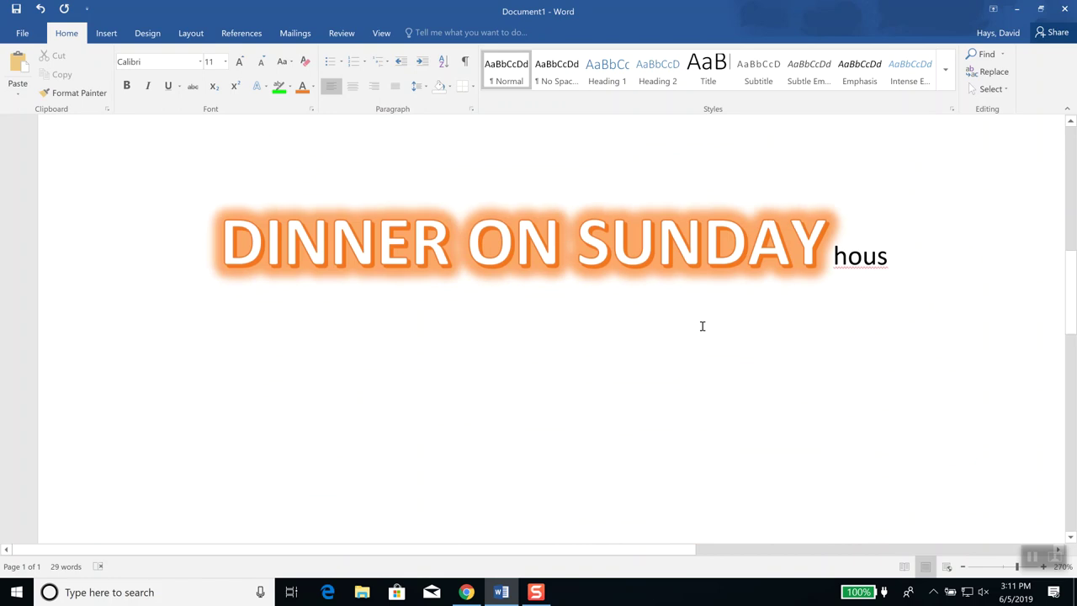
scroll(703, 326, "up", 4)
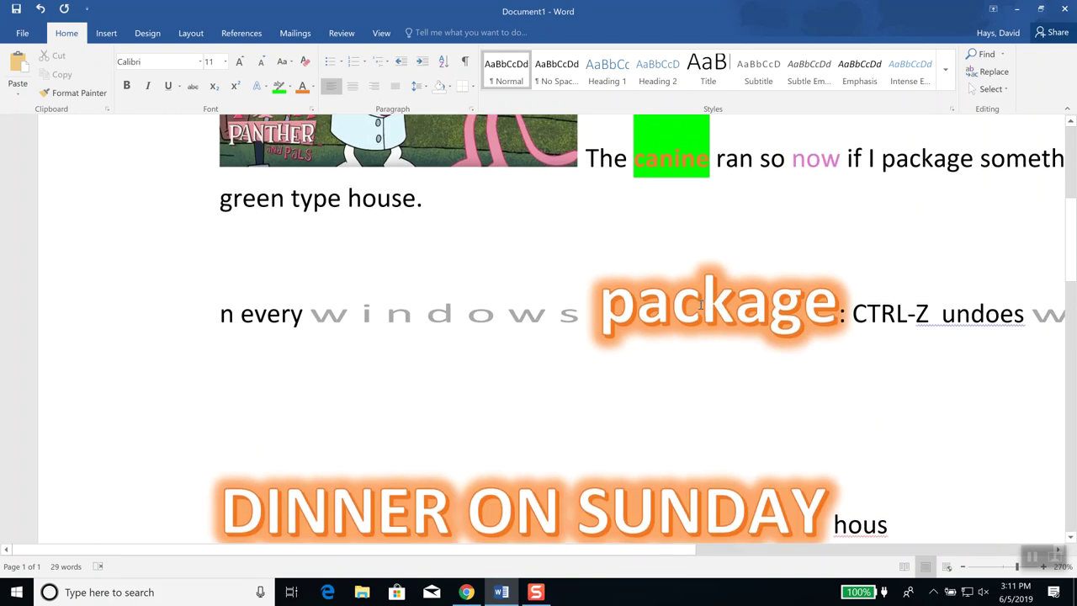
double_click(701, 304)
right_click(662, 314)
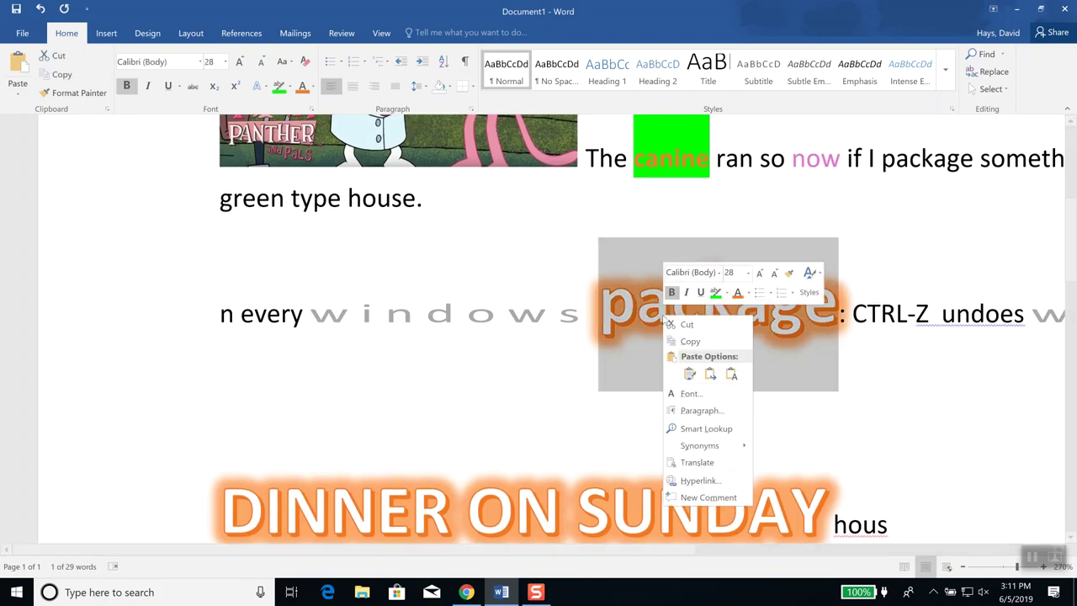
left_click(691, 341)
Paste the copied word as Picture (Enhanced Metafile) on the empty line below "DINNER ON SUNDAY hous"
scroll(749, 399, "down", 3)
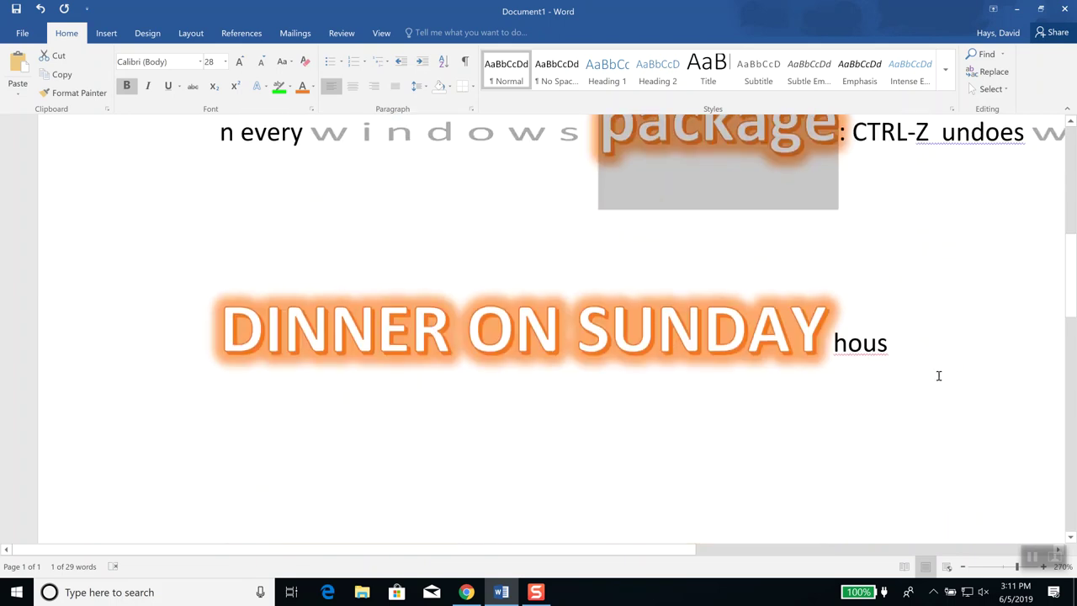
left_click(643, 433)
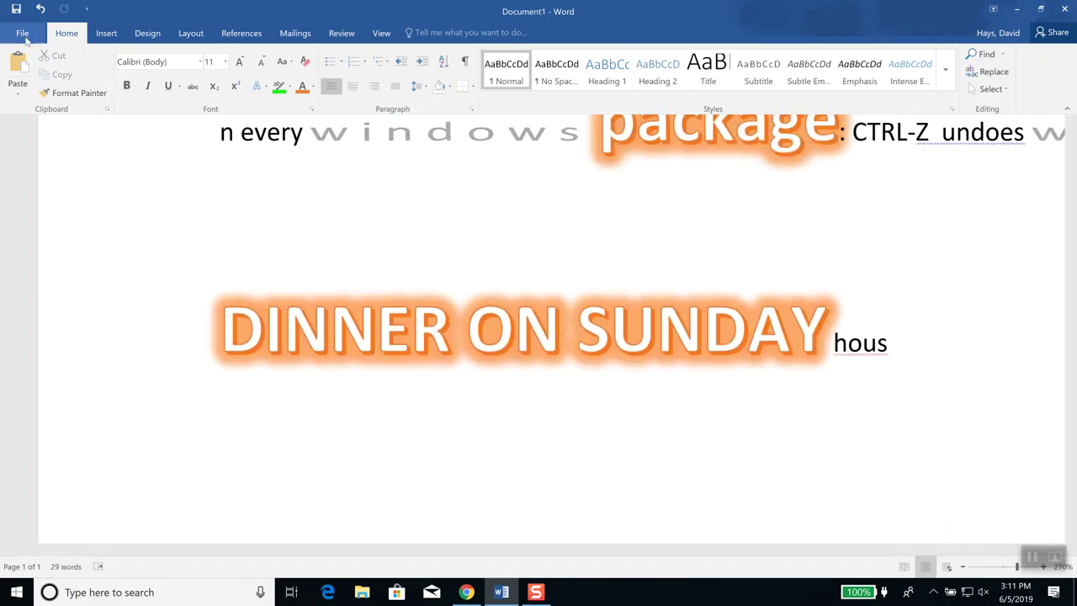
left_click(18, 89)
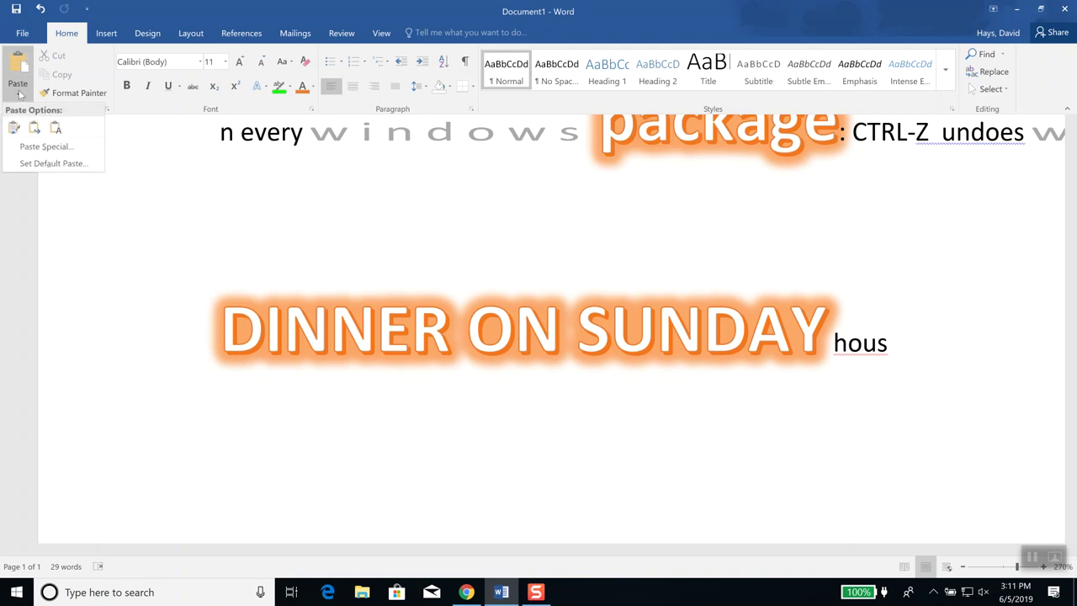
left_click(47, 146)
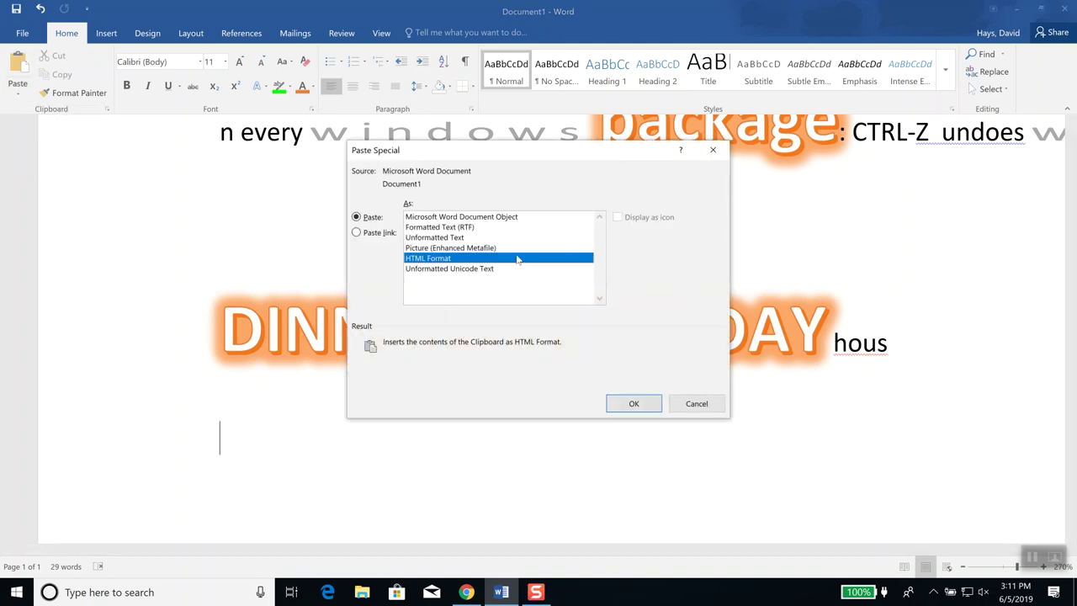
left_click(485, 248)
left_click(634, 405)
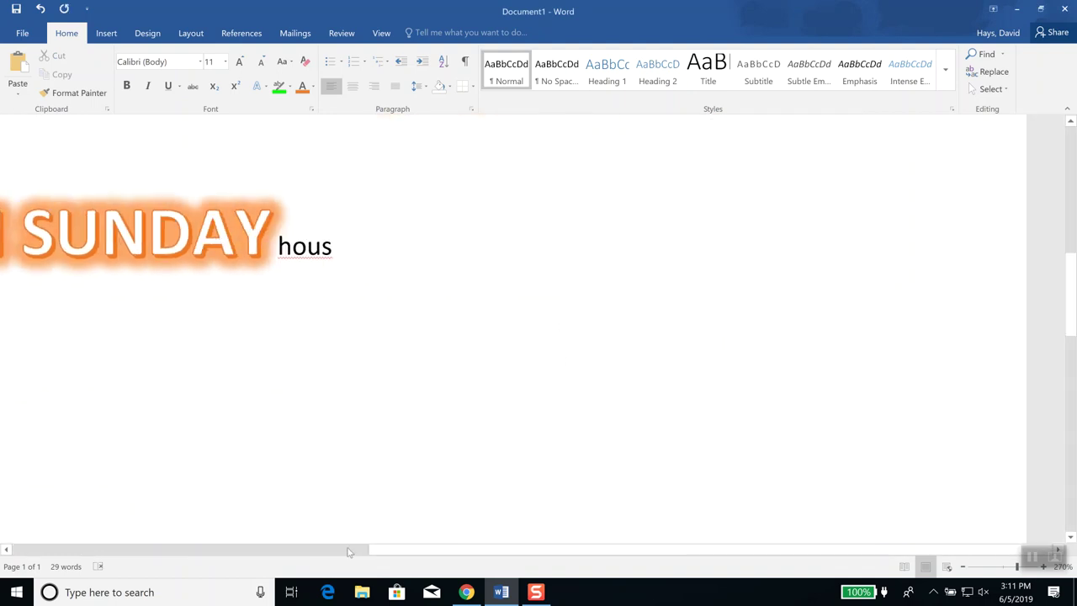
Select the newly pasted "package" picture and bring up its picture formatting tools
left_click(126, 554)
left_click(281, 379)
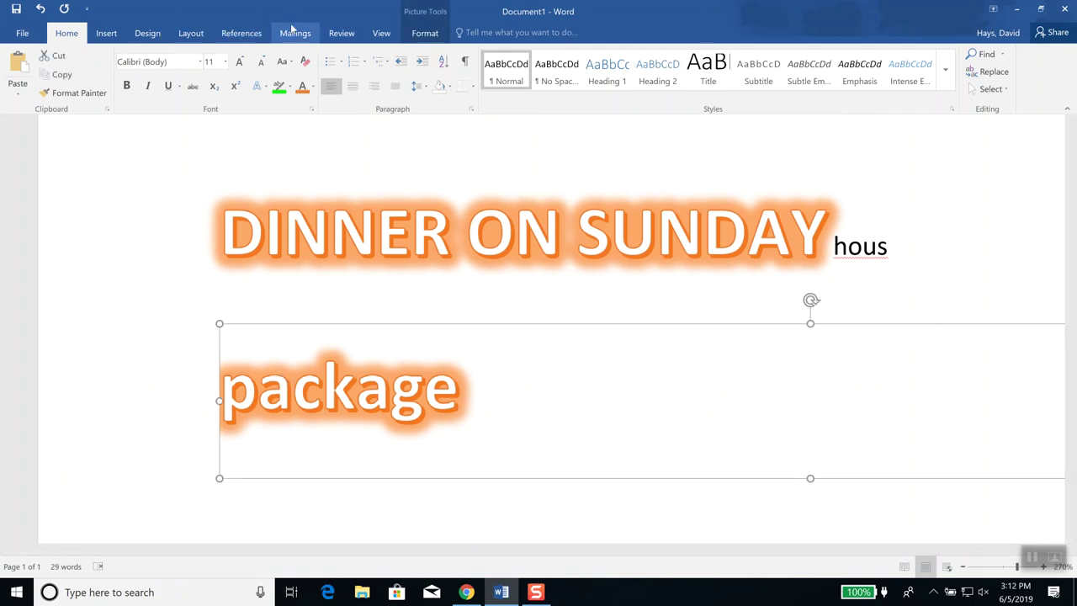
left_click(425, 33)
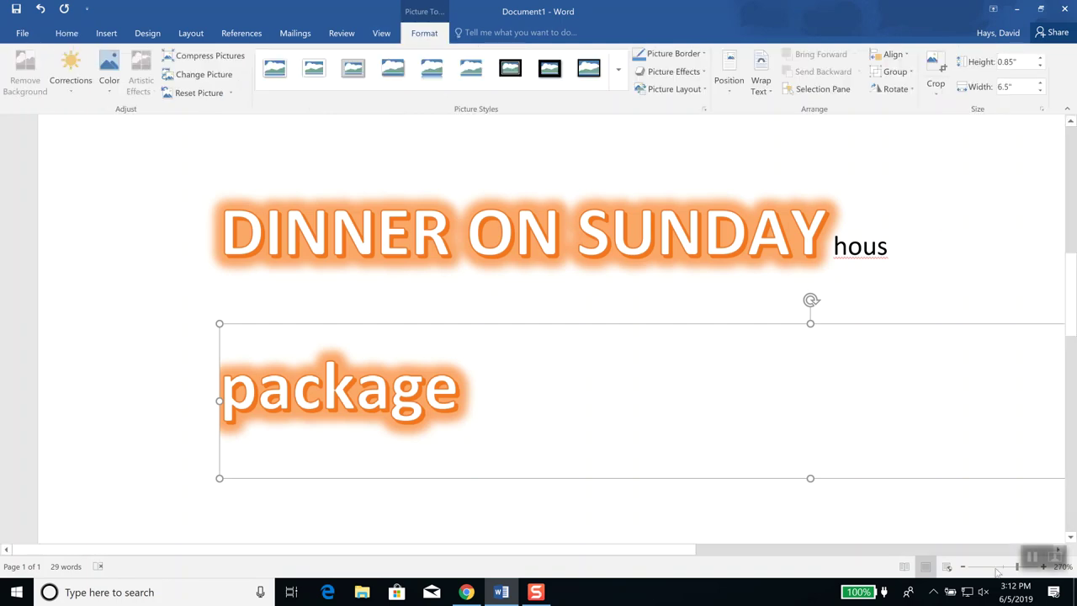
Try to crop the empty space off the right side of the pasted "package" picture
left_click(935, 67)
left_click(973, 551)
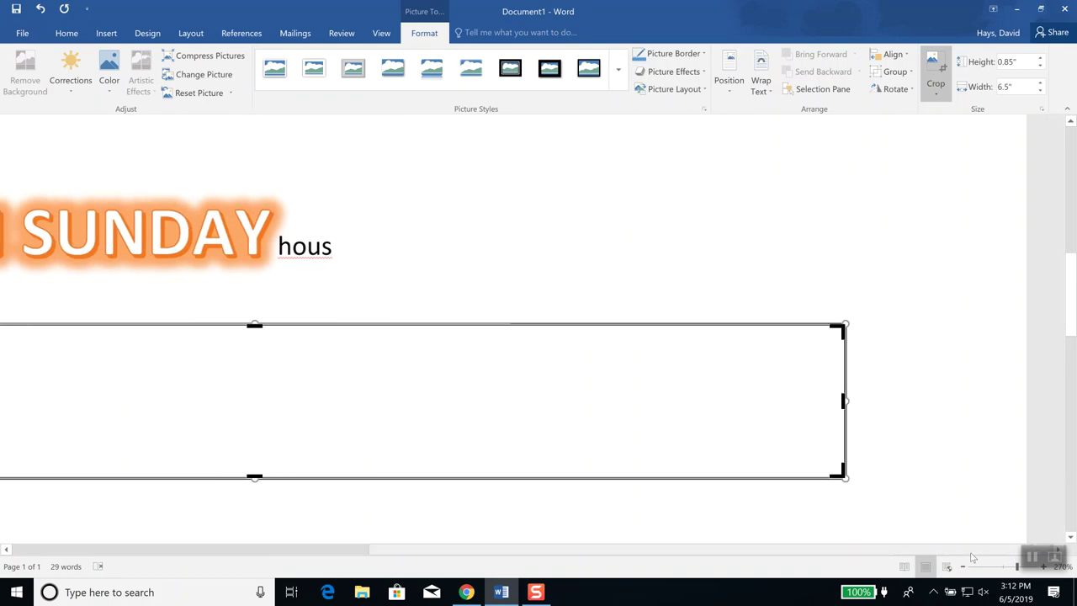
left_click_drag(841, 402, 702, 395)
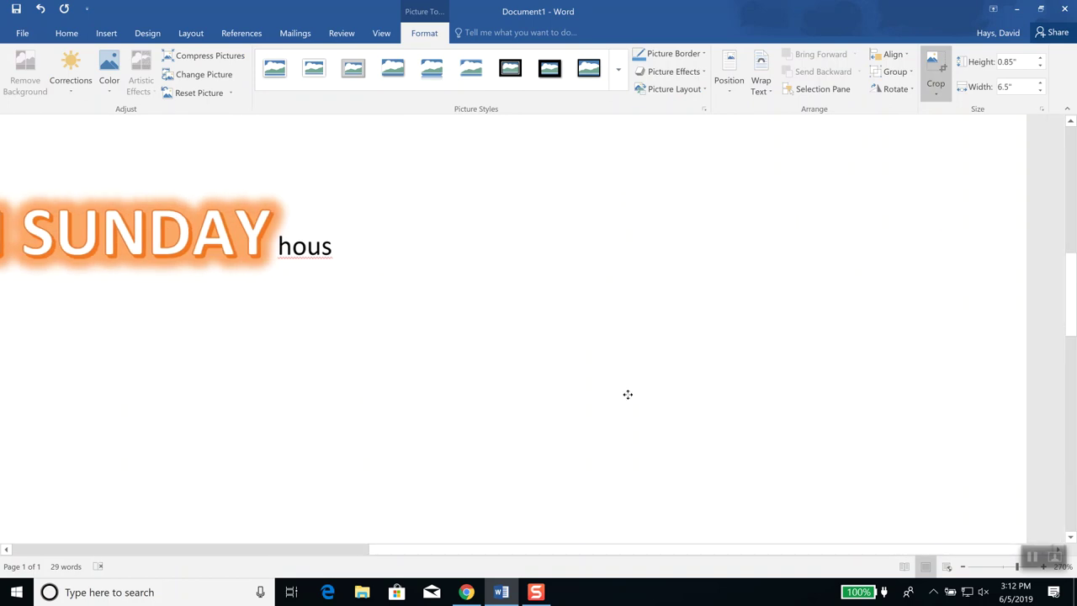
left_click_drag(295, 408, 294, 408)
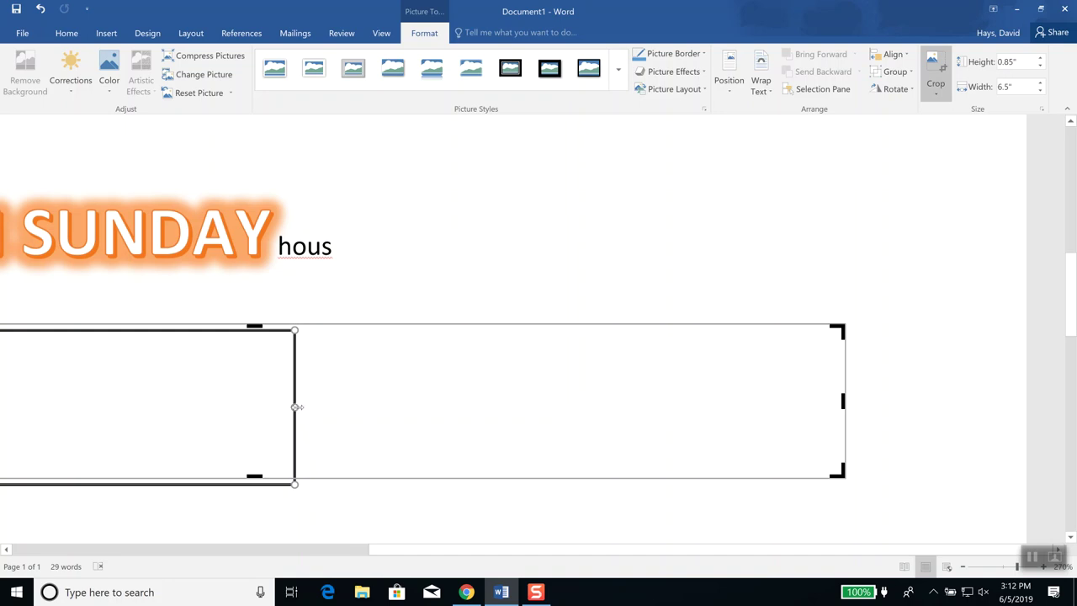
left_click_drag(296, 407, 848, 421)
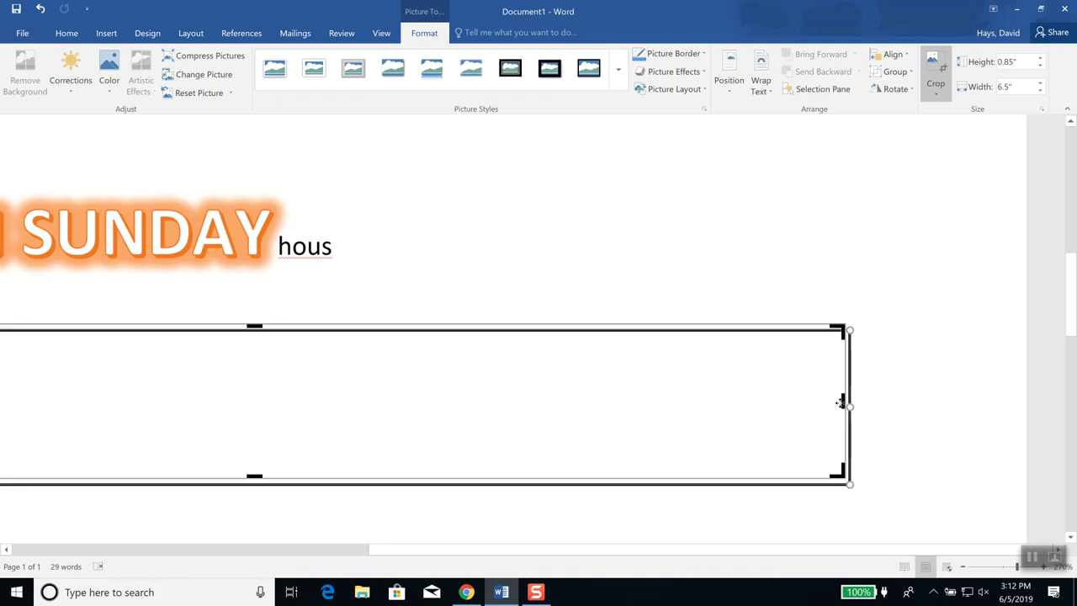
key("Escape")
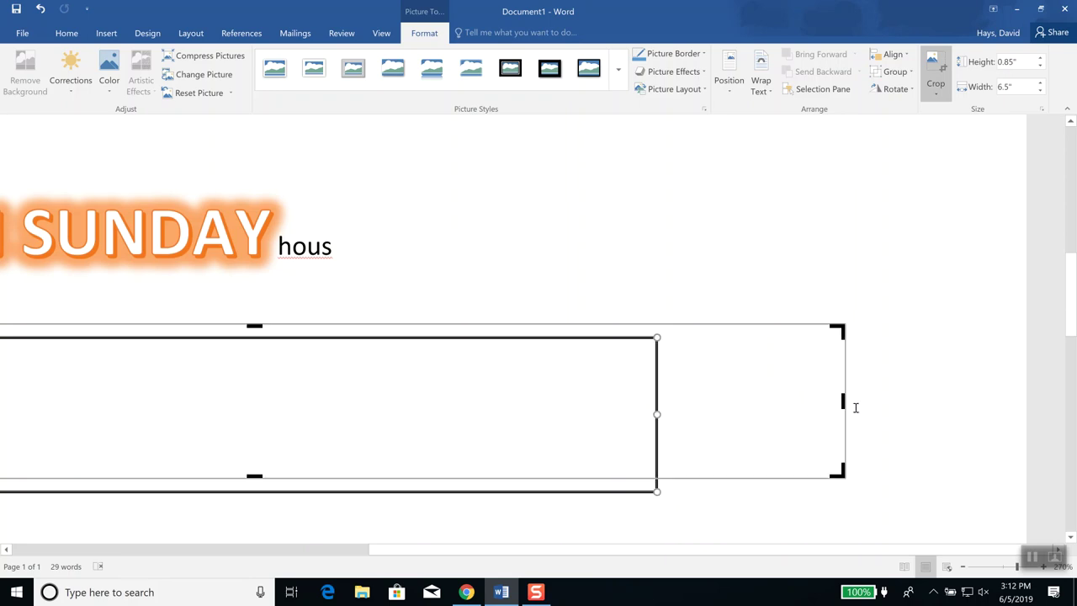
Crop the "package" picture from its right edge to about 1.11 inches wide, widening the image inside the crop frame
left_click_drag(842, 402, 542, 407)
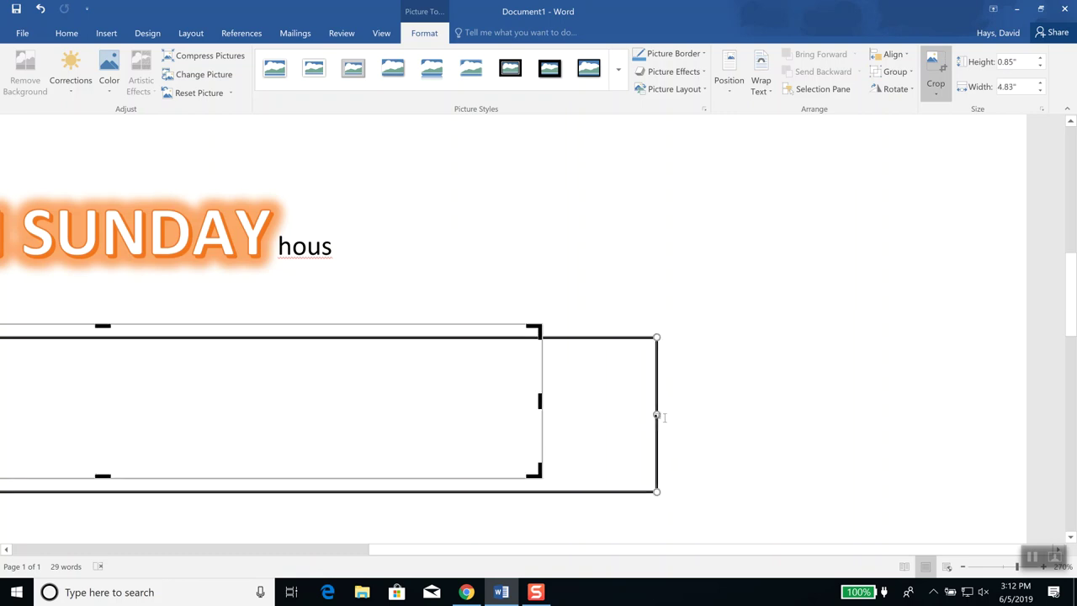
left_click_drag(657, 414, 848, 404)
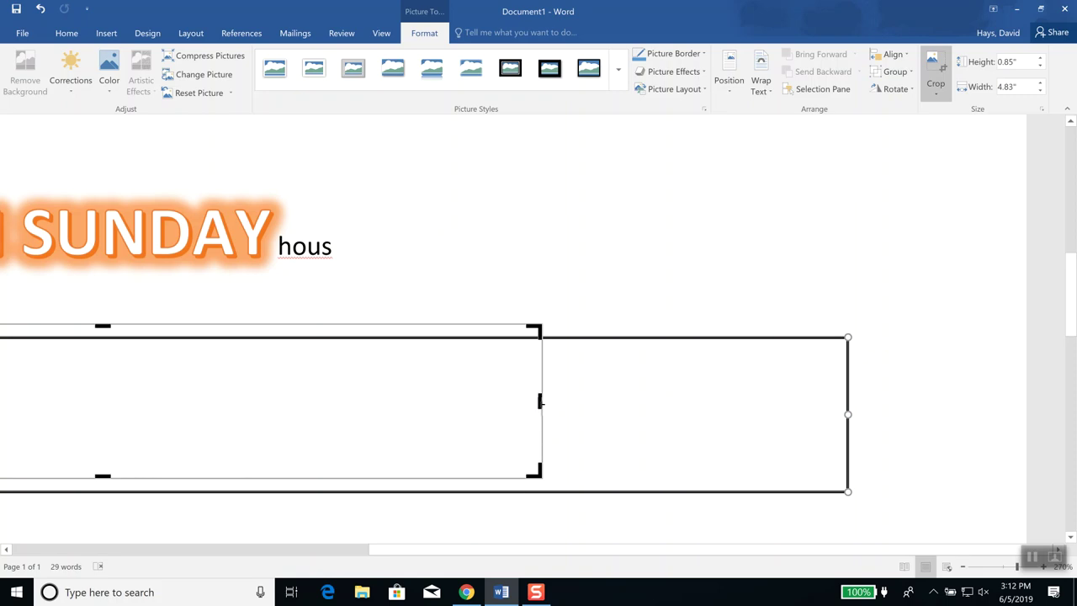
left_click_drag(540, 402, 68, 388)
left_click_drag(98, 556, 41, 556)
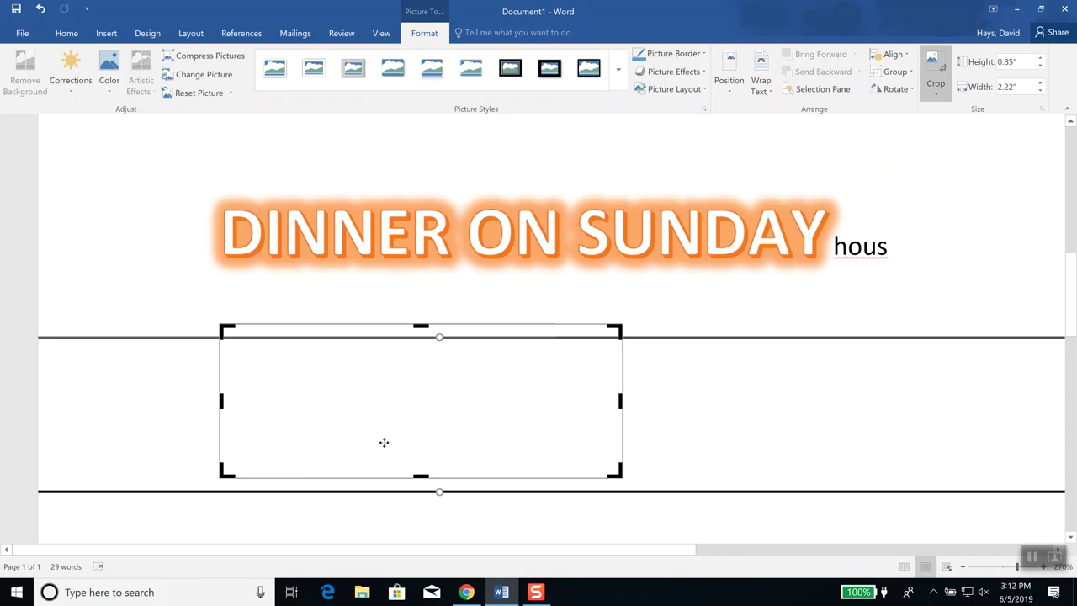
left_click_drag(620, 402, 420, 400)
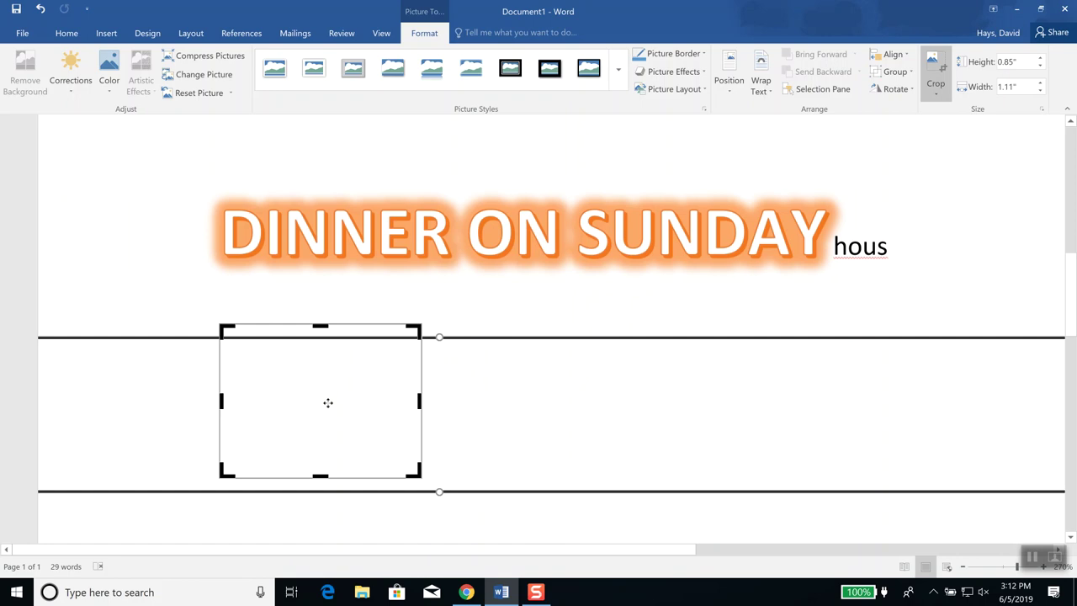
Leave cropping, paste the clipboard content after "hous" and undo that paste
left_click(493, 324)
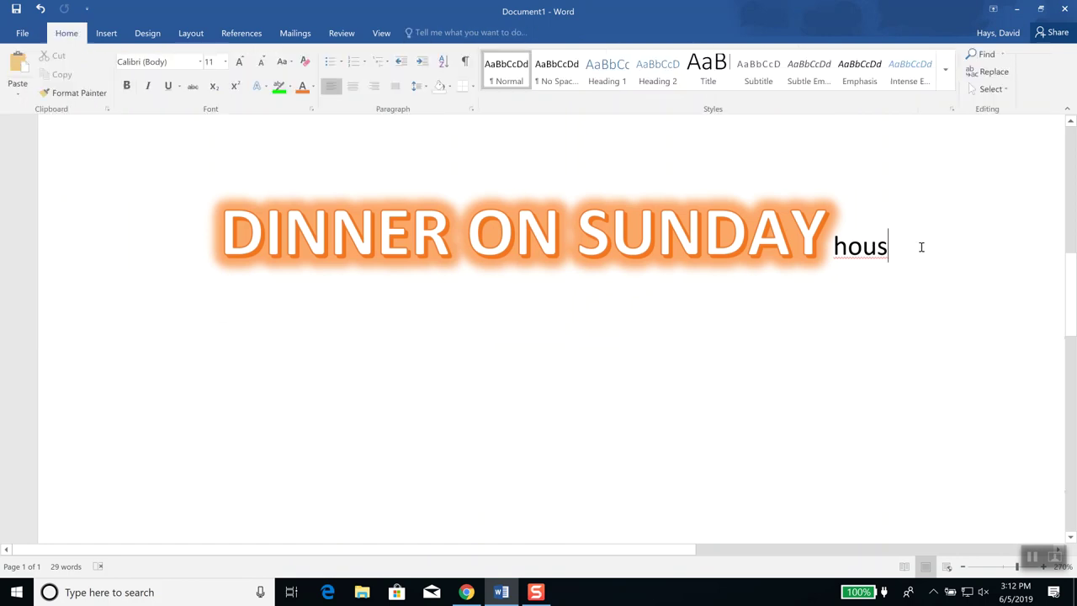
key("ctrl+v")
key("ctrl+z")
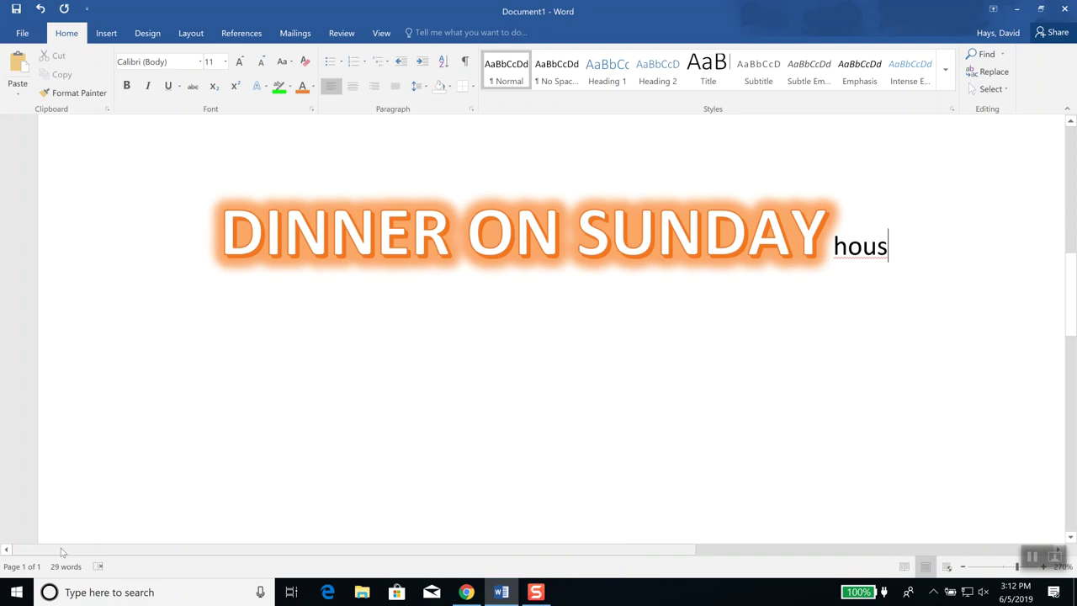
Rotate the Pink Panther picture clockwise by about 30 degrees
scroll(361, 395, "up", 3)
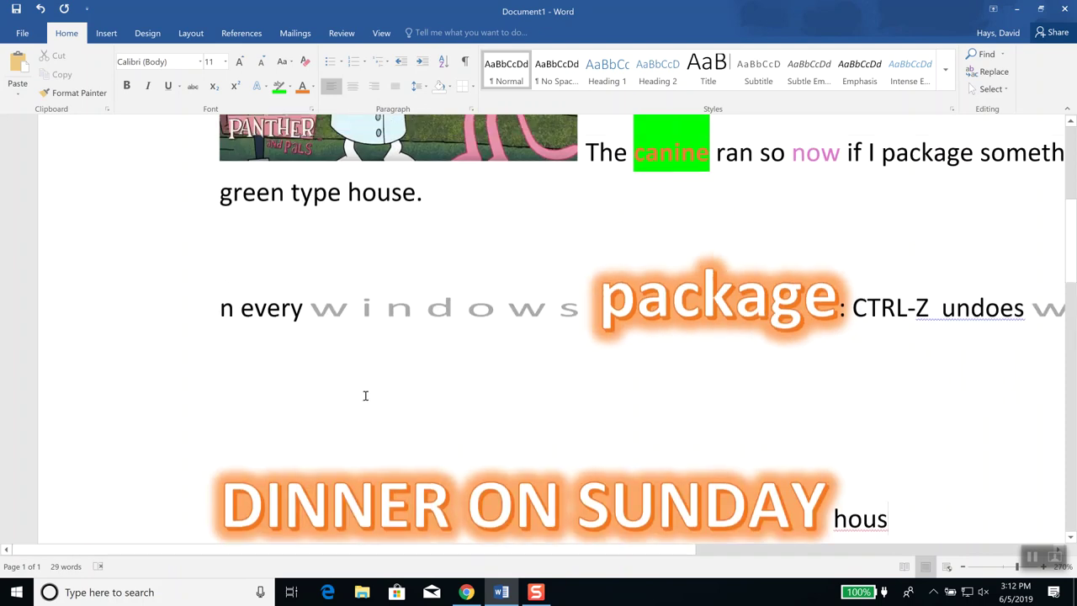
scroll(361, 395, "up", 3)
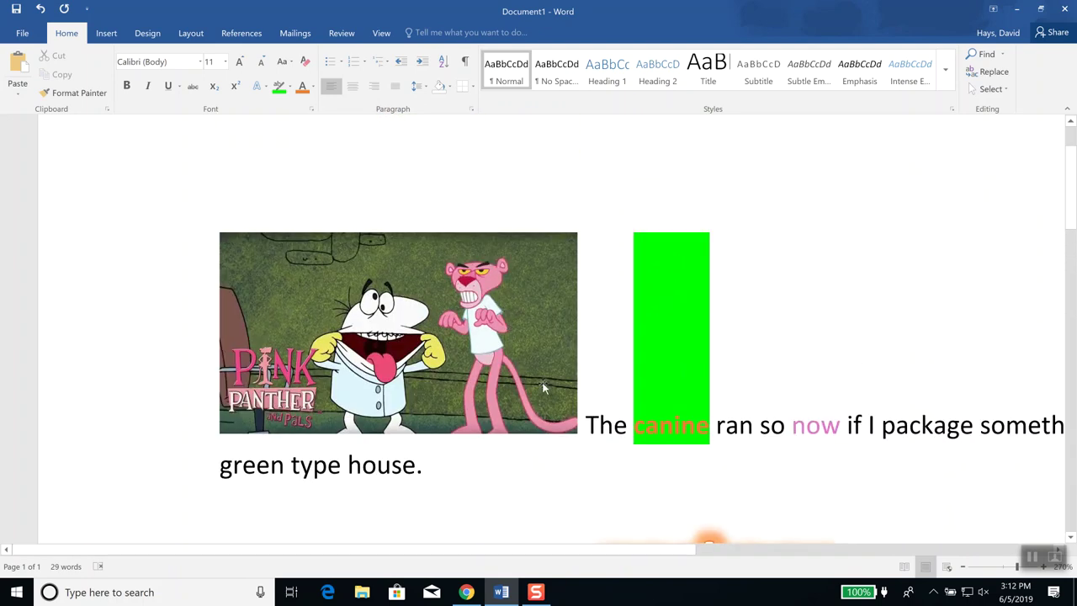
left_click(517, 330)
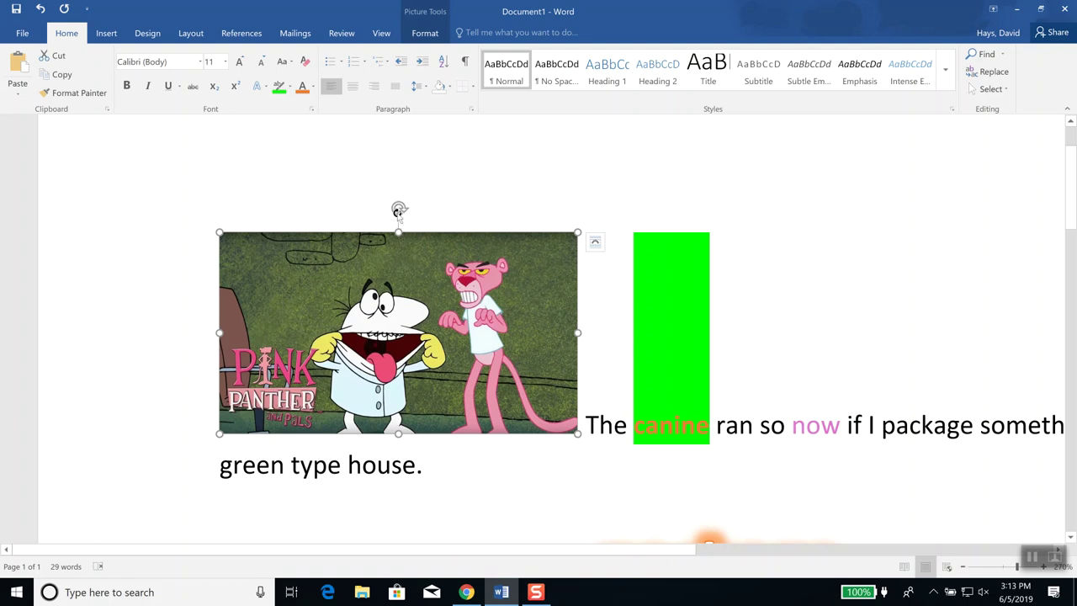
left_click_drag(399, 209, 449, 246)
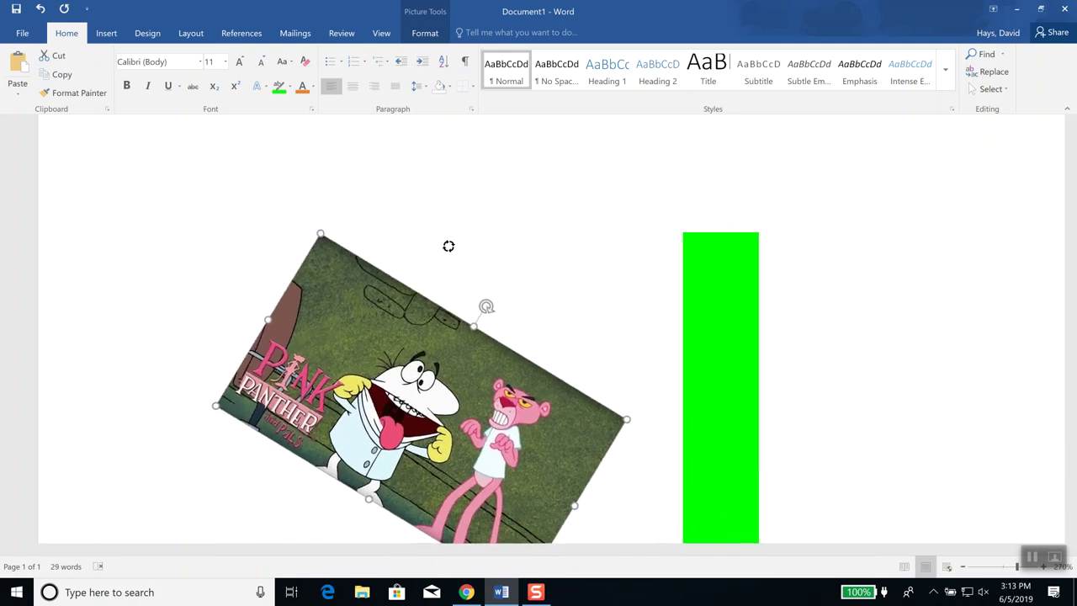
Remove the green highlight from the word "canine" by setting its text highlight to No Color
scroll(772, 289, "down", 5)
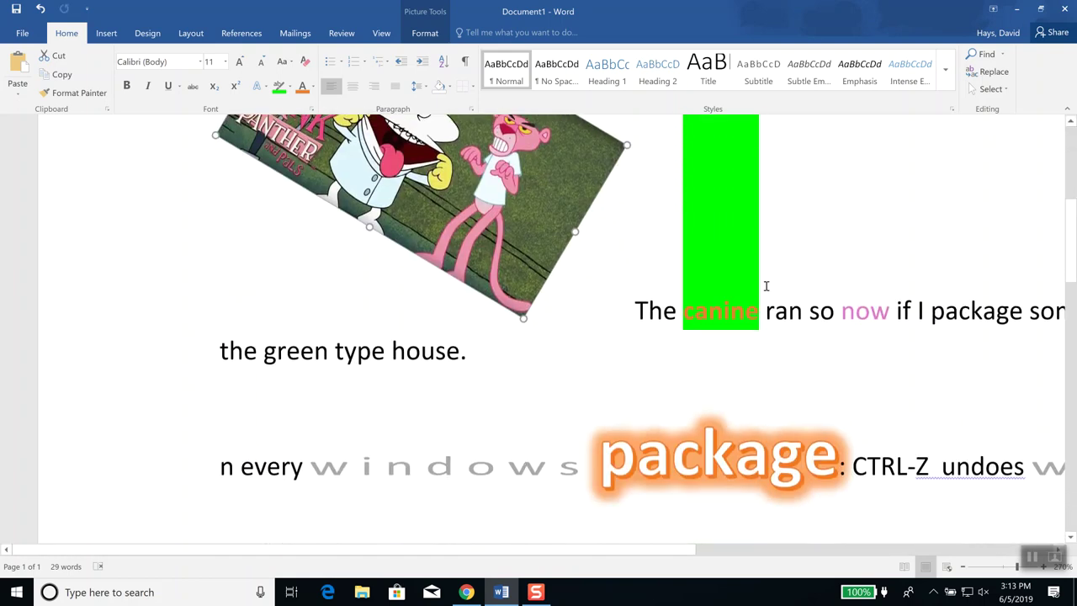
scroll(766, 287, "up", 3)
scroll(767, 308, "up", 3)
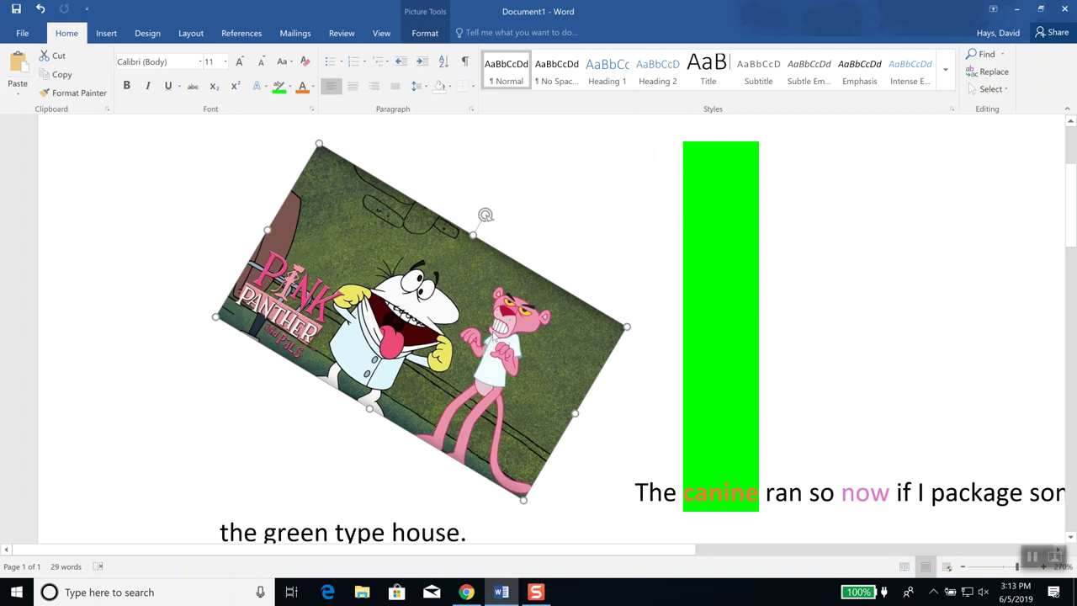
scroll(497, 335, "up", 4)
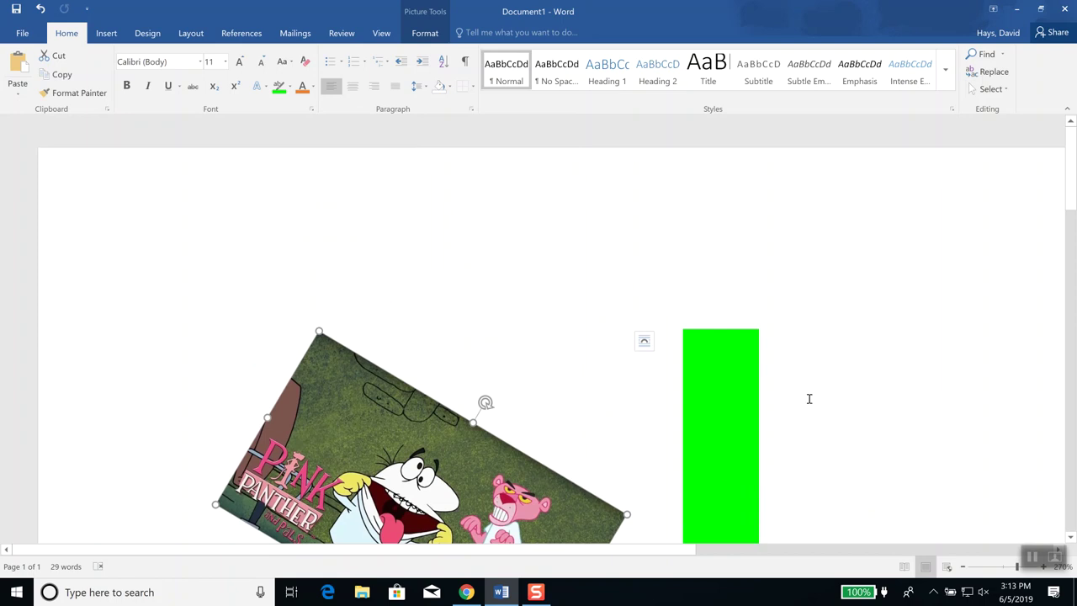
scroll(807, 399, "down", 3)
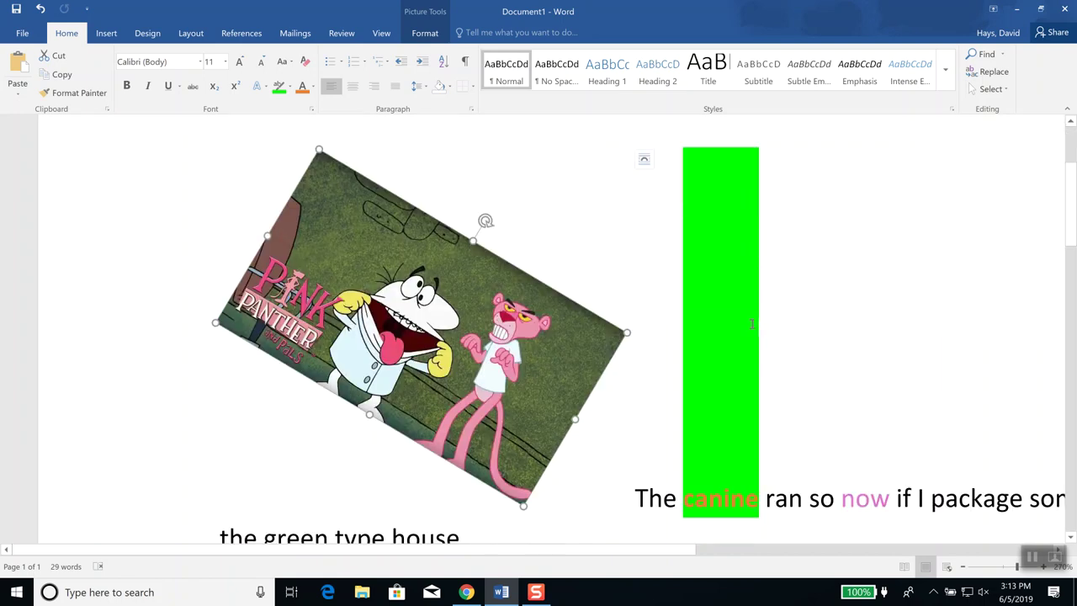
left_click(726, 498)
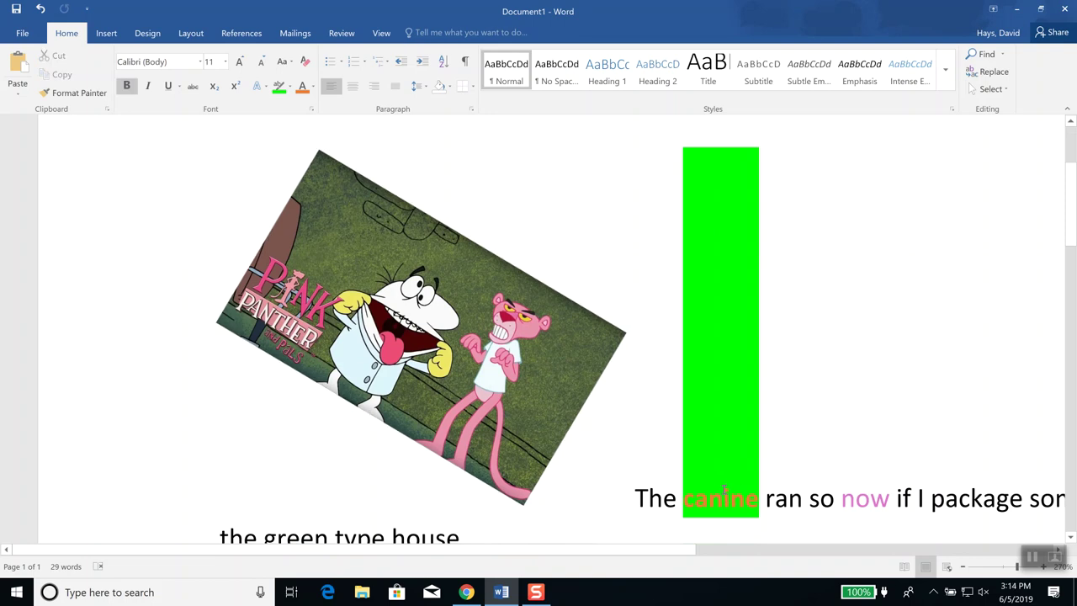
triple_click(721, 505)
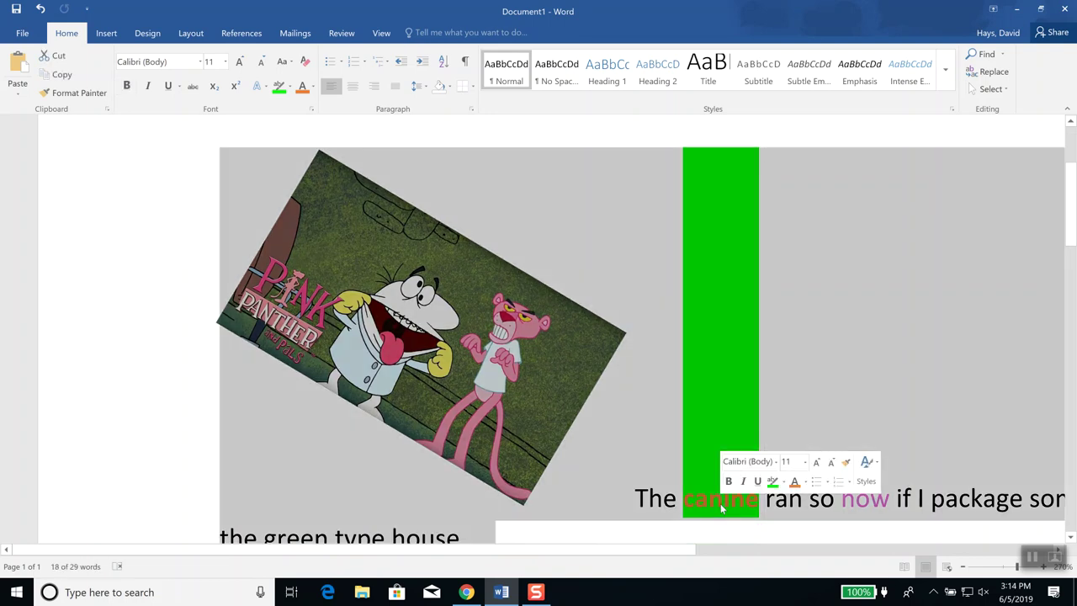
double_click(721, 505)
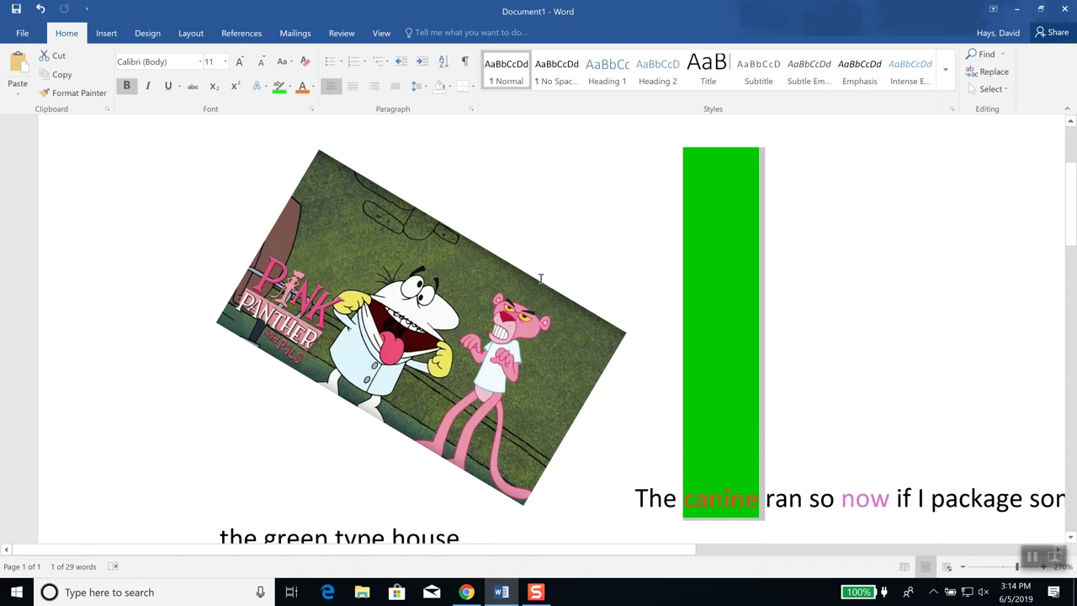
left_click(290, 87)
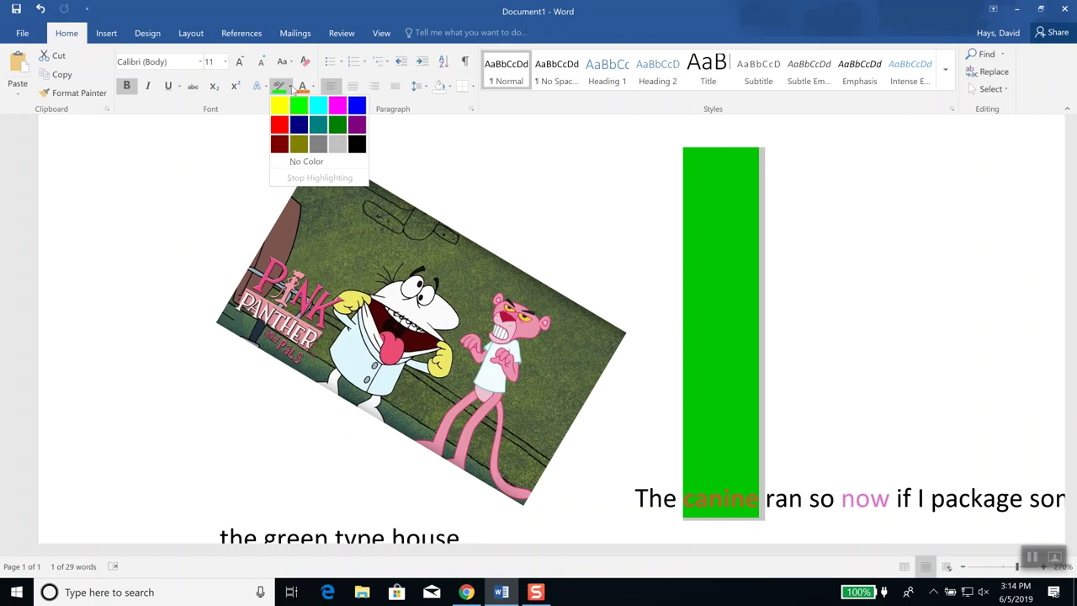
left_click(308, 163)
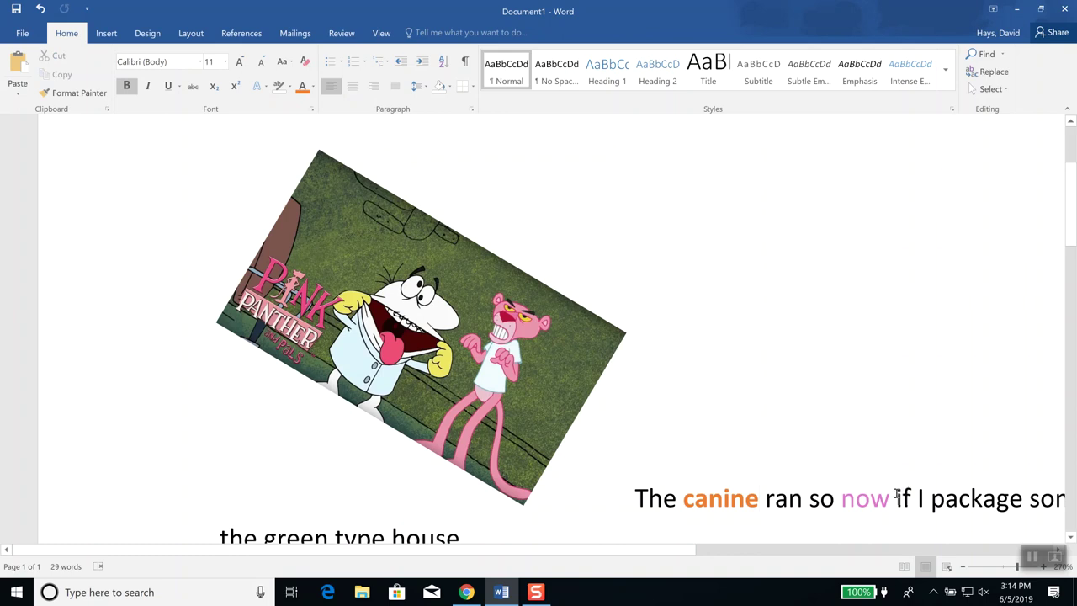
scroll(866, 486, "down", 2)
scroll(866, 487, "up", 1)
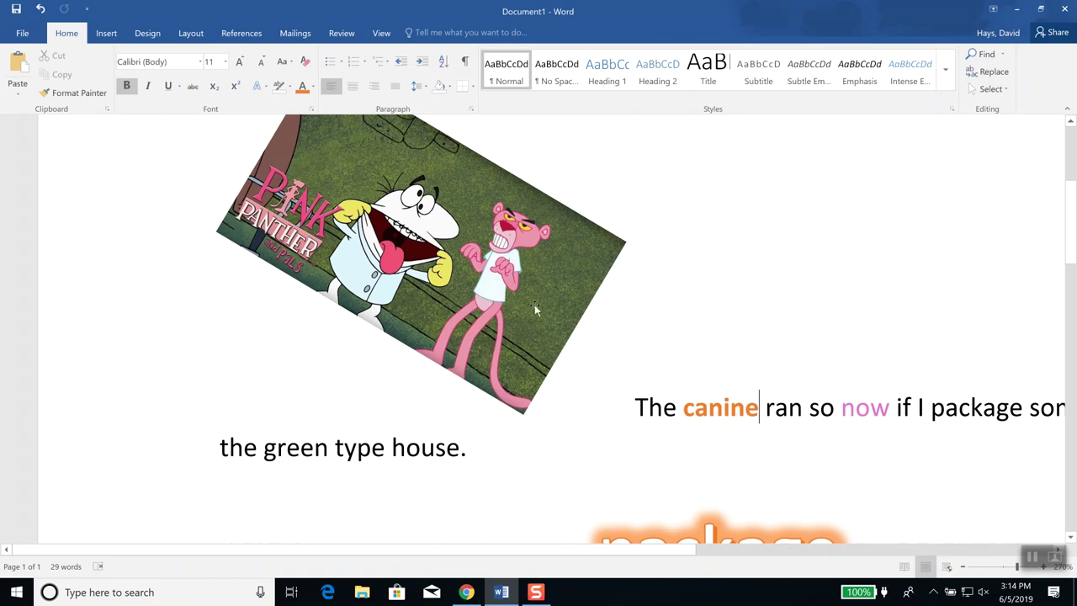
scroll(568, 346, "up", 3)
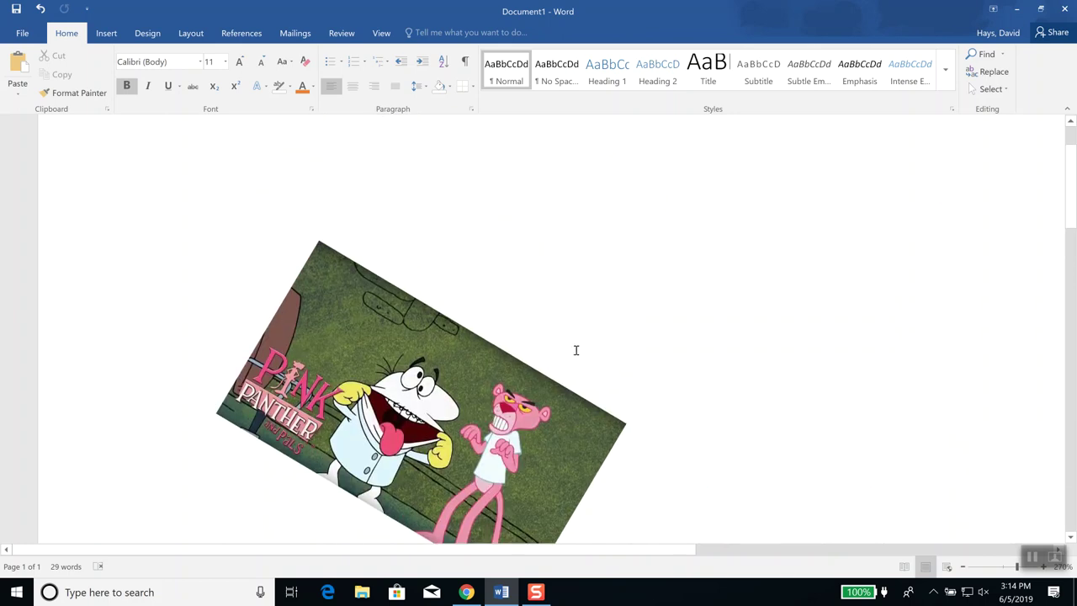
scroll(576, 350, "down", 2)
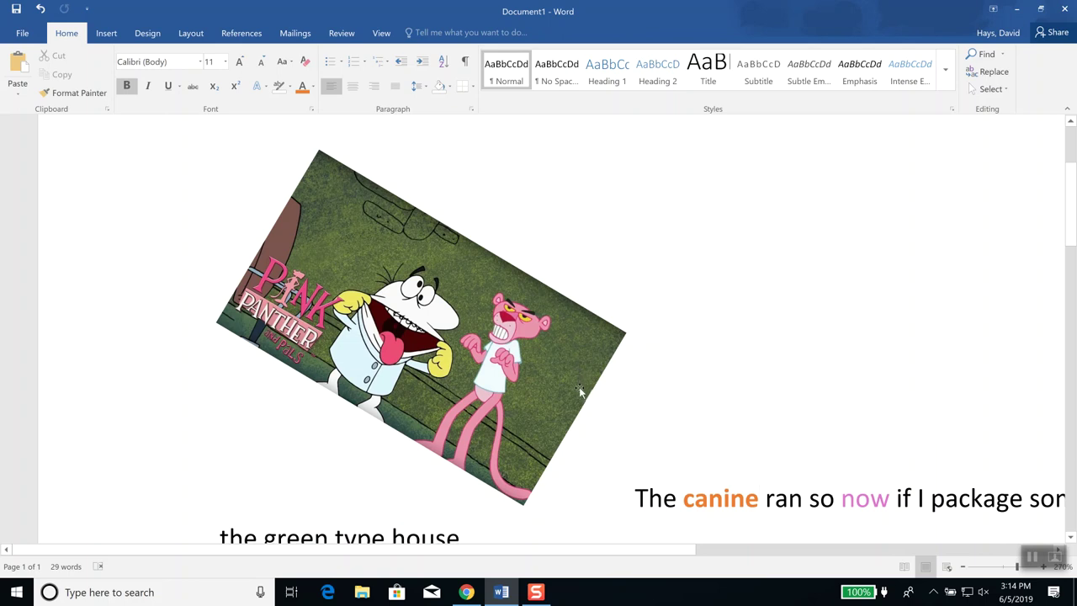
Switch to Chrome and open maps.google.com in place of the Pink Panther image search
left_click(467, 593)
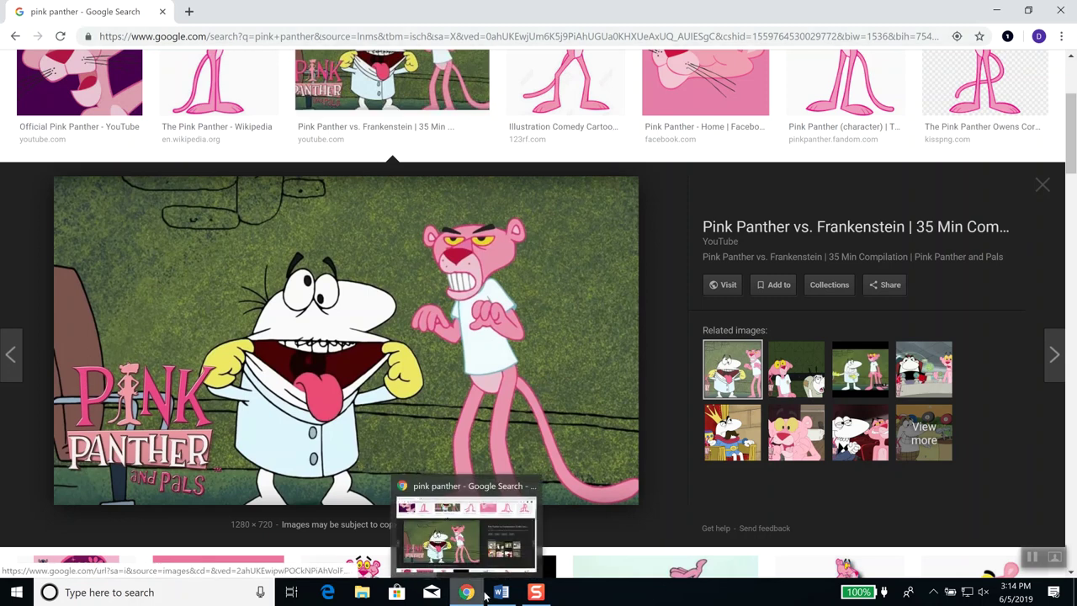
mouse_move(489, 600)
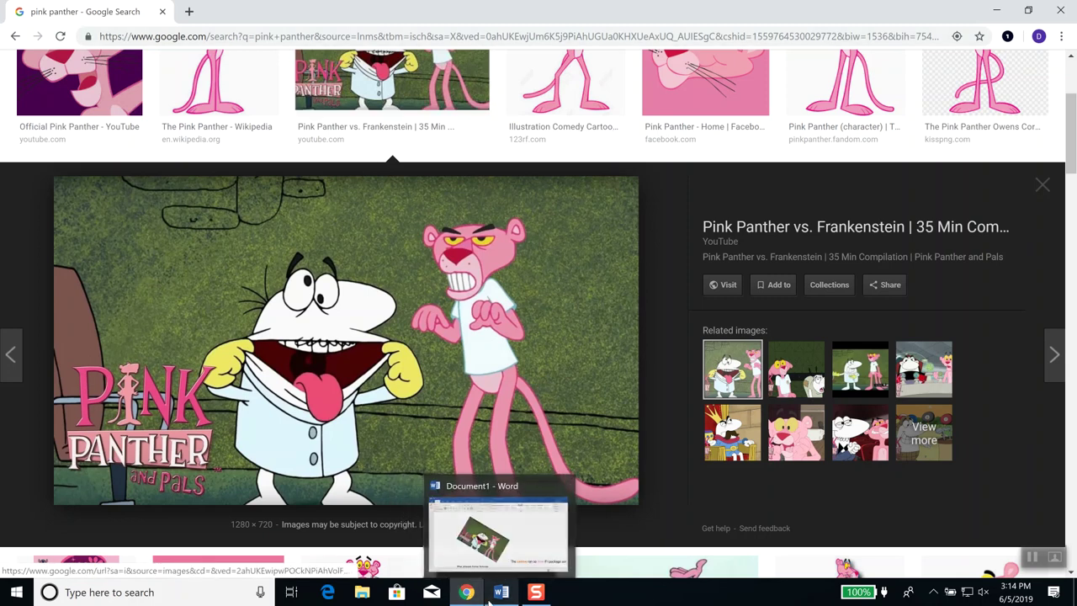
left_click(334, 36)
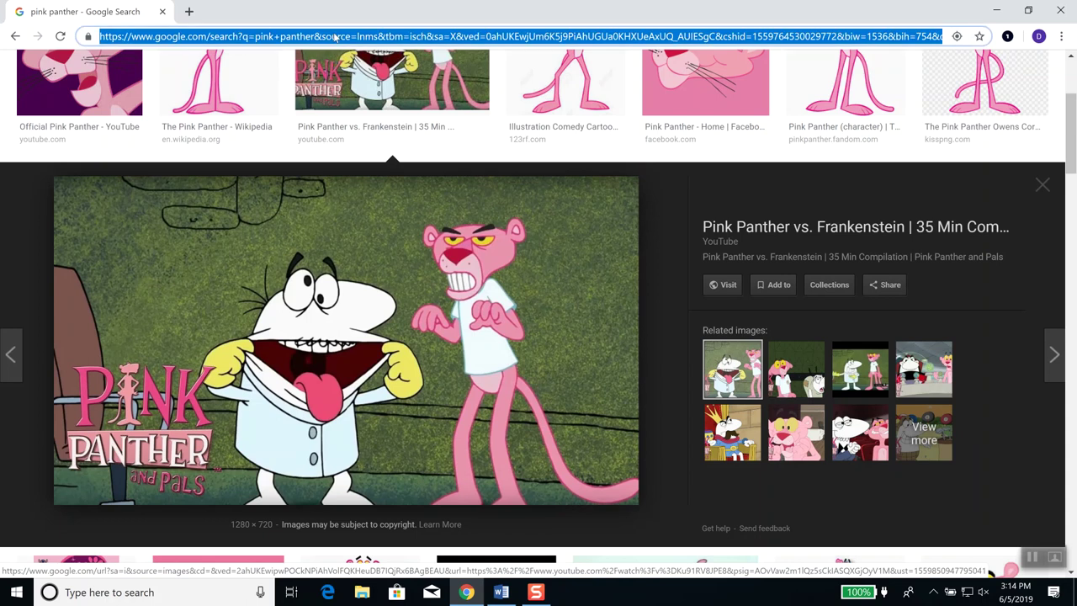
type("maps.")
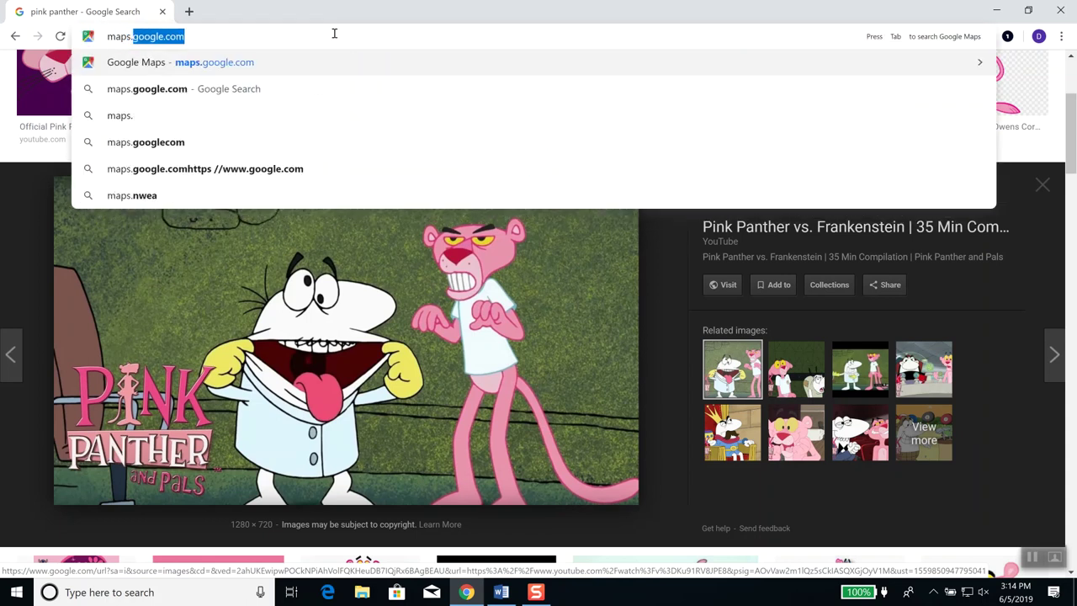
key("Return")
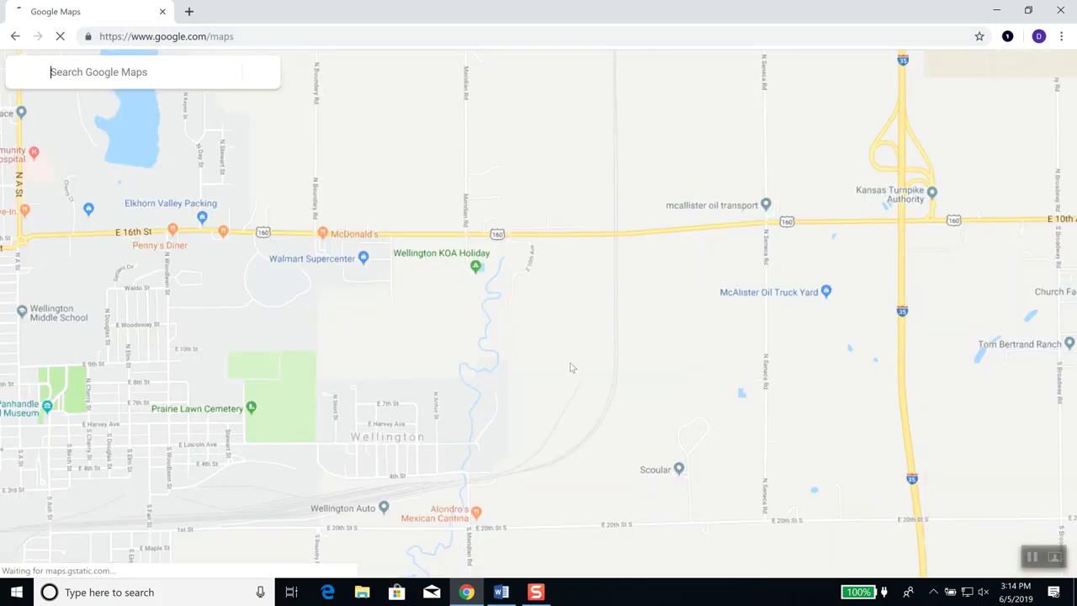
Switch to Word and add "Maps.google.com" on its own line below the "DINNER ON SUNDAY hous" line, followed by a new paragraph
left_click(503, 592)
scroll(785, 267, "down", 3)
scroll(778, 269, "down", 4)
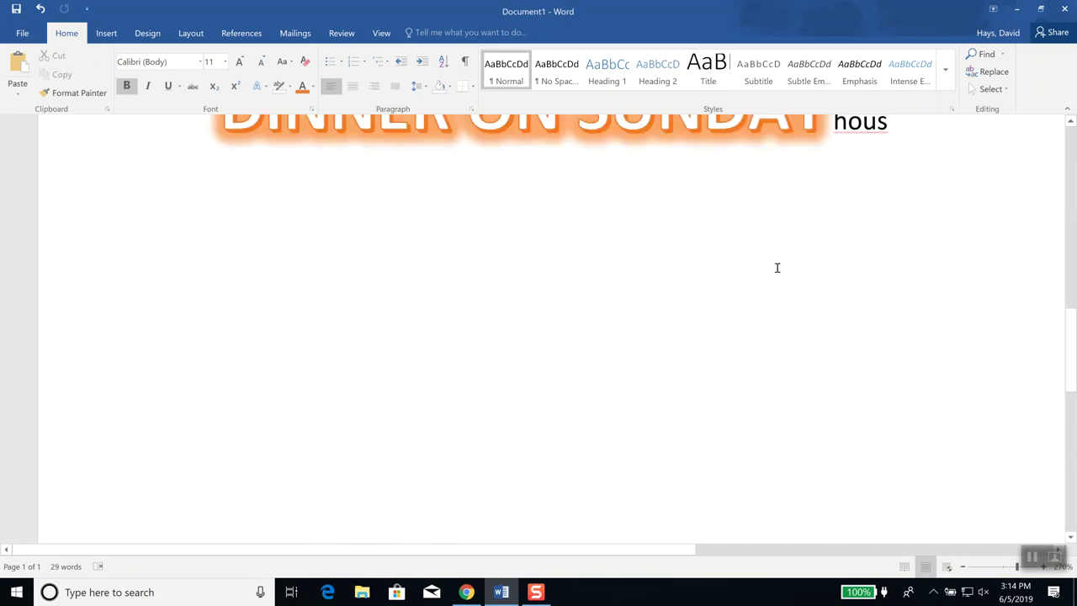
scroll(793, 266, "up", 2)
left_click(991, 243)
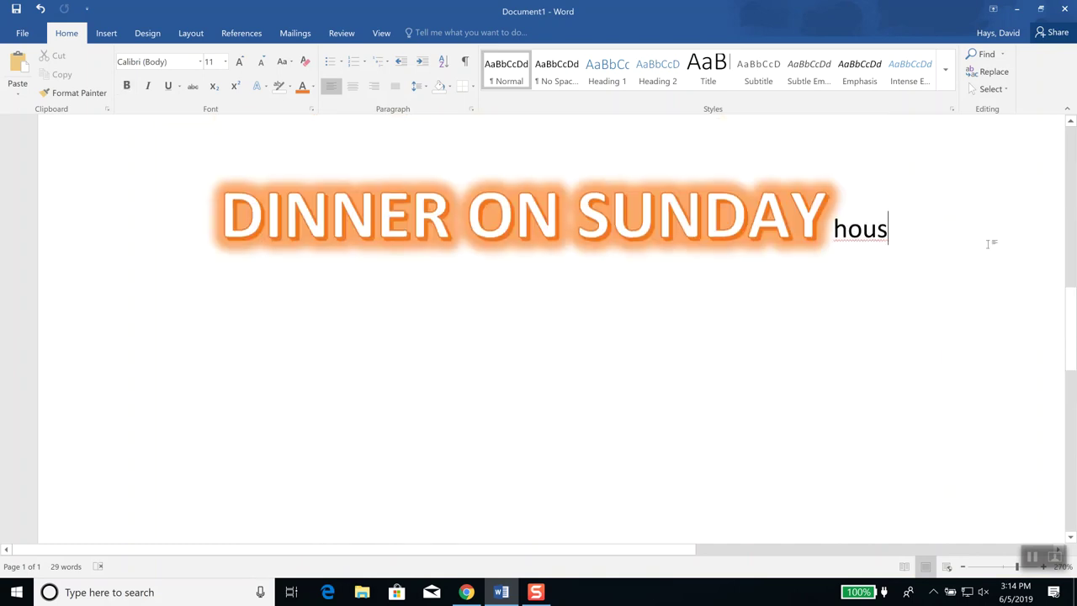
key("Return")
key("Return")
type("map")
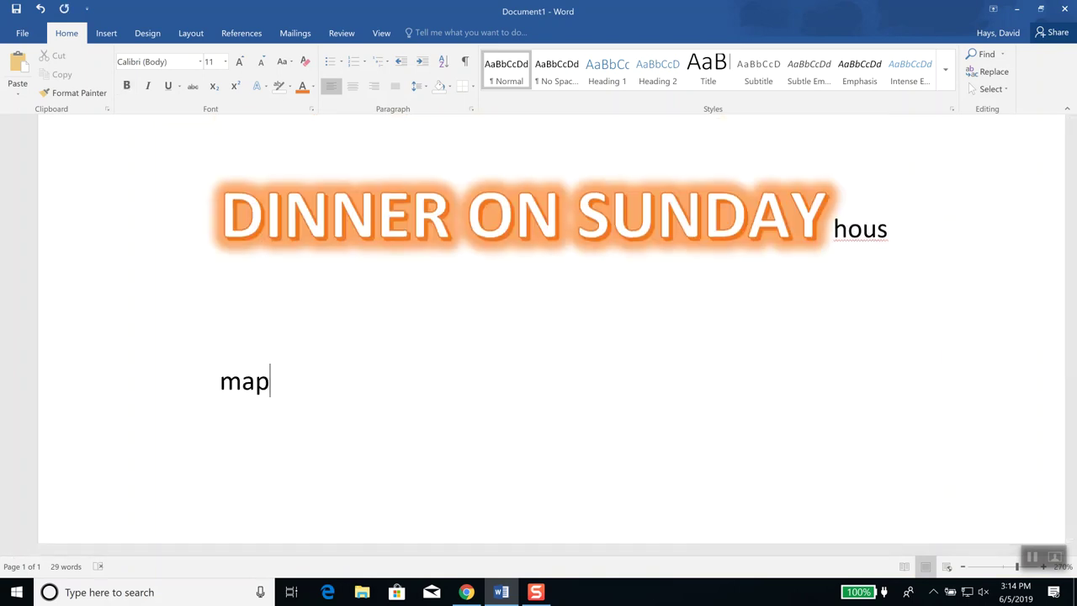
type("s.google")
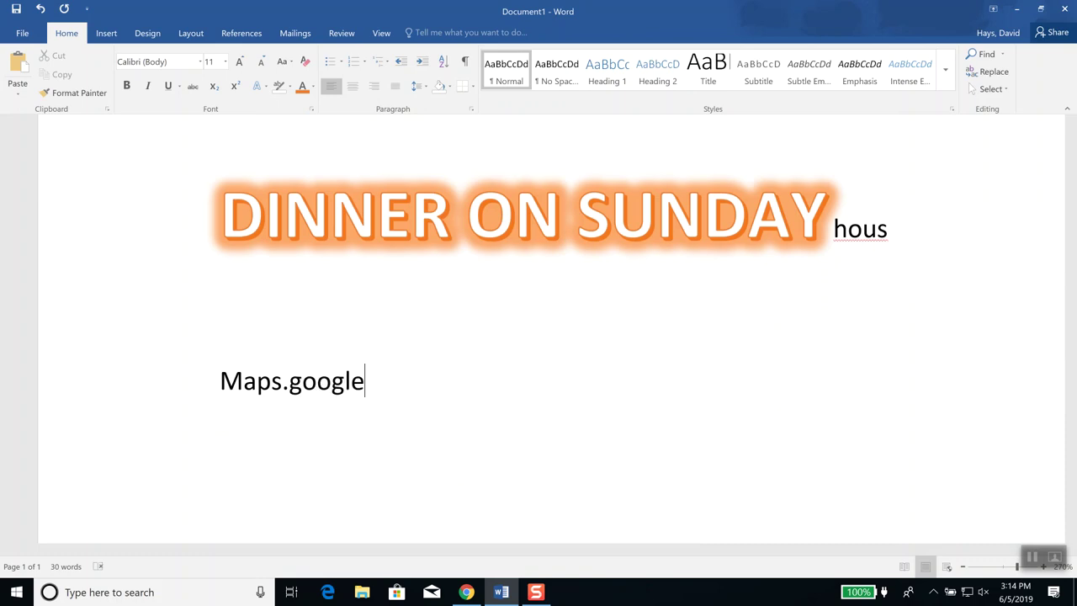
type(".com")
key("Return")
key("alt")
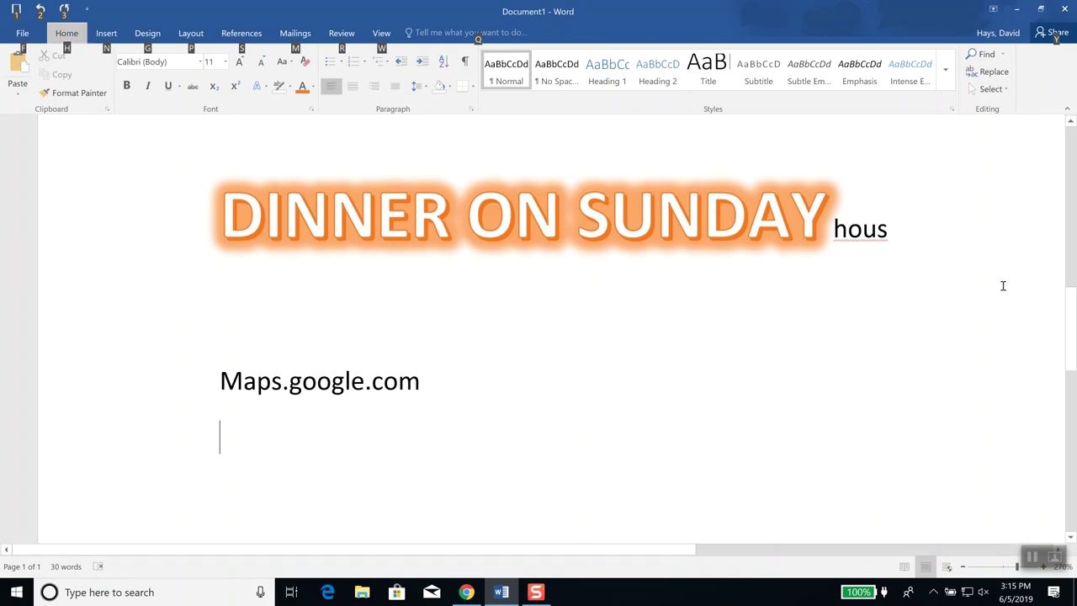
key("Escape")
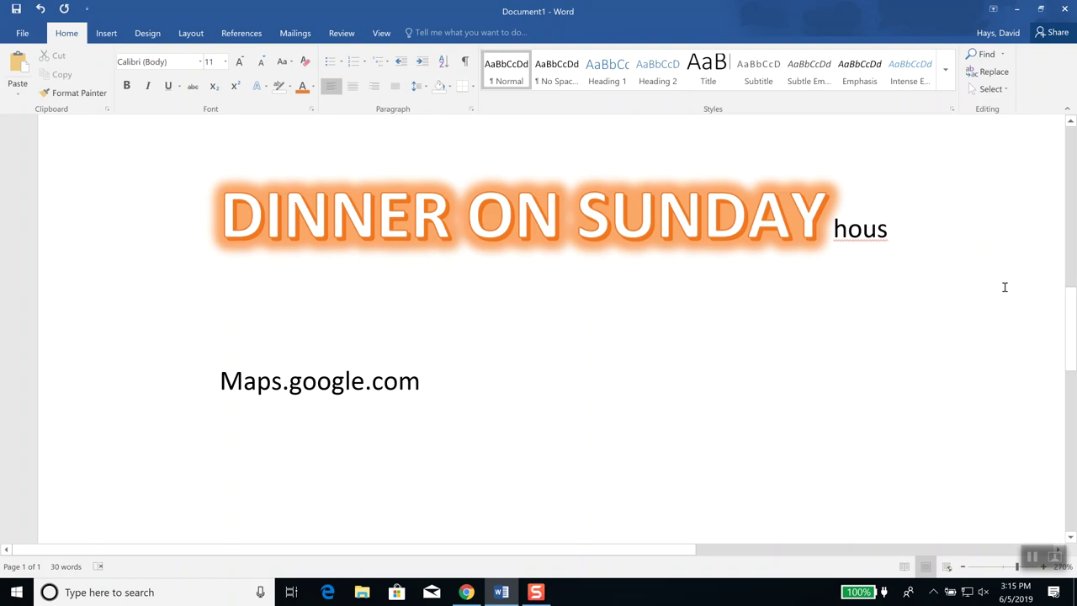
key("alt")
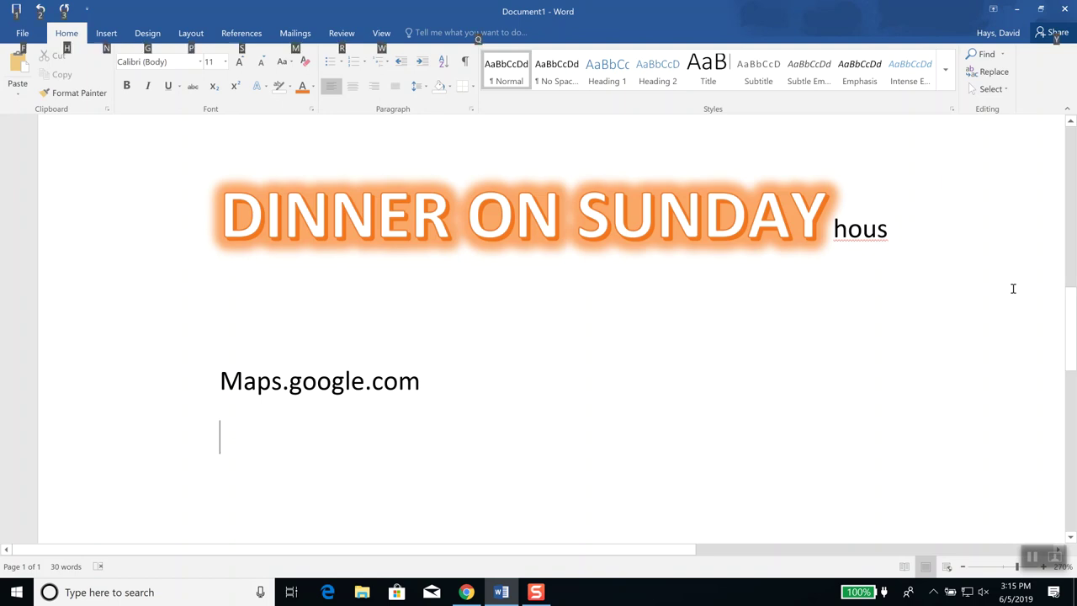
key("h")
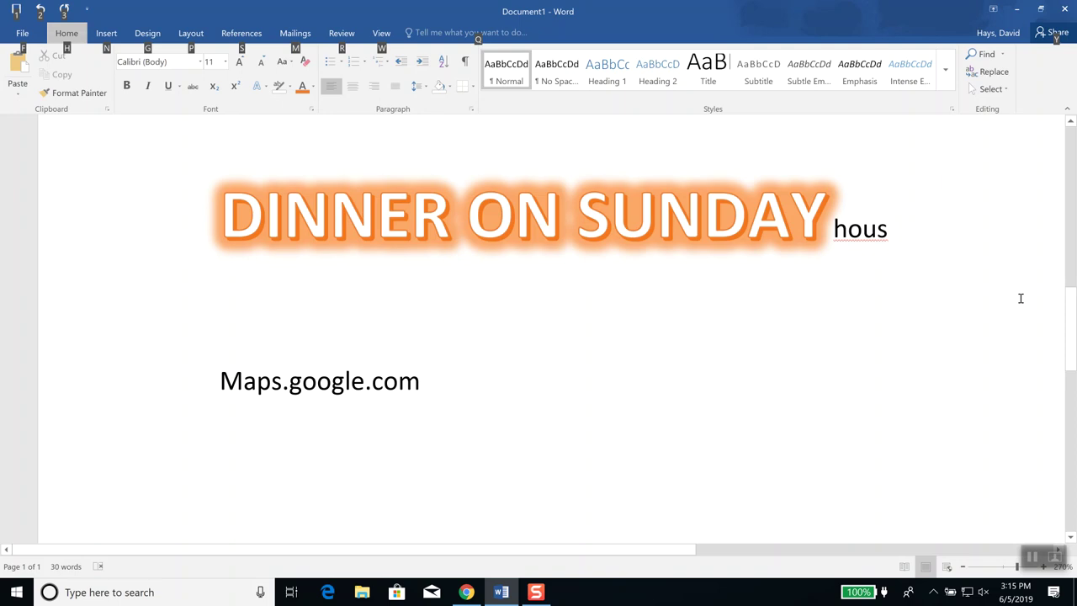
key("alt+Tab")
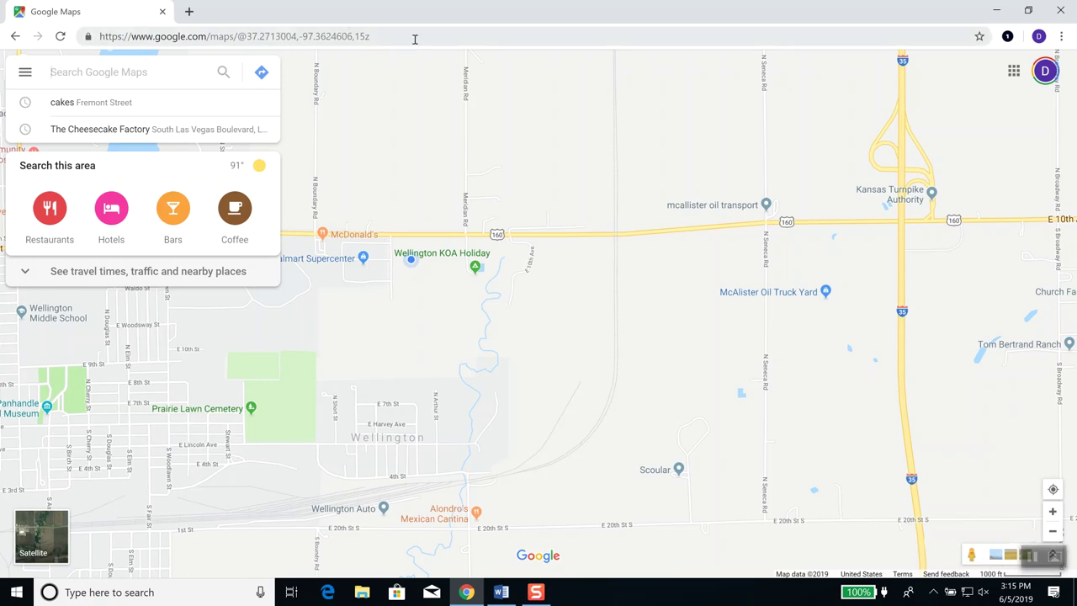
key("alt+Tab")
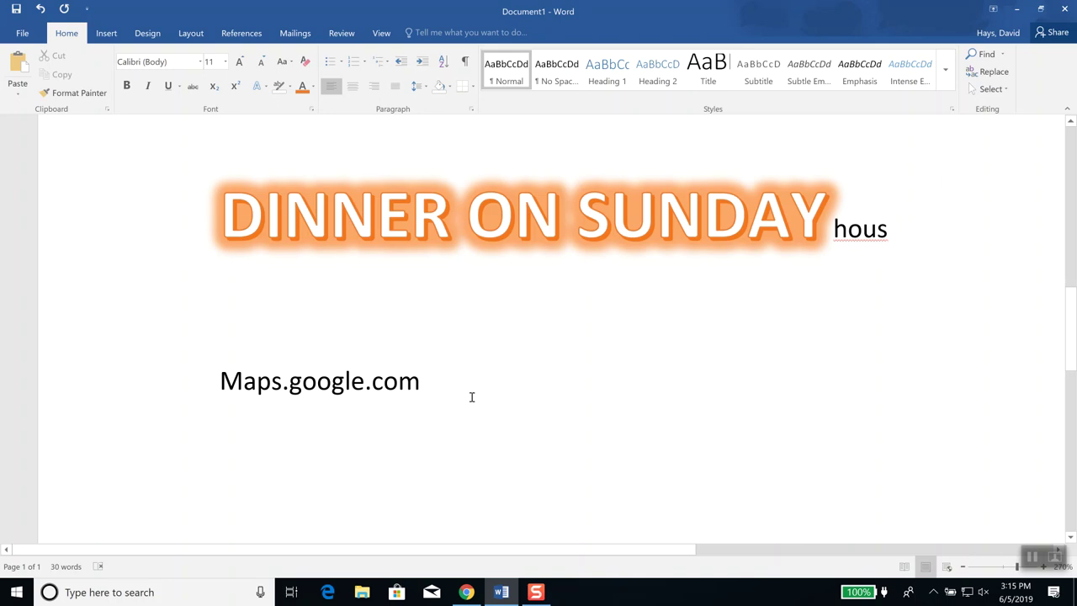
Switch to Google Maps in Chrome, open Street View on the highway east of Wellington, and look west along E 16th St
key("alt+Tab")
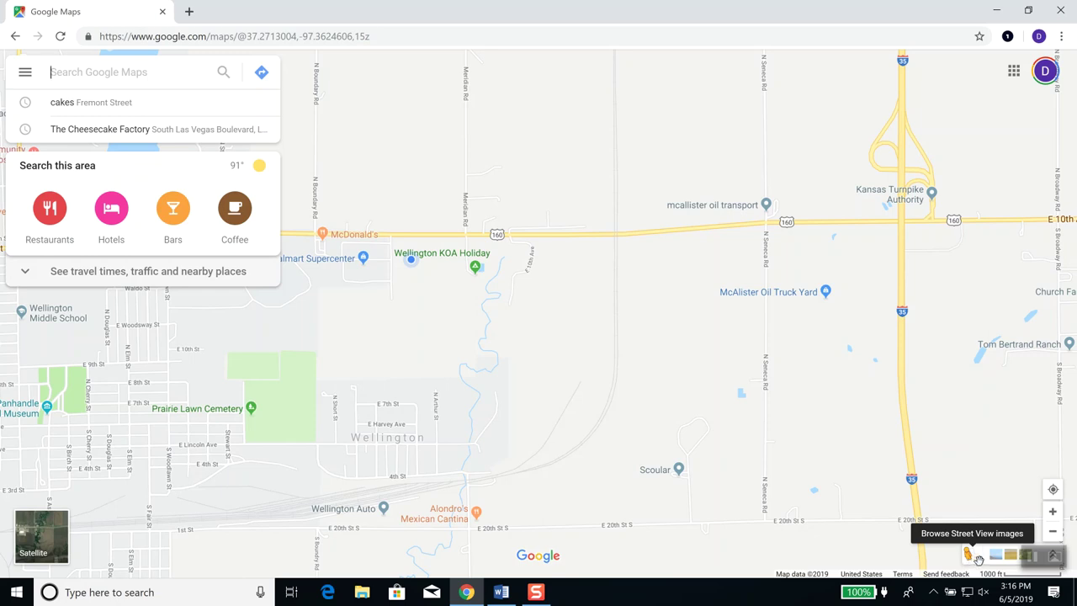
left_click_drag(979, 559, 617, 199)
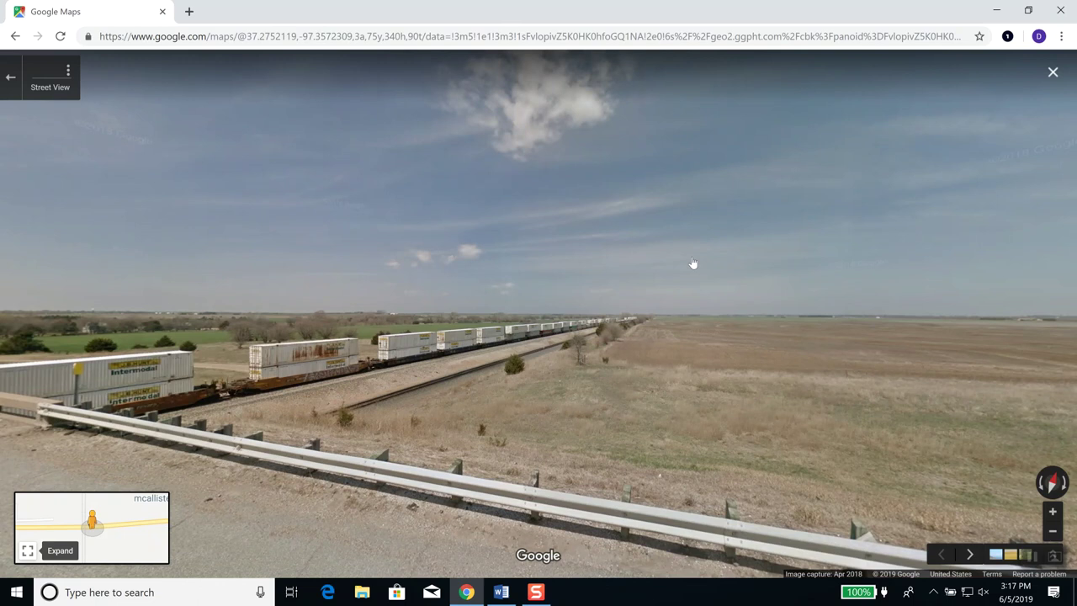
left_click_drag(409, 296, 690, 279)
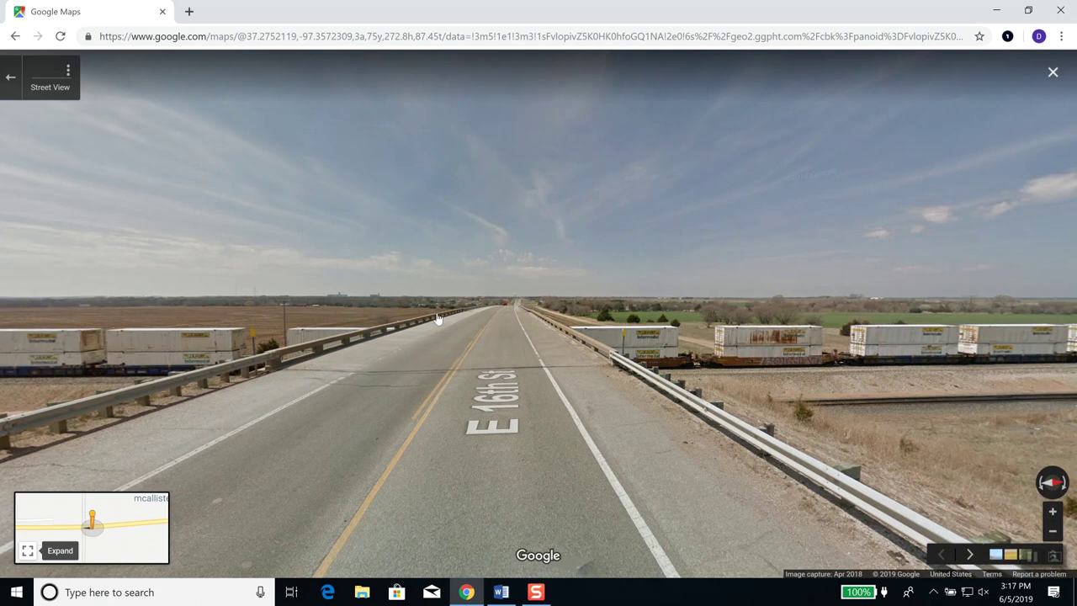
Advance west along E 16th St in Street View and return to the map
left_click(500, 336)
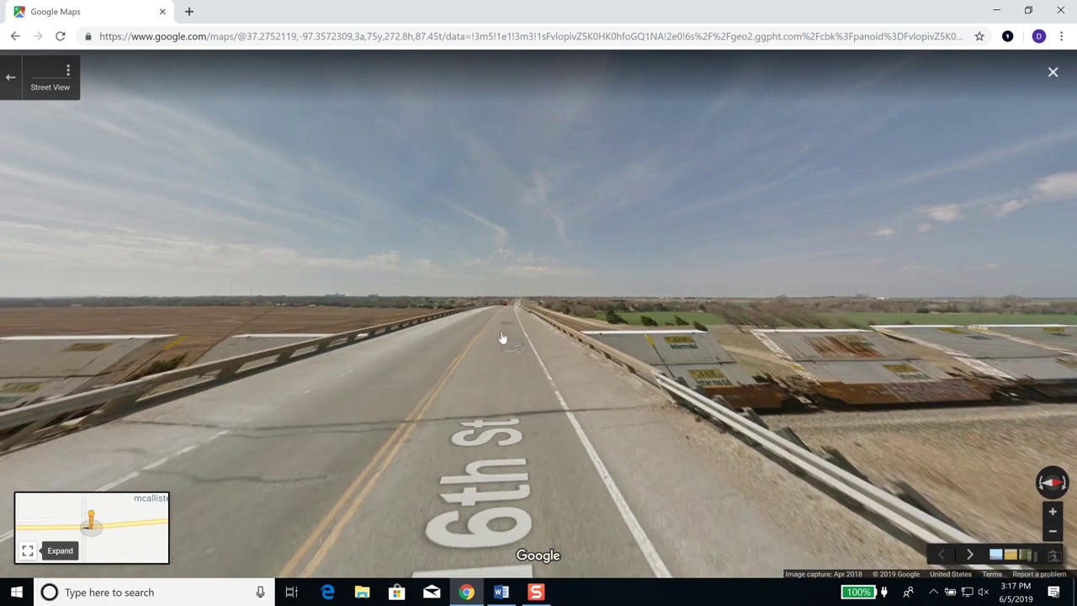
left_click(508, 340)
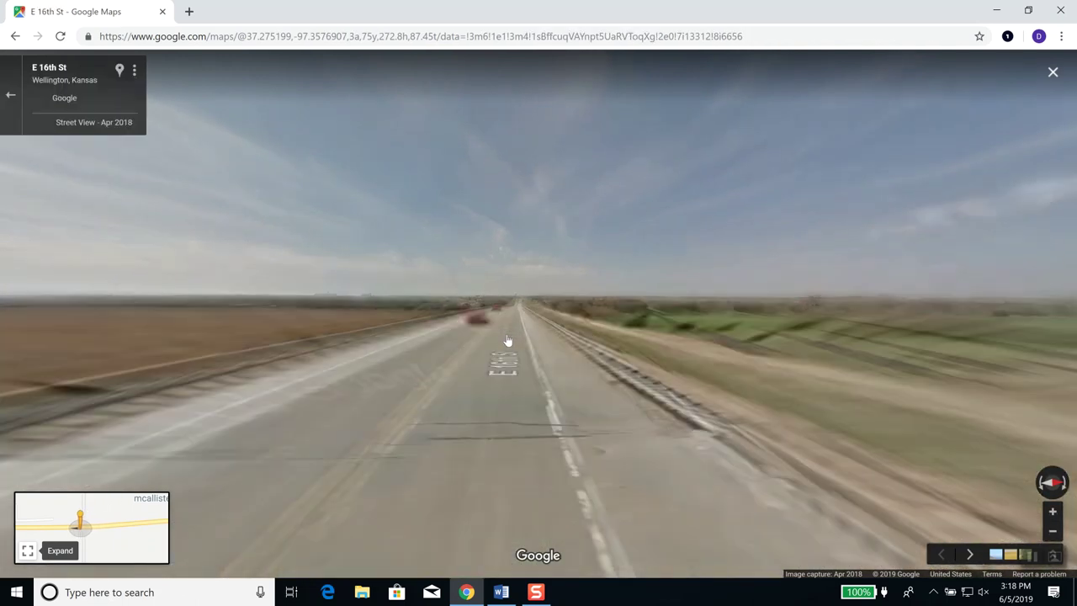
left_click(508, 340)
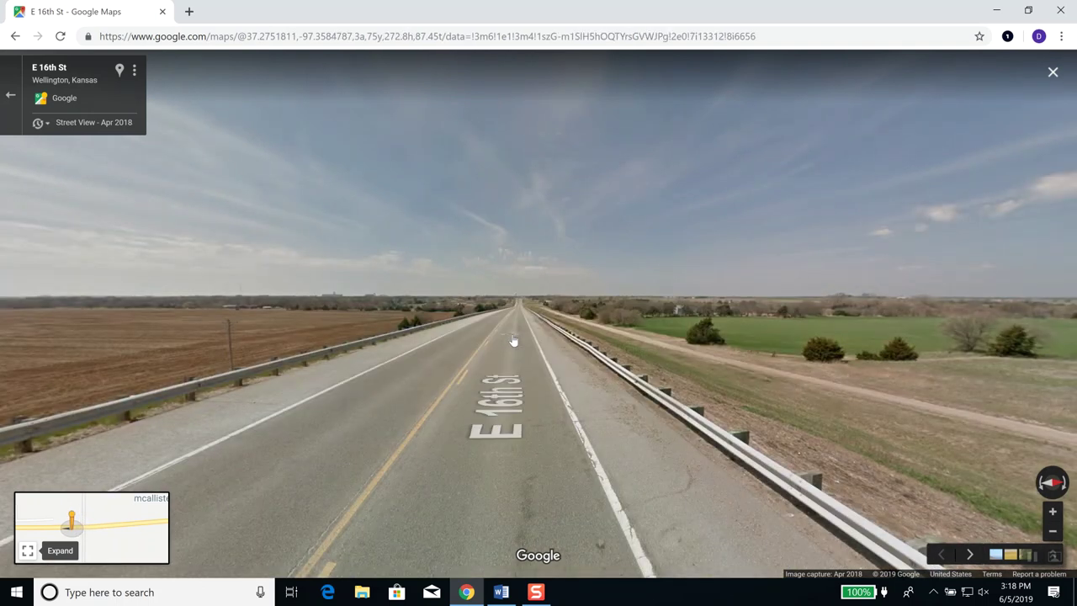
left_click(514, 341)
left_click(514, 340)
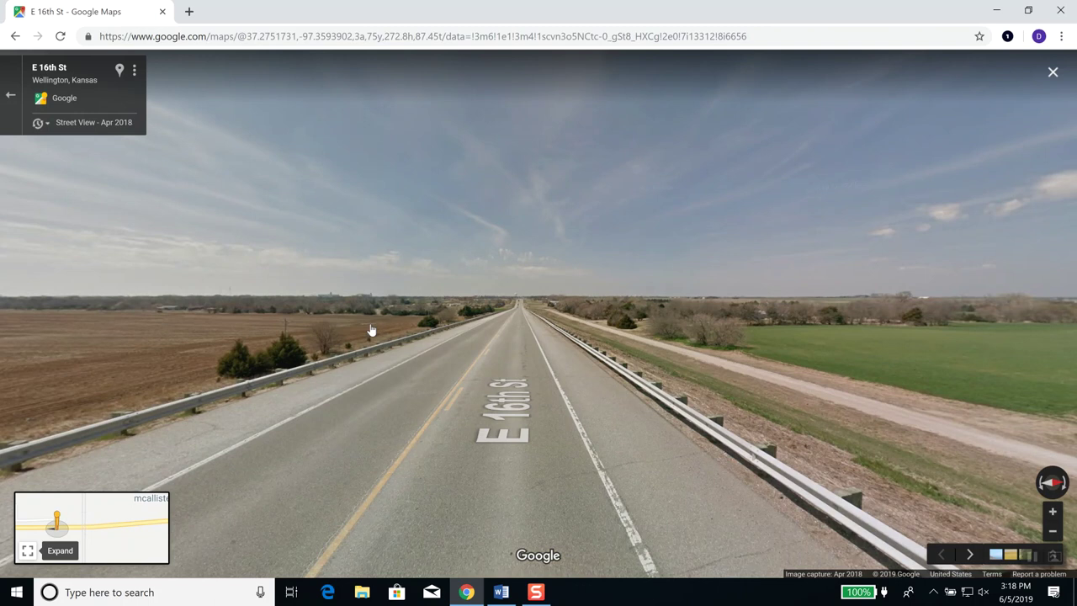
left_click(12, 98)
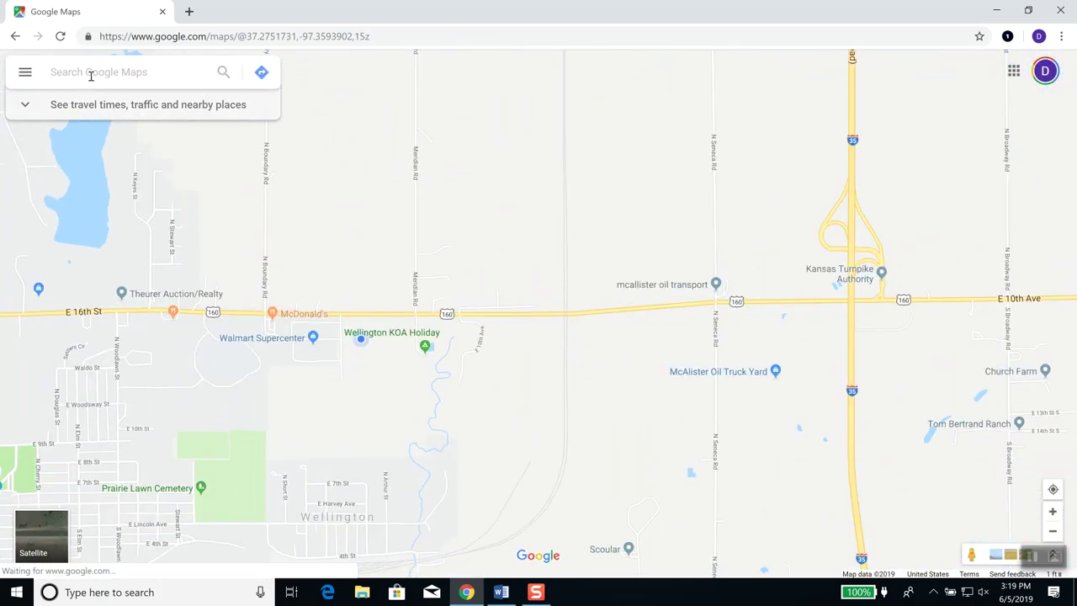
Search Google Maps for "japan"
left_click(91, 74)
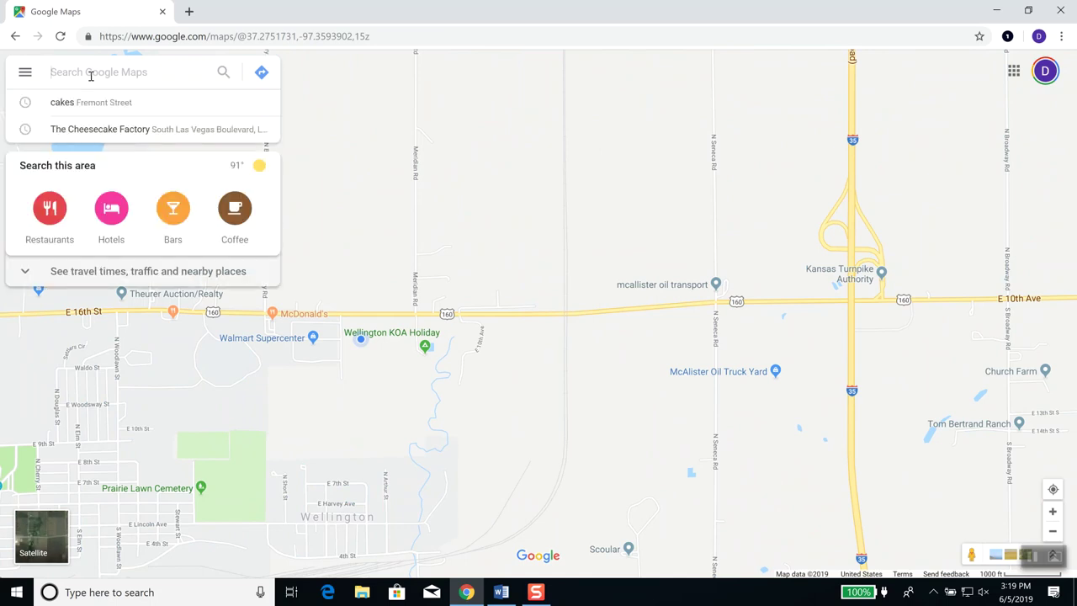
type("japan")
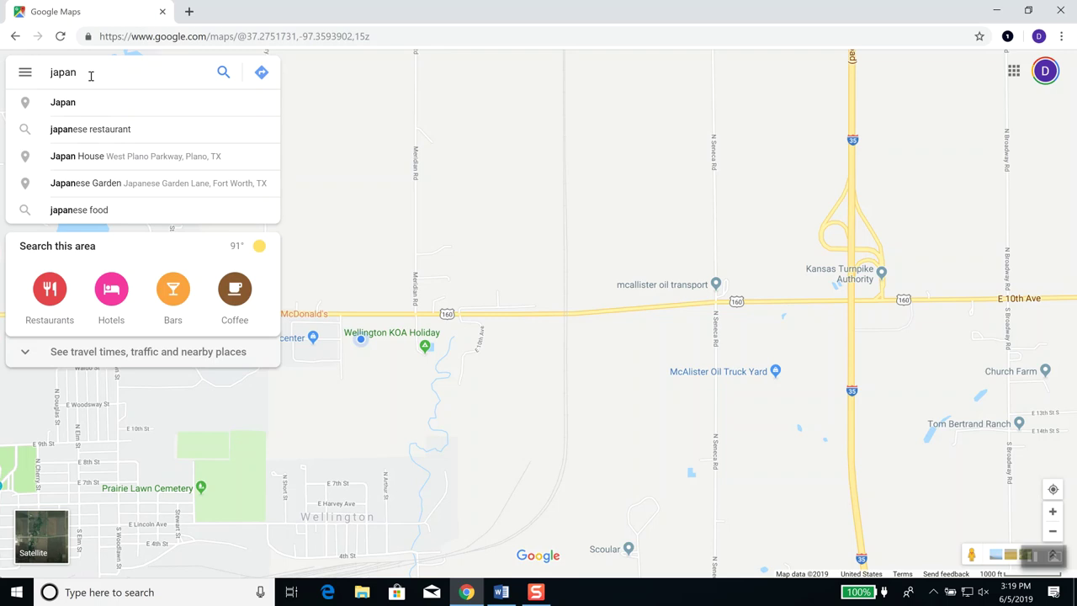
key("Return")
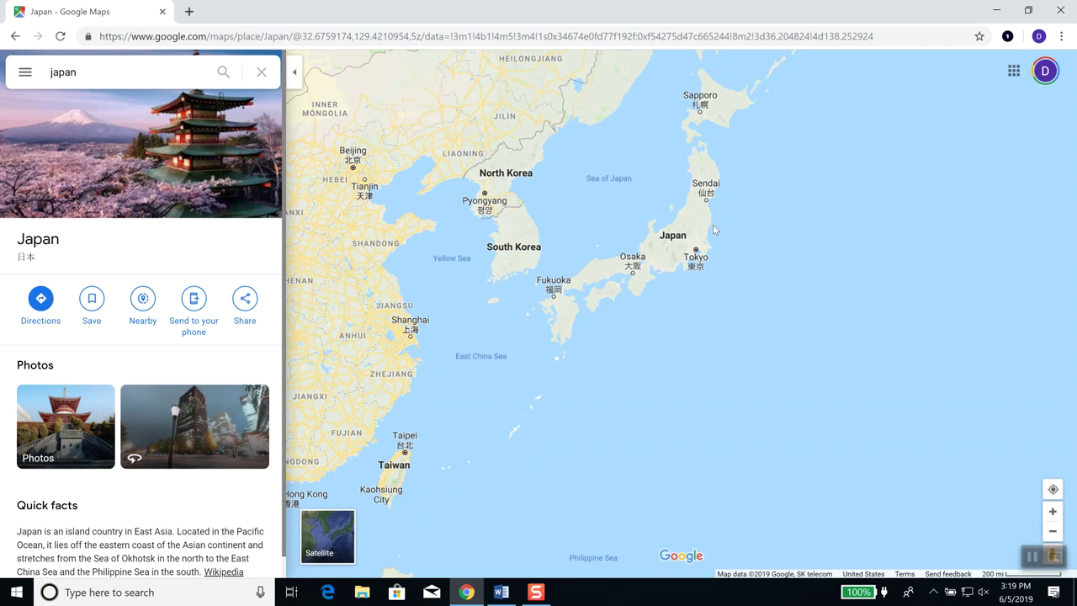
Examine the map of Japan up close, focusing on the Tochigi area around Utsunomiya and Nikko
left_click_drag(696, 229, 670, 300)
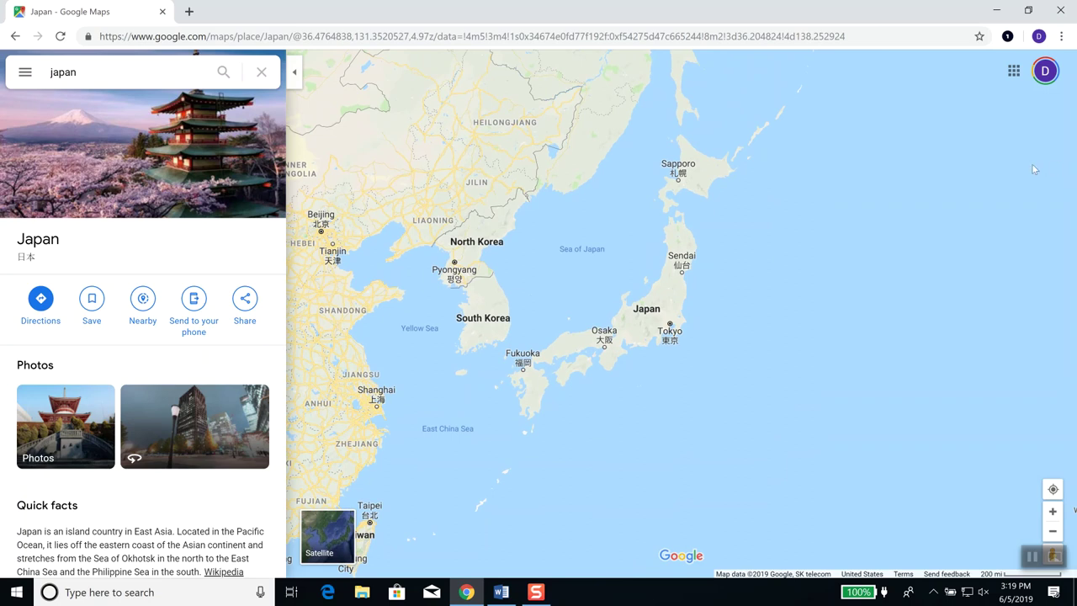
scroll(722, 280, "up", 3)
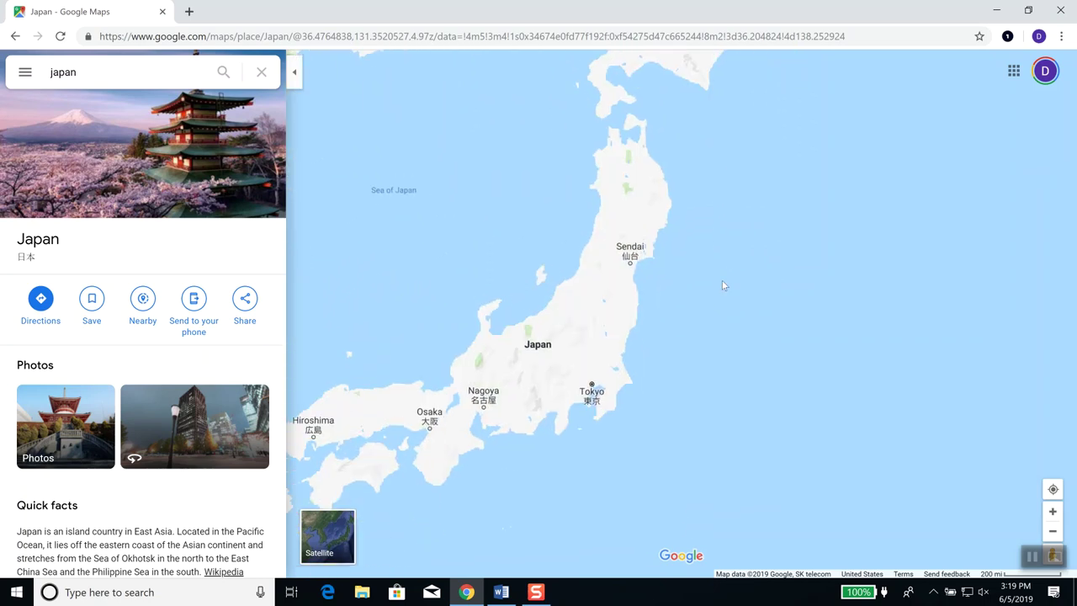
left_click_drag(672, 301, 859, 264)
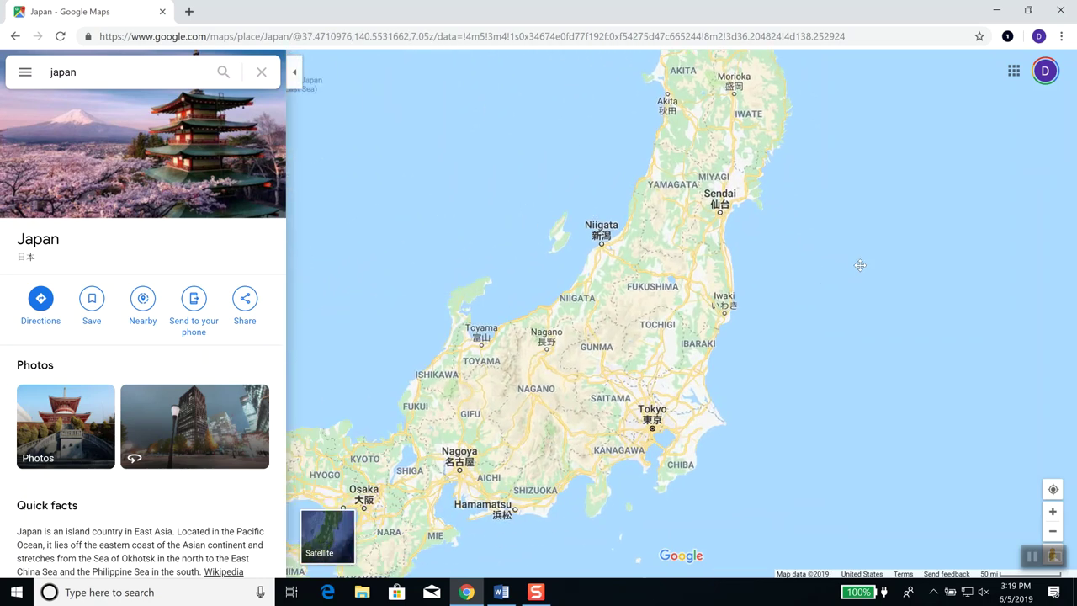
scroll(698, 320, "up", 3)
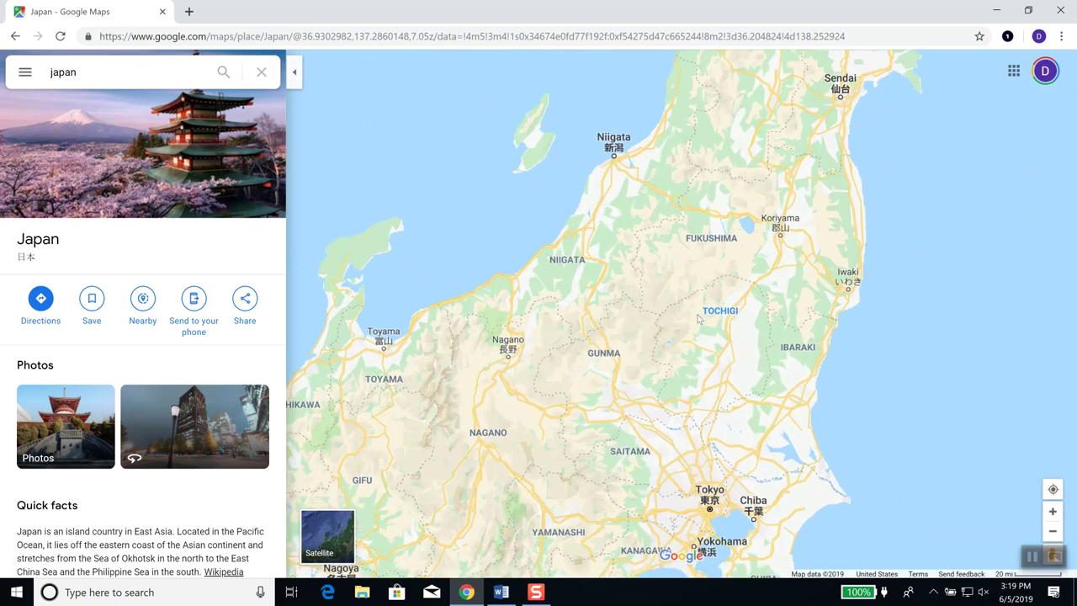
scroll(724, 327, "up", 2)
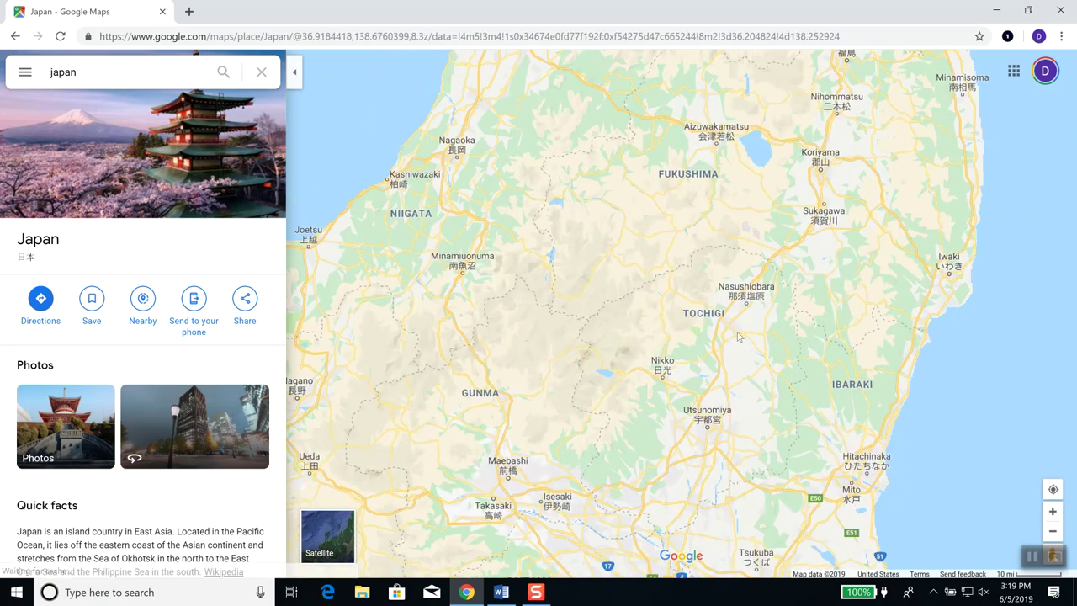
scroll(739, 337, "up", 2)
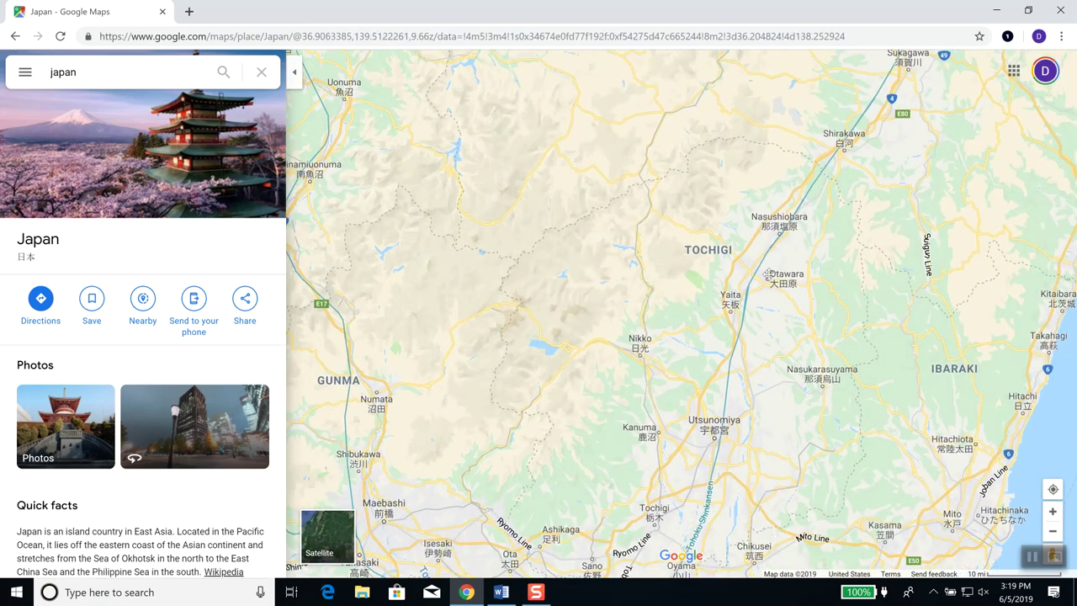
scroll(768, 325, "up", 2)
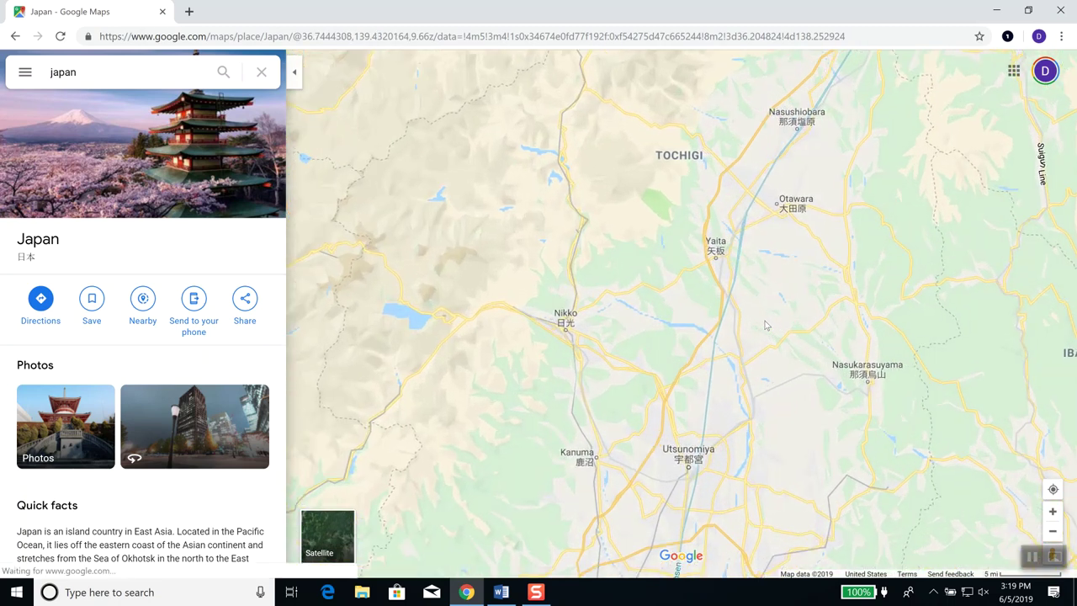
left_click_drag(897, 444, 861, 328)
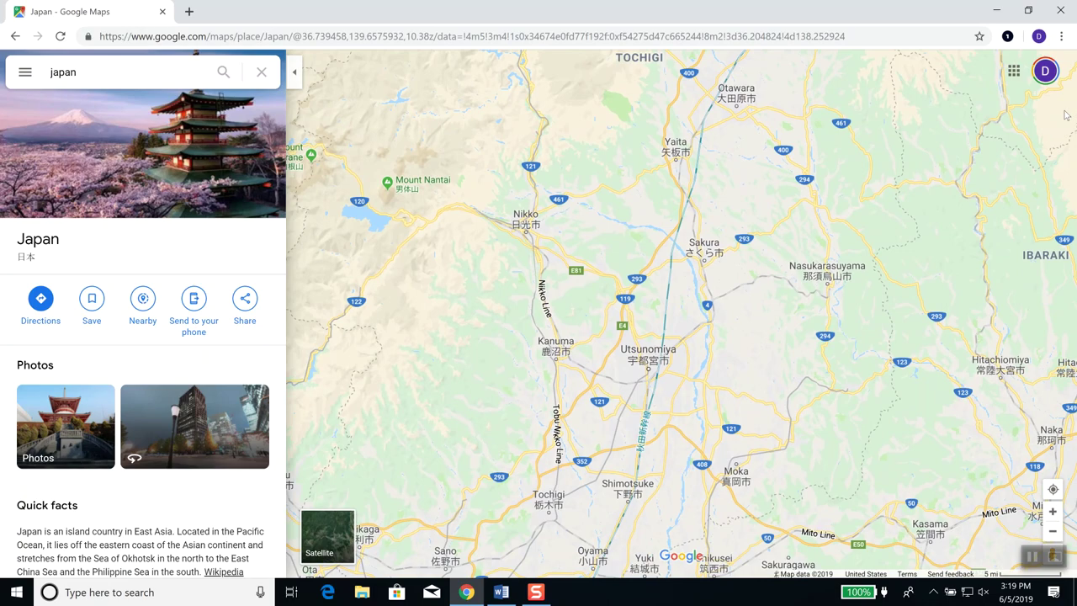
Restore the Chrome window to a smaller size and reposition it over Word so the whole map is accessible
left_click(1028, 10)
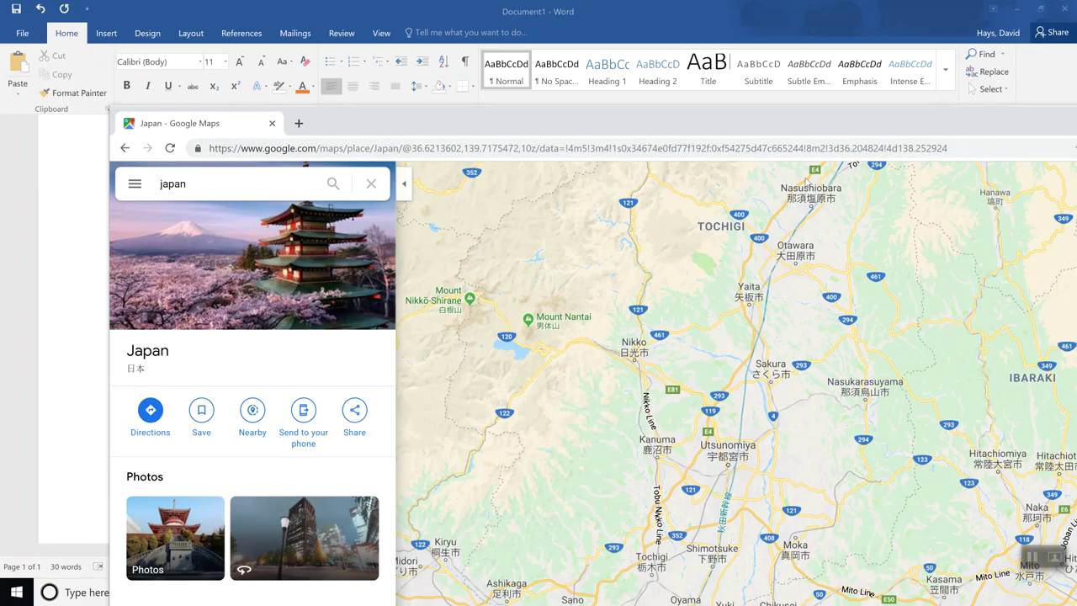
left_click_drag(944, 125, 834, 45)
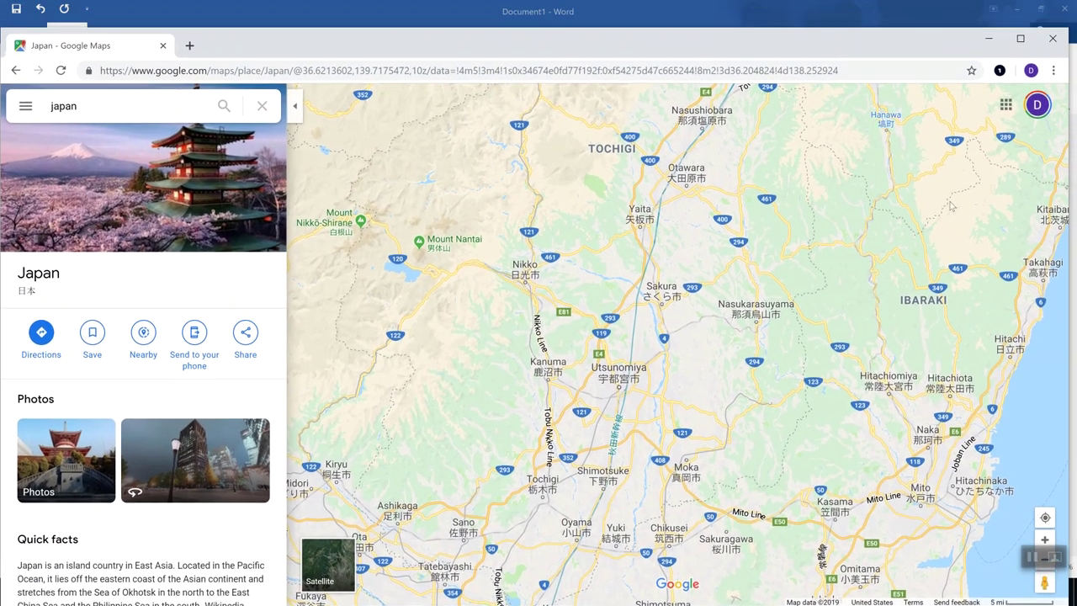
Open Street View on a residential street in Mito, Ibaraki, and advance along the road
scroll(949, 347, "up", 2)
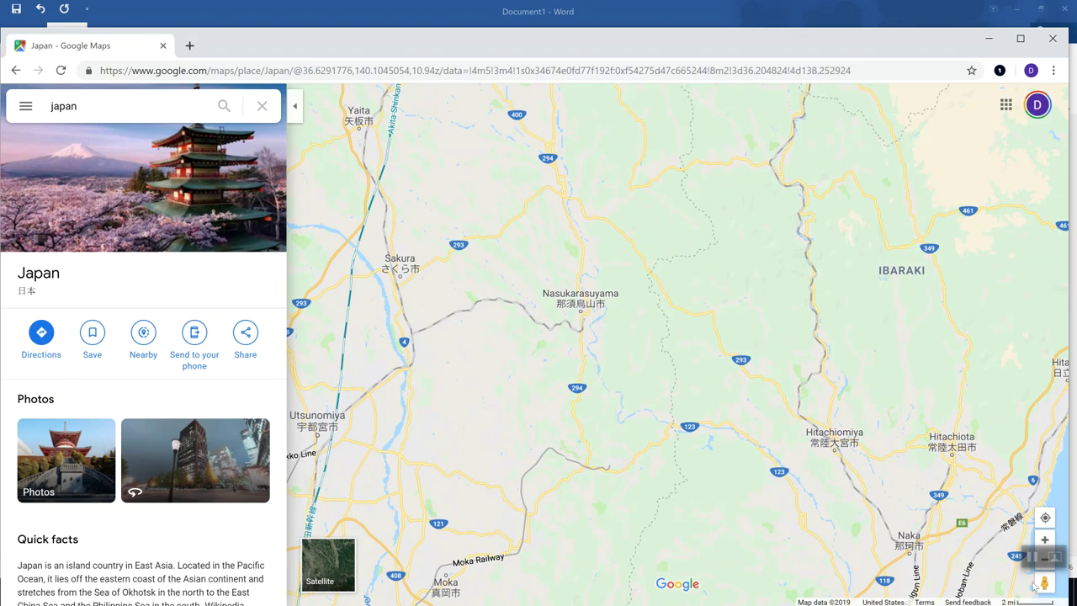
mouse_move(1041, 586)
left_mouse_down()
mouse_move(875, 429)
mouse_move(837, 425)
mouse_move(845, 436)
mouse_move(830, 438)
mouse_move(834, 459)
left_mouse_up()
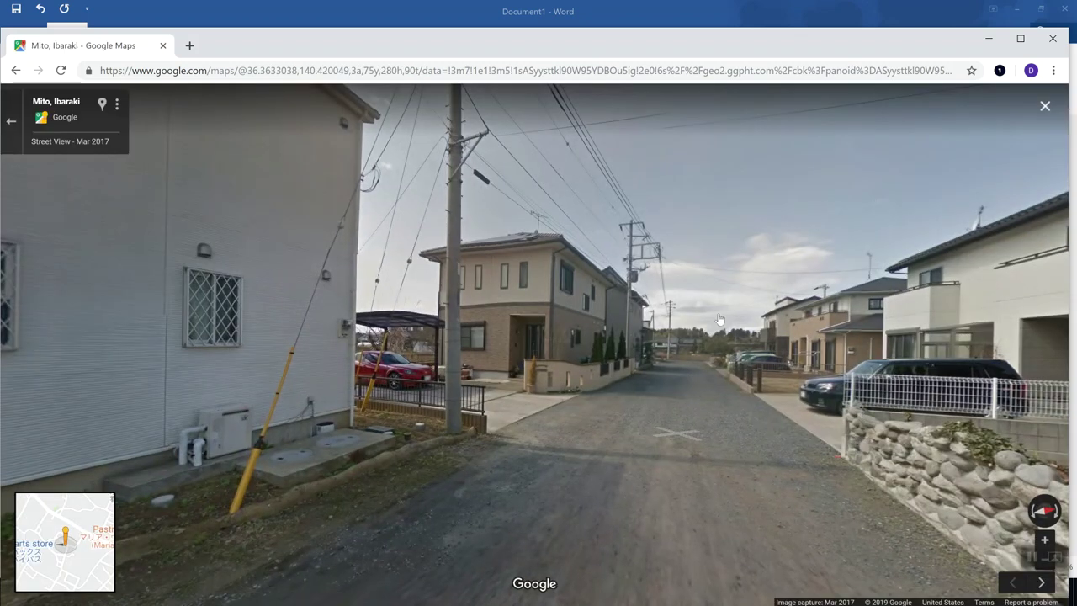
left_click(678, 397)
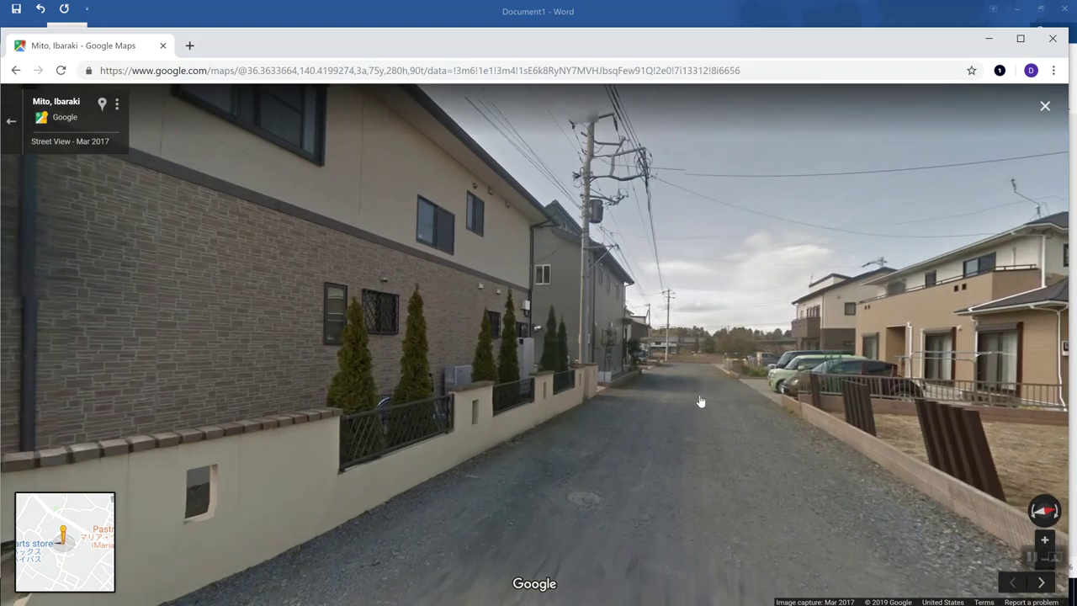
left_click(699, 402)
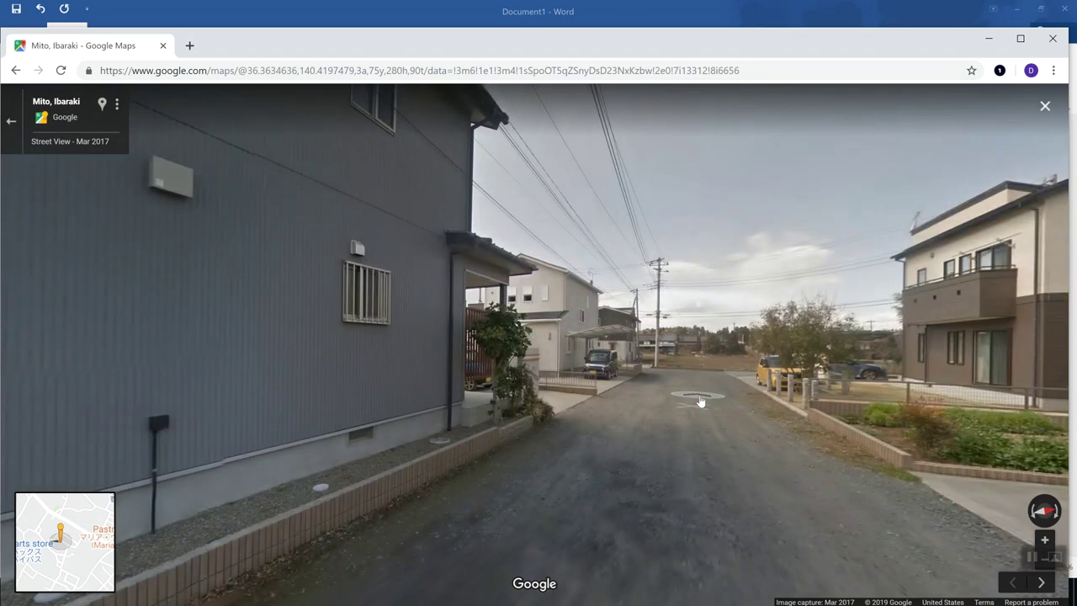
Advance through the Mito, Ibaraki neighbourhood in Street View, turning at the junction toward the brown brick house
left_click(699, 402)
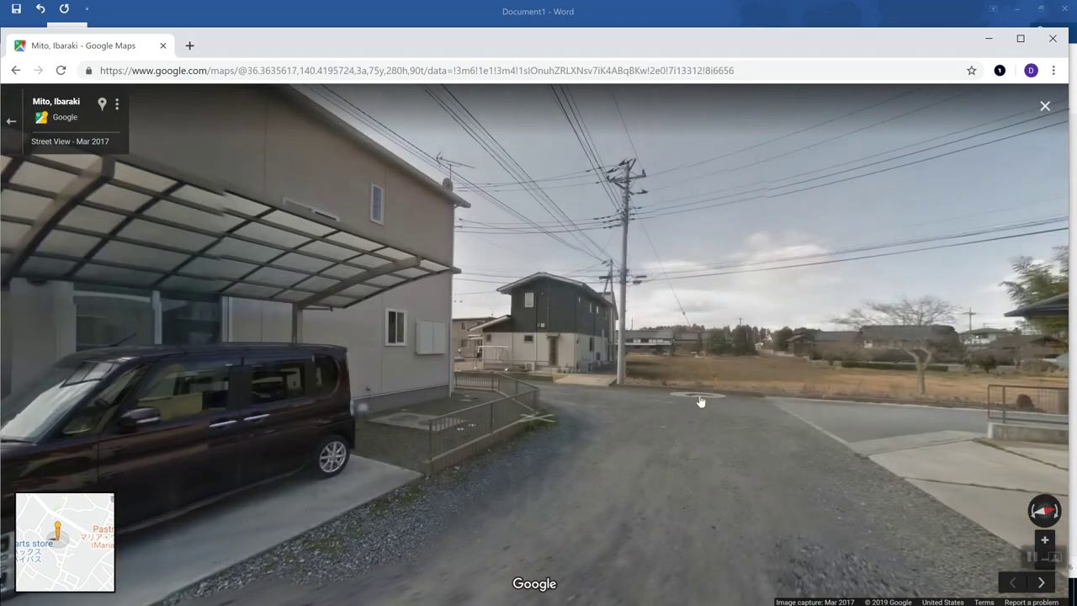
left_click(692, 404)
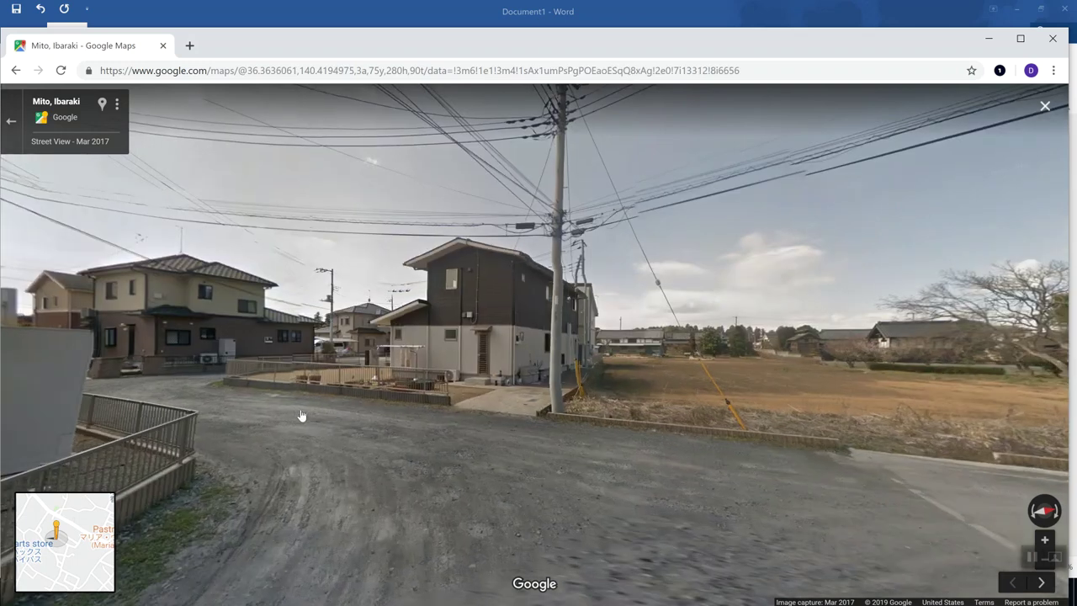
left_click(302, 416)
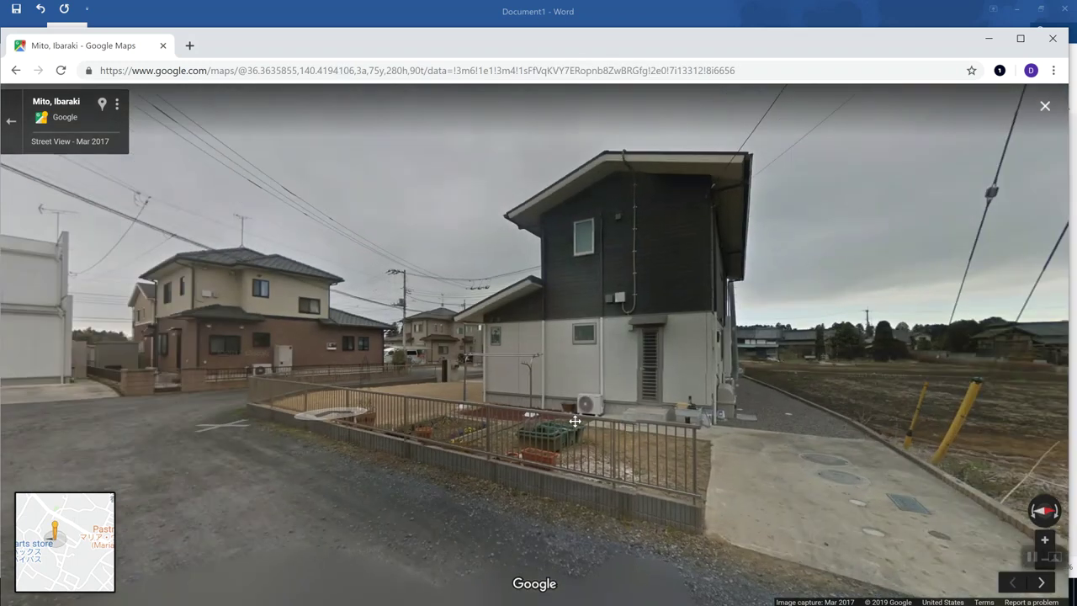
key("Left")
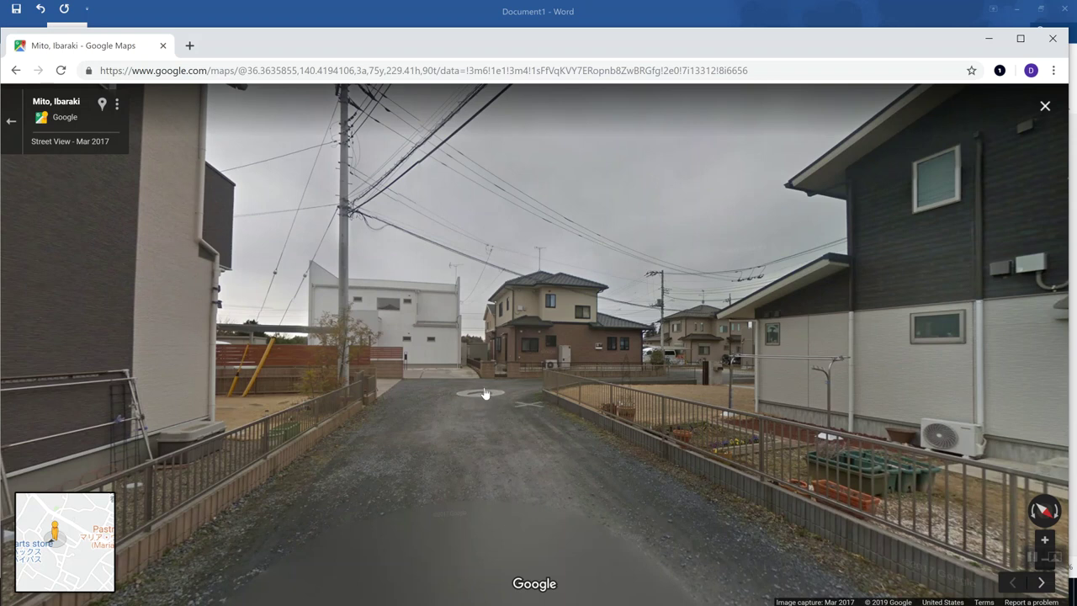
left_click(486, 393)
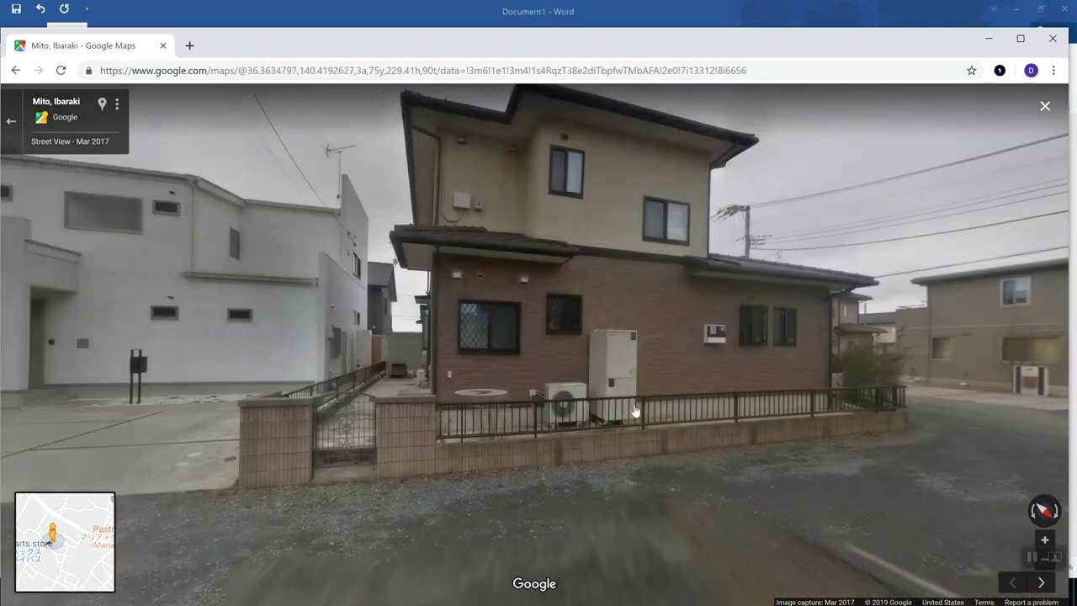
left_click(545, 407)
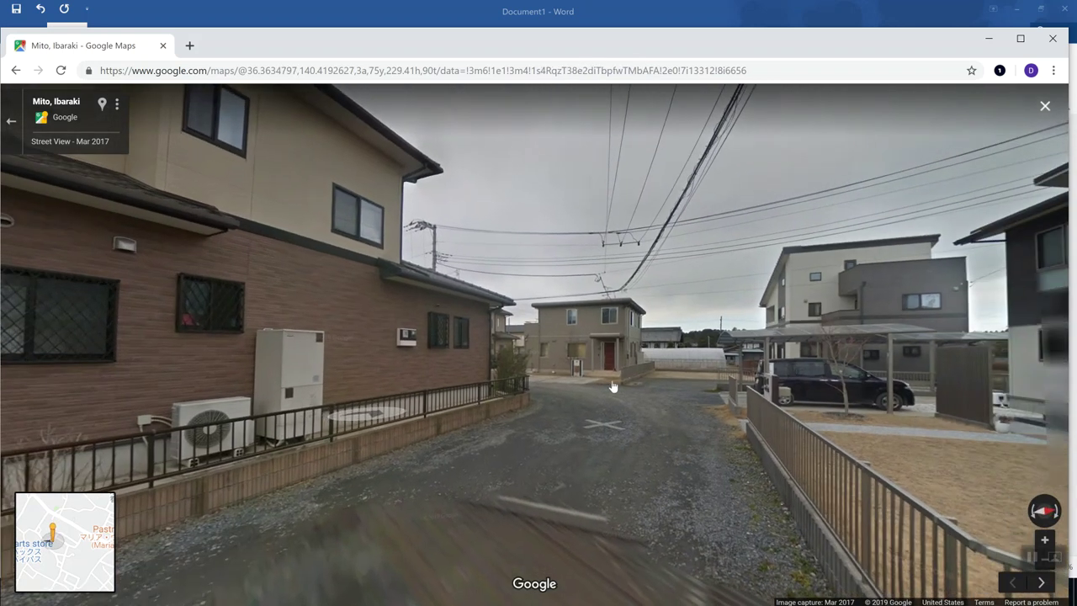
Follow the gravel lane in Street View past the houses to the ploughed field, and return to the aerial map
left_click(602, 419)
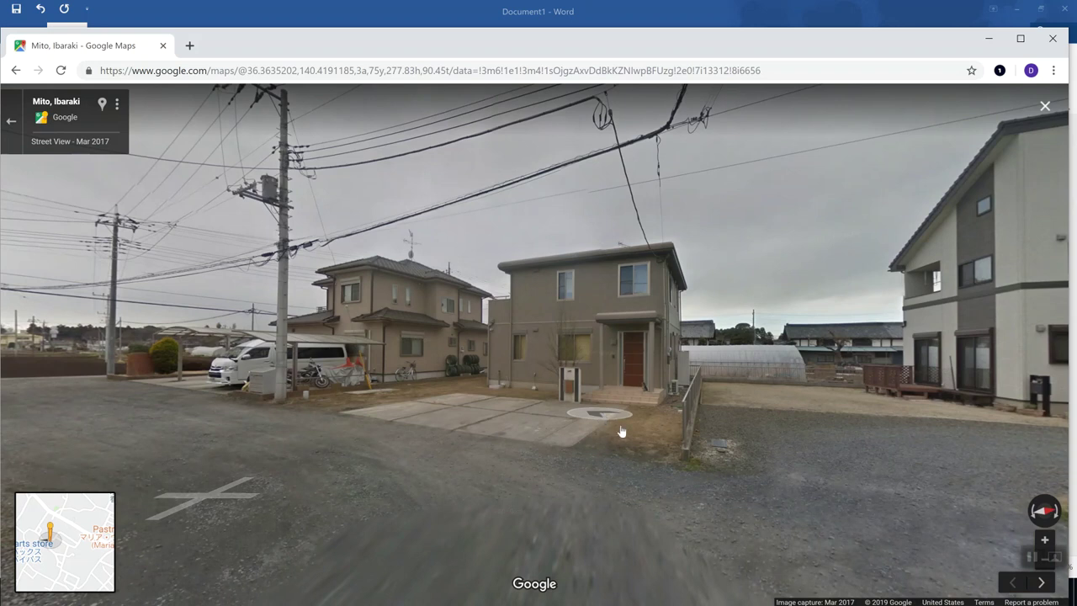
left_click(622, 432)
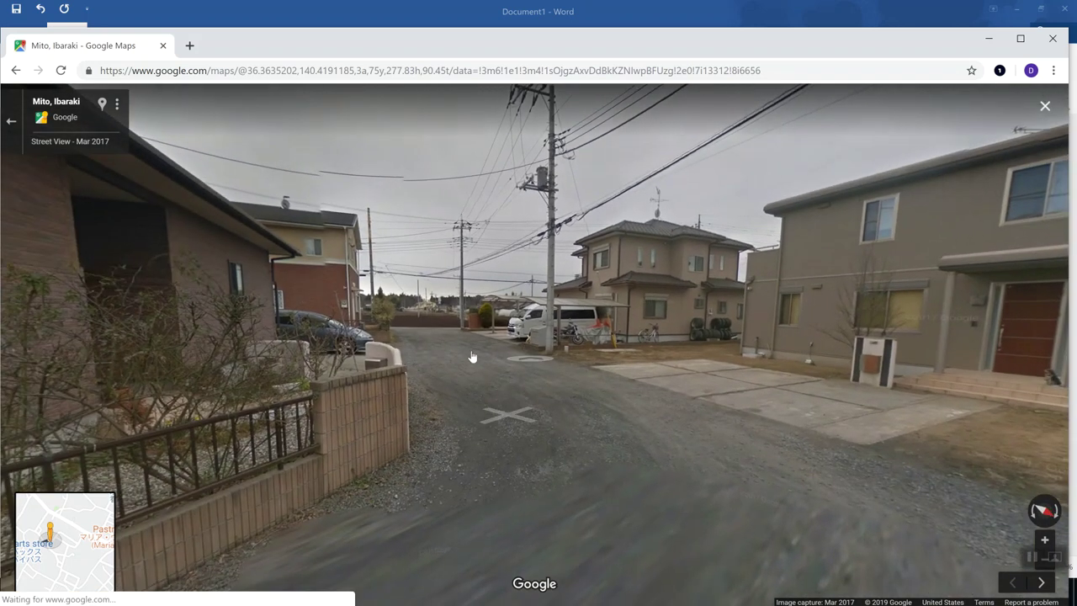
left_click(458, 348)
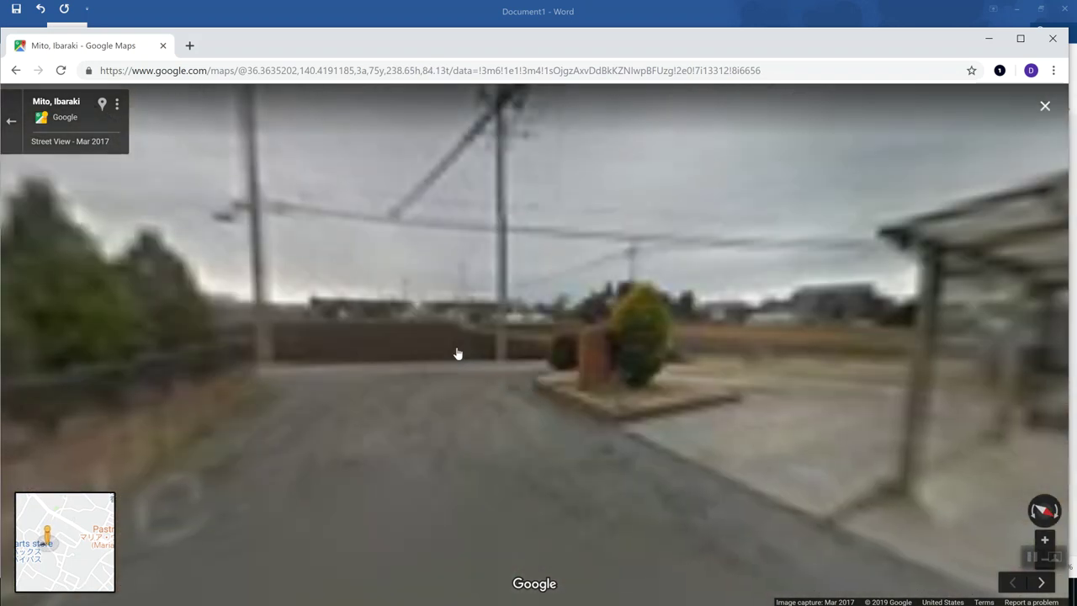
left_click(440, 383)
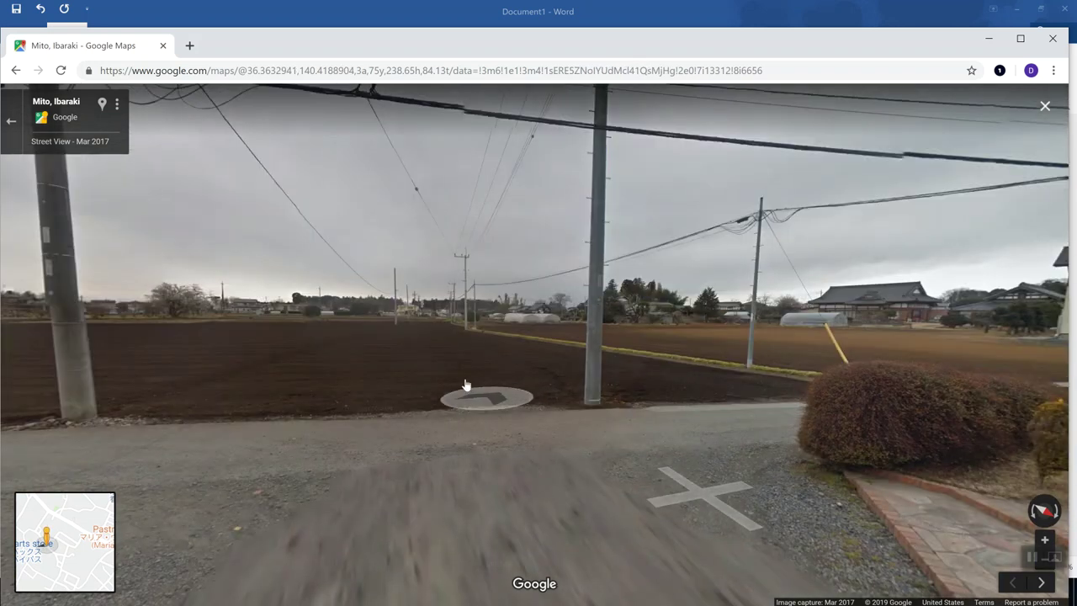
left_click(416, 366)
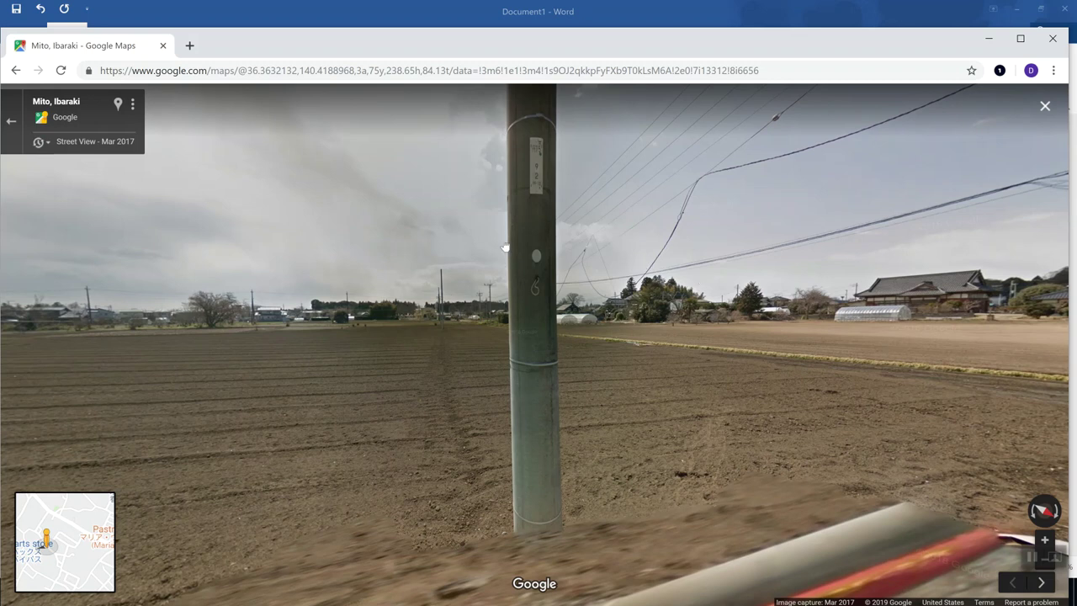
scroll(509, 245, "down", 2)
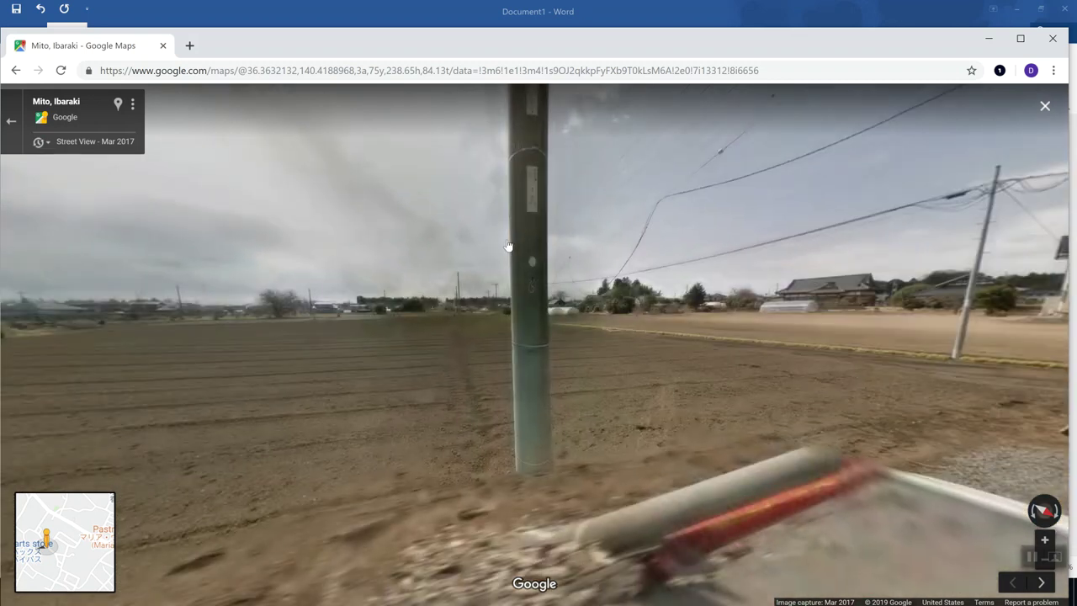
left_click(510, 245)
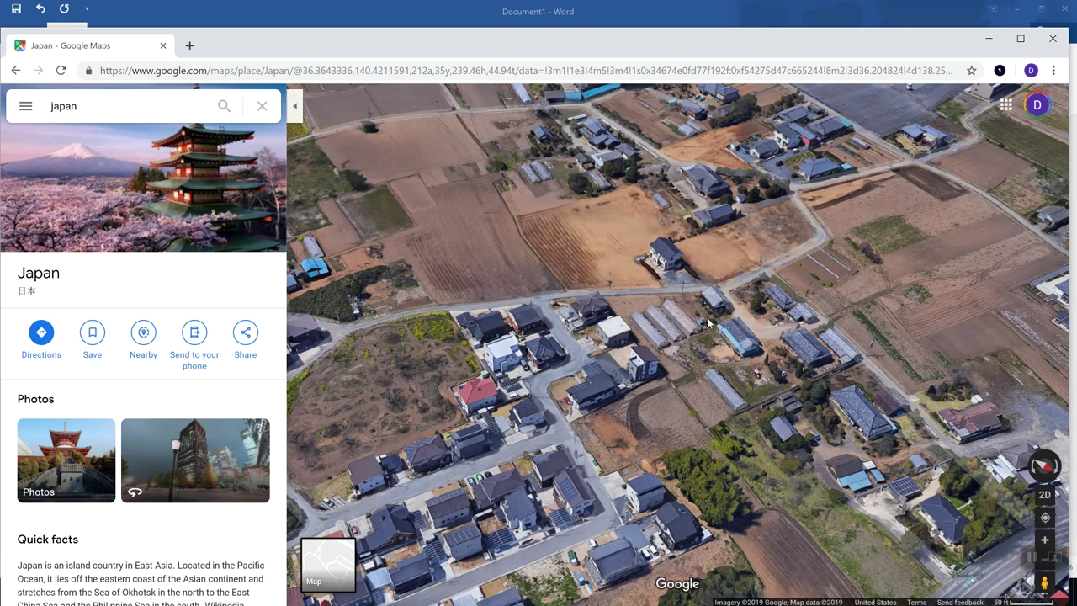
Examine the 3D satellite imagery at ever wider scale, from the Mito neighbourhood out to all of Japan on the globe
scroll(705, 310, "down", 3)
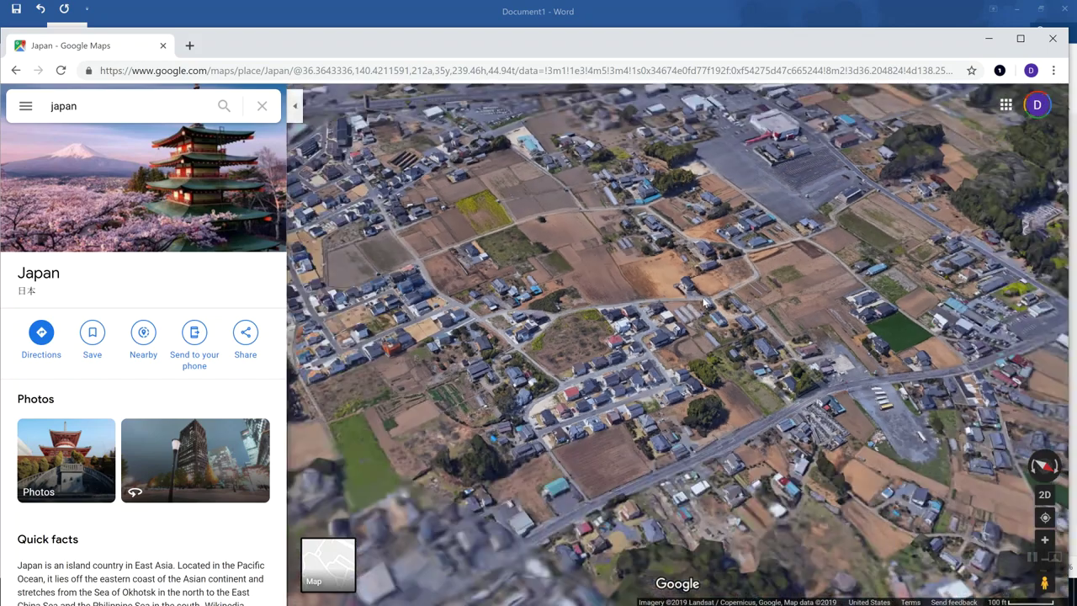
scroll(705, 305, "down", 4)
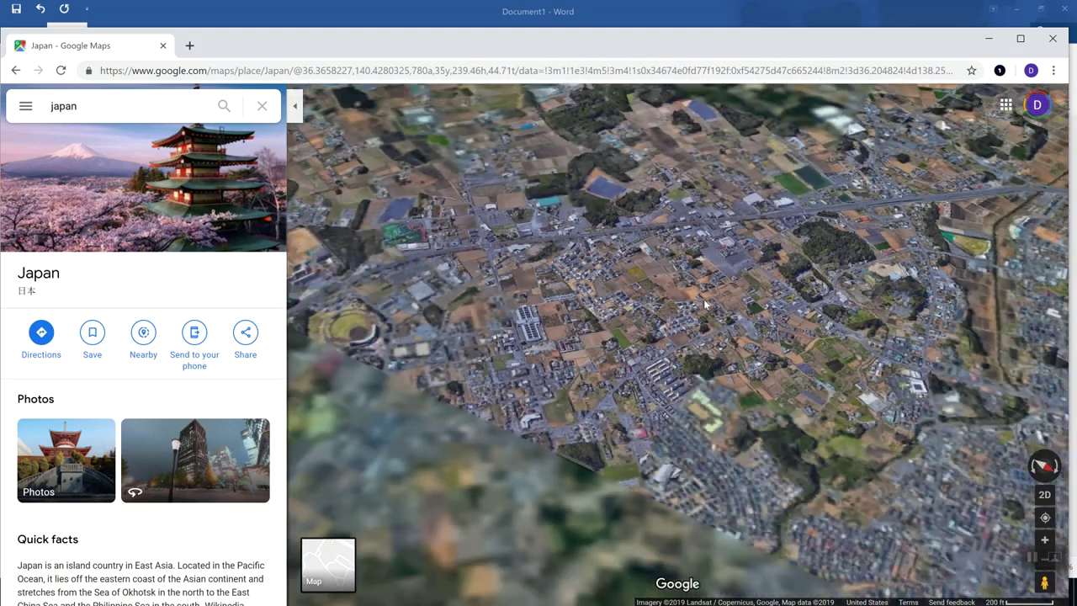
scroll(704, 305, "down", 4)
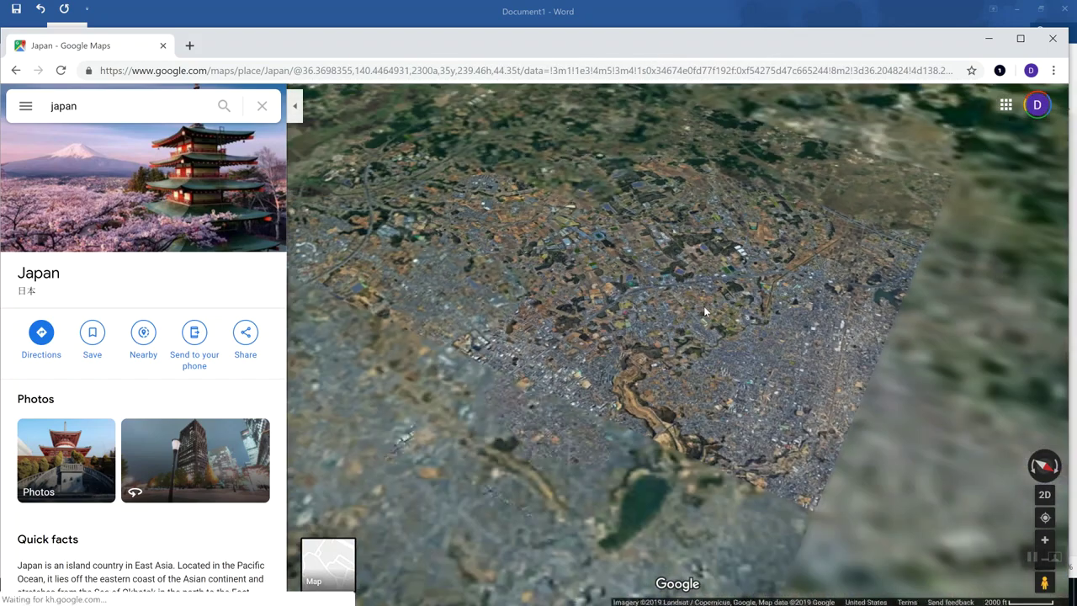
scroll(704, 310, "down", 3)
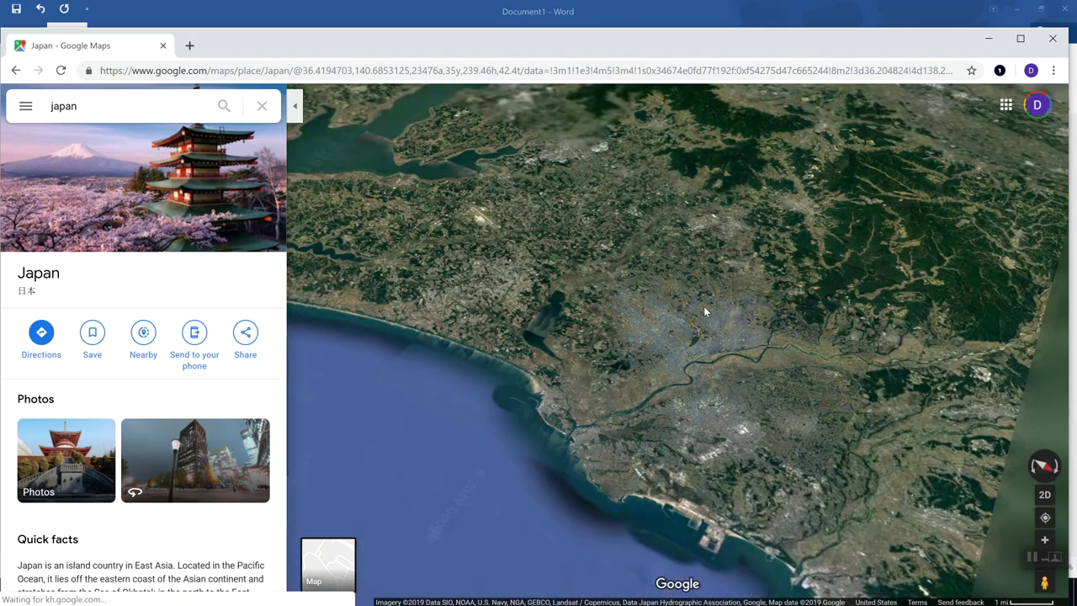
scroll(705, 311, "down", 4)
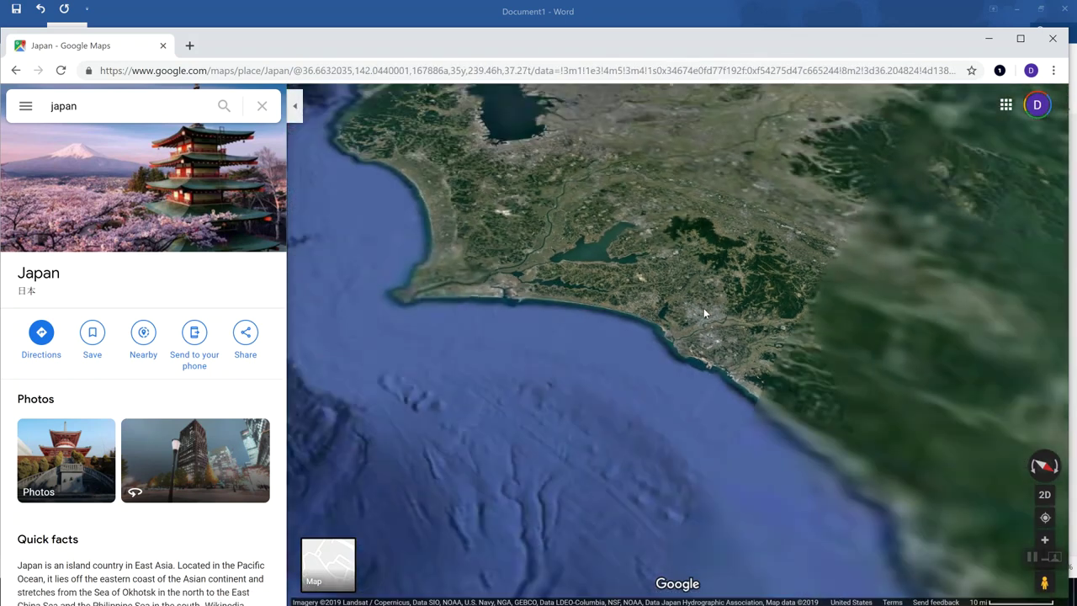
scroll(704, 308, "down", 2)
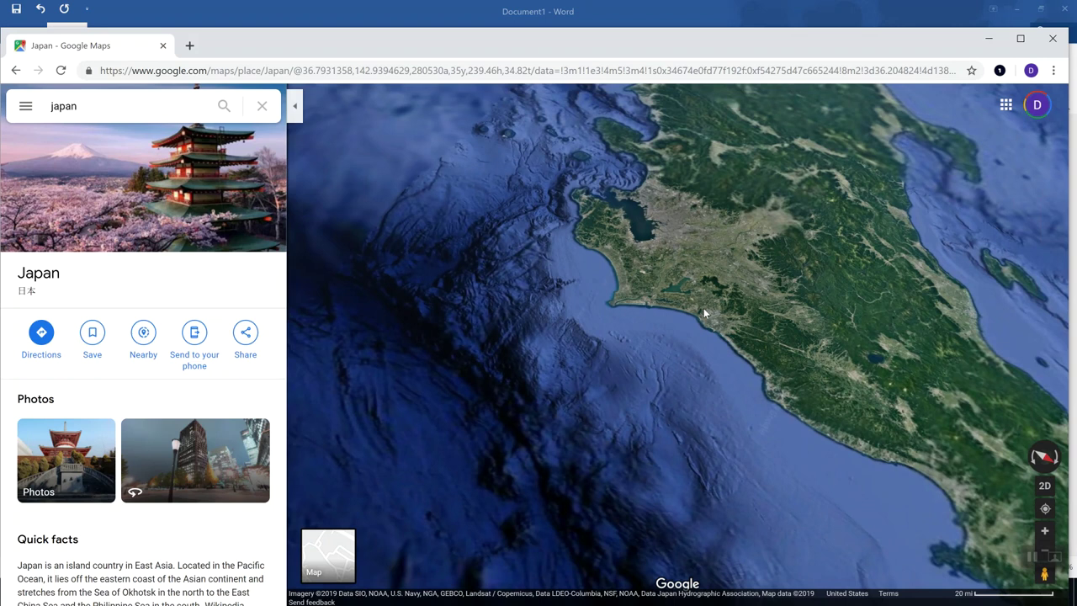
scroll(704, 308, "down", 2)
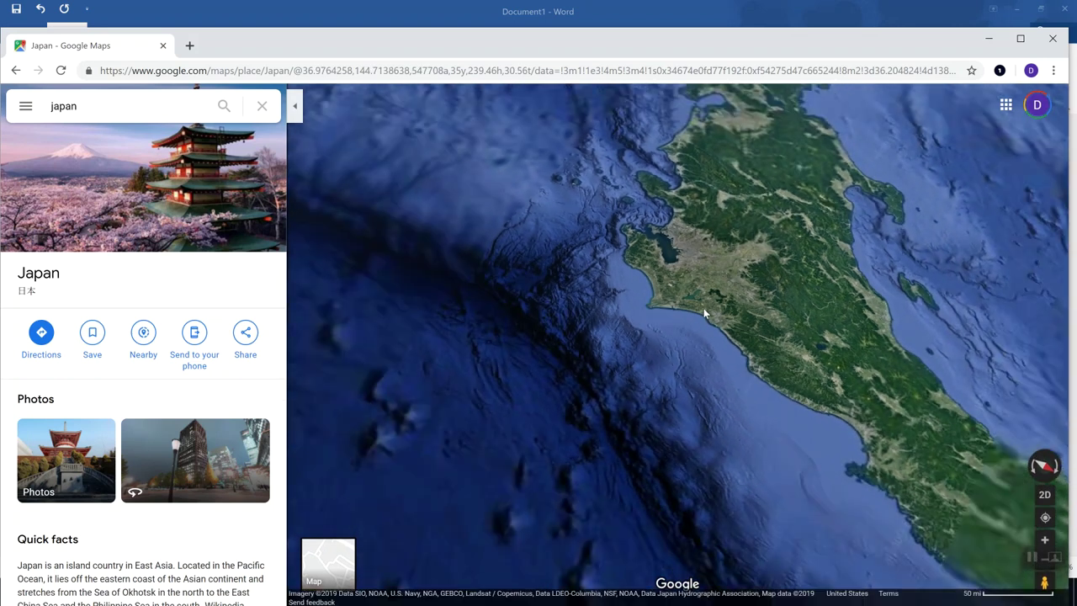
scroll(704, 308, "down", 2)
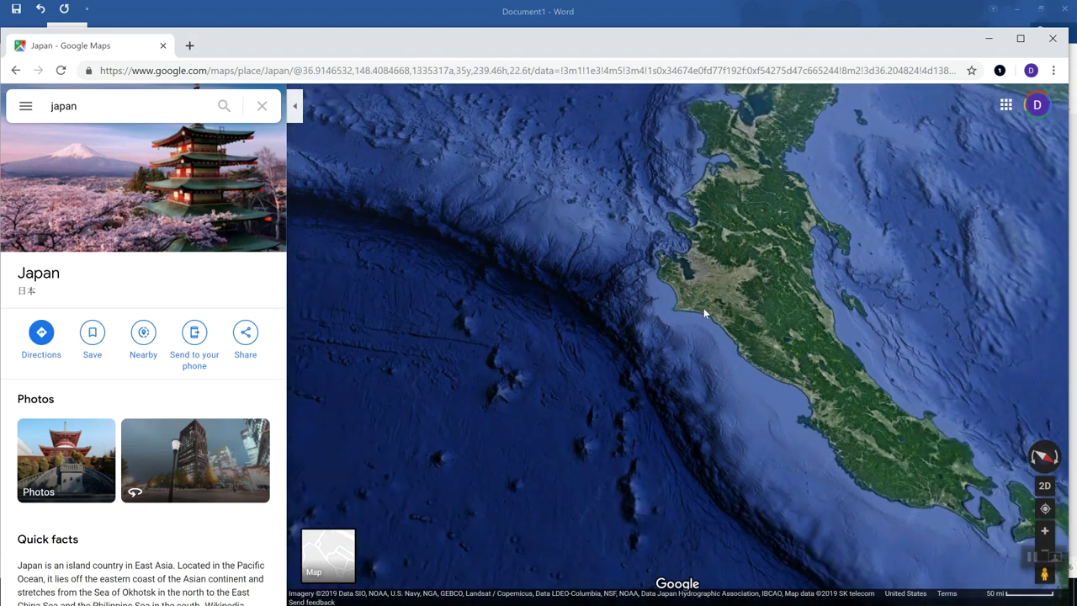
scroll(704, 308, "down", 2)
scroll(703, 308, "down", 2)
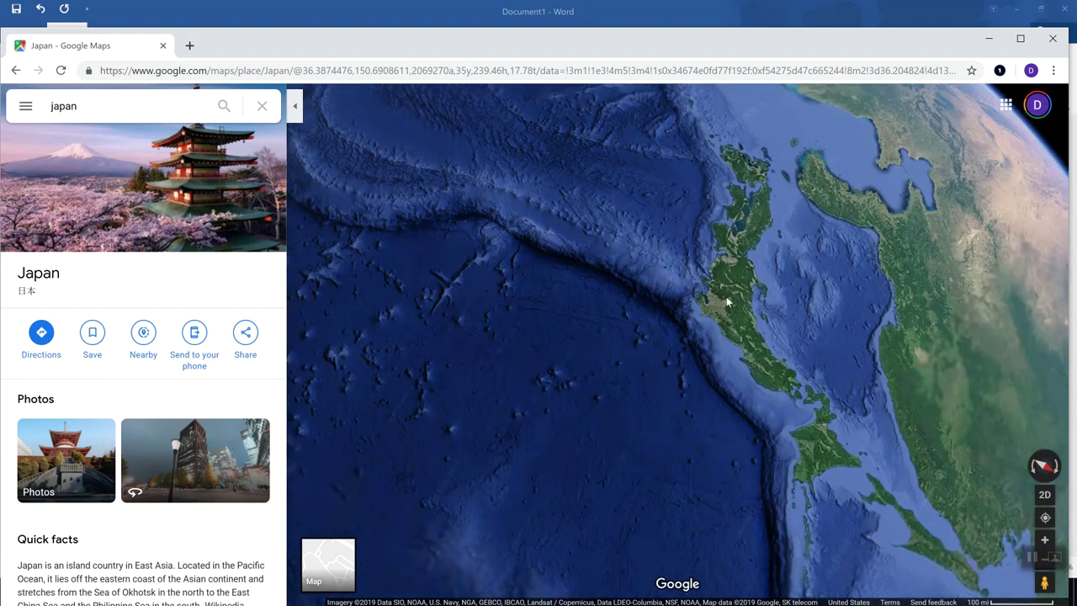
scroll(841, 312, "down", 2)
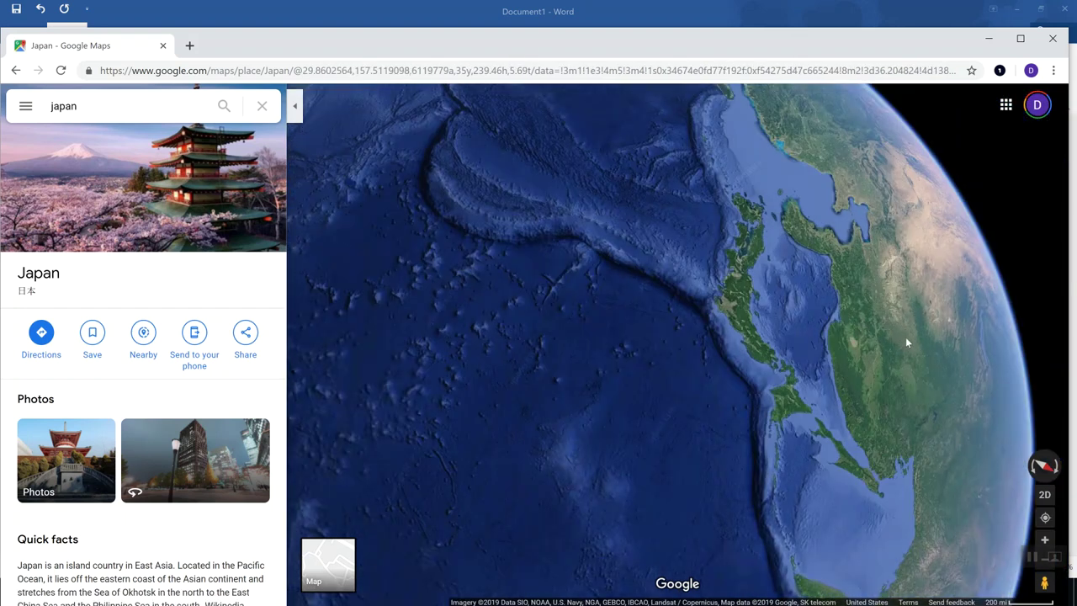
Rotate the globe from Japan to Russia and look closer at the terrain of eastern Siberia
left_click_drag(848, 355, 475, 352)
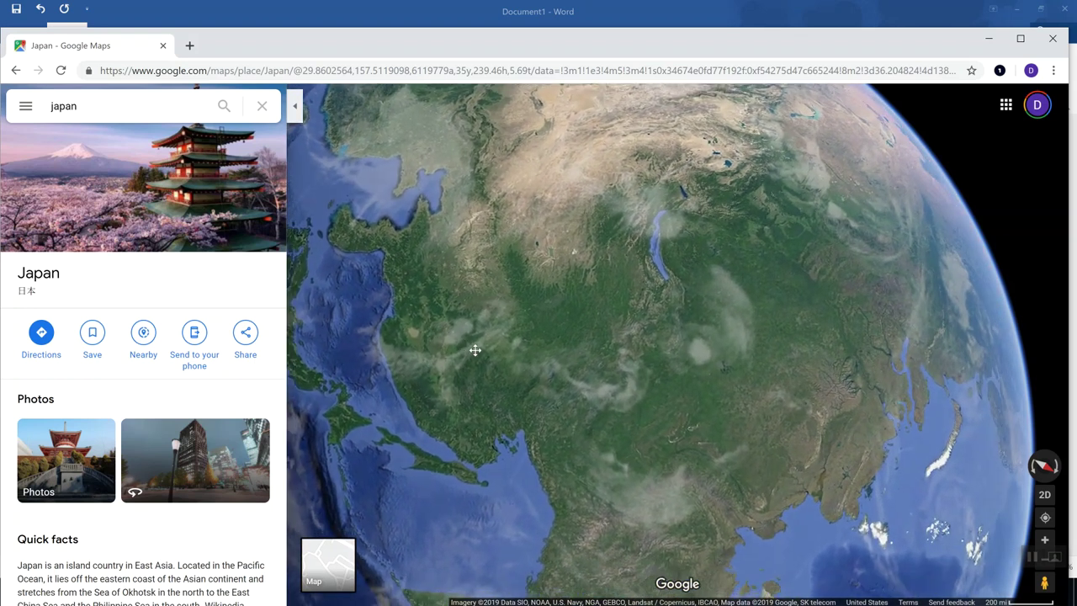
scroll(629, 392, "up", 3)
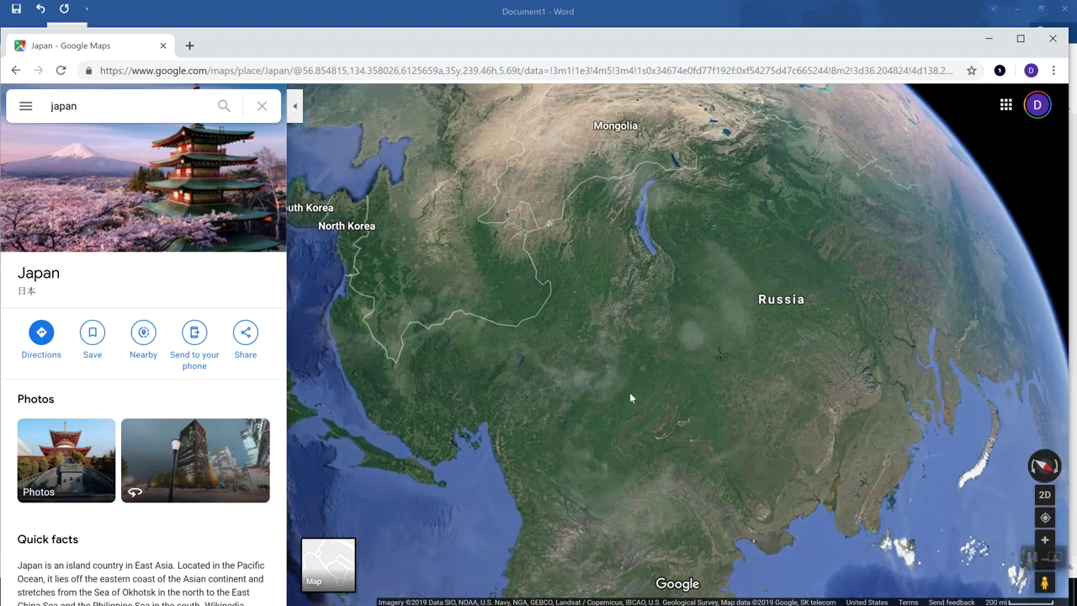
scroll(635, 394, "up", 3)
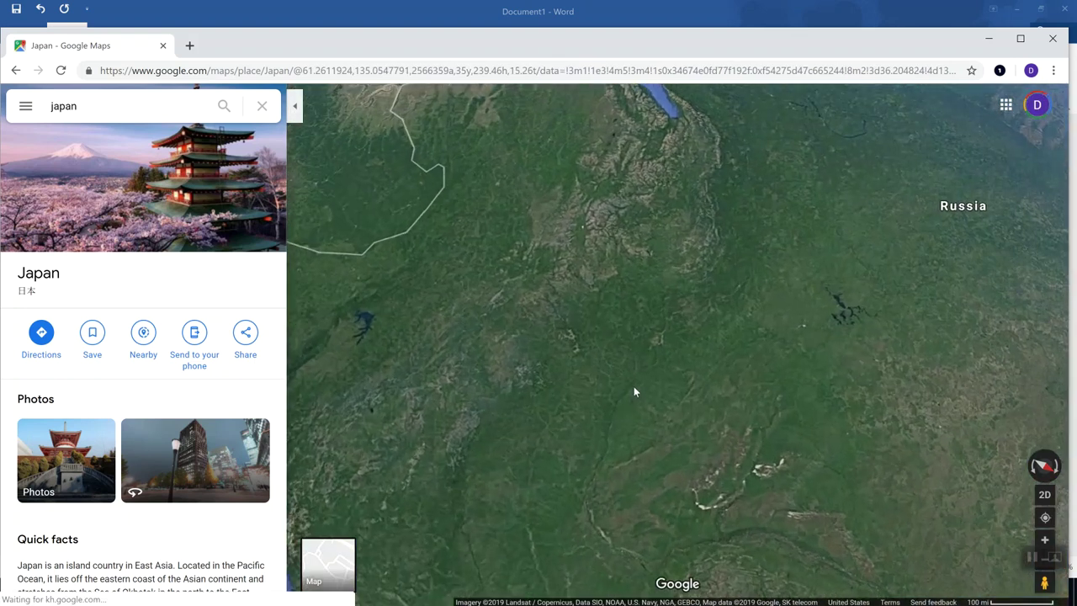
scroll(634, 392, "up", 2)
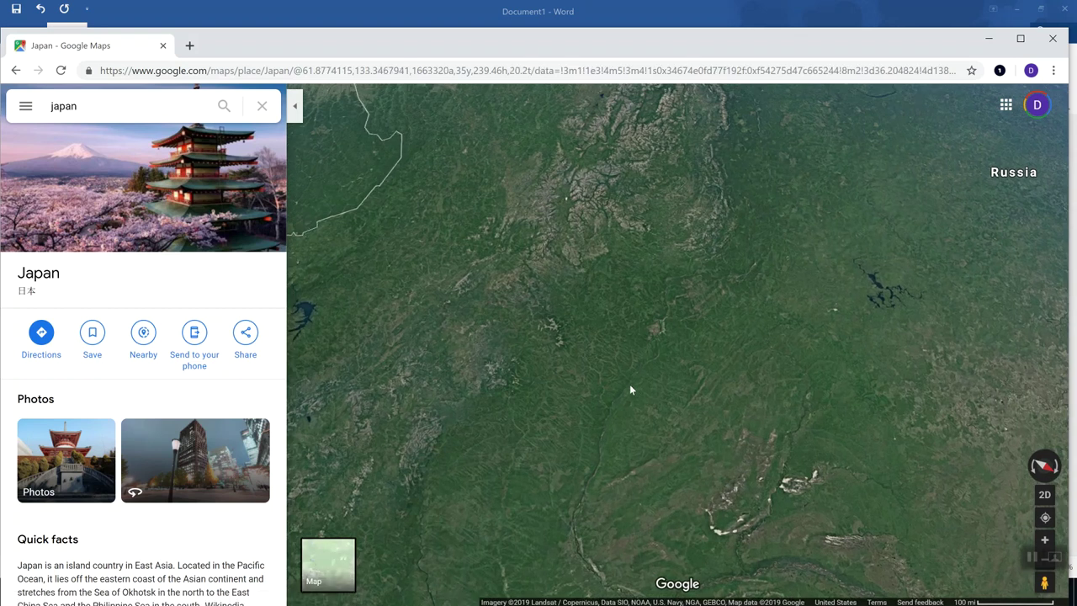
type("A")
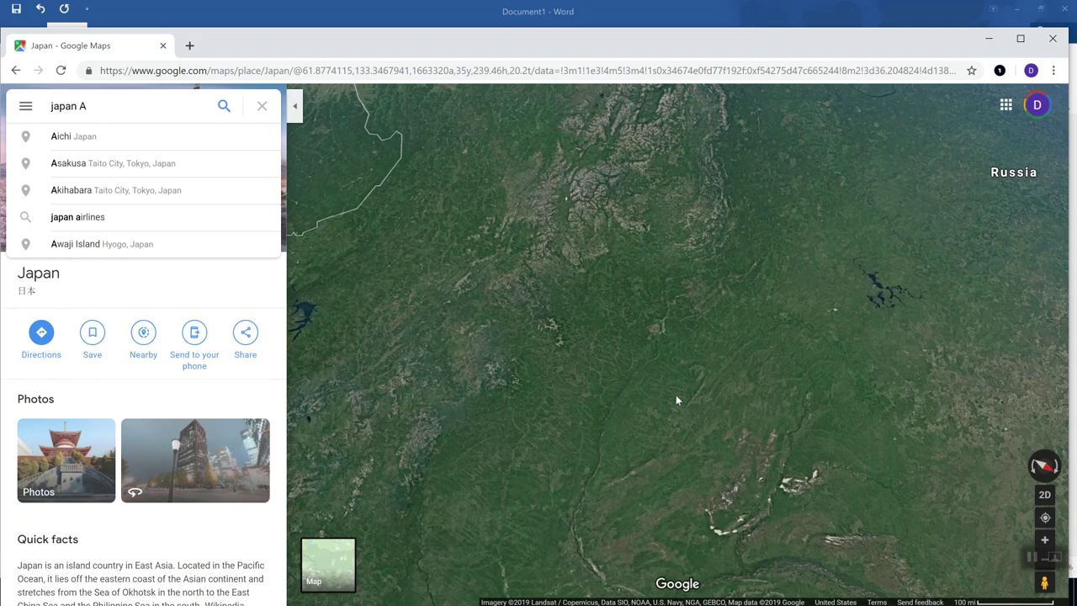
left_click(766, 422)
Examine the satellite imagery of eastern Siberia at ever closer scale, down to the Vilyuy River bends between Verkhnevilyuysk and Dyullyukyu
scroll(766, 420, "up", 2)
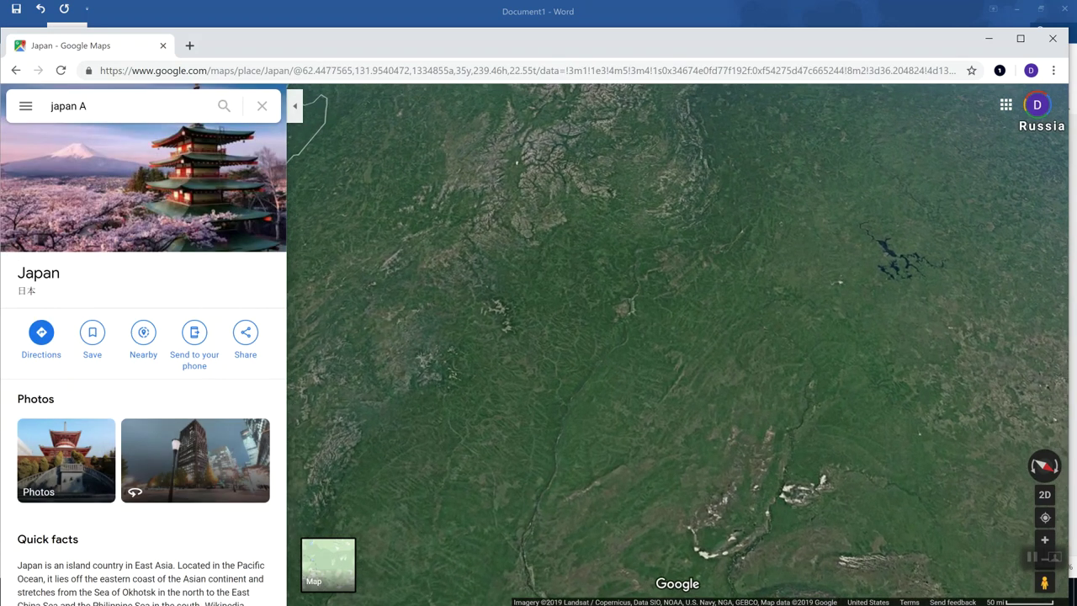
scroll(788, 436, "up", 2)
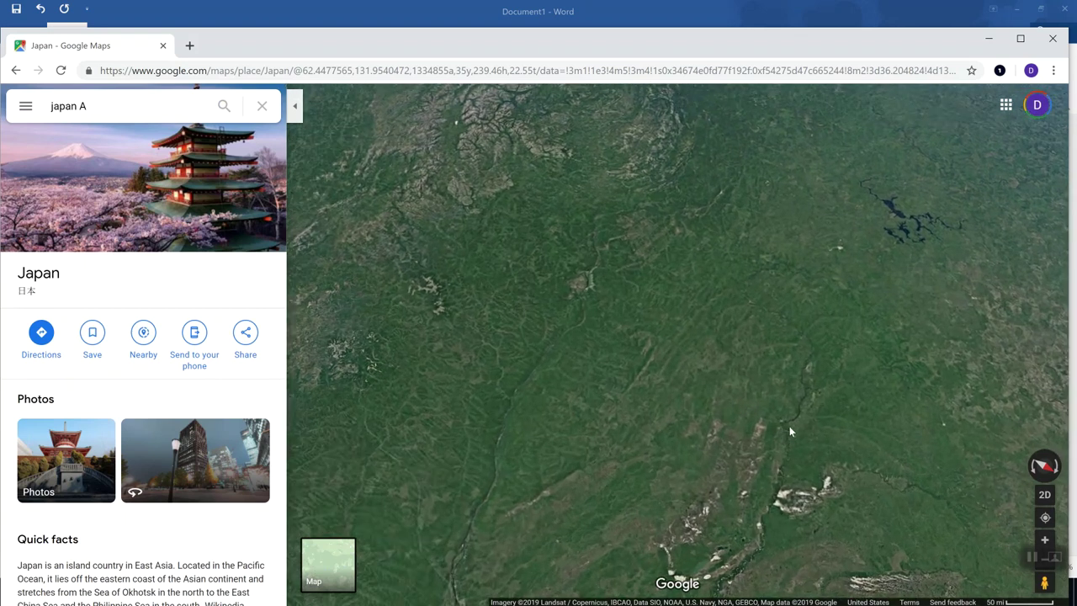
scroll(789, 423, "up", 2)
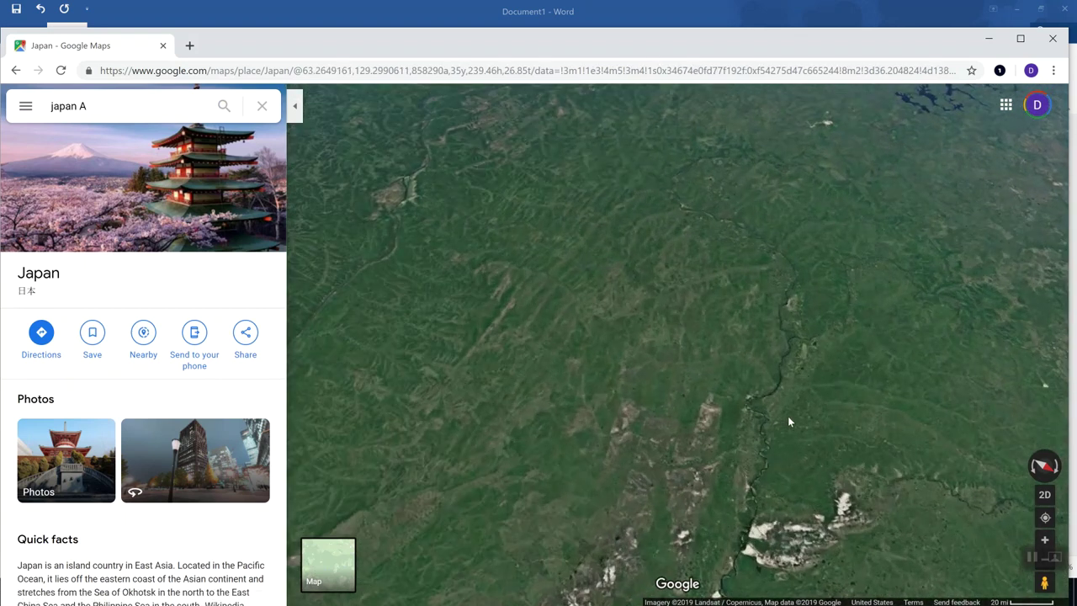
scroll(789, 422, "up", 2)
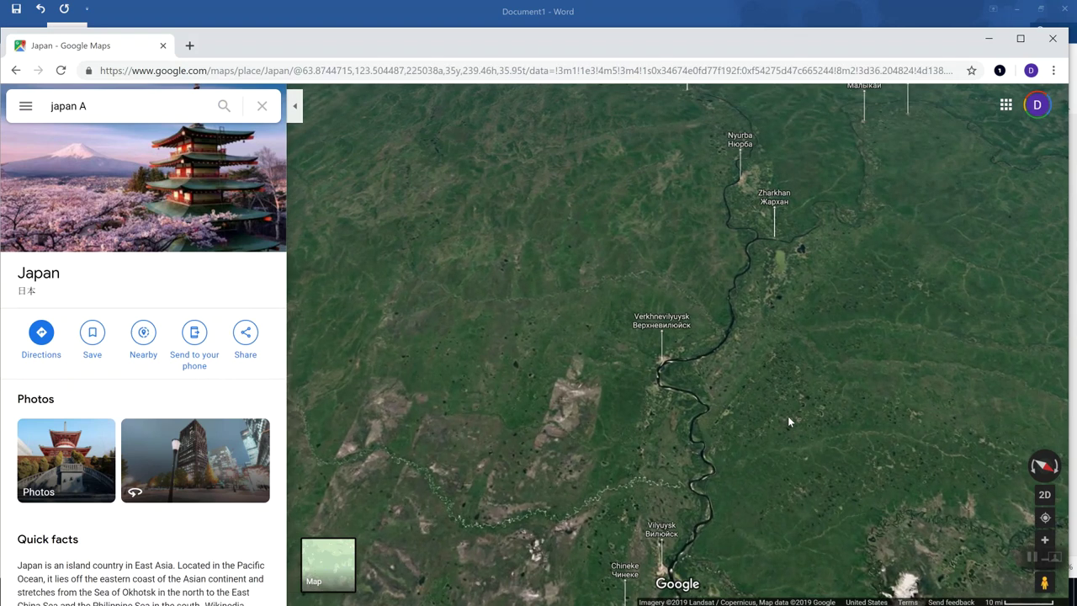
scroll(789, 422, "up", 1)
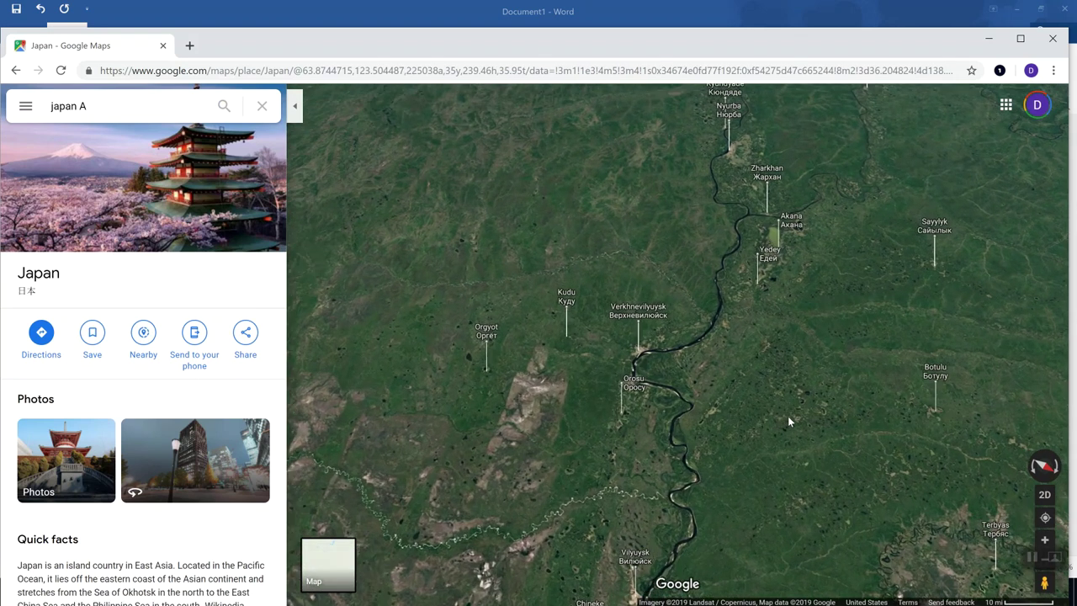
scroll(788, 415, "up", 3)
left_click_drag(788, 415, 810, 380)
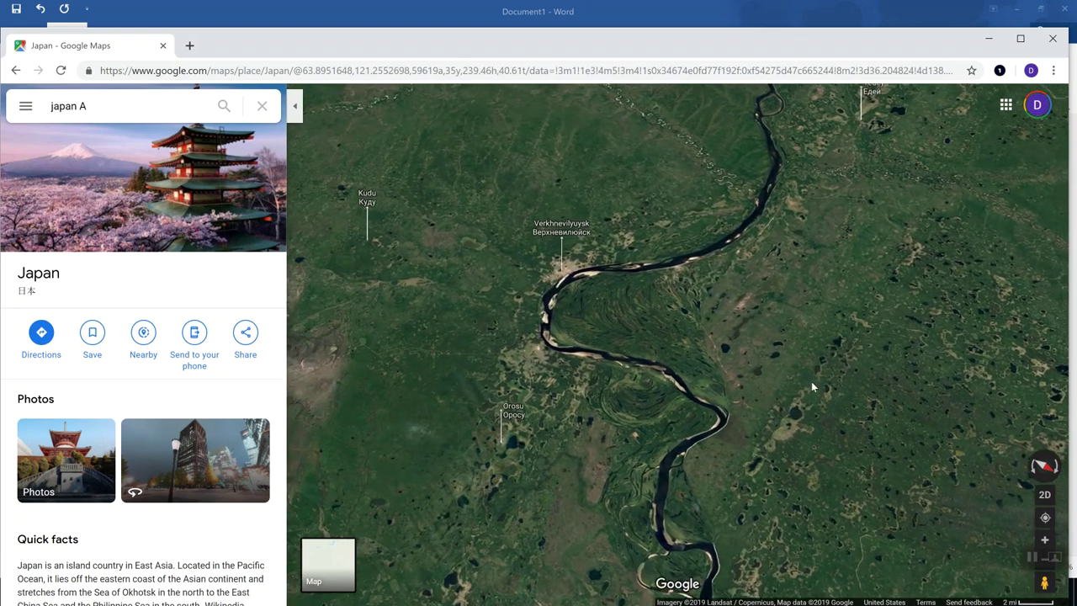
scroll(811, 382, "up", 1)
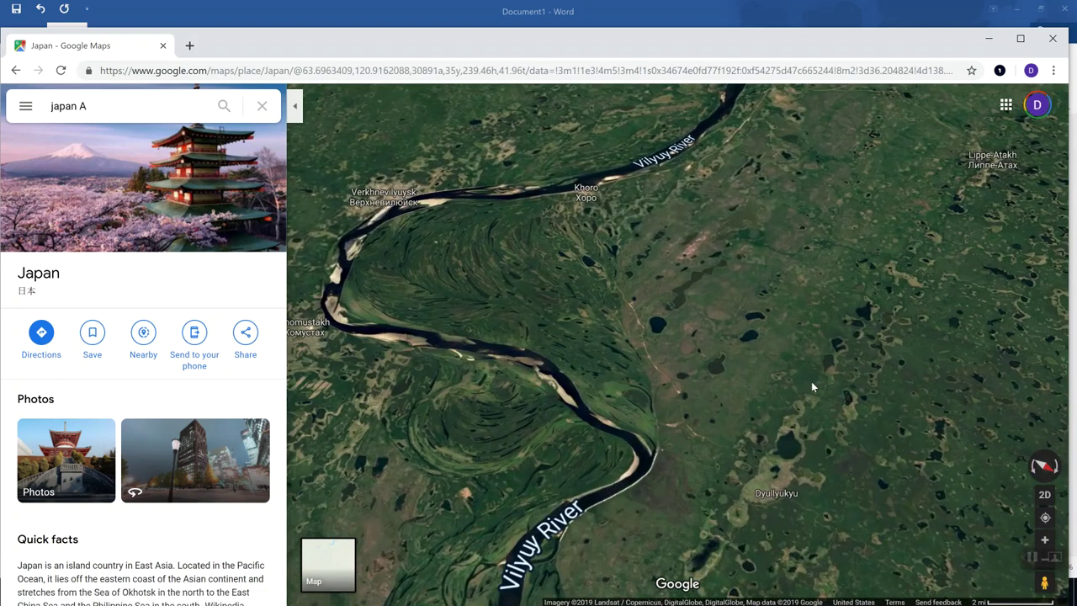
scroll(811, 381, "up", 1)
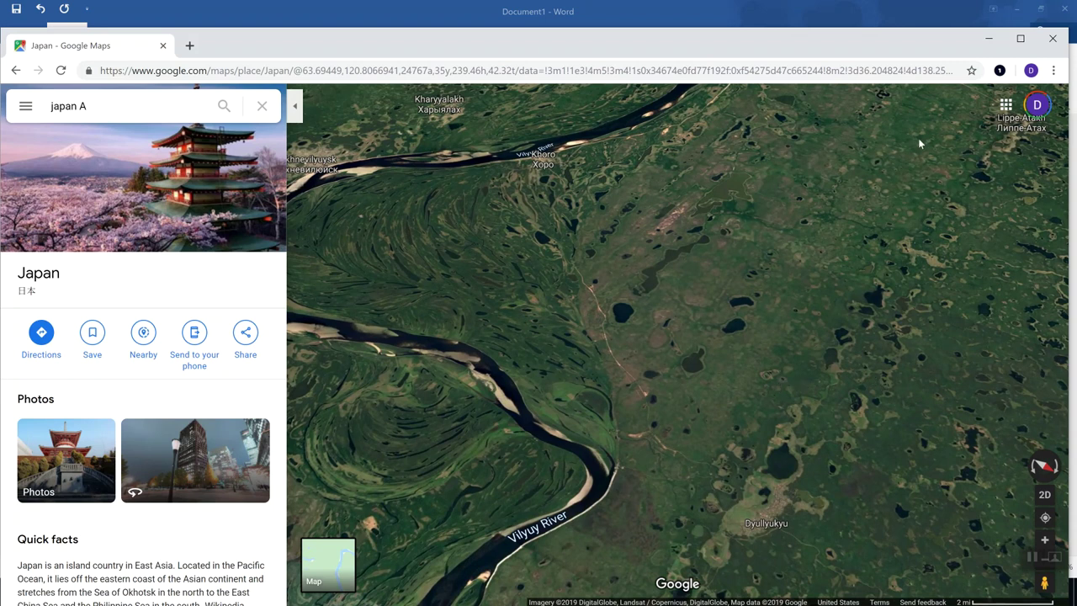
Maximize the browser window and examine the lake-dotted land around Dyullyukyu and Dalyr beside the Vilyuy River
left_click(1020, 38)
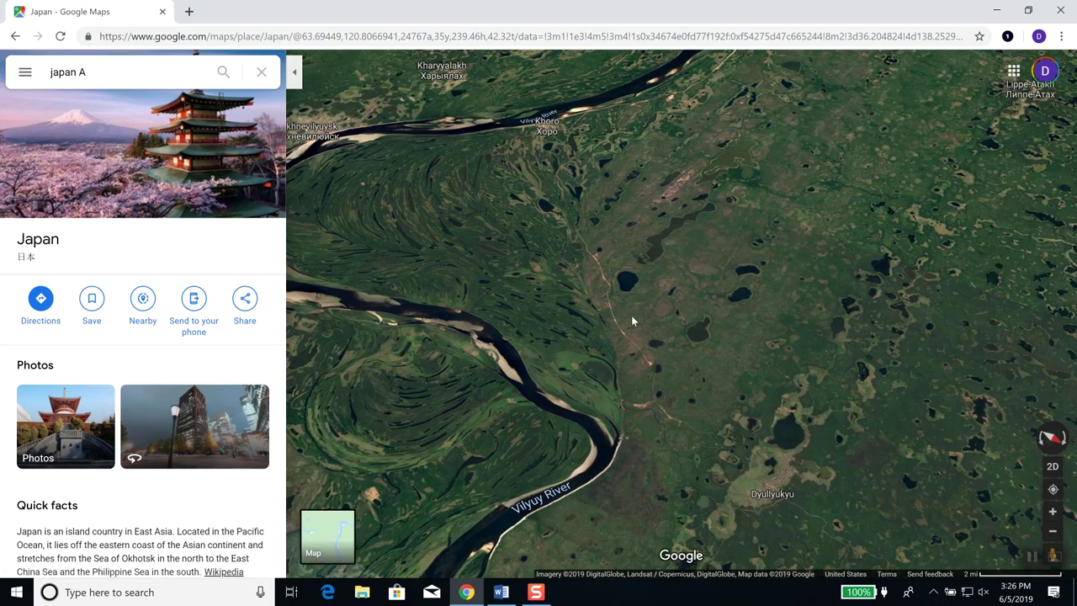
mouse_move(536, 592)
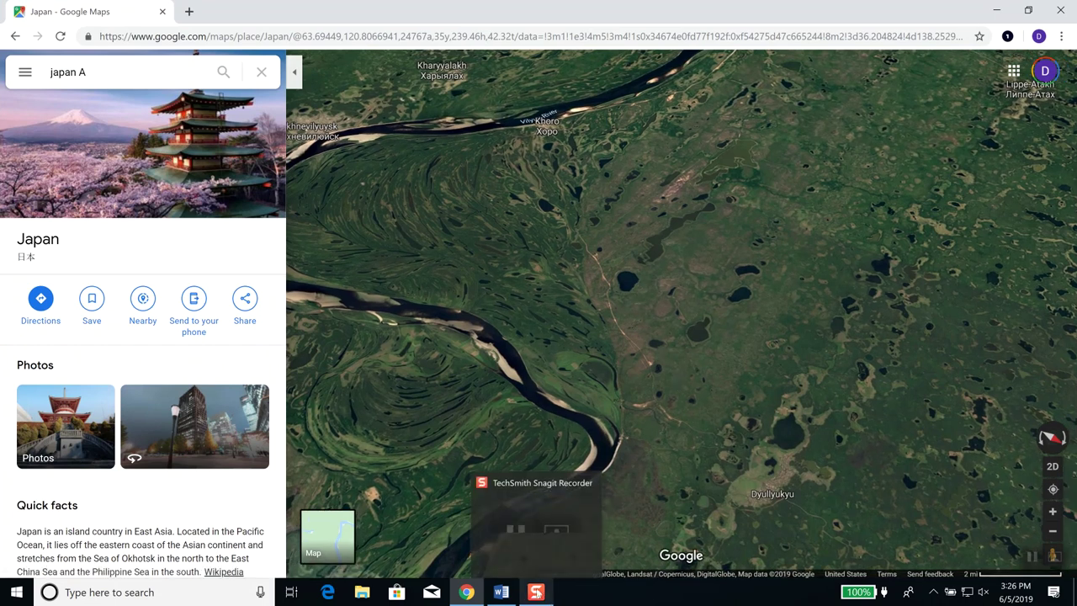
left_click(539, 593)
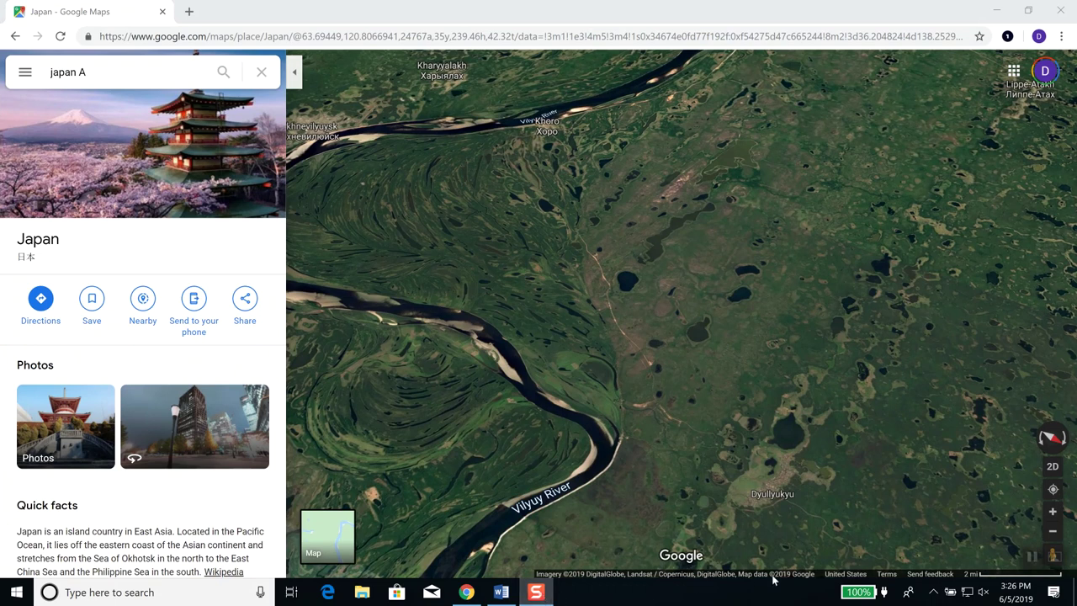
left_click(799, 363)
left_click_drag(798, 362, 615, 204)
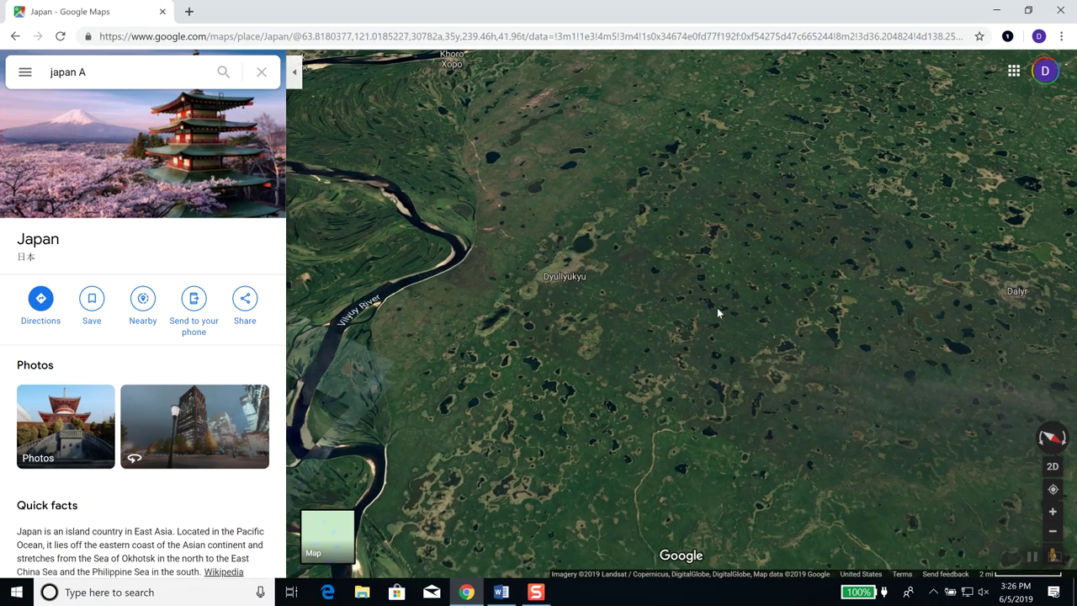
scroll(717, 312, "down", 1)
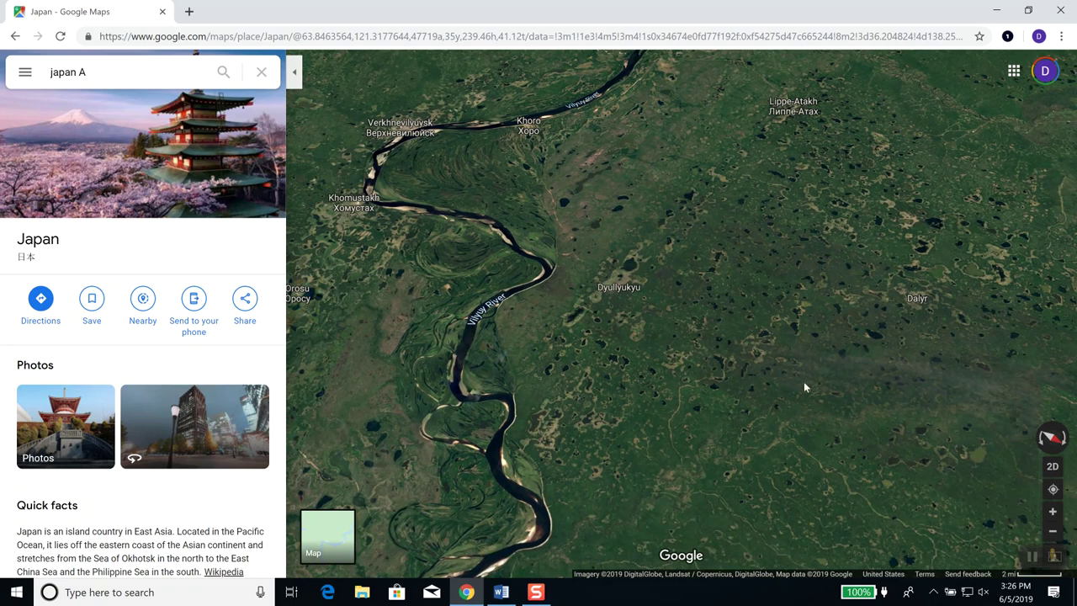
Minimize the browser to return to the Word document and enter "A" on the line below Maps.google.com
type("A")
left_click(630, 225)
left_click(996, 10)
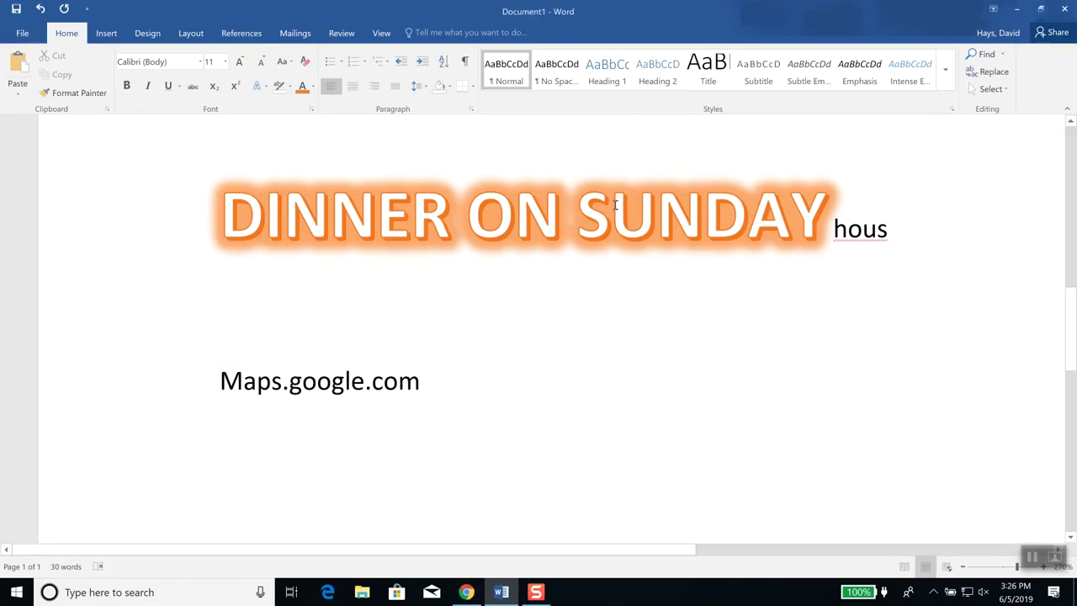
type("A")
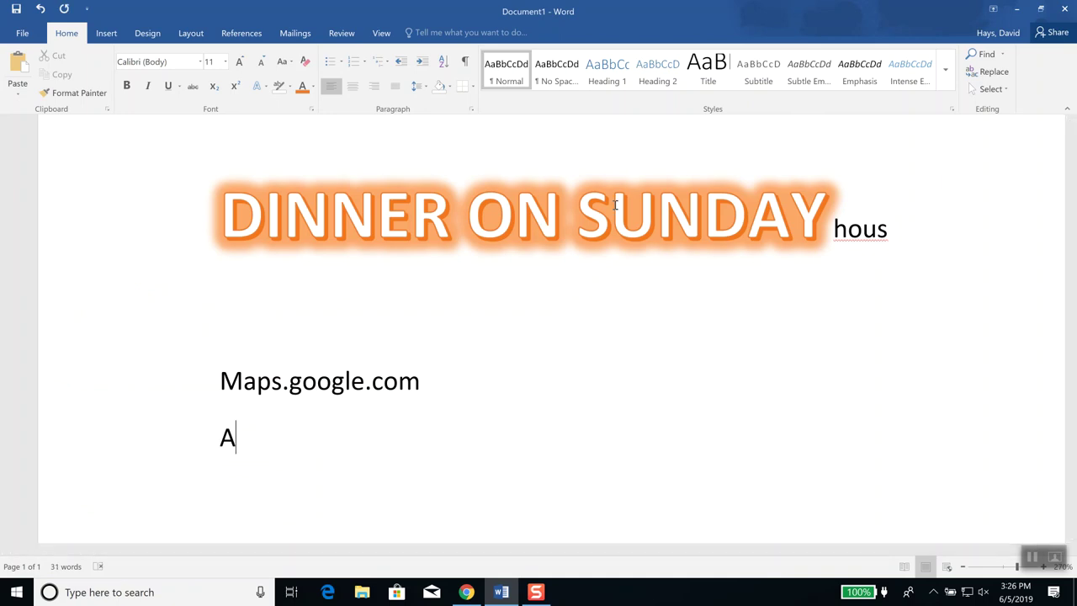